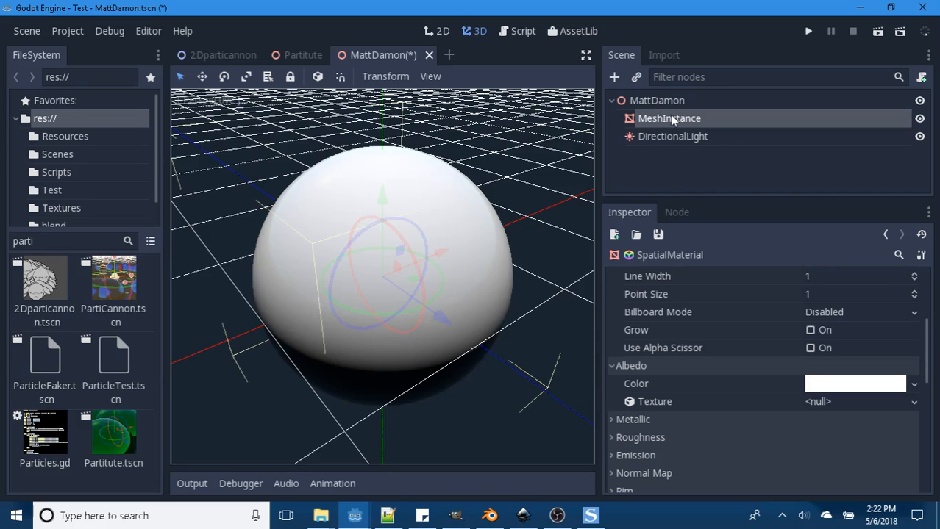
- Look through the SpatialMaterial's property sections, including Uv 1, Detail, Parameters and Albedo, for the sphere's MeshInstance
{"action": "scroll", "coordinate": [397, 335], "scroll_direction": "up", "scroll_amount": 5}
{"action": "scroll", "coordinate": [402, 326], "scroll_direction": "down", "scroll_amount": 5}
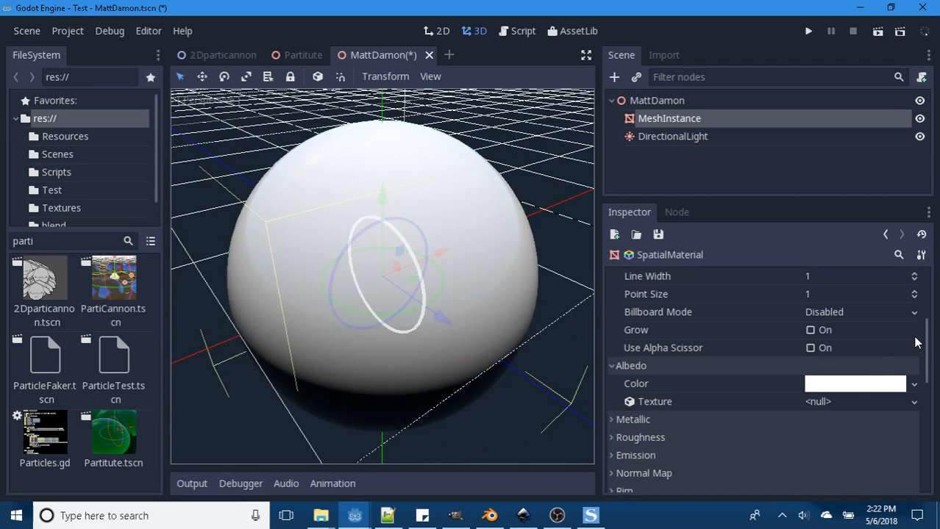
{"action": "left_click_drag", "start_coordinate": [925, 340], "coordinate": [917, 409]}
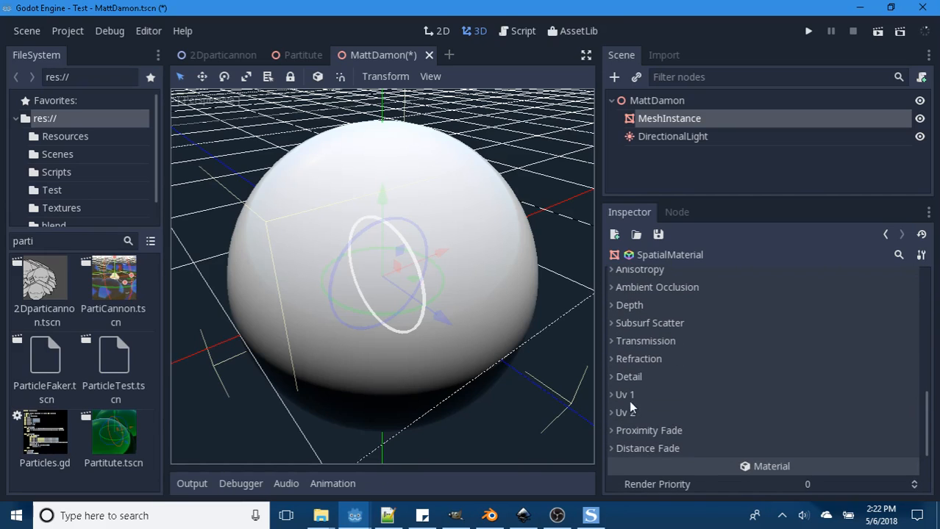
{"action": "left_click", "coordinate": [613, 394]}
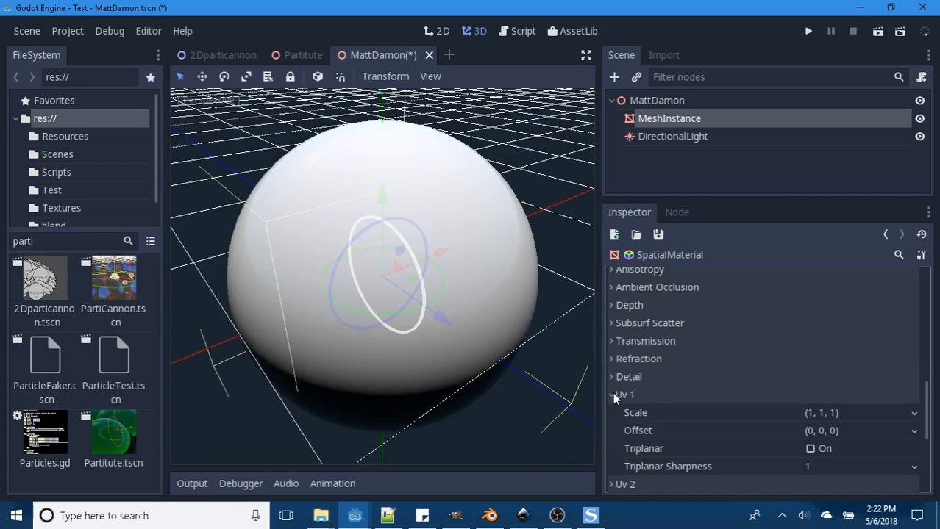
{"action": "left_click", "coordinate": [614, 395]}
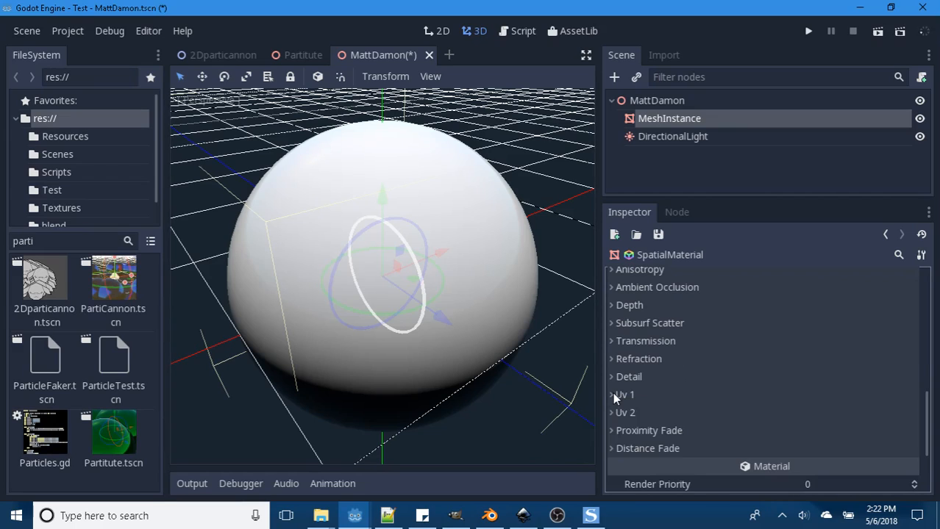
{"action": "left_click", "coordinate": [617, 376]}
{"action": "left_click", "coordinate": [616, 376]}
{"action": "left_click_drag", "start_coordinate": [926, 425], "coordinate": [938, 307]}
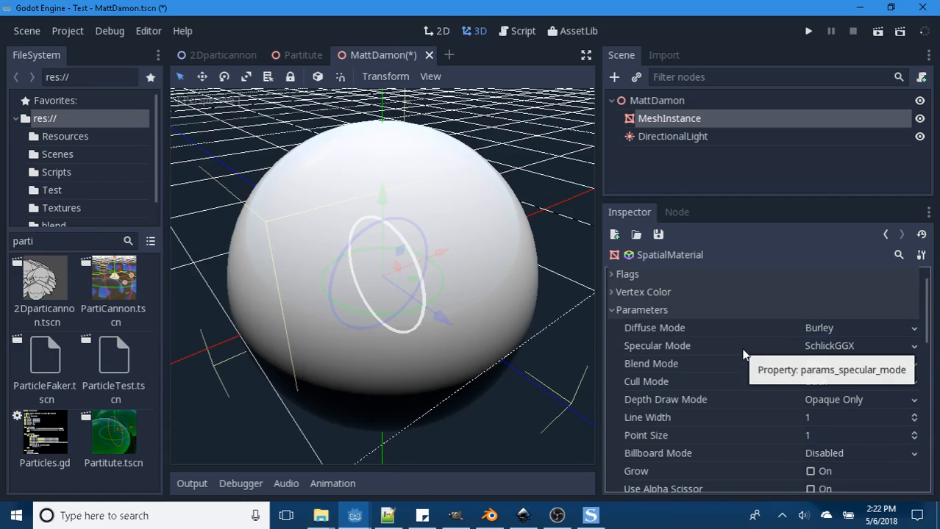
{"action": "scroll", "coordinate": [743, 355], "scroll_direction": "down", "scroll_amount": 3}
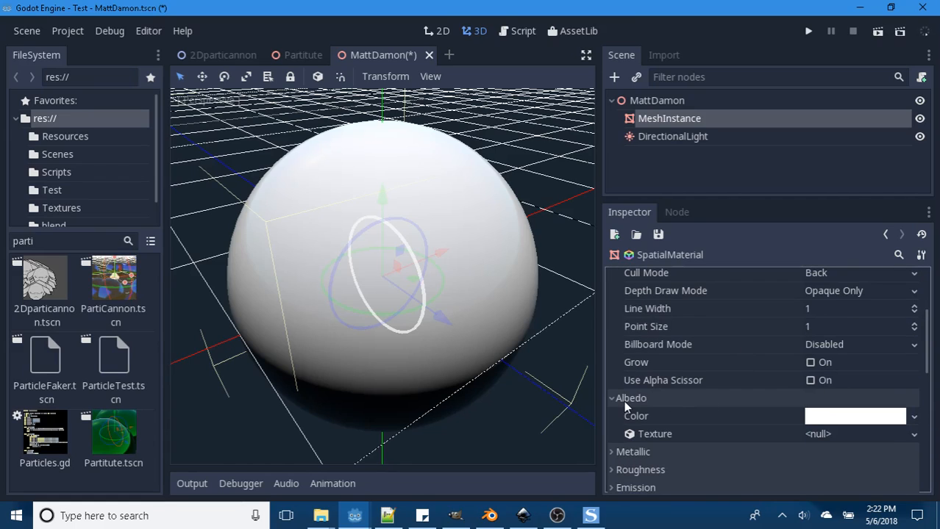
- Switch to TheSage dictionary, expand the noun definition of "albedo" to read its details, and return to Godot
{"action": "left_click", "coordinate": [588, 517]}
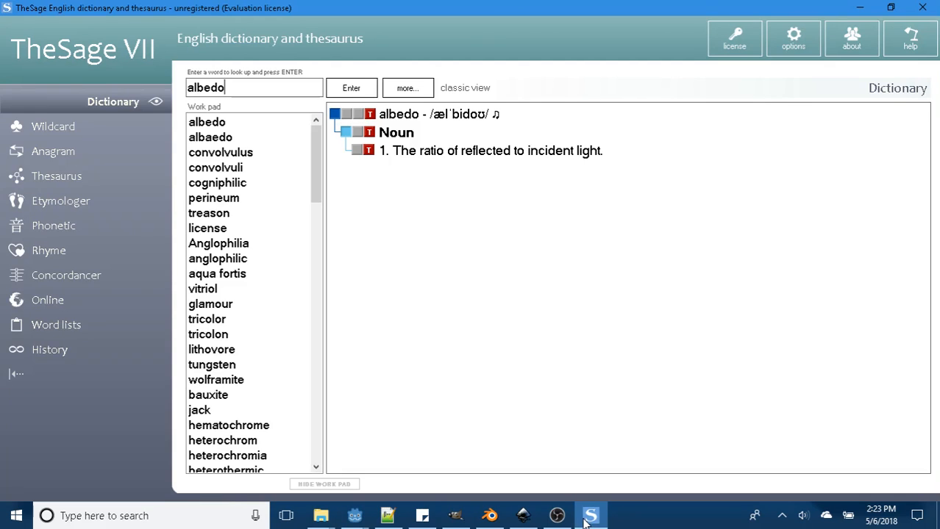
{"action": "left_click", "coordinate": [385, 150]}
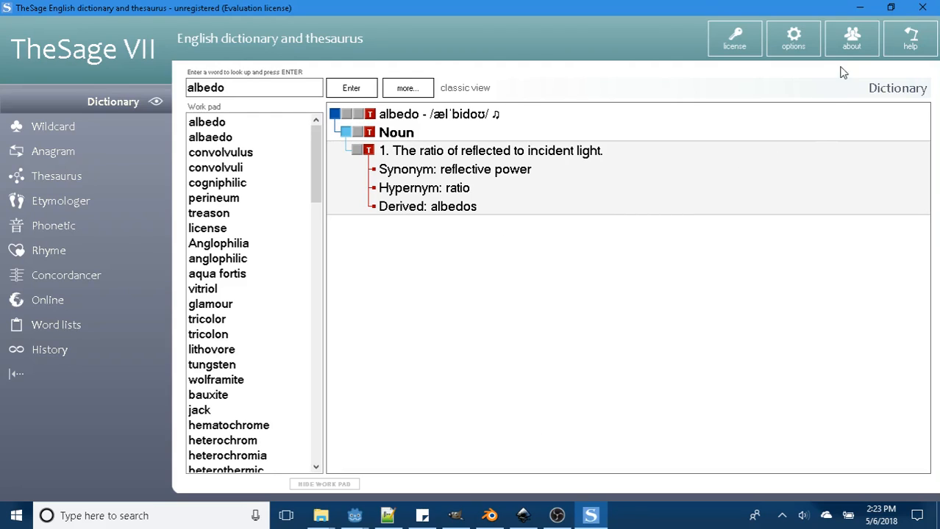
{"action": "left_click", "coordinate": [859, 7]}
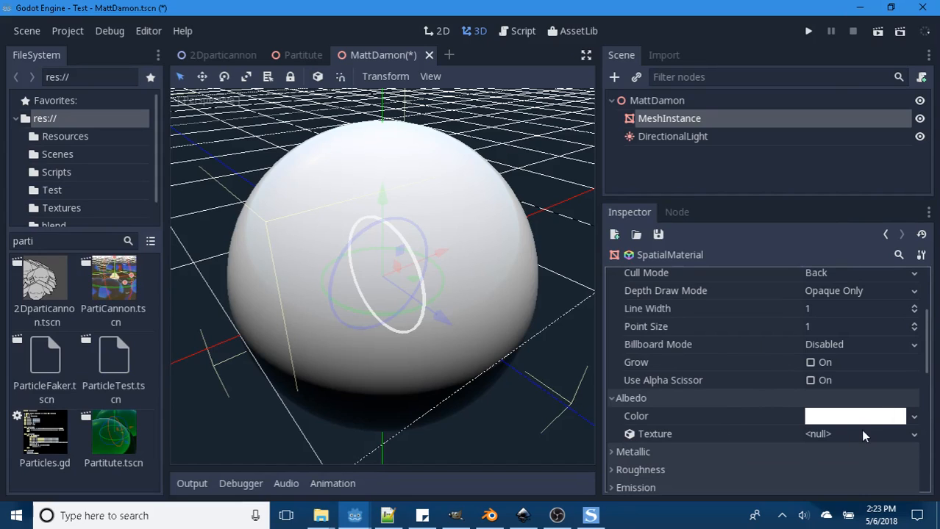
- Load Grass3.png from the Textures folder as the sphere material's albedo texture
{"action": "left_click", "coordinate": [915, 435]}
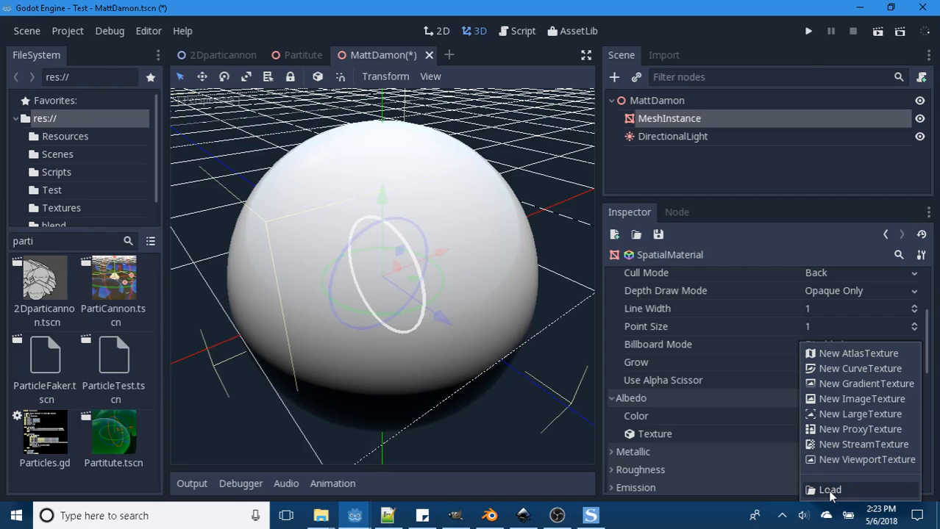
{"action": "left_click", "coordinate": [830, 490]}
{"action": "left_click", "coordinate": [406, 153]}
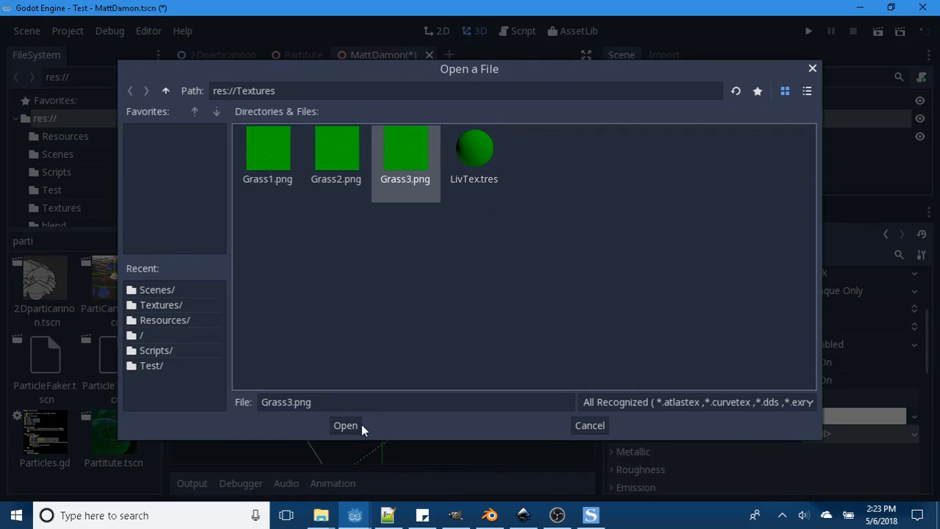
{"action": "left_click", "coordinate": [348, 428]}
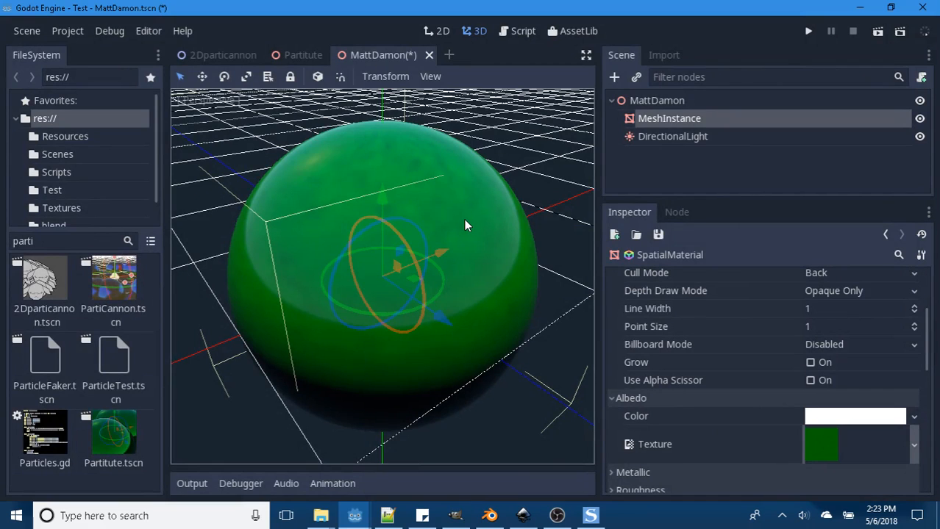
- Try pure red as the material's albedo color over the grass texture, and return the color to white
{"action": "scroll", "coordinate": [247, 184], "scroll_direction": "up", "scroll_amount": 5}
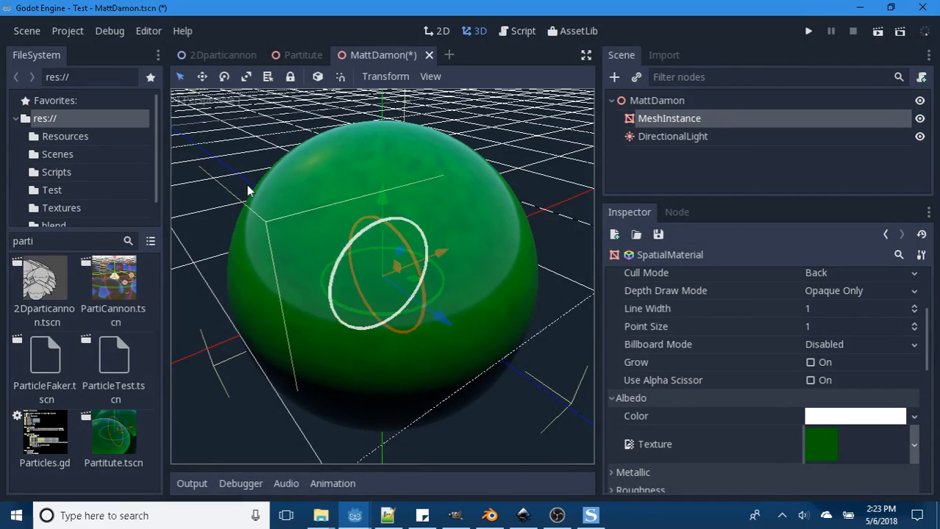
{"action": "scroll", "coordinate": [310, 222], "scroll_direction": "down", "scroll_amount": 2}
{"action": "scroll", "coordinate": [309, 222], "scroll_direction": "down", "scroll_amount": 3}
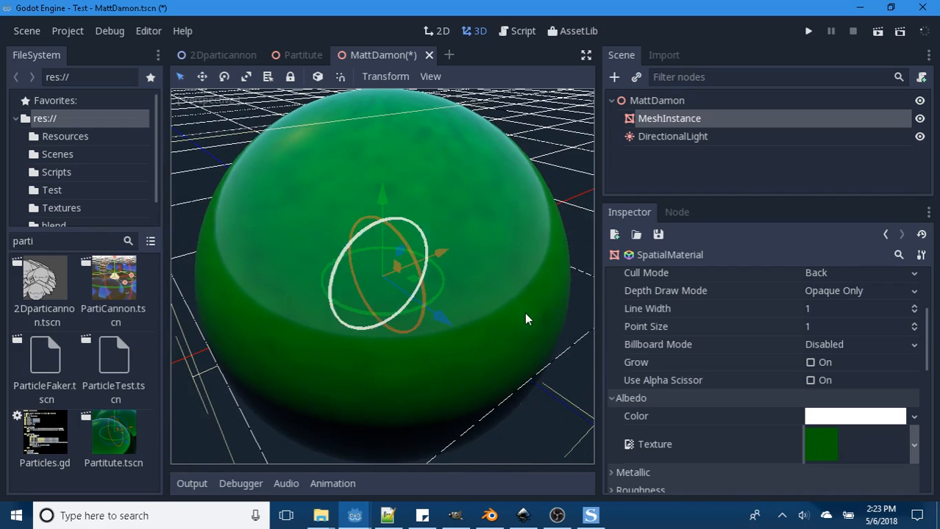
{"action": "left_click", "coordinate": [849, 417]}
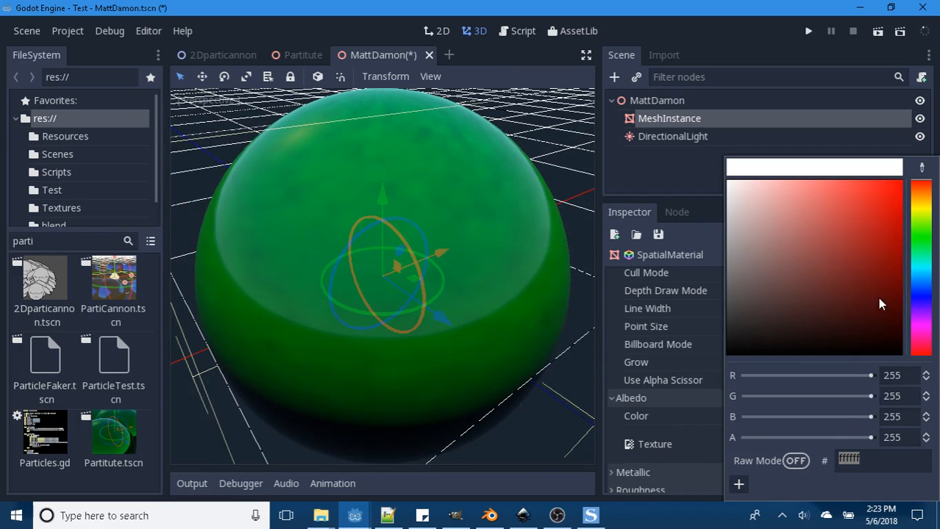
{"action": "left_click_drag", "start_coordinate": [848, 225], "coordinate": [902, 226]}
{"action": "left_click", "coordinate": [922, 168]}
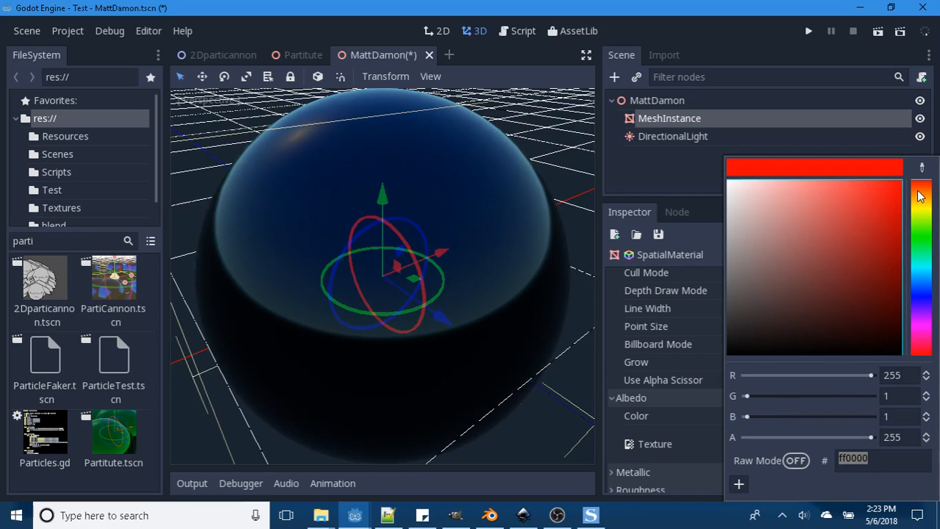
{"action": "left_click_drag", "start_coordinate": [923, 219], "coordinate": [646, 148]}
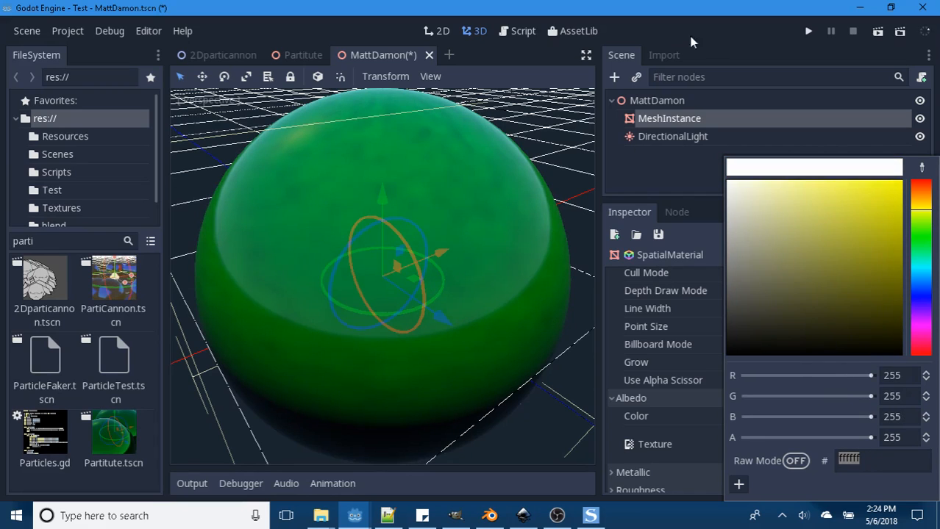
{"action": "left_click", "coordinate": [737, 18]}
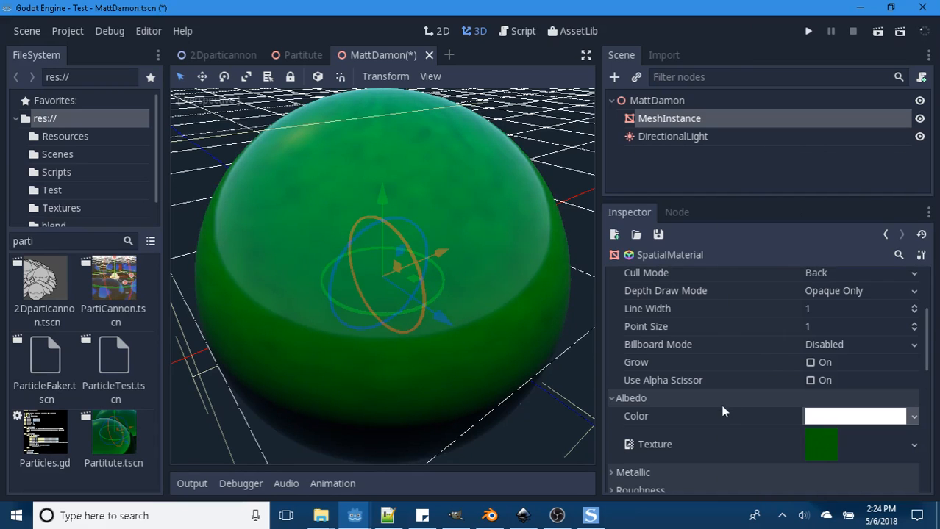
- Try the Lambert and Lambert Wrap diffuse modes on the sphere's material
{"action": "scroll", "coordinate": [720, 415], "scroll_direction": "down", "scroll_amount": 1}
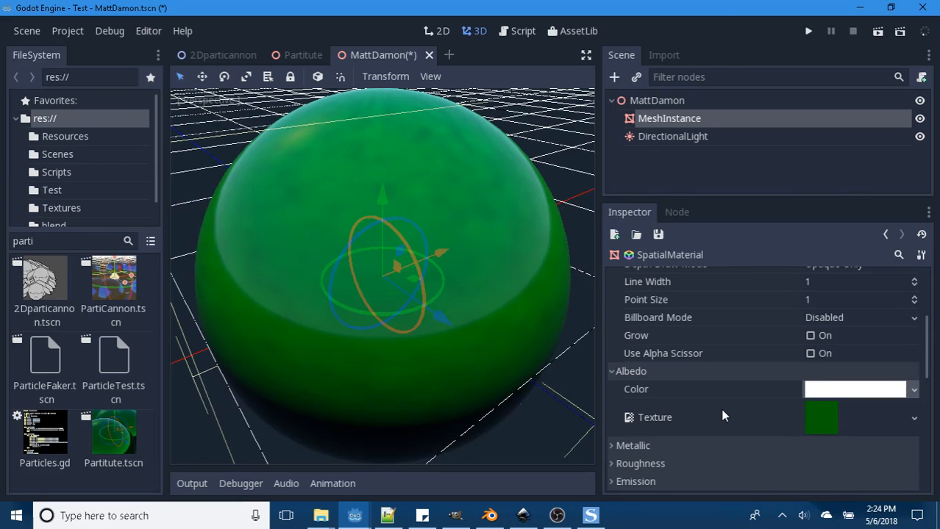
{"action": "scroll", "coordinate": [721, 413], "scroll_direction": "up", "scroll_amount": 4}
{"action": "scroll", "coordinate": [727, 362], "scroll_direction": "up", "scroll_amount": 1}
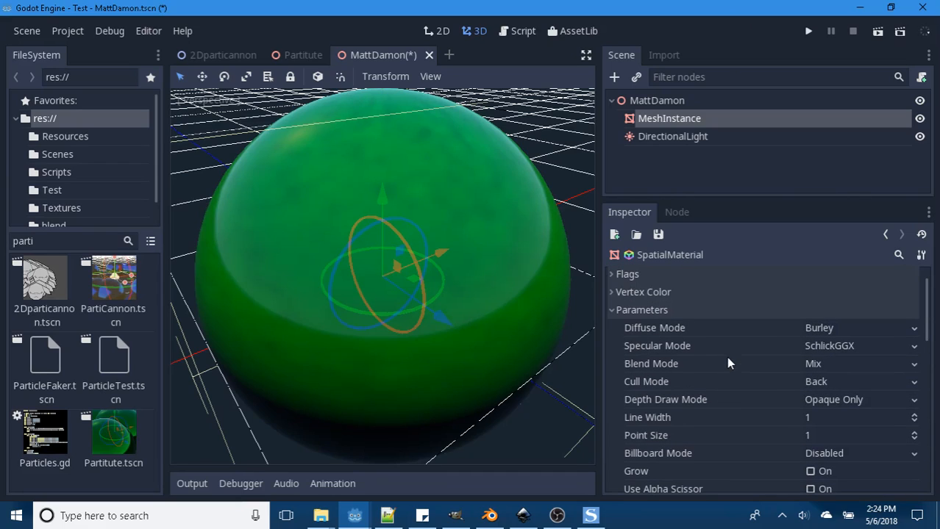
{"action": "left_click", "coordinate": [908, 331]}
{"action": "left_click", "coordinate": [822, 361]}
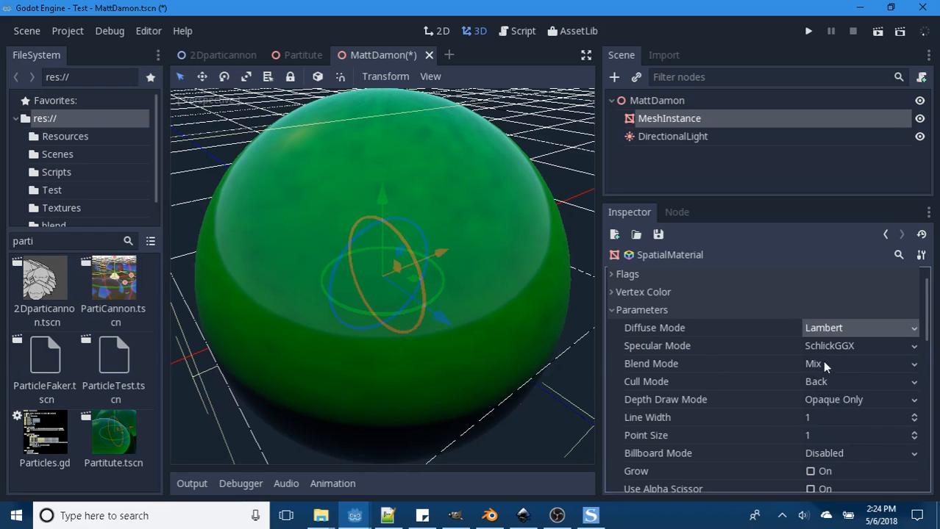
{"action": "left_click", "coordinate": [912, 335]}
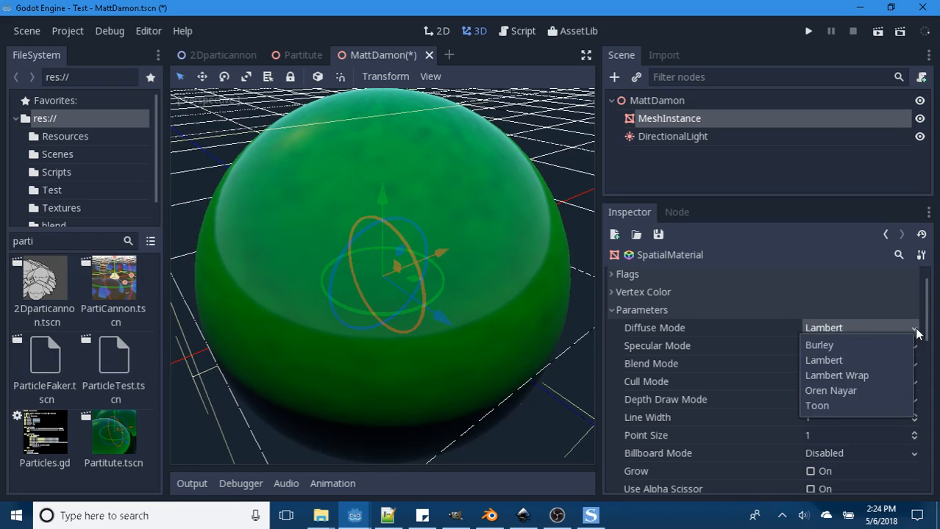
{"action": "left_click", "coordinate": [831, 375]}
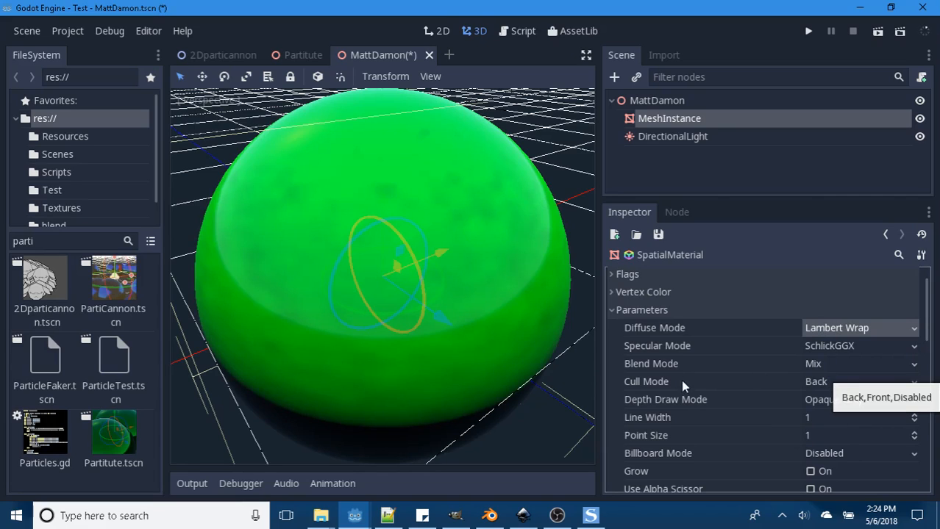
- Try the Oren Nayar and Toon diffuse modes on the sphere's material, examining the toon shading from another angle
{"action": "left_click", "coordinate": [914, 331]}
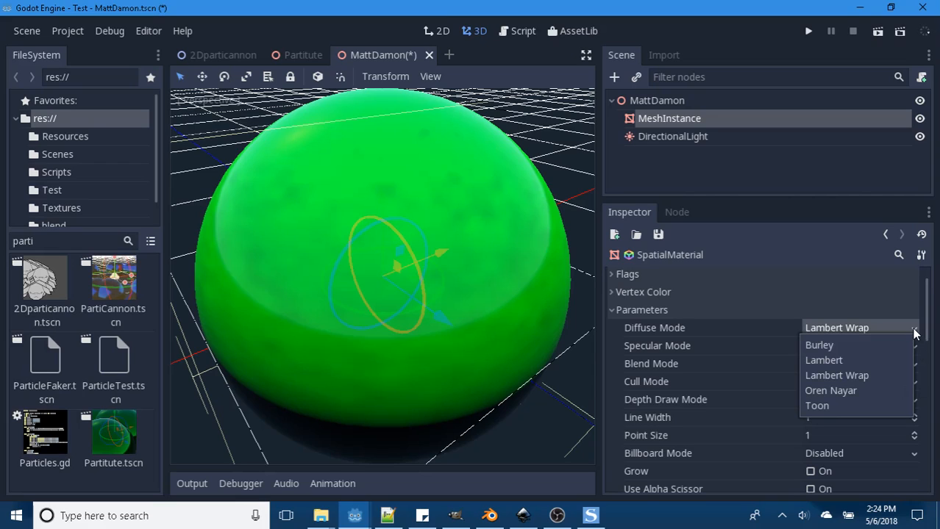
{"action": "left_click", "coordinate": [836, 394]}
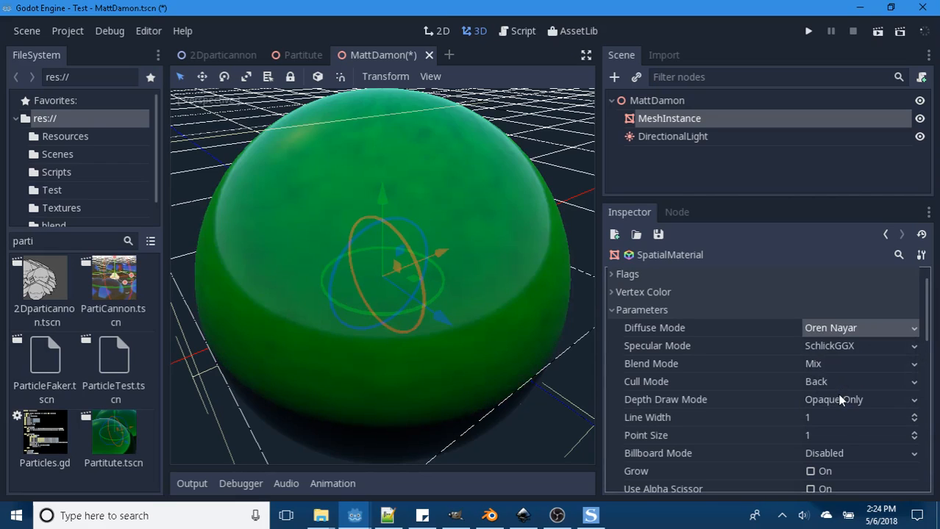
{"action": "left_click", "coordinate": [916, 329]}
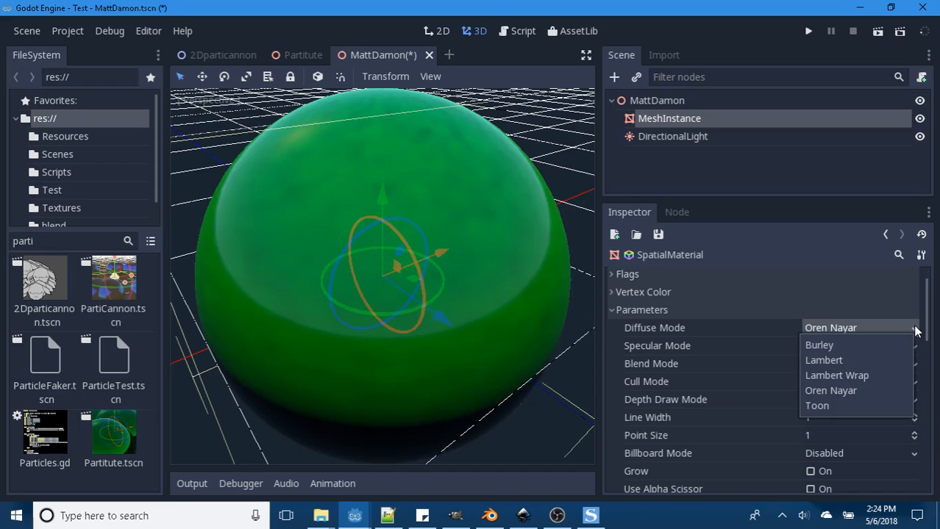
{"action": "left_click", "coordinate": [819, 406]}
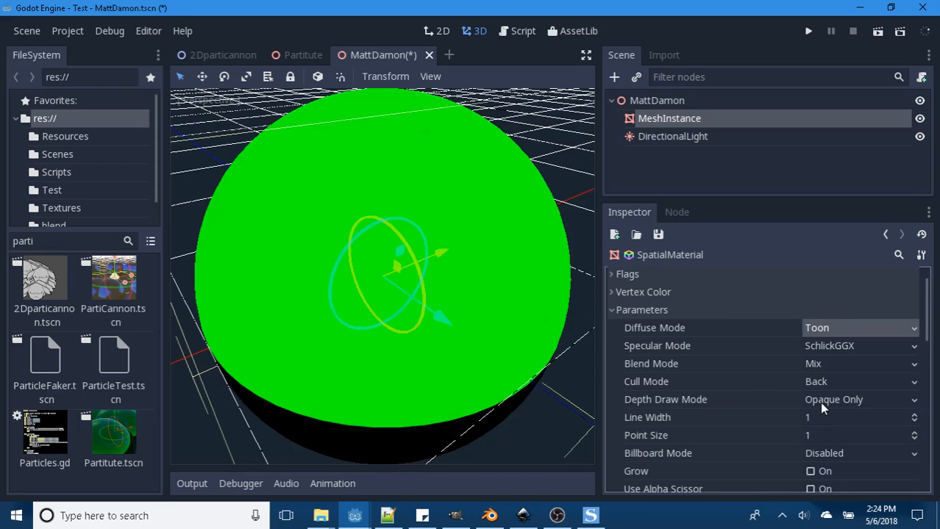
{"action": "middle_click_drag", "start_coordinate": [531, 331], "coordinate": [421, 378]}
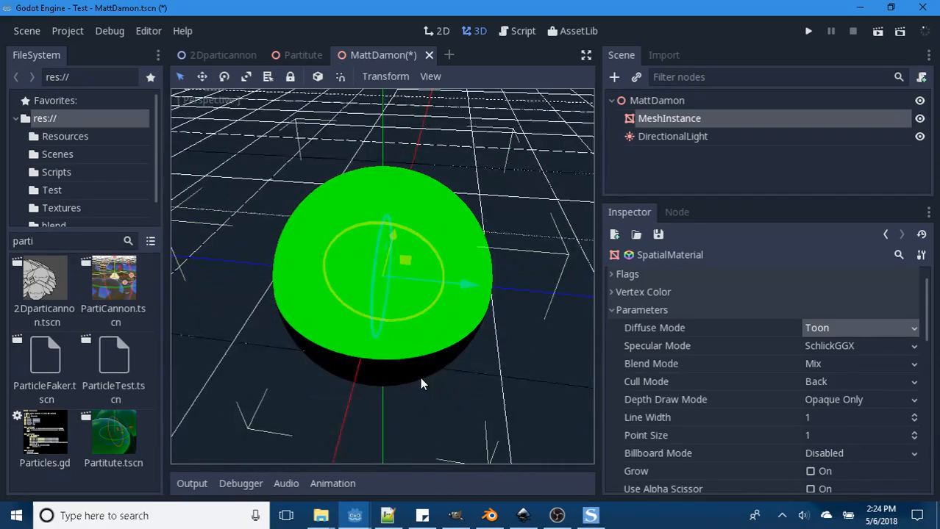
- Try the Blinn and Phong specular modes on the toon-shaded sphere
{"action": "left_click", "coordinate": [913, 348]}
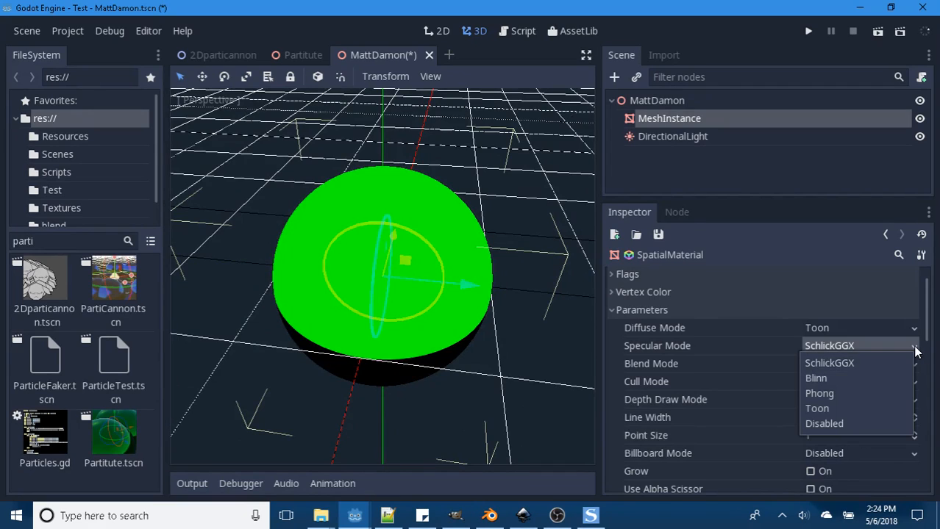
{"action": "left_click", "coordinate": [822, 379]}
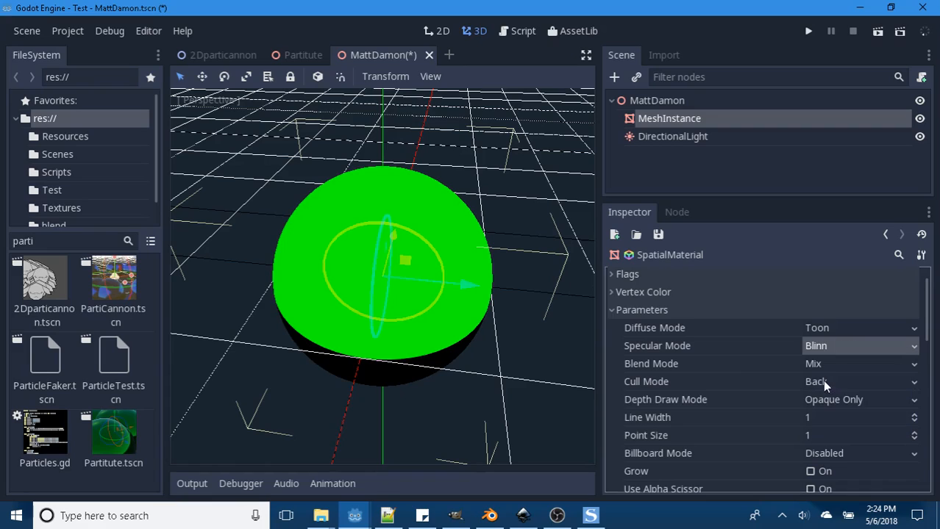
{"action": "left_click", "coordinate": [899, 345]}
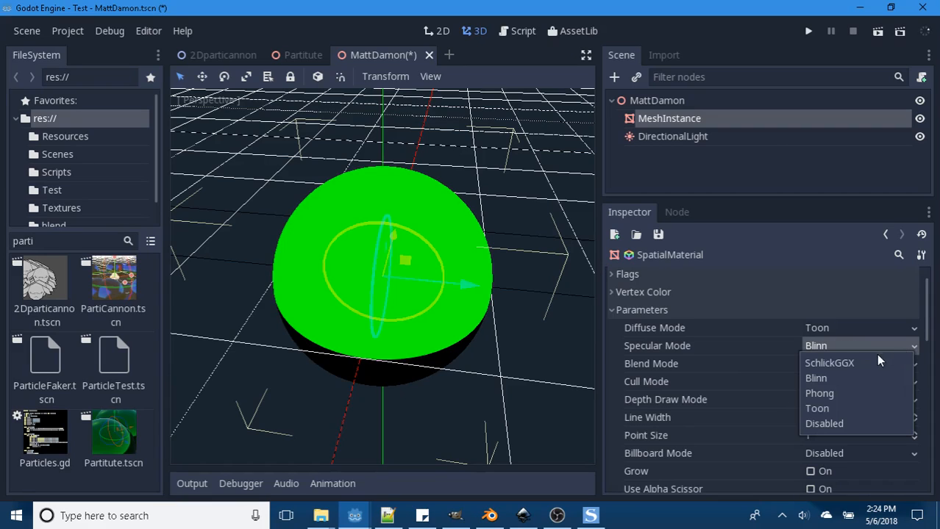
{"action": "left_click", "coordinate": [813, 394]}
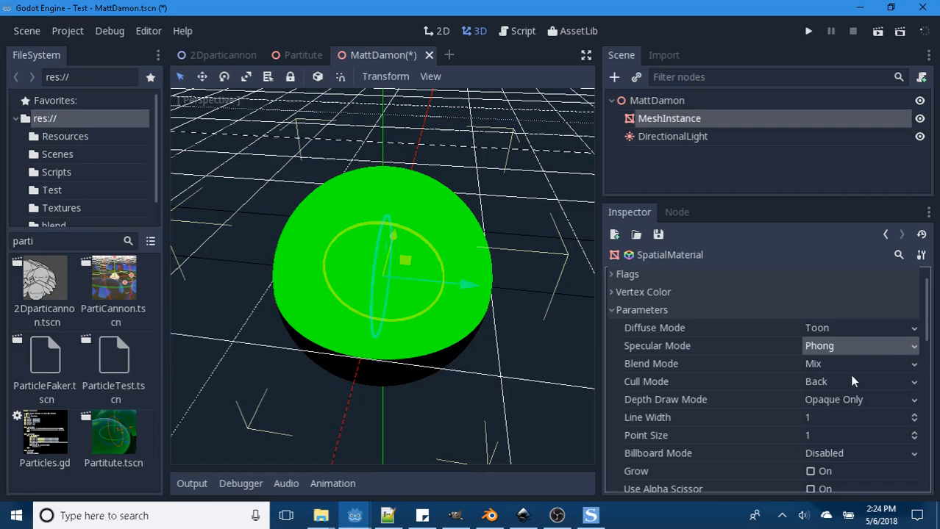
- Set the material's diffuse mode back to Burley and its specular mode back to SchlickGGX
{"action": "left_click", "coordinate": [912, 329]}
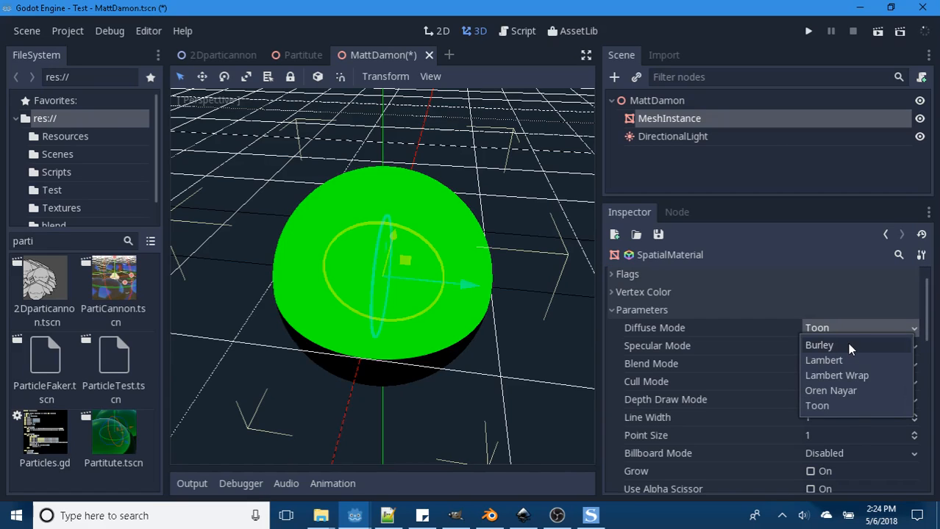
{"action": "left_click", "coordinate": [847, 344]}
{"action": "left_click", "coordinate": [913, 346]}
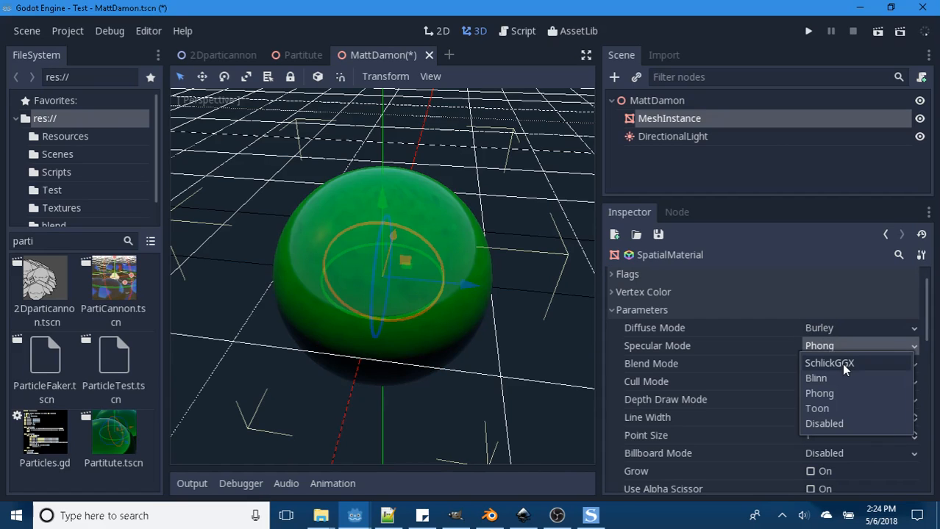
{"action": "left_click", "coordinate": [841, 363]}
- Try the Blinn, Phong and Toon specular modes on the sphere's material, and leave the specular mode Disabled
{"action": "left_click", "coordinate": [901, 346]}
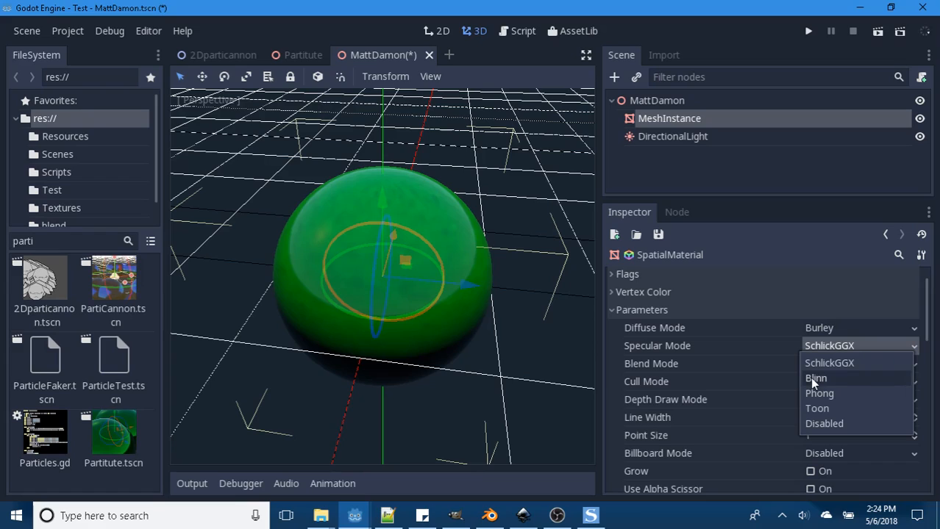
{"action": "left_click", "coordinate": [809, 377]}
{"action": "left_click", "coordinate": [862, 347]}
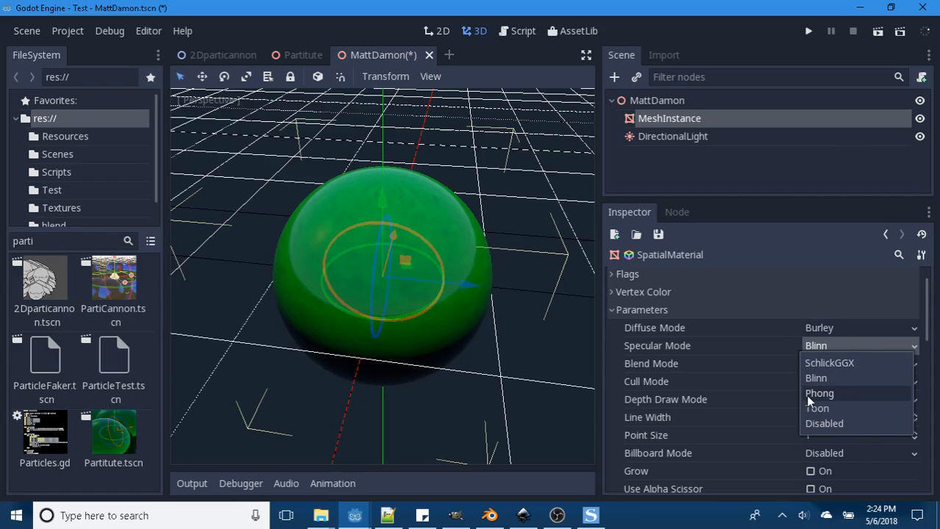
{"action": "left_click", "coordinate": [805, 393]}
{"action": "left_click", "coordinate": [852, 349]}
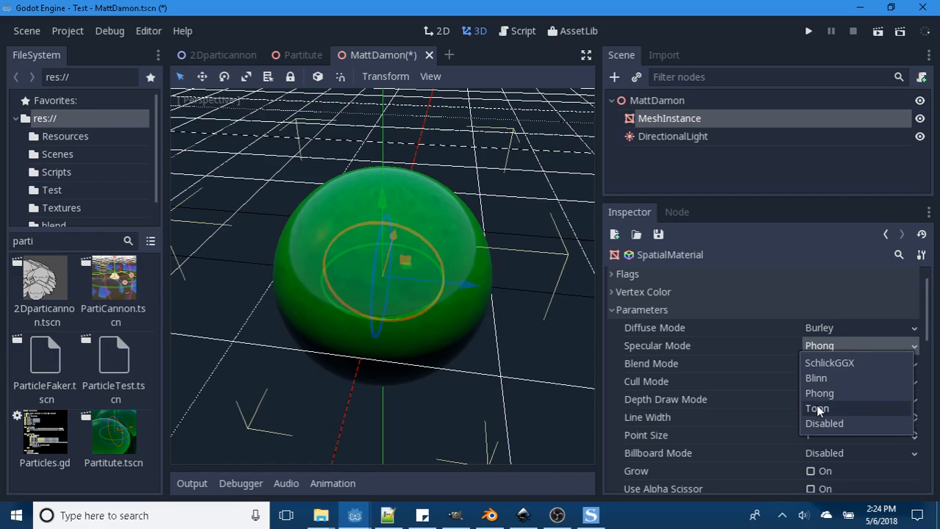
{"action": "left_click", "coordinate": [817, 406]}
{"action": "left_click", "coordinate": [847, 344]}
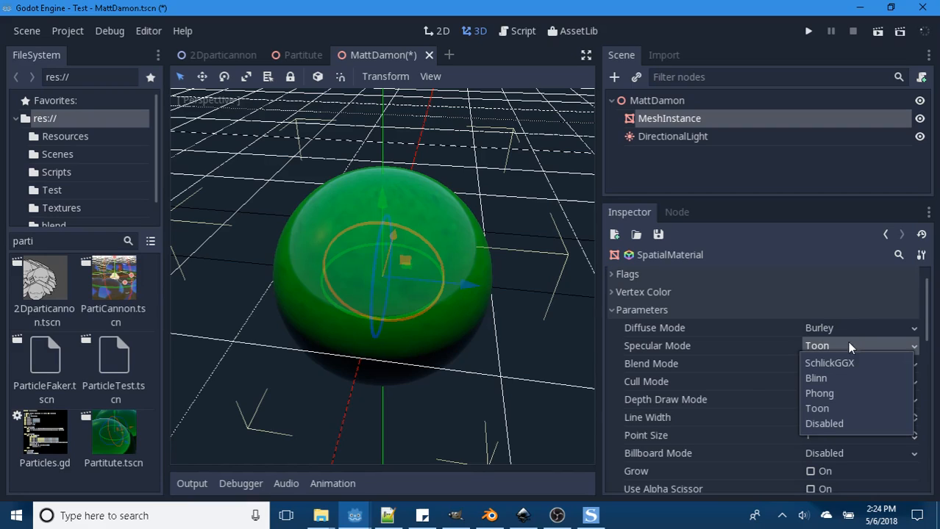
{"action": "left_click", "coordinate": [816, 424]}
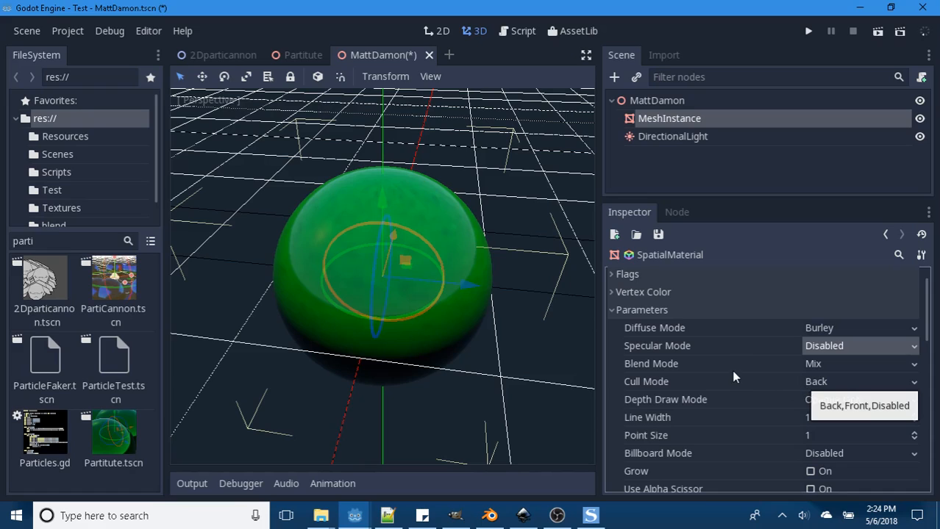
- Try the Unshaded flag on the sphere's material and turn it off again
{"action": "left_click", "coordinate": [609, 296]}
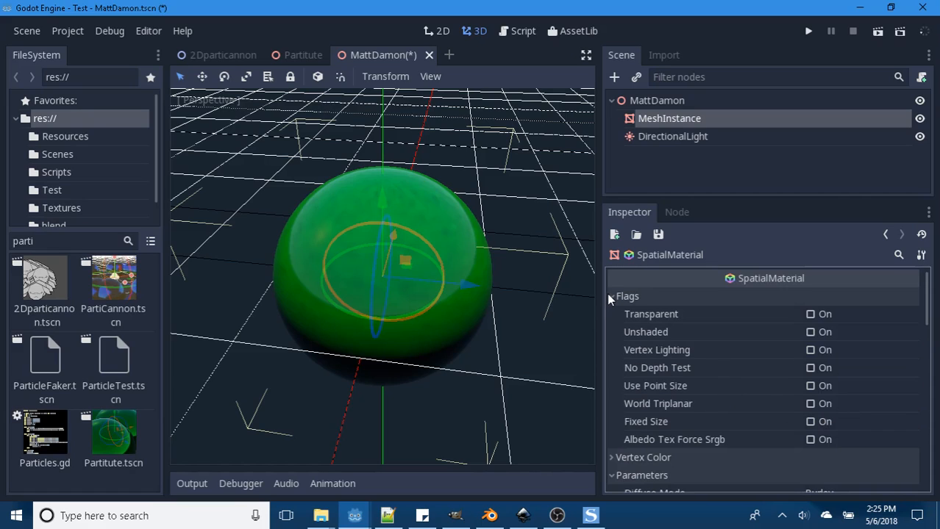
{"action": "left_click", "coordinate": [810, 332]}
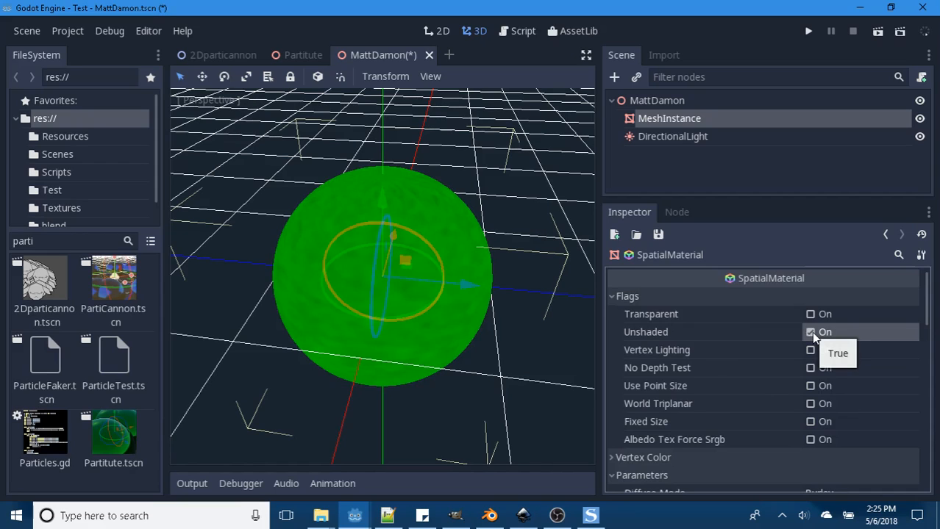
{"action": "left_click", "coordinate": [810, 332]}
- Try the Vertex Lighting and No Depth Test flags one at a time, turning each off again
{"action": "left_click", "coordinate": [809, 350]}
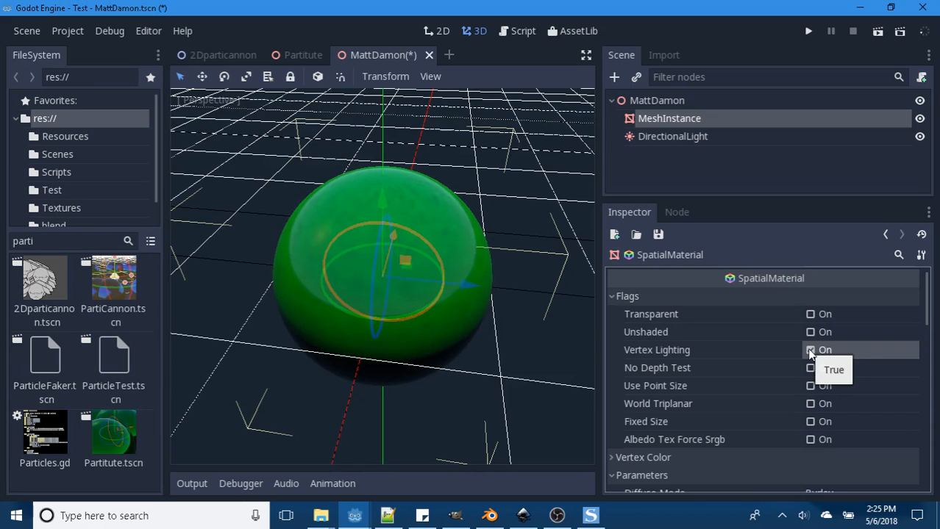
{"action": "left_click", "coordinate": [810, 350]}
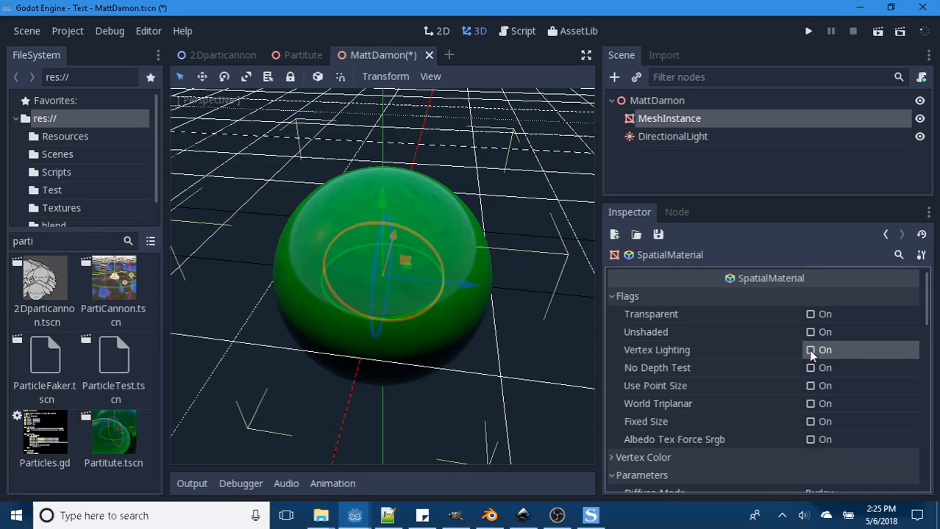
{"action": "left_click", "coordinate": [809, 369]}
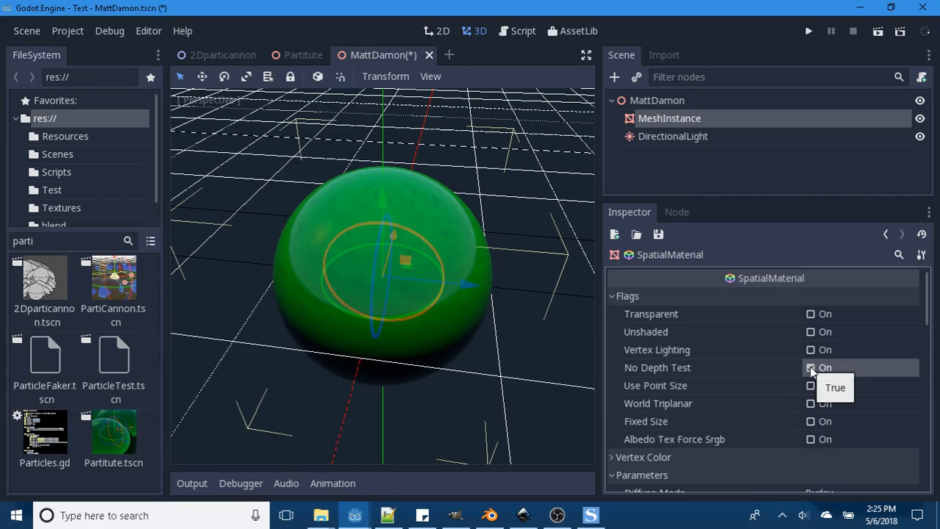
{"action": "left_click", "coordinate": [810, 367]}
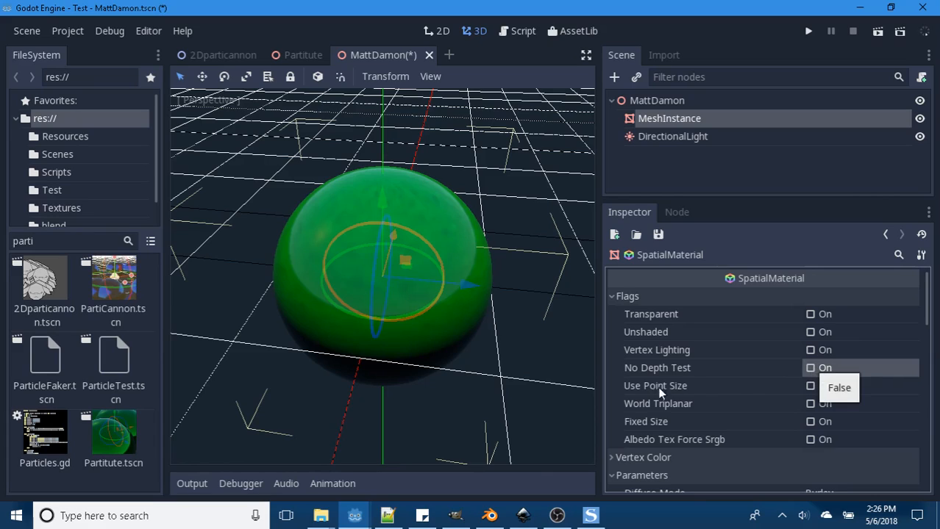
- Try Use Point Size while examining the sphere from different distances and angles, then World Triplanar, turning each flag off again
{"action": "left_click", "coordinate": [810, 386]}
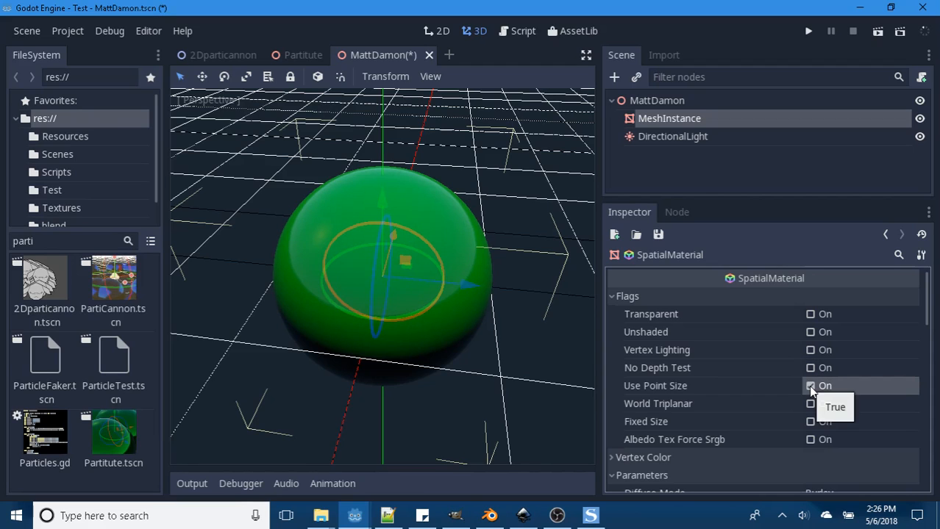
{"action": "scroll", "coordinate": [526, 333], "scroll_direction": "up", "scroll_amount": 4}
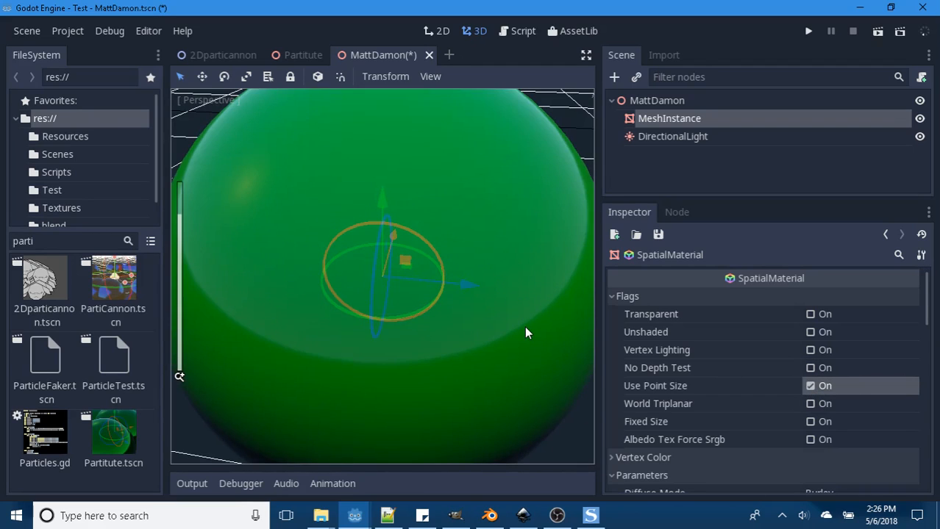
{"action": "scroll", "coordinate": [526, 333], "scroll_direction": "down", "scroll_amount": 5}
{"action": "middle_click_drag", "start_coordinate": [526, 333], "coordinate": [436, 348]}
{"action": "scroll", "coordinate": [436, 348], "scroll_direction": "up", "scroll_amount": 3}
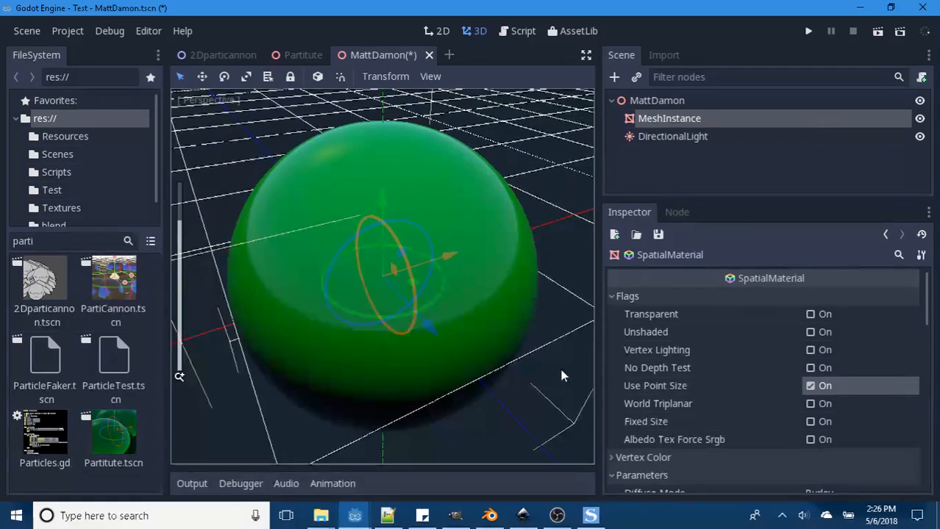
{"action": "left_click", "coordinate": [810, 386]}
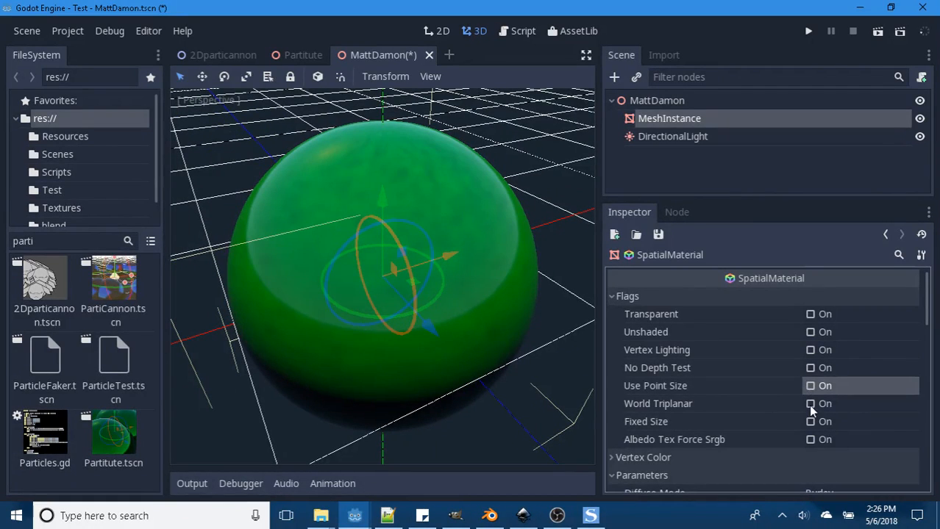
{"action": "left_click", "coordinate": [809, 405]}
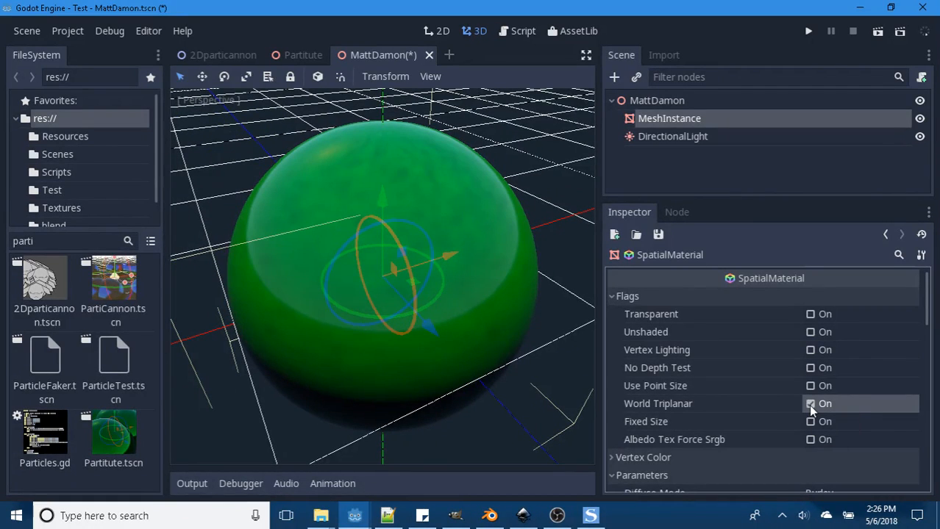
{"action": "left_click", "coordinate": [809, 404]}
- Try the Fixed Size and Albedo Tex Force Srgb flags on the material, turning each off again
{"action": "left_click", "coordinate": [809, 422]}
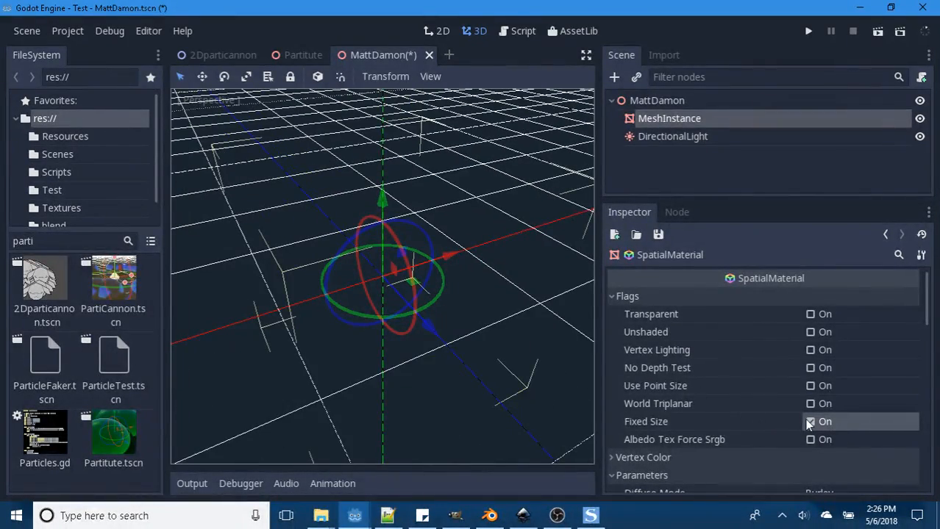
{"action": "left_click", "coordinate": [810, 421]}
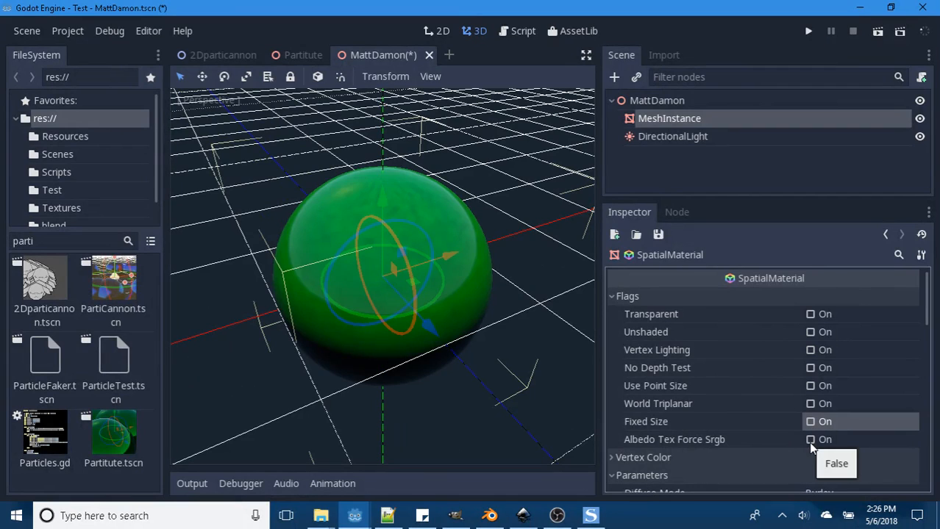
{"action": "left_click", "coordinate": [809, 442]}
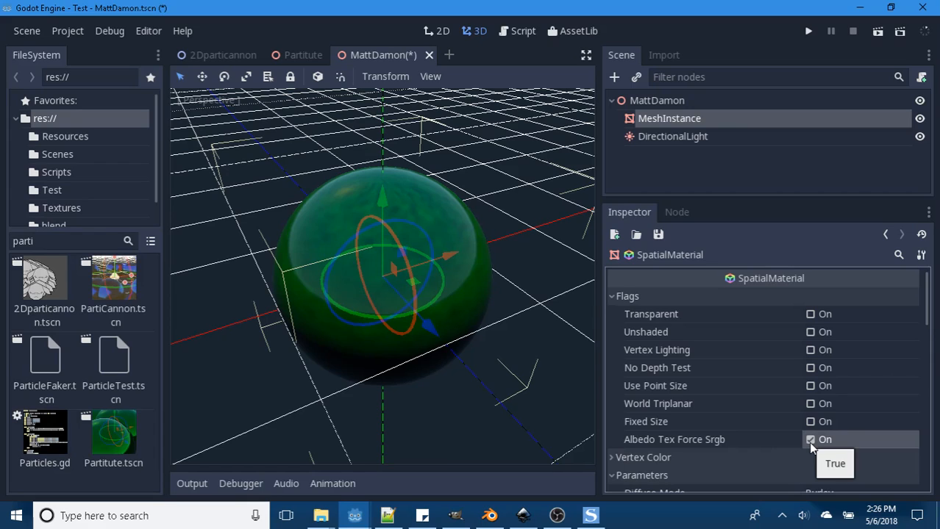
{"action": "left_click", "coordinate": [810, 439]}
- Try the vertex color options Use As Albedo and Is Srgb one at a time on the sphere's material
{"action": "scroll", "coordinate": [759, 380], "scroll_direction": "down", "scroll_amount": 2}
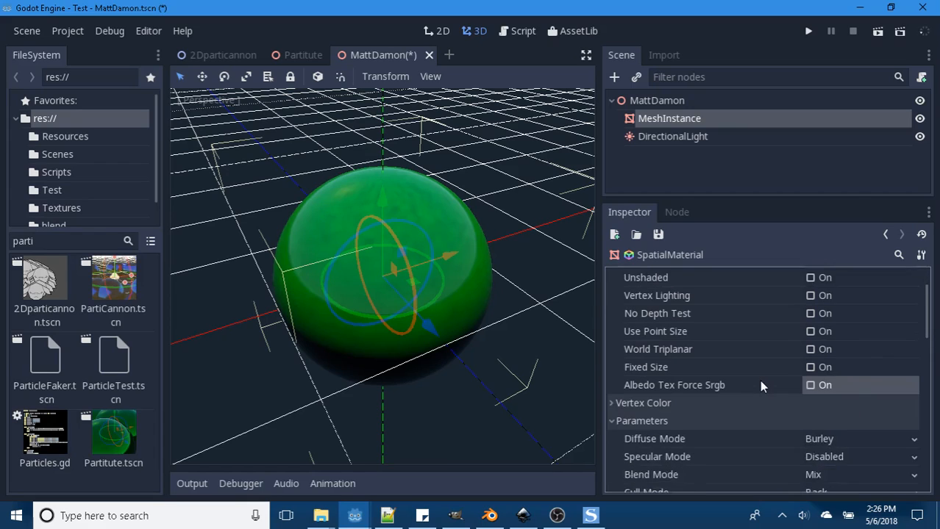
{"action": "scroll", "coordinate": [757, 381], "scroll_direction": "up", "scroll_amount": 1}
{"action": "scroll", "coordinate": [757, 380], "scroll_direction": "up", "scroll_amount": 1}
{"action": "scroll", "coordinate": [755, 381], "scroll_direction": "down", "scroll_amount": 3}
{"action": "left_click", "coordinate": [609, 350]}
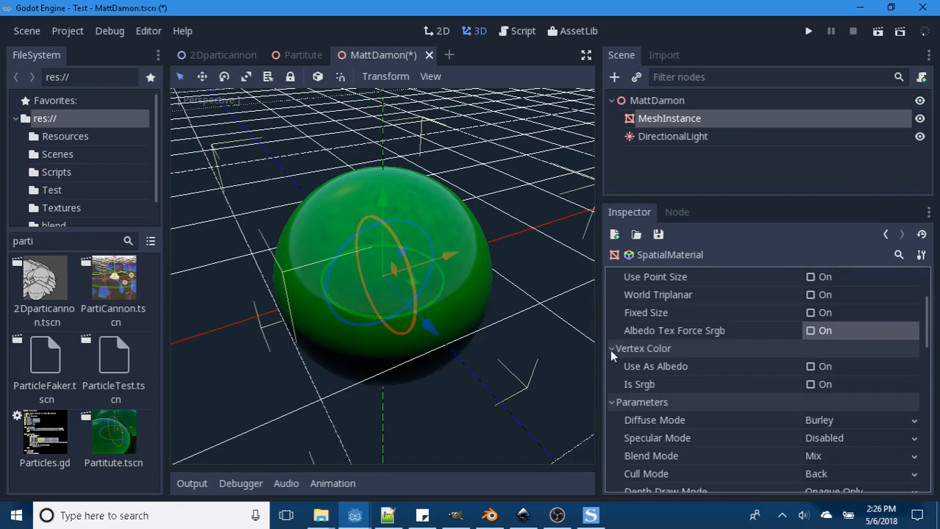
{"action": "left_click", "coordinate": [808, 368]}
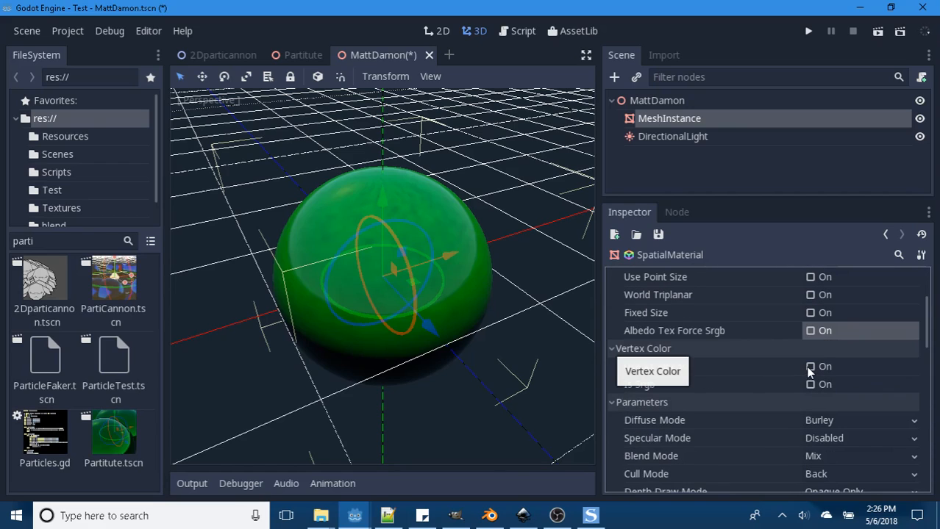
{"action": "scroll", "coordinate": [762, 327], "scroll_direction": "up", "scroll_amount": 2}
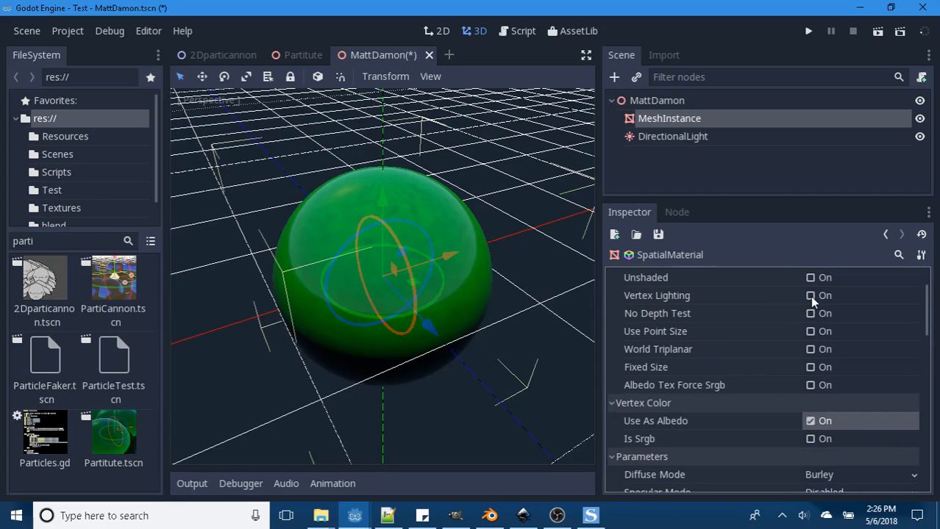
{"action": "left_click", "coordinate": [809, 296]}
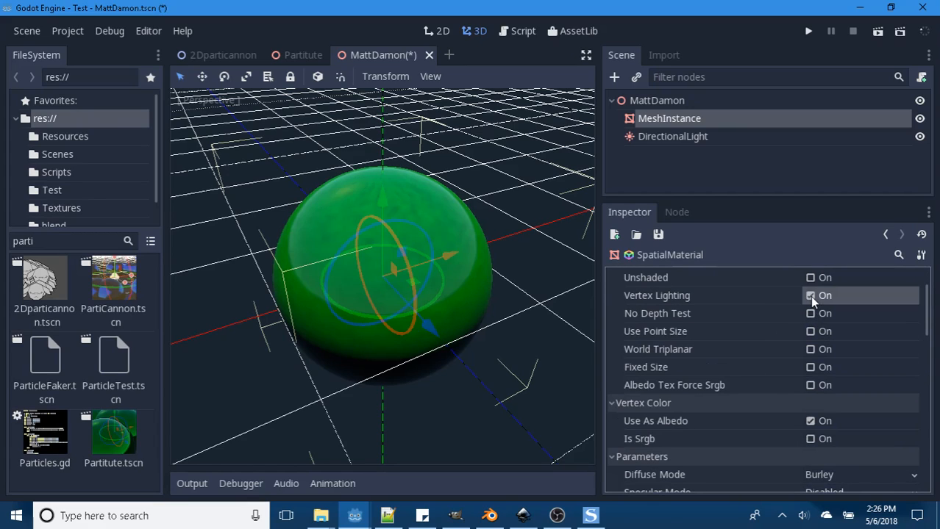
{"action": "left_click", "coordinate": [810, 421]}
{"action": "left_click", "coordinate": [808, 439]}
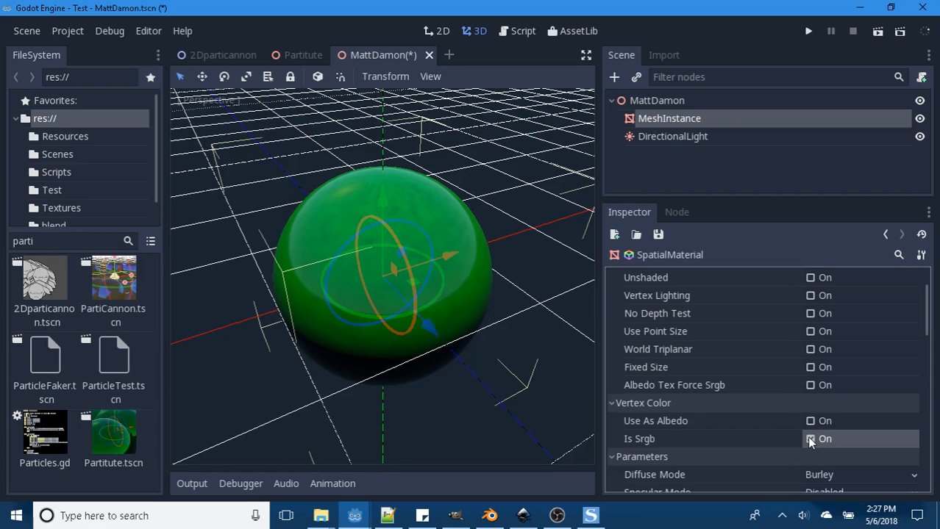
- Try the Toon diffuse mode with specular disabled and examine the sphere's shading from other angles
{"action": "scroll", "coordinate": [740, 388], "scroll_direction": "down", "scroll_amount": 4}
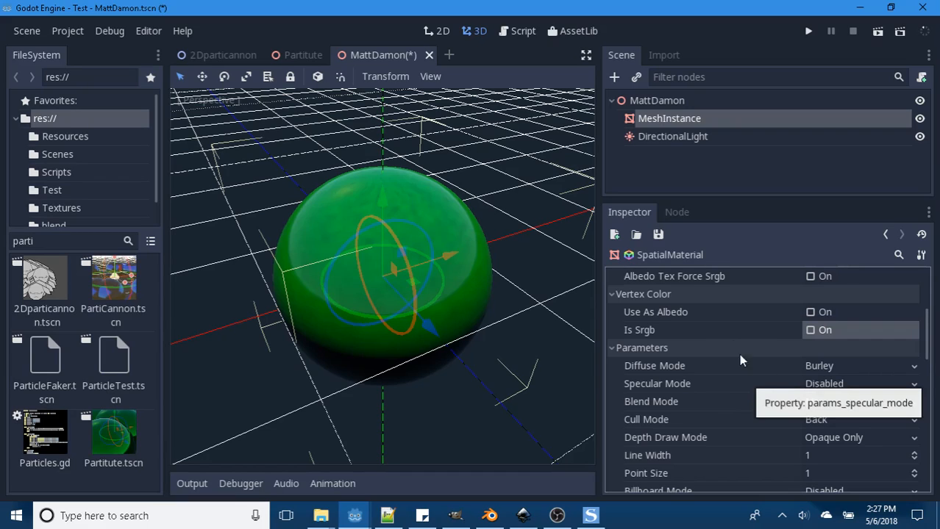
{"action": "scroll", "coordinate": [732, 327], "scroll_direction": "up", "scroll_amount": 5}
{"action": "scroll", "coordinate": [734, 332], "scroll_direction": "down", "scroll_amount": 5}
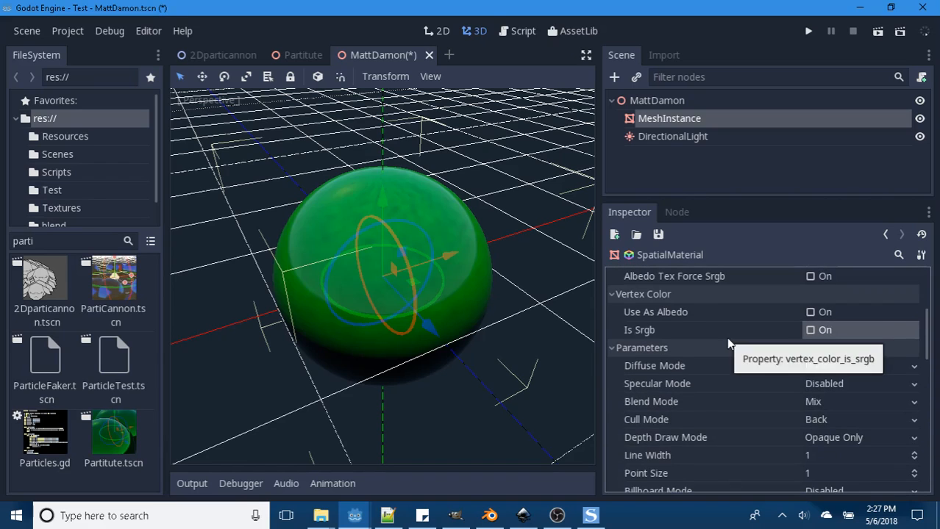
{"action": "scroll", "coordinate": [731, 343], "scroll_direction": "down", "scroll_amount": 1}
{"action": "left_click", "coordinate": [914, 339]}
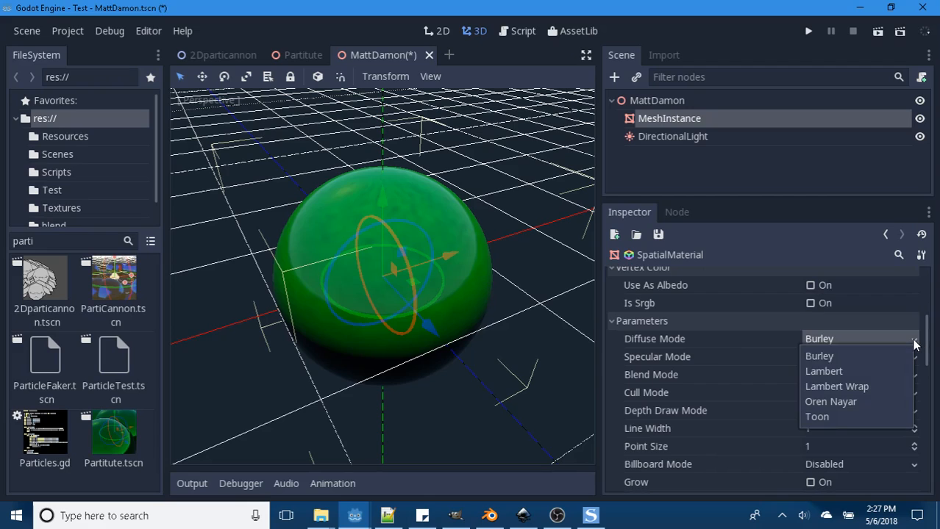
{"action": "left_click", "coordinate": [817, 417]}
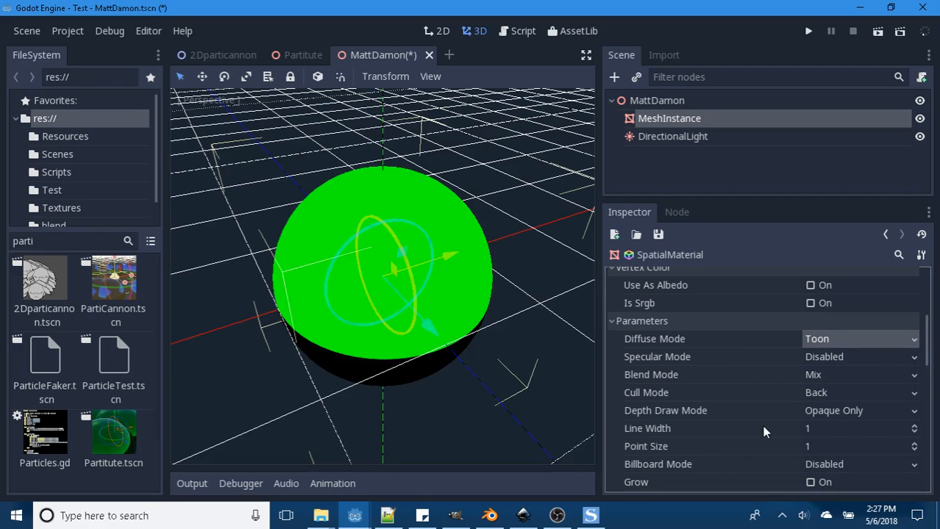
{"action": "scroll", "coordinate": [764, 432], "scroll_direction": "down", "scroll_amount": 1}
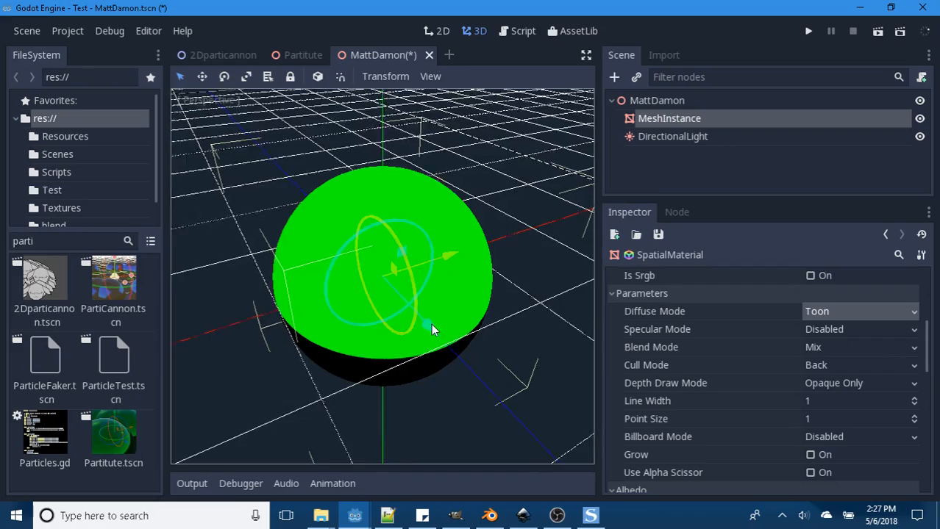
{"action": "middle_click_drag", "start_coordinate": [431, 324], "coordinate": [441, 354]}
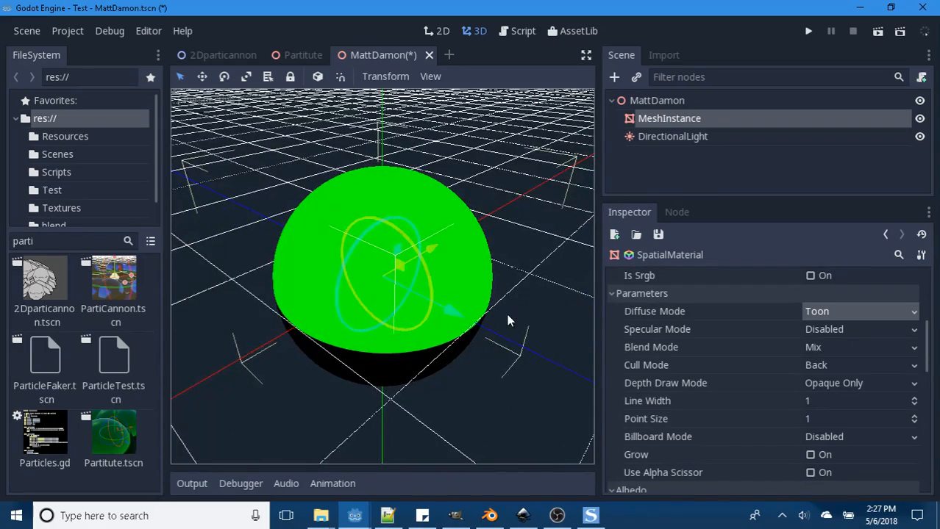
{"action": "middle_click_drag", "start_coordinate": [507, 314], "coordinate": [501, 328]}
- Set the diffuse mode to Oren Nayar and compare the Blinn and SchlickGGX specular modes, leaving specular Disabled
{"action": "left_click", "coordinate": [915, 318]}
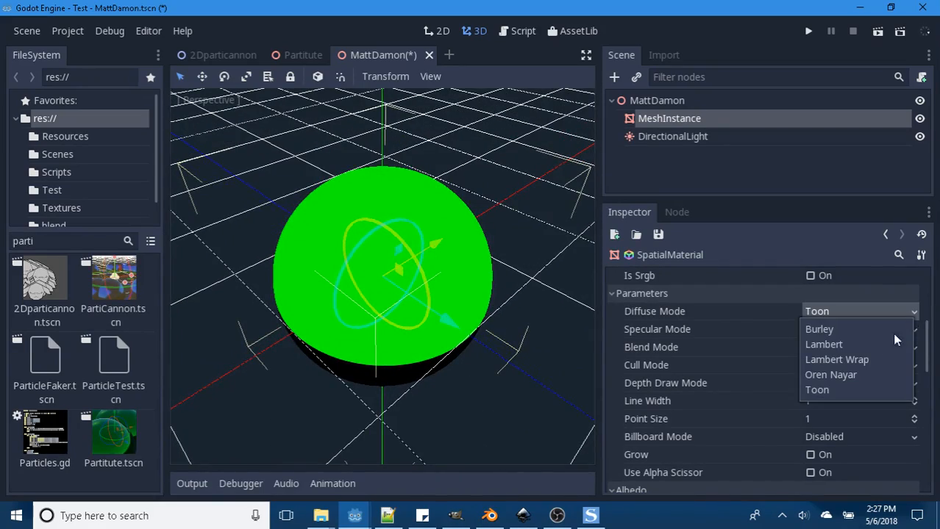
{"action": "left_click", "coordinate": [837, 374]}
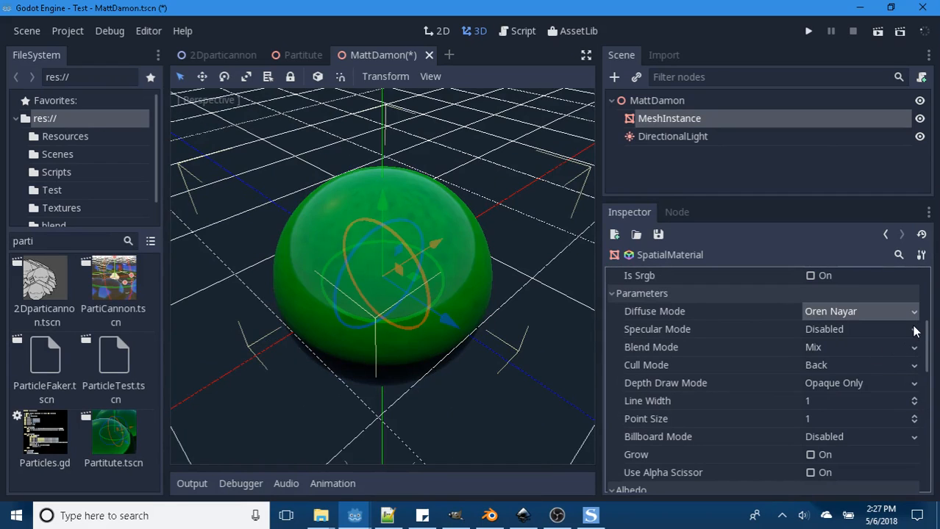
{"action": "left_click", "coordinate": [915, 330]}
{"action": "left_click", "coordinate": [828, 363]}
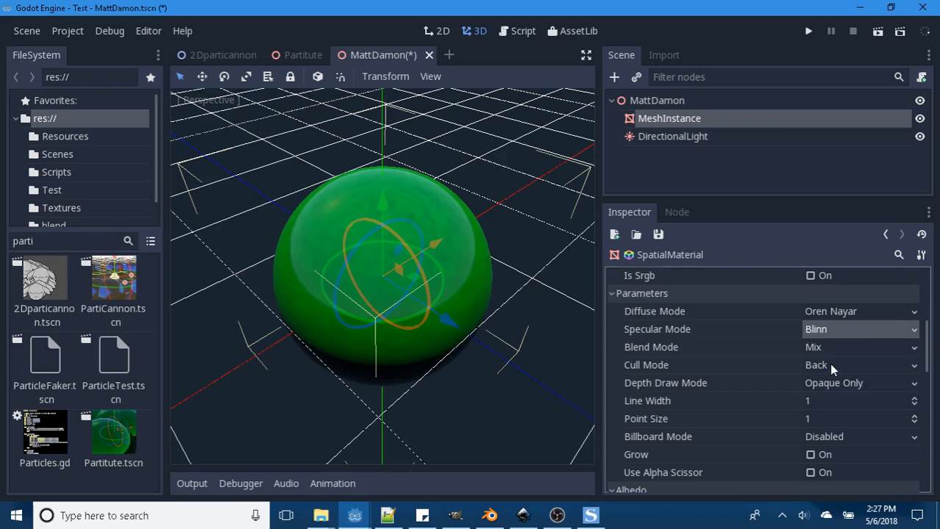
{"action": "left_click", "coordinate": [883, 329]}
{"action": "left_click", "coordinate": [836, 349]}
{"action": "left_click", "coordinate": [870, 331]}
{"action": "left_click", "coordinate": [824, 408]}
- Set the material's line width to 5
{"action": "left_click", "coordinate": [812, 397]}
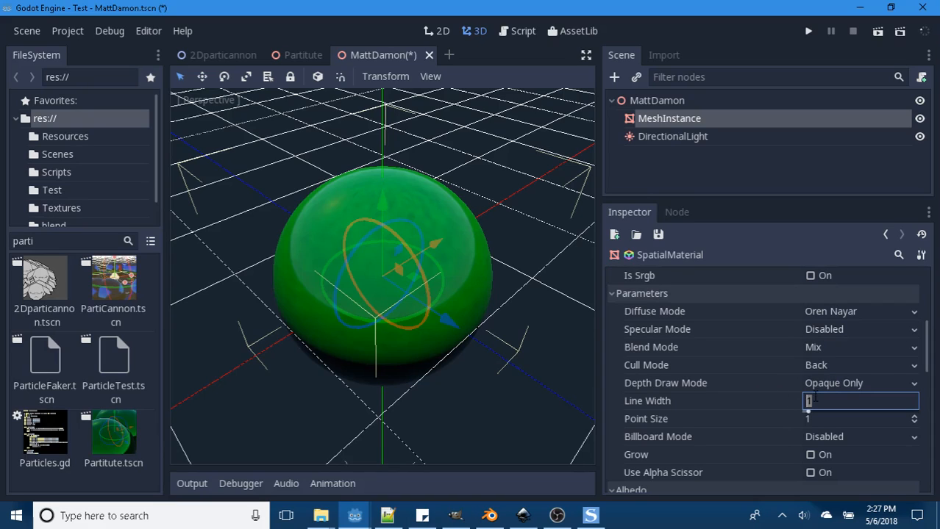
{"action": "type", "text": "5"}
{"action": "key", "text": "Return"}
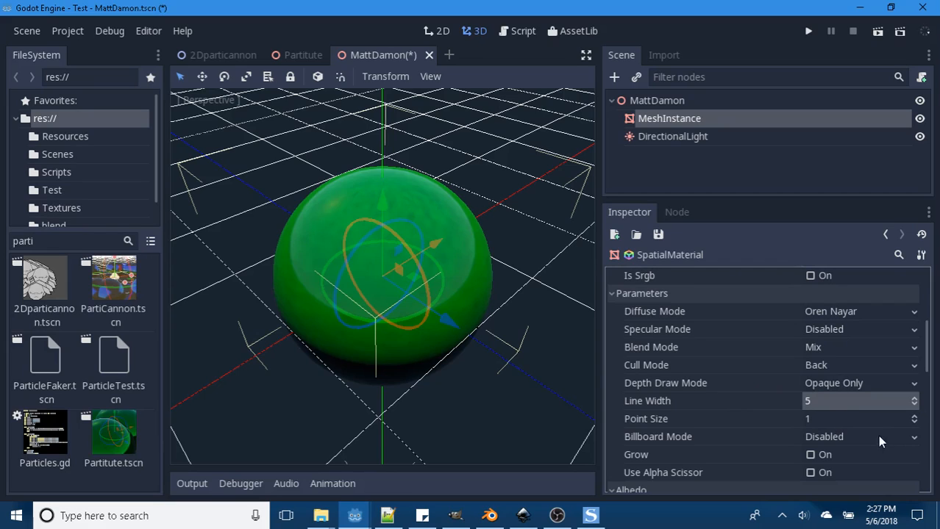
- Try the Enabled, Y-Billboard and Particle Billboard modes on the sphere's material, leaving the billboard mode Disabled
{"action": "left_click", "coordinate": [910, 441]}
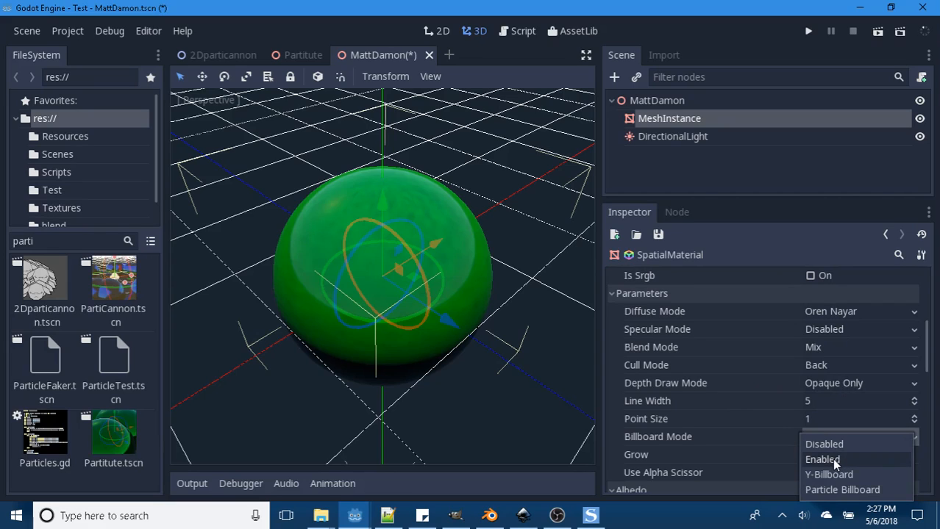
{"action": "left_click", "coordinate": [833, 460]}
{"action": "left_click", "coordinate": [858, 437]}
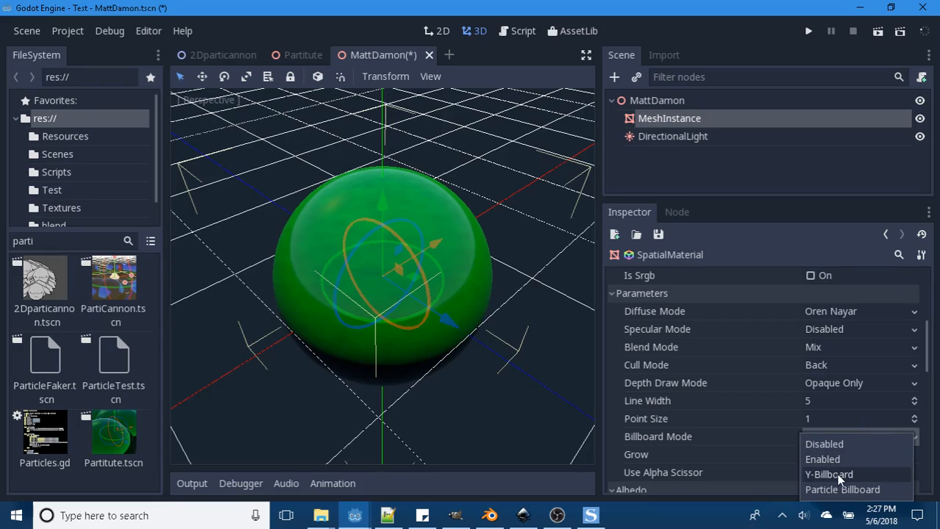
{"action": "left_click", "coordinate": [836, 474]}
{"action": "middle_click_drag", "start_coordinate": [458, 366], "coordinate": [411, 362]}
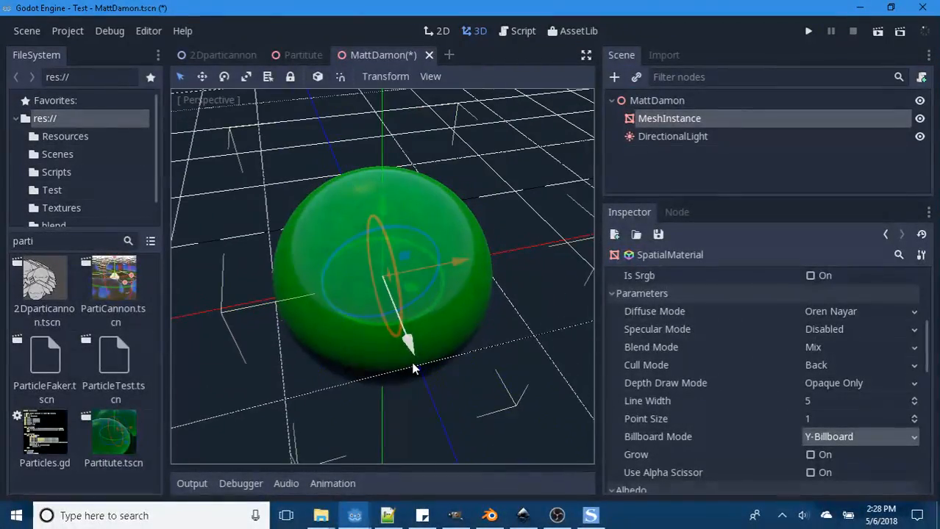
{"action": "left_click", "coordinate": [857, 438]}
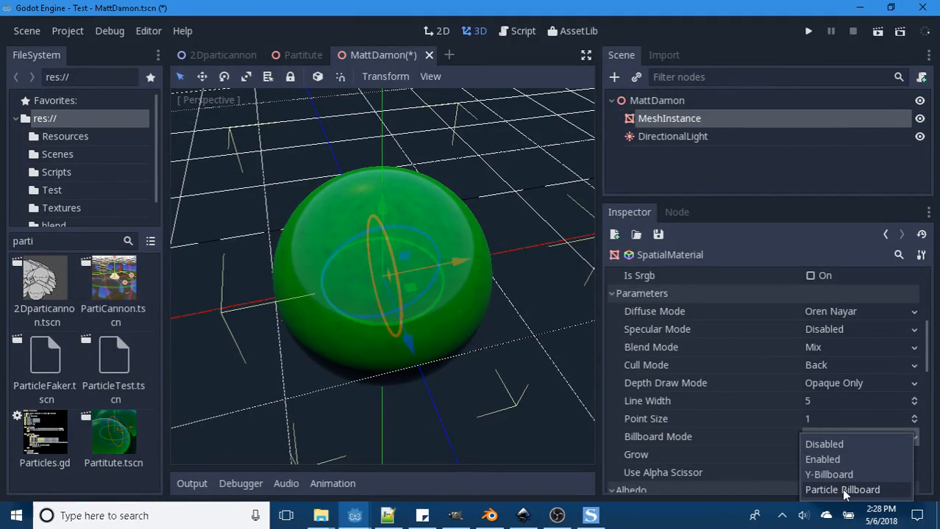
{"action": "left_click", "coordinate": [845, 490]}
{"action": "middle_click_drag", "start_coordinate": [482, 346], "coordinate": [454, 356]}
{"action": "left_click", "coordinate": [873, 436]}
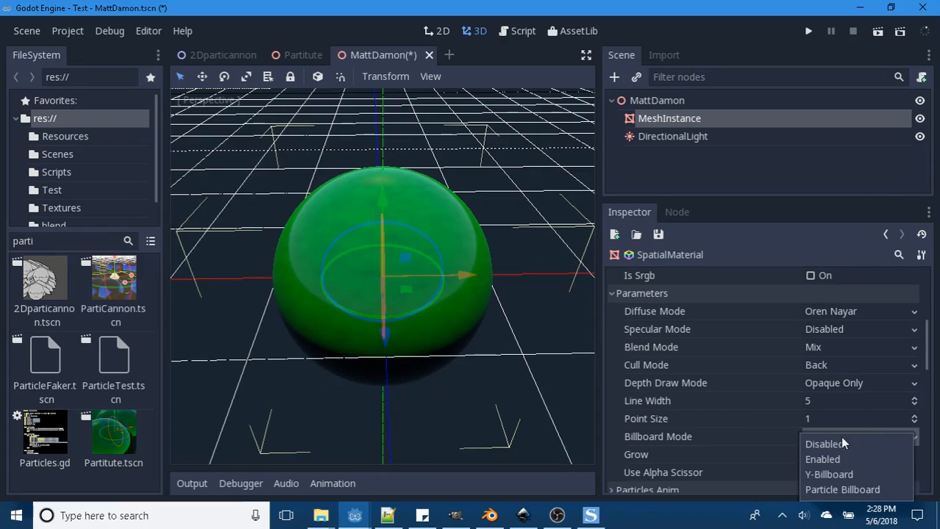
{"action": "left_click", "coordinate": [829, 441]}
- Enable Grow on the sphere's material and set the grow amount to 5
{"action": "scroll", "coordinate": [764, 438], "scroll_direction": "down", "scroll_amount": 1}
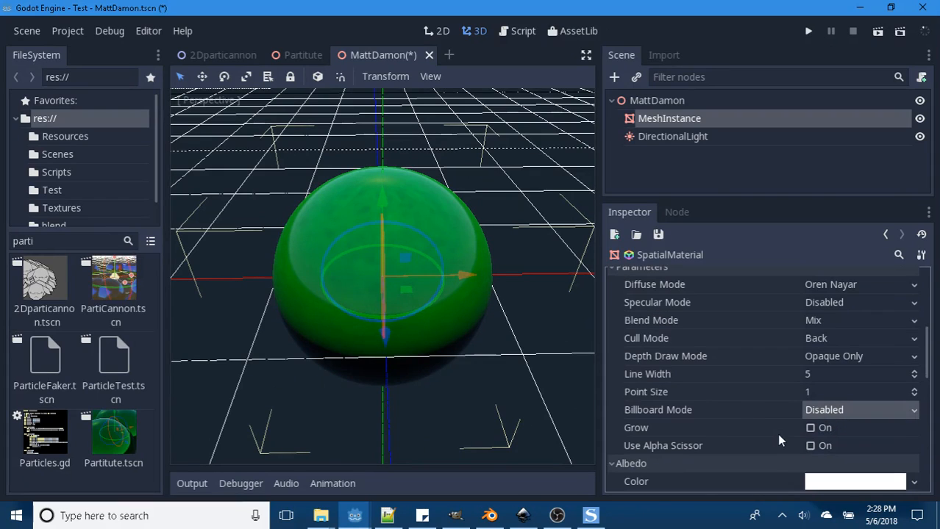
{"action": "left_click", "coordinate": [810, 430]}
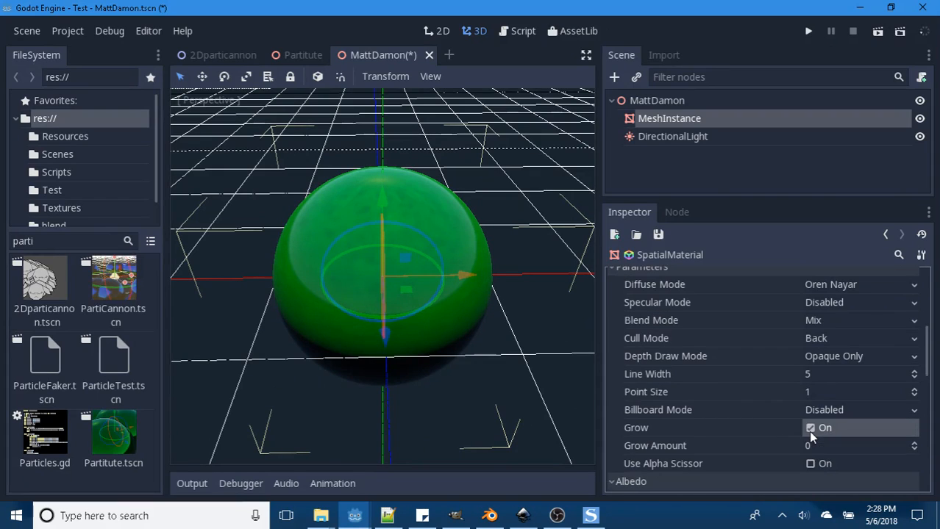
{"action": "left_click", "coordinate": [808, 446]}
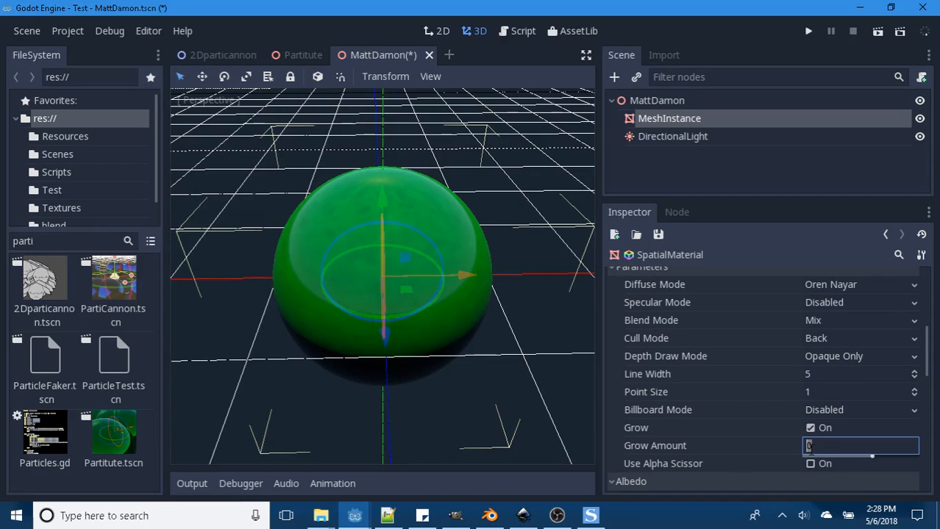
{"action": "type", "text": "5"}
{"action": "key", "text": "Return"}
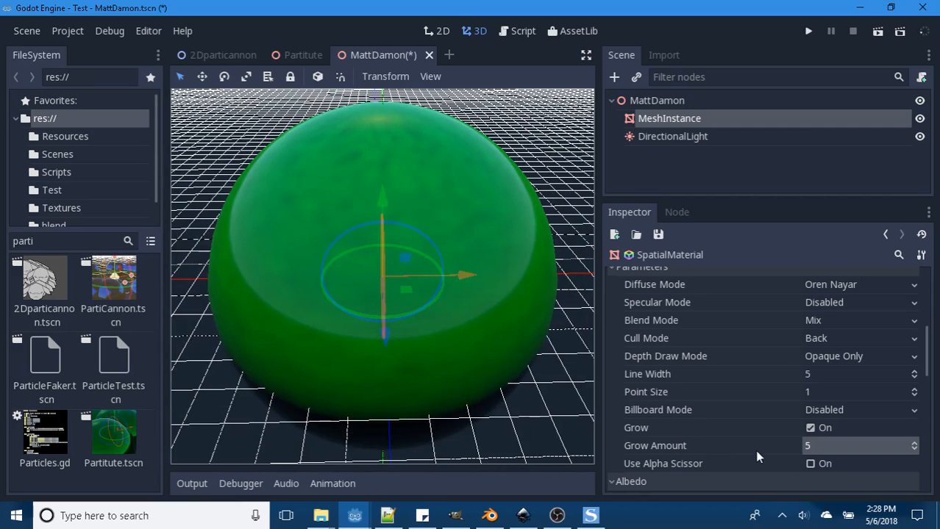
- Set the grow amount to 1, examine the sphere's size, and turn Grow off
{"action": "left_click", "coordinate": [804, 446]}
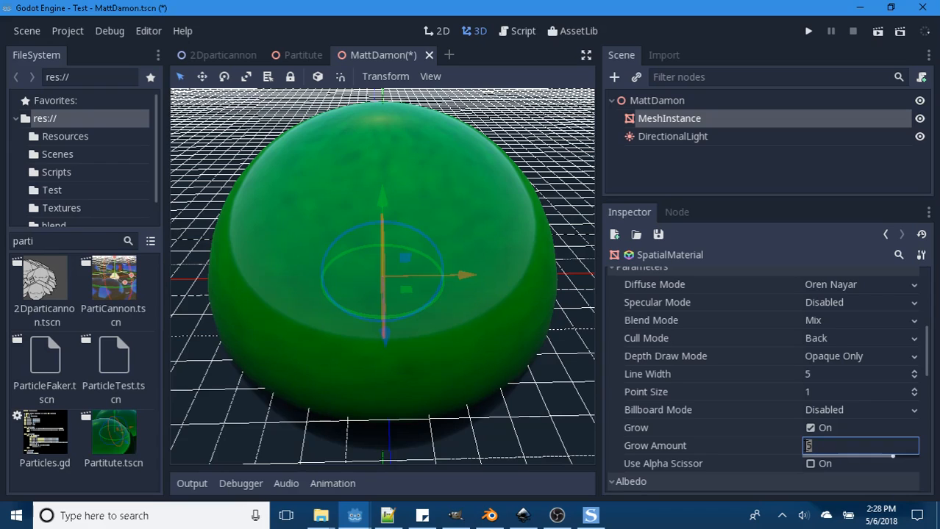
{"action": "type", "text": "1"}
{"action": "key", "text": "Return"}
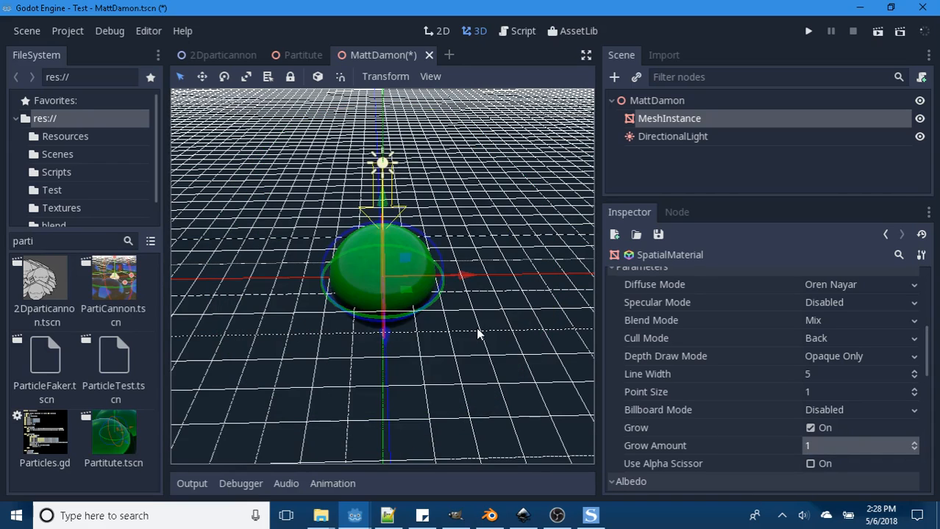
{"action": "scroll", "coordinate": [478, 332], "scroll_direction": "up", "scroll_amount": 3}
{"action": "scroll", "coordinate": [479, 327], "scroll_direction": "up", "scroll_amount": 2}
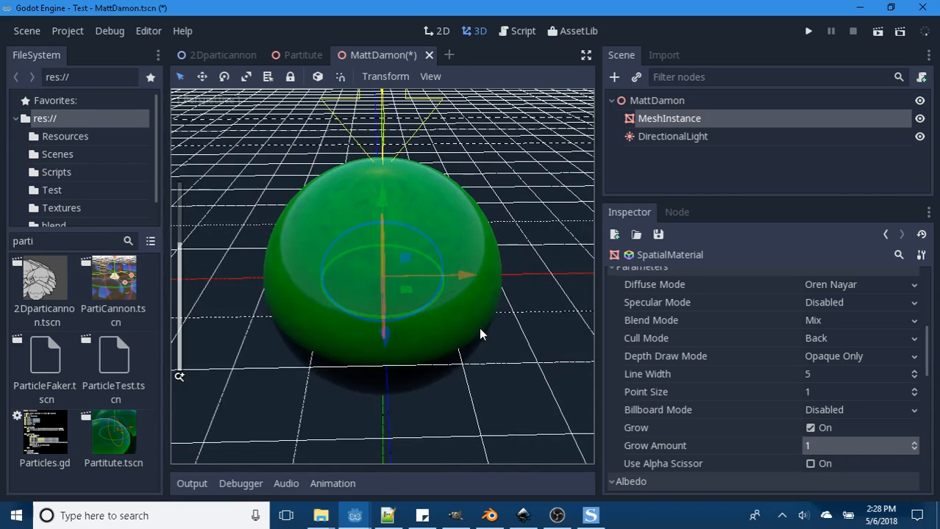
{"action": "scroll", "coordinate": [482, 331], "scroll_direction": "down", "scroll_amount": 2}
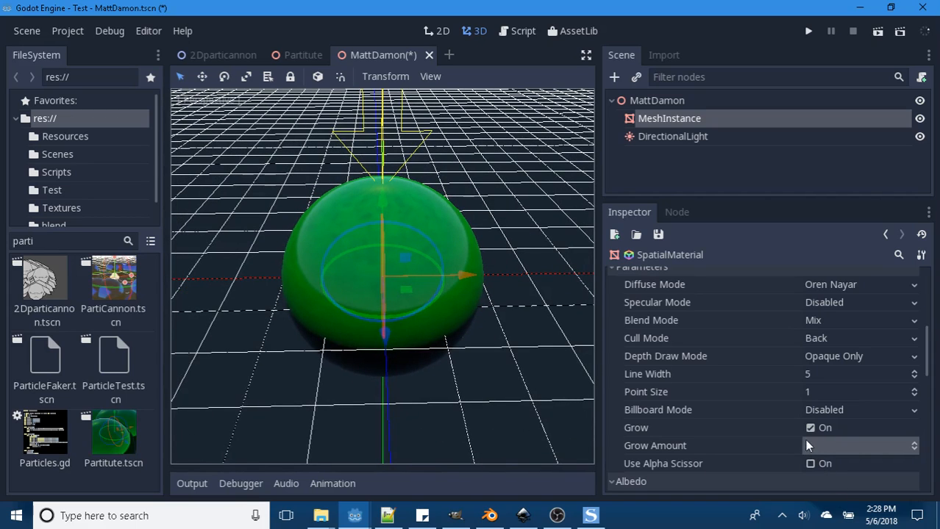
{"action": "left_click", "coordinate": [811, 429]}
{"action": "scroll", "coordinate": [493, 356], "scroll_direction": "up", "scroll_amount": 2}
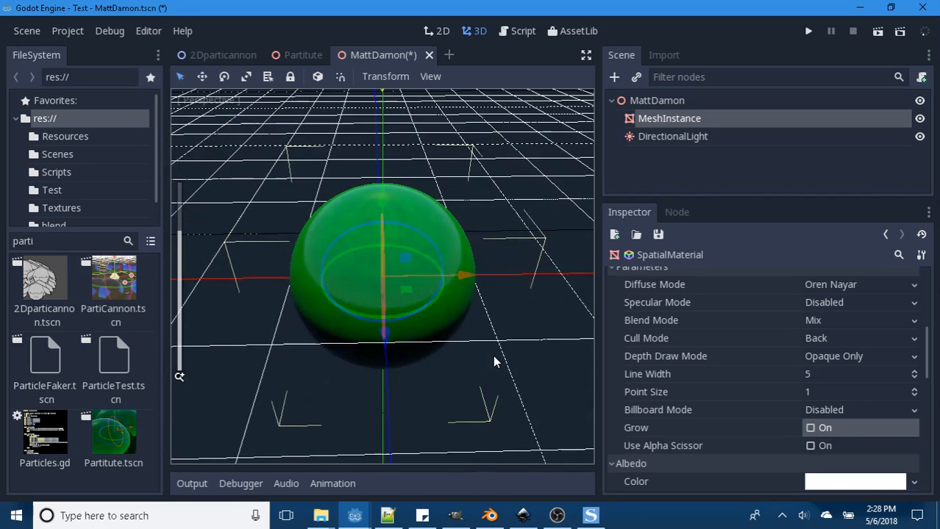
- Enable Use Alpha Scissor on the sphere's material and set the alpha scissor threshold to 1
{"action": "left_click", "coordinate": [809, 446]}
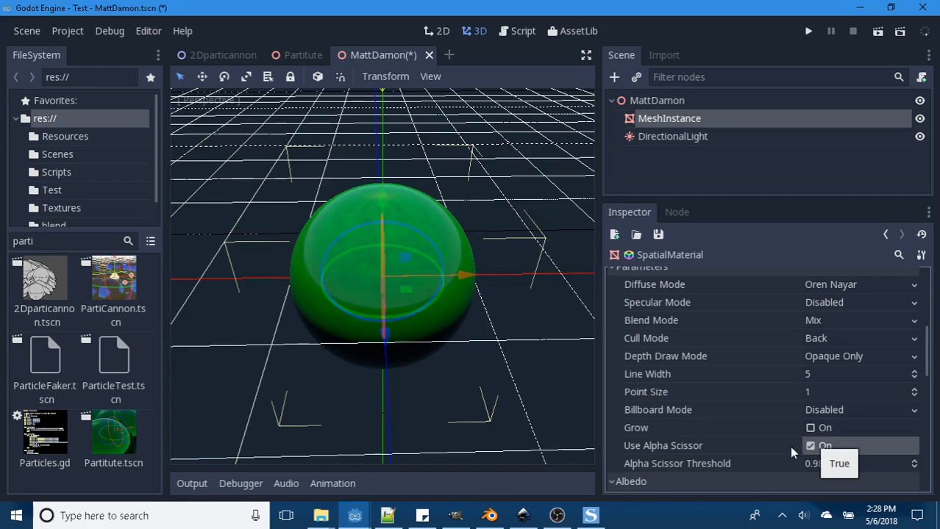
{"action": "scroll", "coordinate": [440, 311], "scroll_direction": "up", "scroll_amount": 5}
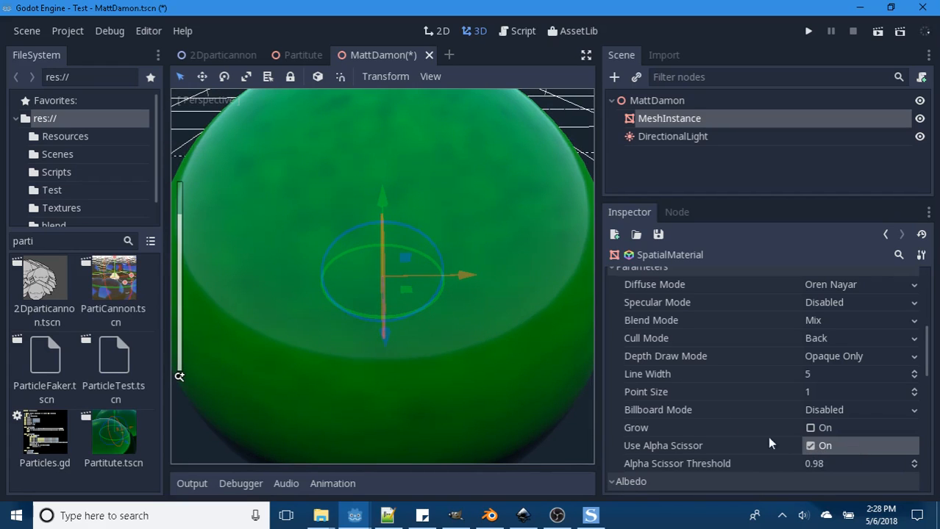
{"action": "left_click", "coordinate": [809, 464]}
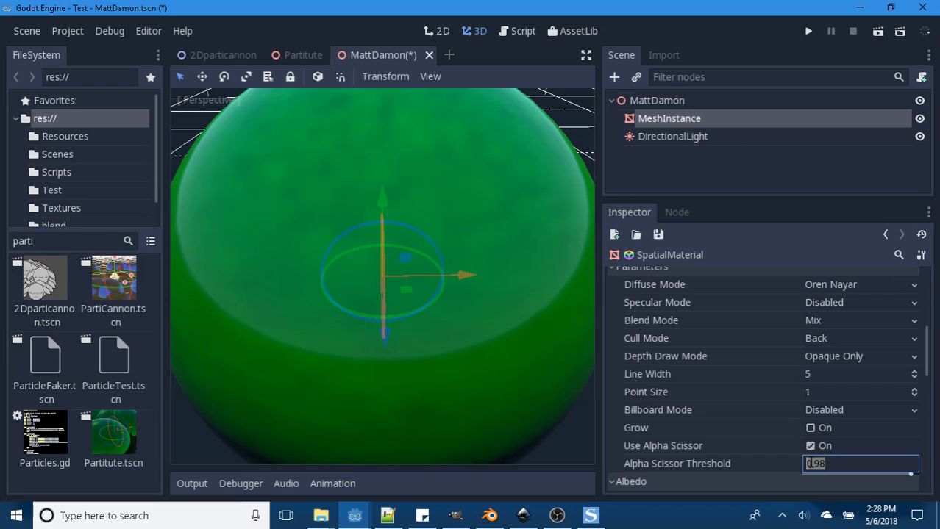
{"action": "type", "text": "1"}
{"action": "key", "text": "Return"}
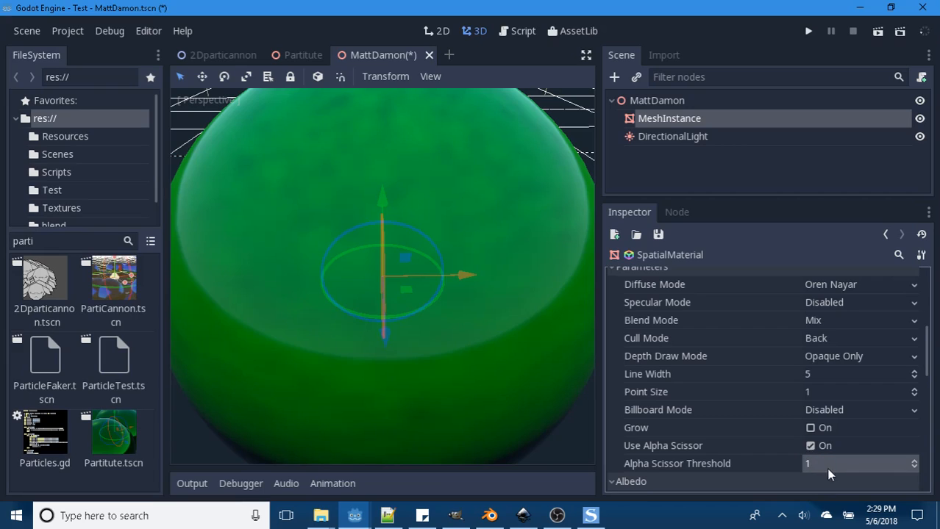
- Try an alpha scissor threshold of 0, restore it to 0.98, and turn Use Alpha Scissor off
{"action": "left_click", "coordinate": [819, 464]}
{"action": "type", "text": "0"}
{"action": "key", "text": "Return"}
{"action": "left_click", "coordinate": [819, 464]}
{"action": "type", "text": "."}
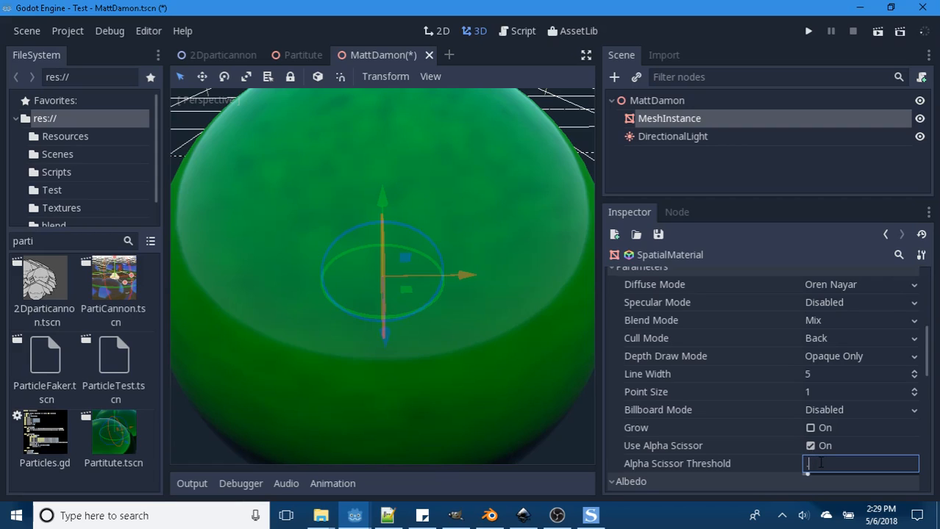
{"action": "type", "text": "98"}
{"action": "key", "text": "Return"}
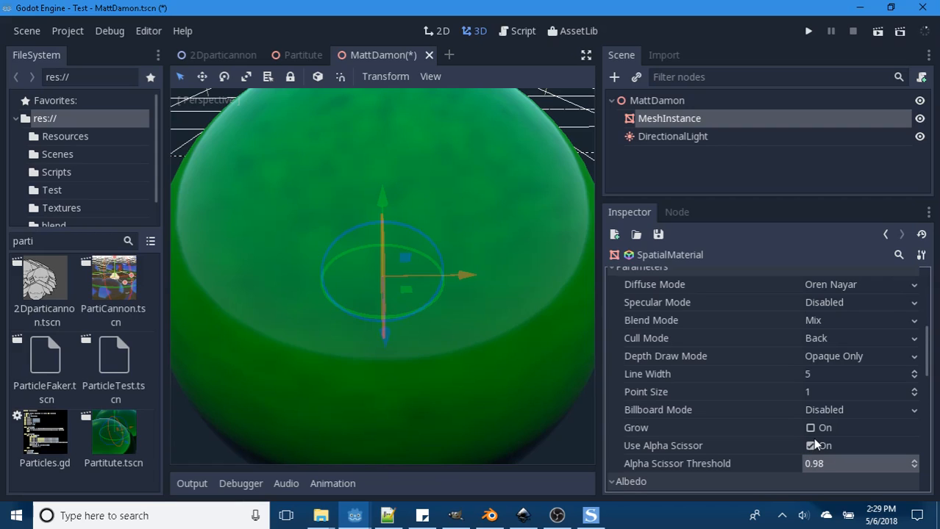
{"action": "left_click", "coordinate": [809, 445]}
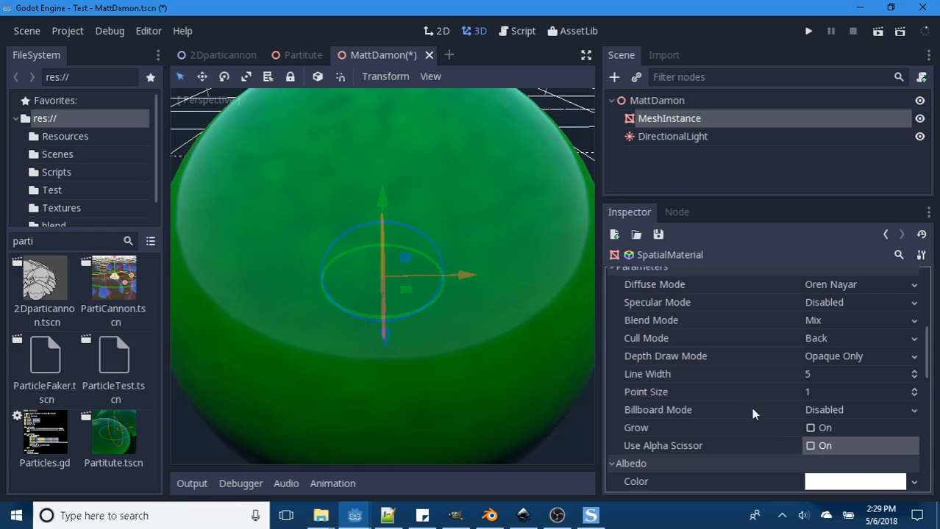
{"action": "scroll", "coordinate": [751, 407], "scroll_direction": "down", "scroll_amount": 2}
{"action": "scroll", "coordinate": [742, 424], "scroll_direction": "down", "scroll_amount": 3}
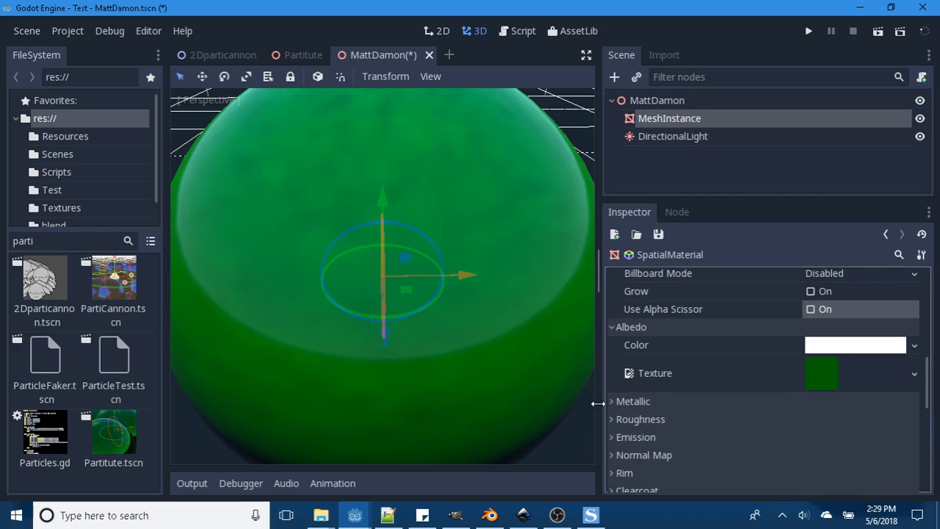
{"action": "scroll", "coordinate": [713, 371], "scroll_direction": "up", "scroll_amount": 4}
{"action": "scroll", "coordinate": [732, 372], "scroll_direction": "up", "scroll_amount": 2}
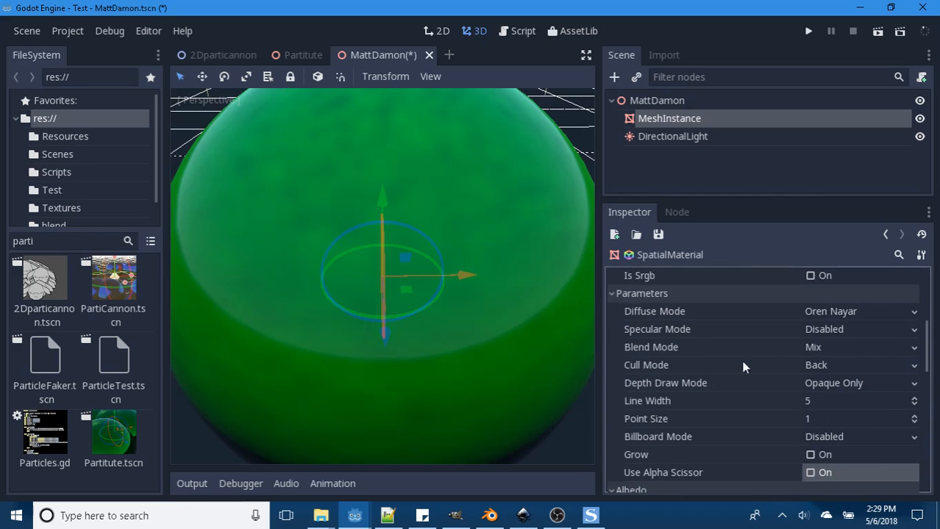
{"action": "scroll", "coordinate": [721, 310], "scroll_direction": "up", "scroll_amount": 6}
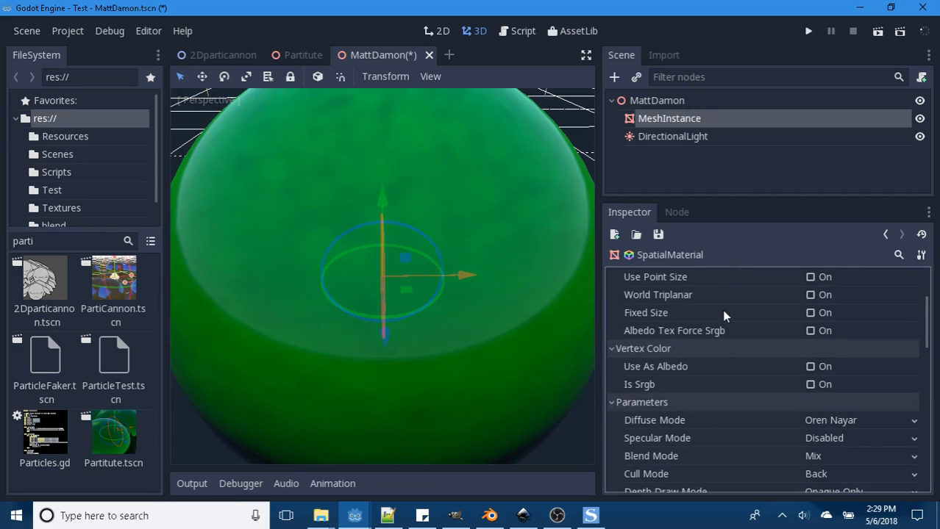
- Load heart1.png from the Resources folder as the material's metallic texture and check the sphere from another angle
{"action": "scroll", "coordinate": [728, 320], "scroll_direction": "down", "scroll_amount": 6}
{"action": "scroll", "coordinate": [775, 368], "scroll_direction": "down", "scroll_amount": 9}
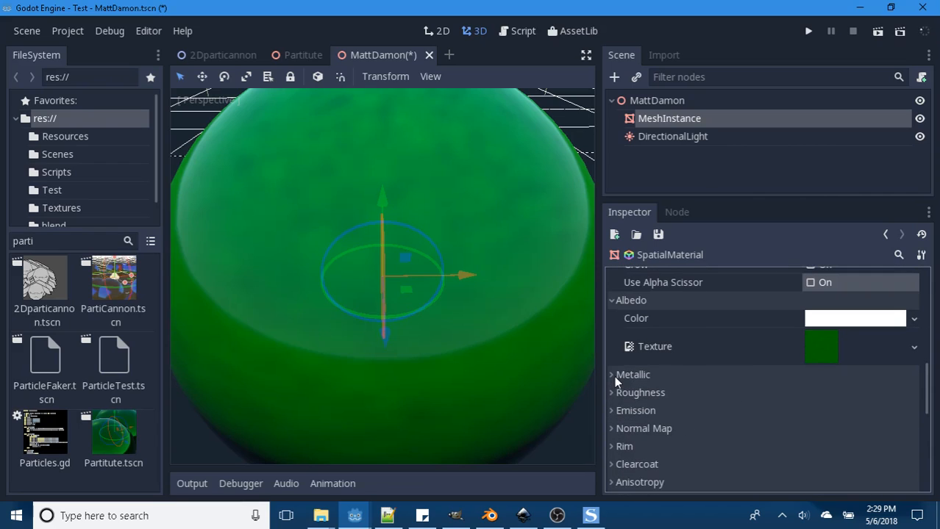
{"action": "left_click", "coordinate": [616, 376]}
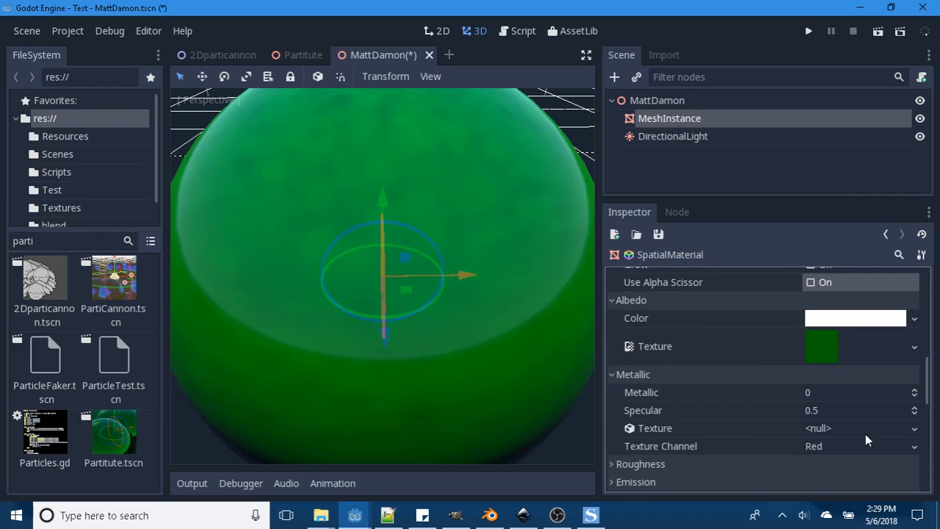
{"action": "left_click", "coordinate": [914, 430]}
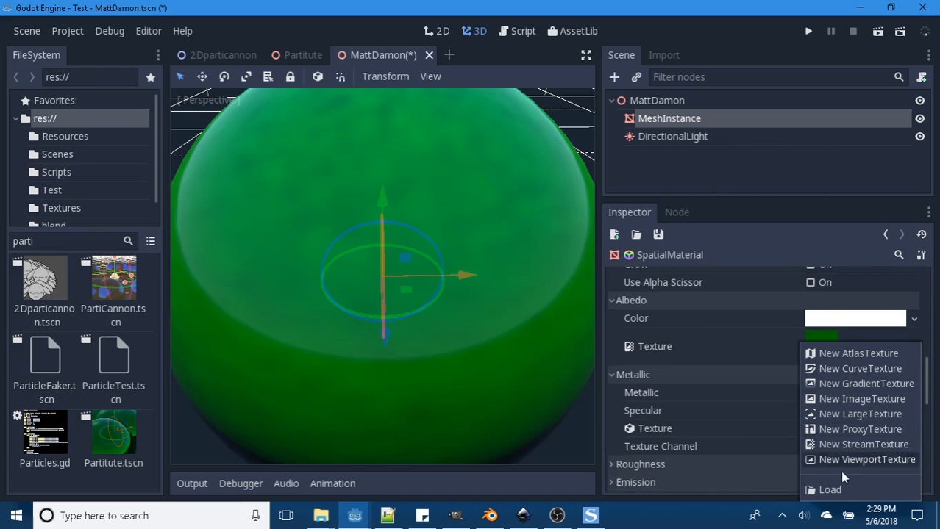
{"action": "left_click", "coordinate": [831, 490]}
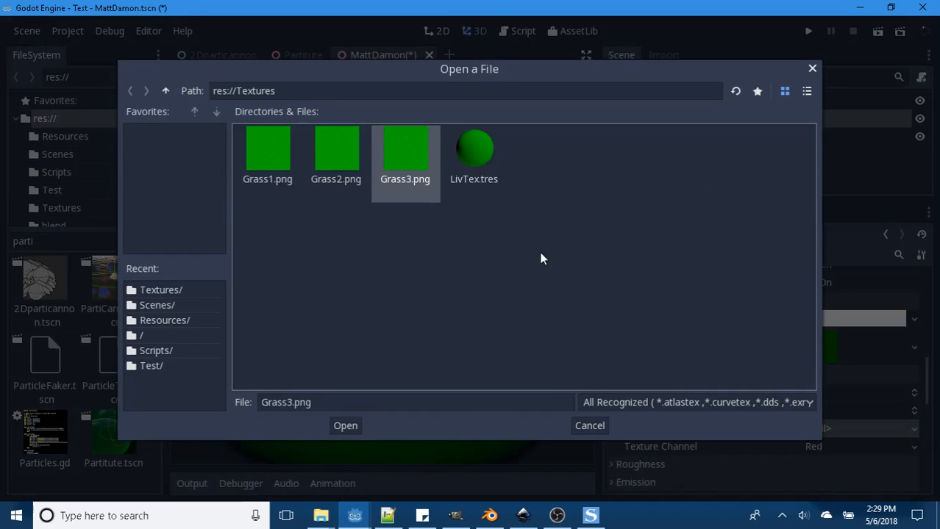
{"action": "left_click", "coordinate": [166, 90]}
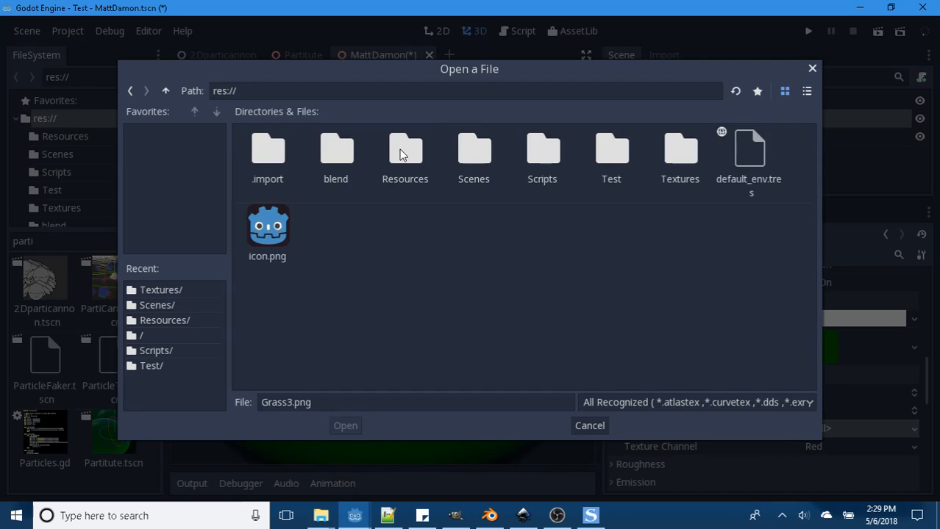
{"action": "double_click", "coordinate": [427, 155]}
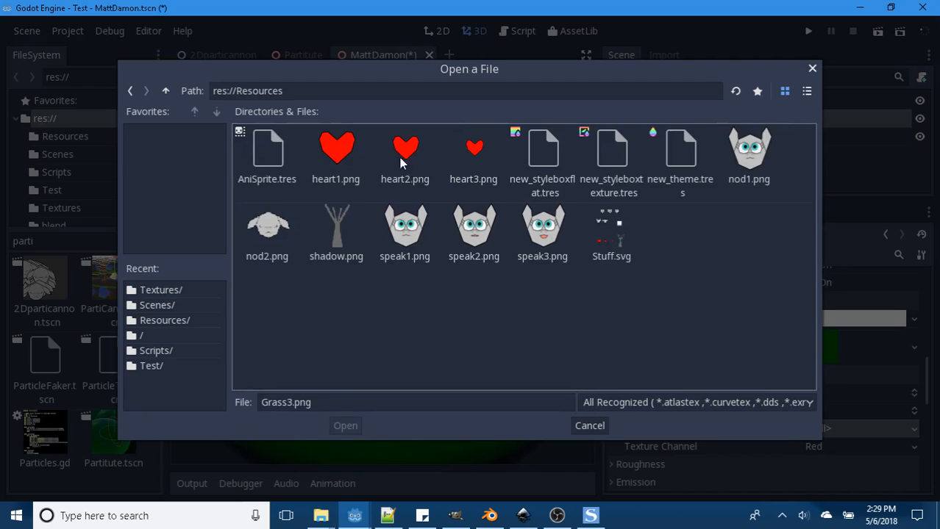
{"action": "left_click", "coordinate": [360, 147]}
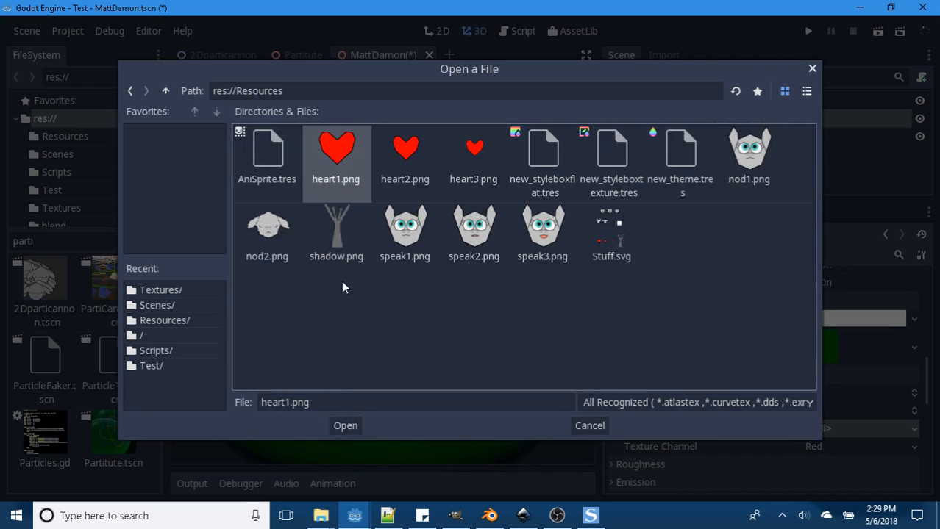
{"action": "left_click", "coordinate": [358, 424]}
{"action": "scroll", "coordinate": [455, 287], "scroll_direction": "down", "scroll_amount": 8}
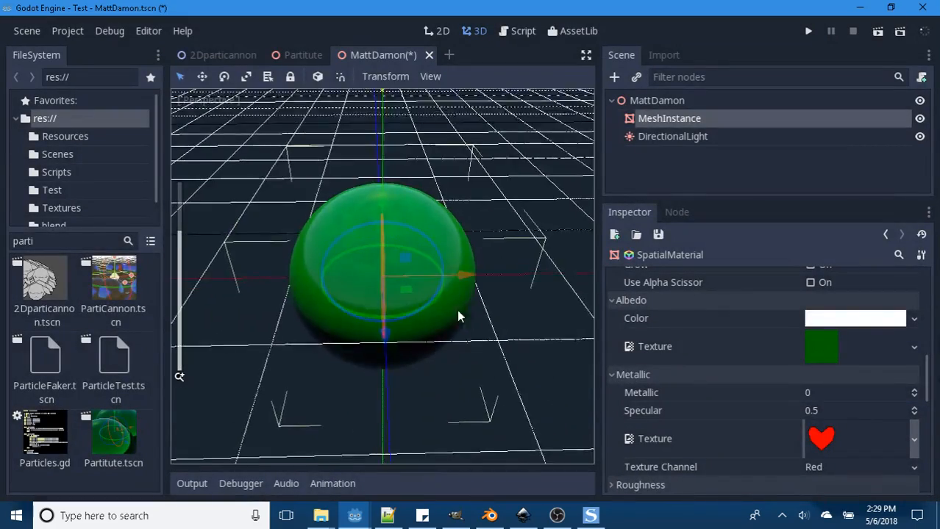
{"action": "middle_click_drag", "start_coordinate": [458, 312], "coordinate": [532, 366]}
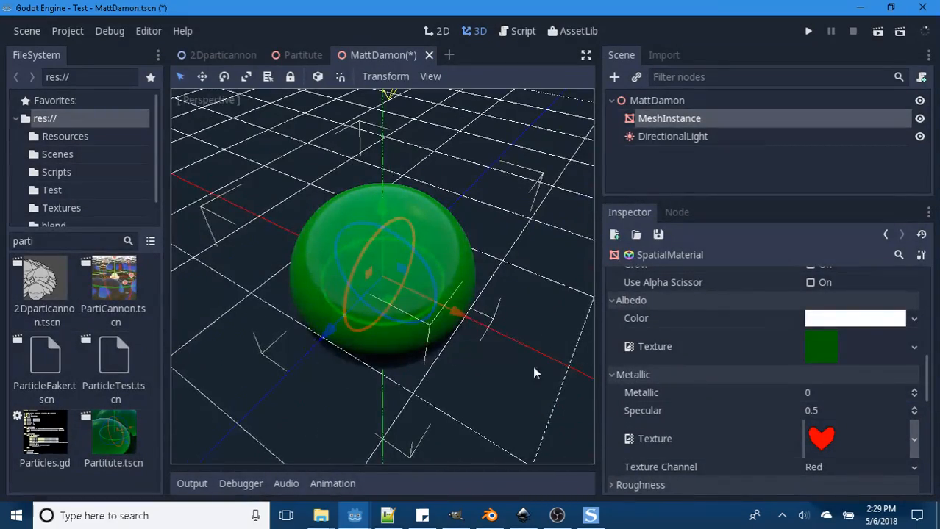
- Set the material's Metallic value to 1 and examine the sphere's reflections up close from other angles
{"action": "left_click", "coordinate": [819, 395]}
{"action": "type", "text": "1"}
{"action": "key", "text": "Return"}
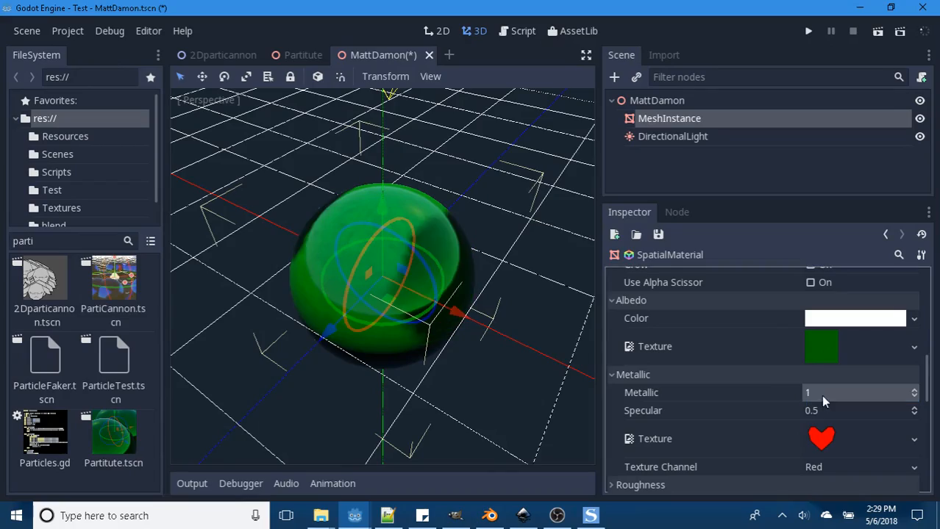
{"action": "scroll", "coordinate": [506, 348], "scroll_direction": "up", "scroll_amount": 3}
{"action": "middle_click_drag", "start_coordinate": [506, 347], "coordinate": [310, 278]}
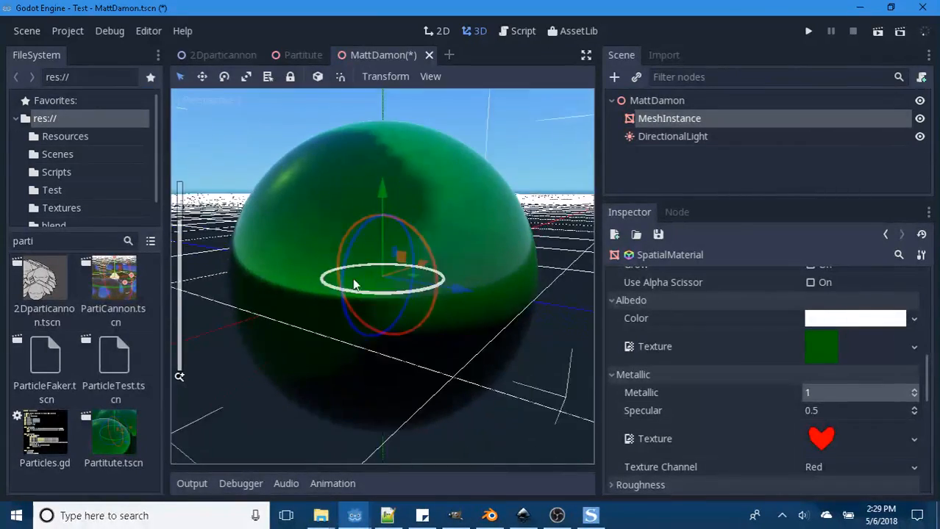
- Clear the material's metallic texture and check the sphere from another angle
{"action": "left_click", "coordinate": [914, 439]}
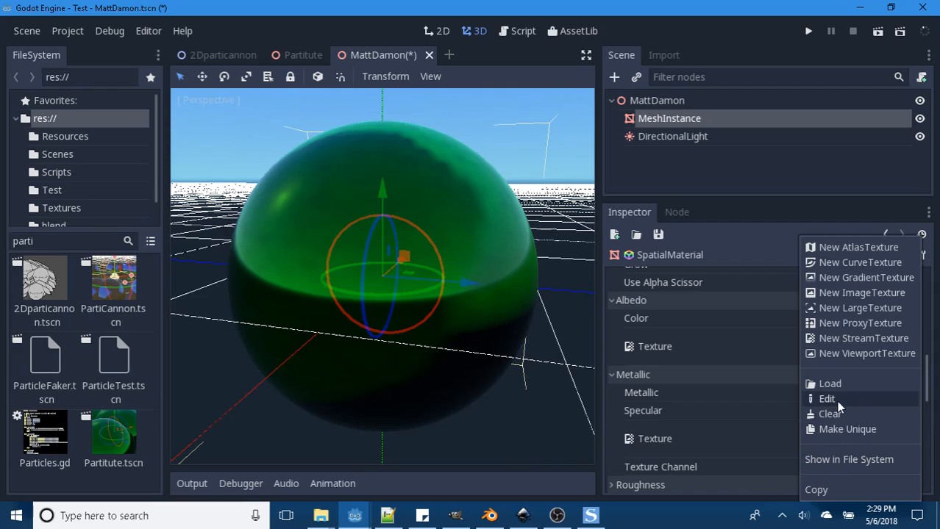
{"action": "left_click", "coordinate": [822, 417]}
{"action": "middle_click_drag", "start_coordinate": [513, 272], "coordinate": [293, 316]}
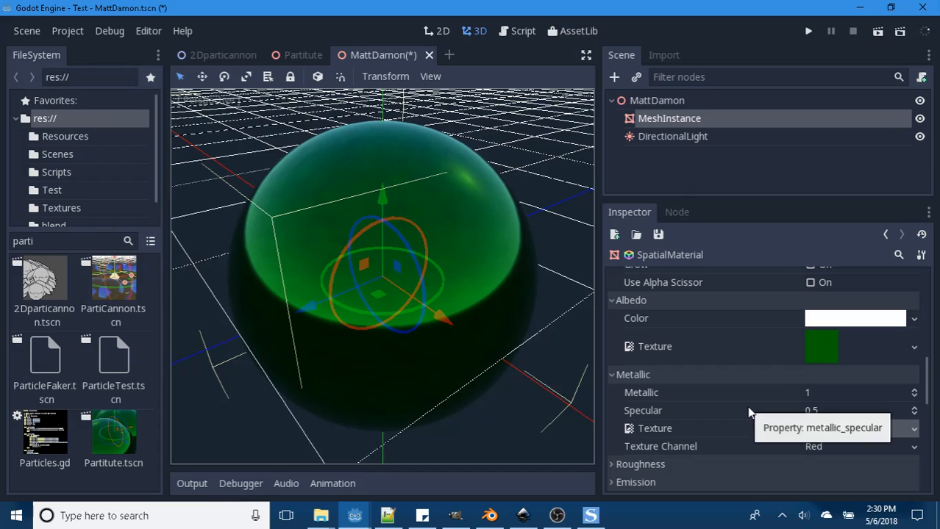
- Set the material's Metallic value to 0
{"action": "scroll", "coordinate": [809, 411], "scroll_direction": "down", "scroll_amount": 1}
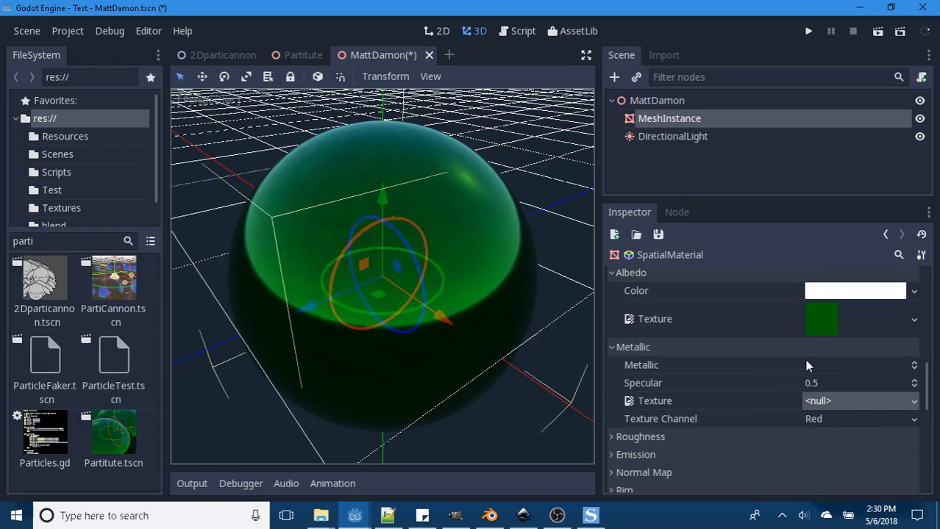
{"action": "left_click", "coordinate": [837, 371]}
{"action": "type", "text": "0"}
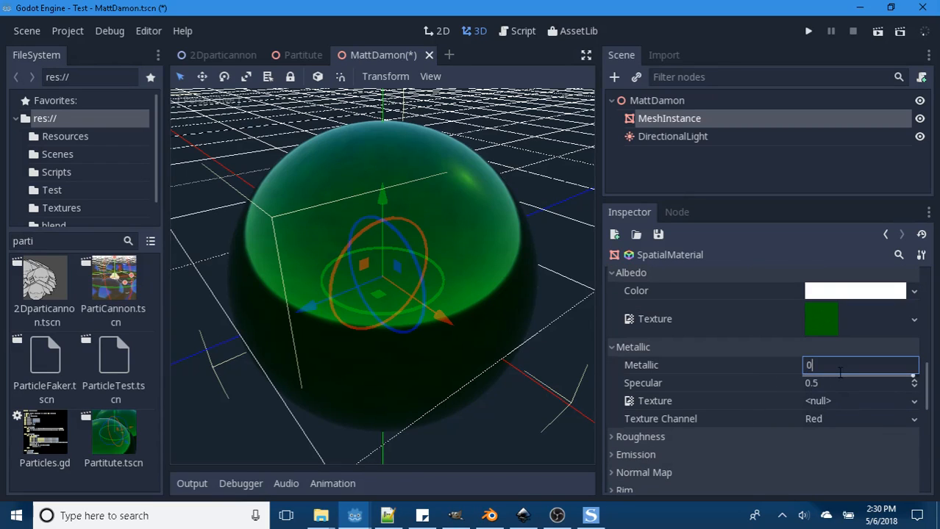
{"action": "key", "text": "Return"}
{"action": "scroll", "coordinate": [728, 397], "scroll_direction": "down", "scroll_amount": 1}
{"action": "scroll", "coordinate": [715, 392], "scroll_direction": "up", "scroll_amount": 2}
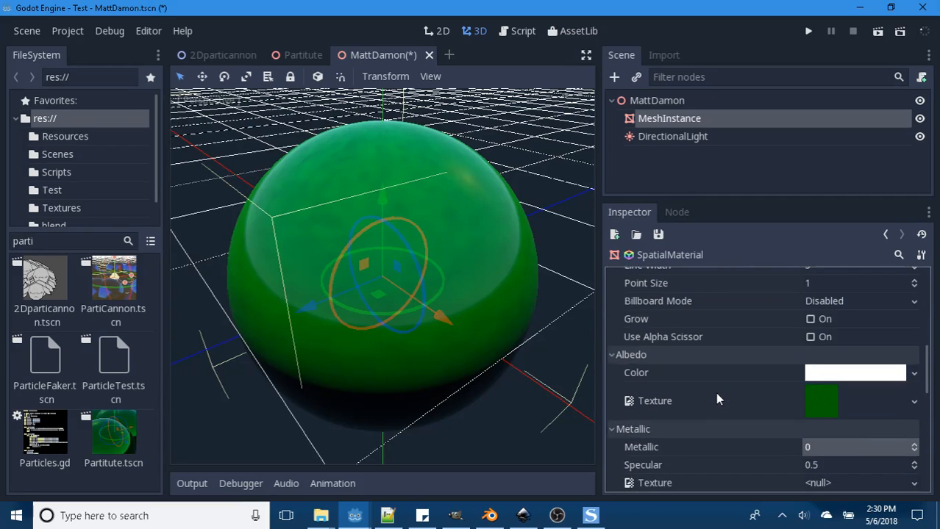
{"action": "scroll", "coordinate": [691, 393], "scroll_direction": "down", "scroll_amount": 1}
- Collapse the Metallic settings, set the material's Roughness value to 1, and examine the sphere from different angles
{"action": "left_click", "coordinate": [612, 347]}
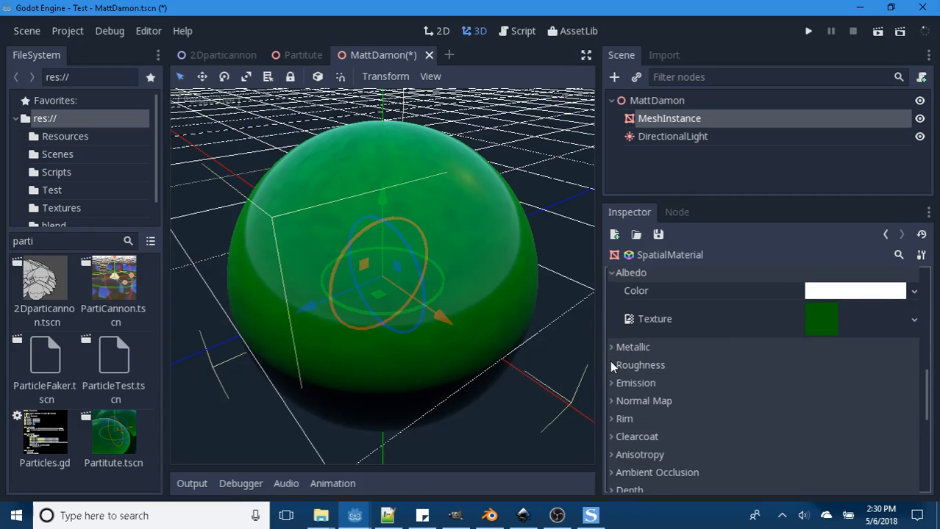
{"action": "left_click", "coordinate": [611, 365]}
{"action": "scroll", "coordinate": [736, 360], "scroll_direction": "down", "scroll_amount": 1}
{"action": "left_click", "coordinate": [812, 356]}
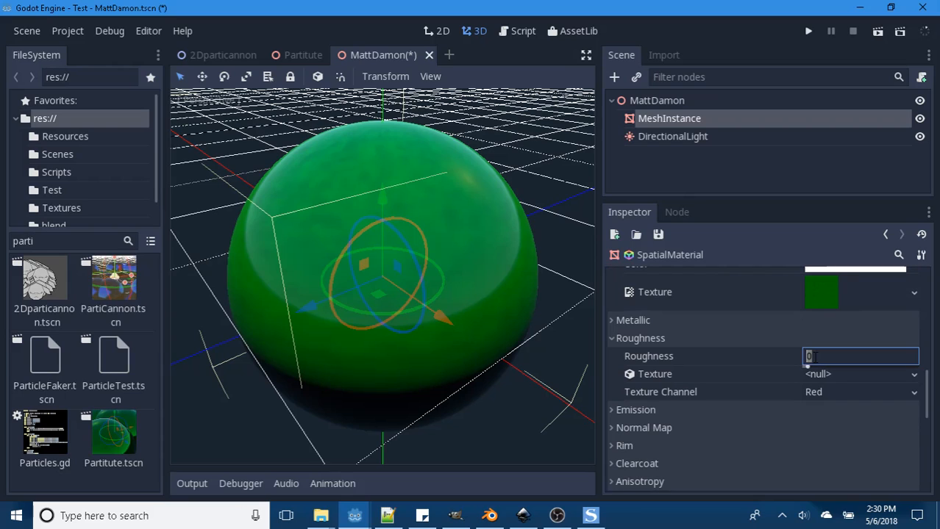
{"action": "type", "text": "1"}
{"action": "key", "text": "Return"}
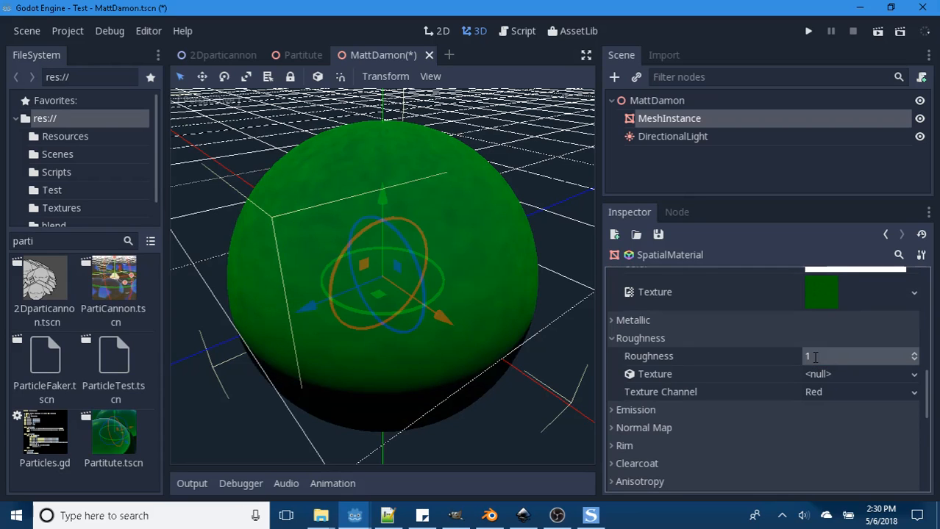
{"action": "middle_click_drag", "start_coordinate": [530, 235], "coordinate": [472, 266]}
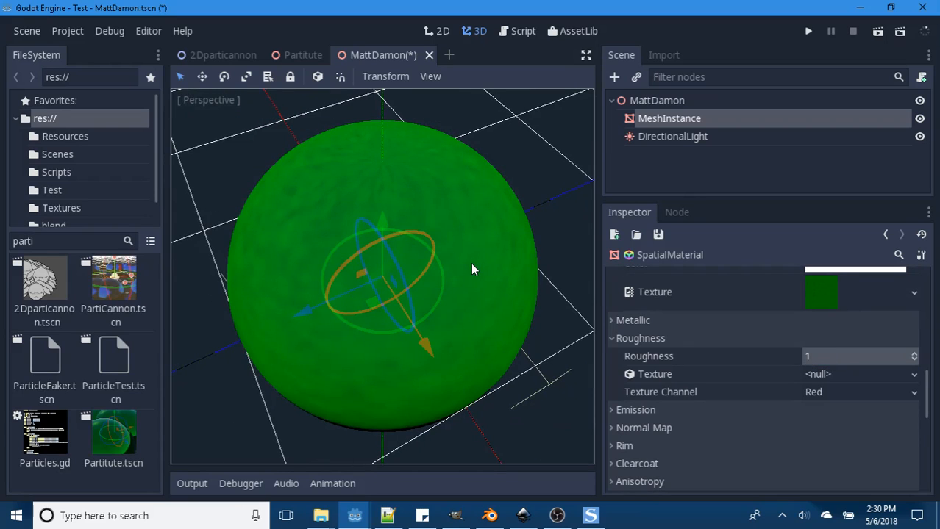
{"action": "middle_click_drag", "start_coordinate": [466, 335], "coordinate": [466, 301]}
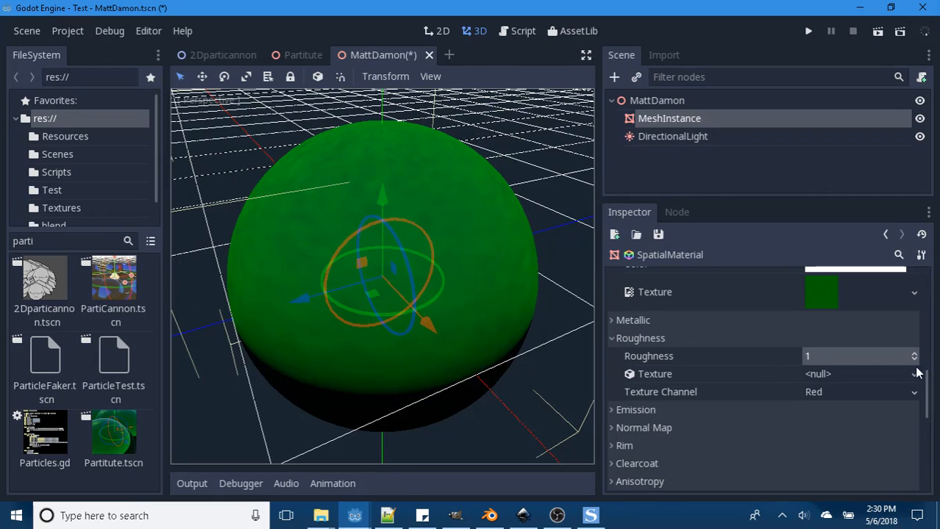
- Try the SchlickGGX specular mode on the rough sphere and return Specular Mode to Disabled
{"action": "left_click_drag", "start_coordinate": [929, 374], "coordinate": [934, 304]}
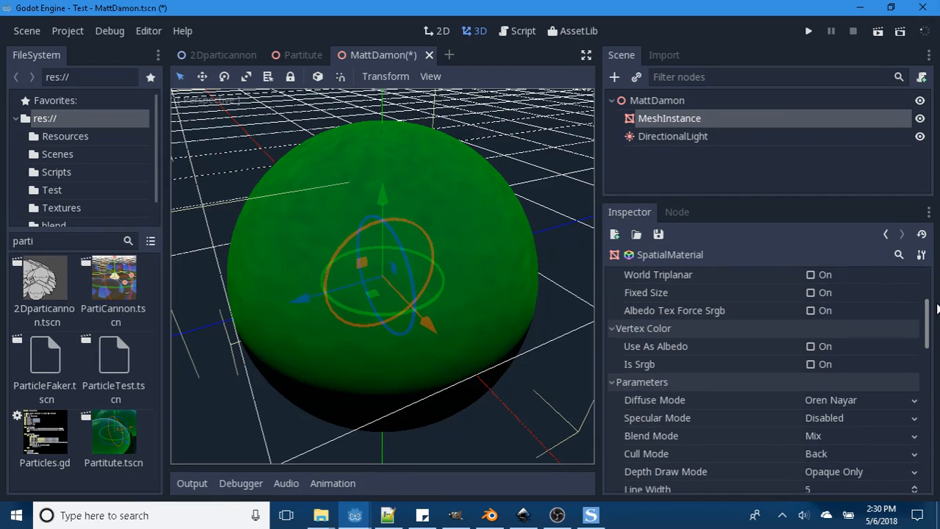
{"action": "left_click", "coordinate": [914, 419]}
{"action": "left_click", "coordinate": [828, 431]}
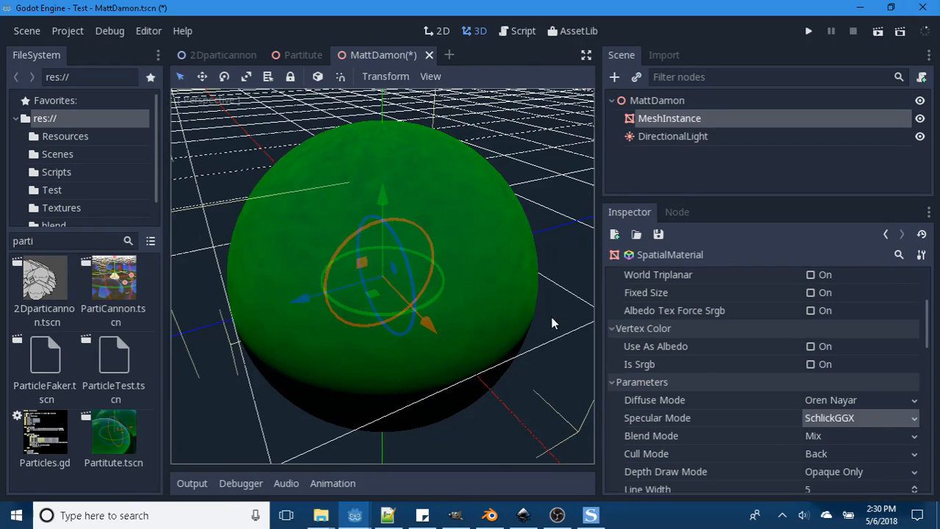
{"action": "left_click", "coordinate": [856, 417]}
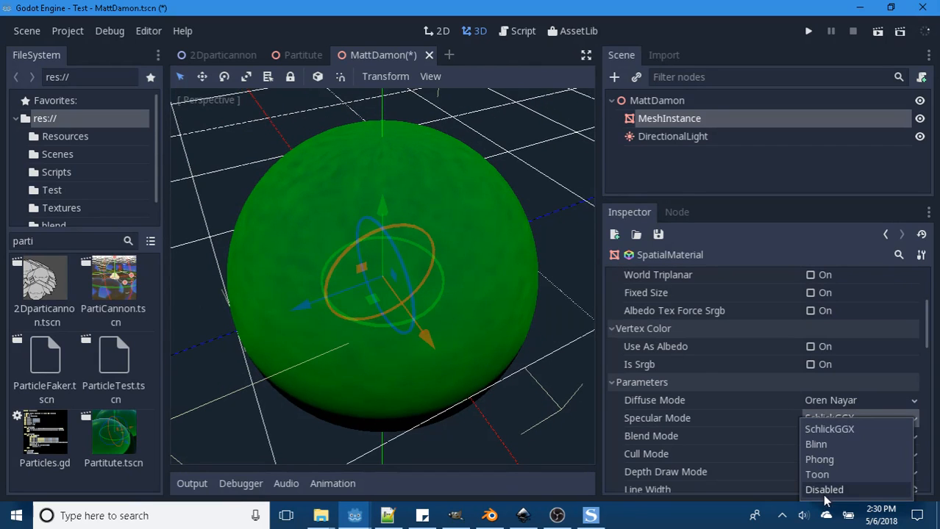
{"action": "left_click", "coordinate": [823, 489]}
- Change the material's Diffuse Mode to Toon and examine the sphere's shading from several sides
{"action": "left_click", "coordinate": [845, 403]}
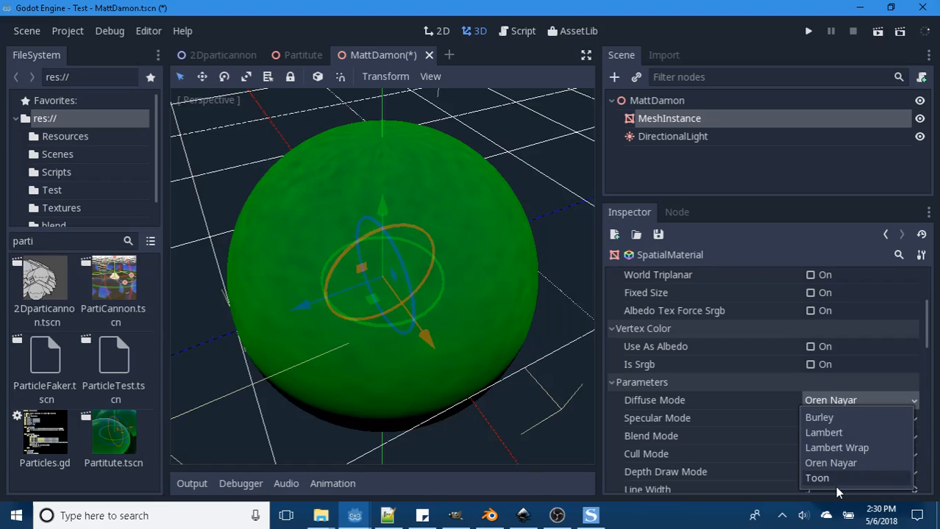
{"action": "left_click", "coordinate": [835, 484]}
{"action": "middle_click_drag", "start_coordinate": [588, 379], "coordinate": [379, 281]}
{"action": "middle_click_drag", "start_coordinate": [396, 228], "coordinate": [543, 314]}
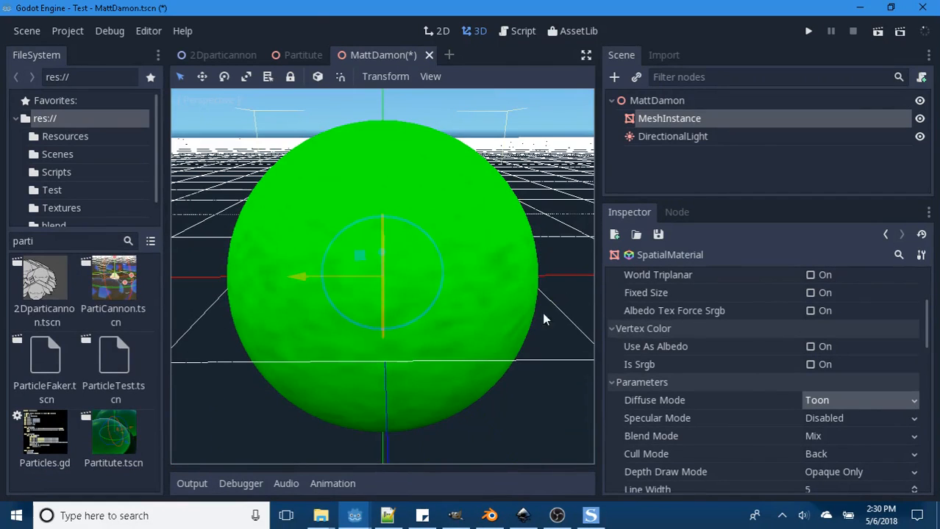
{"action": "left_click", "coordinate": [880, 405]}
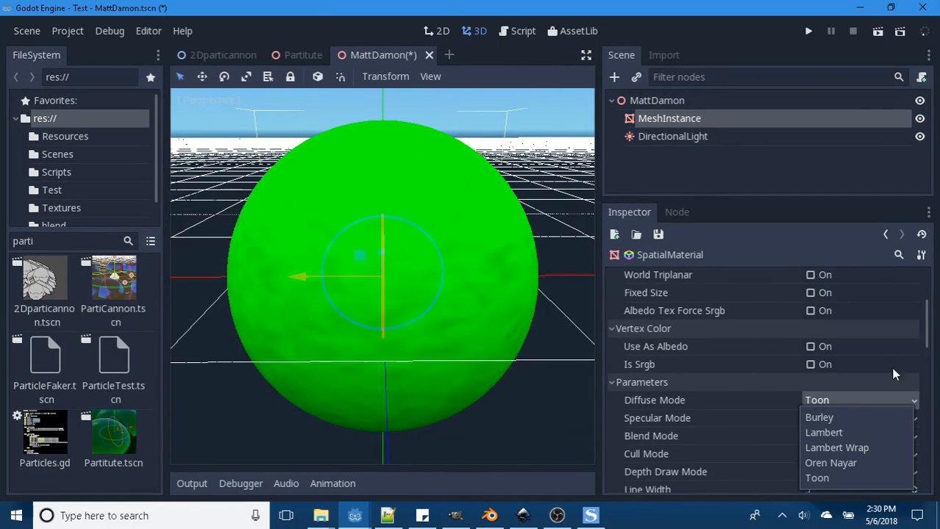
{"action": "left_click", "coordinate": [927, 329]}
- Try heart1.png from the Resources folder as the material's roughness texture, then clear it again
{"action": "left_click_drag", "start_coordinate": [927, 329], "coordinate": [924, 394]}
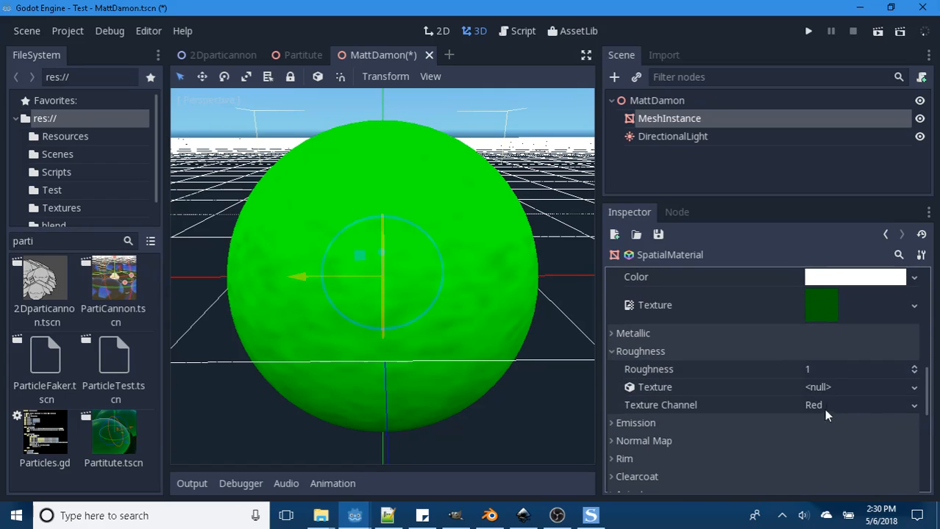
{"action": "left_click", "coordinate": [912, 388]}
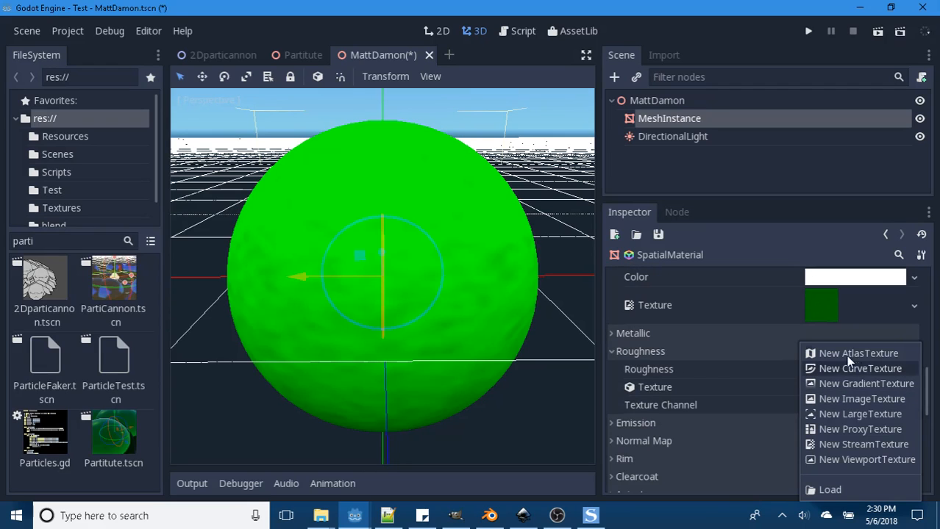
{"action": "left_click", "coordinate": [830, 490]}
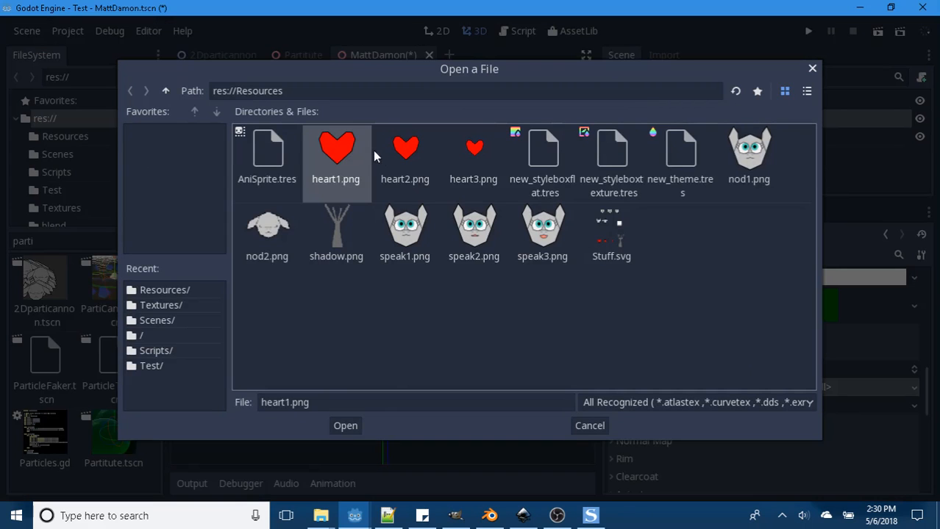
{"action": "left_click", "coordinate": [346, 426]}
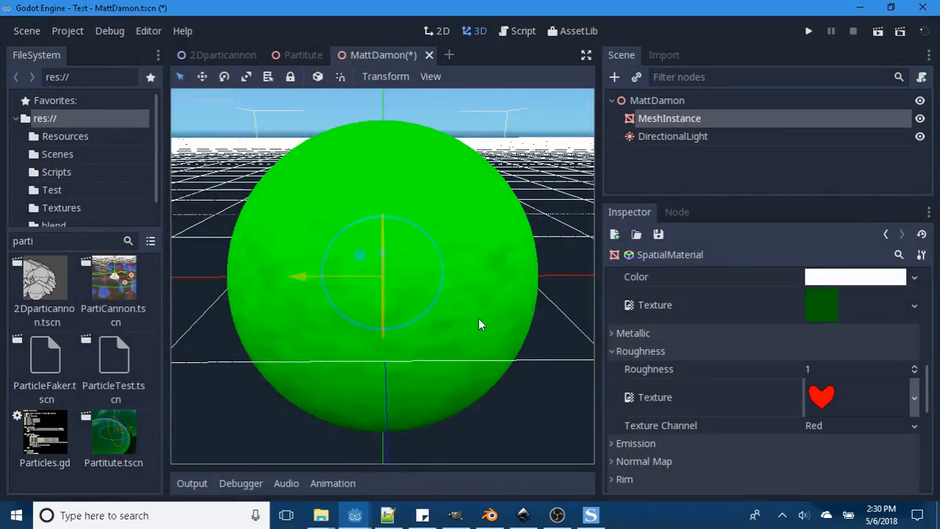
{"action": "middle_click_drag", "start_coordinate": [477, 324], "coordinate": [520, 335]}
{"action": "left_click", "coordinate": [913, 403]}
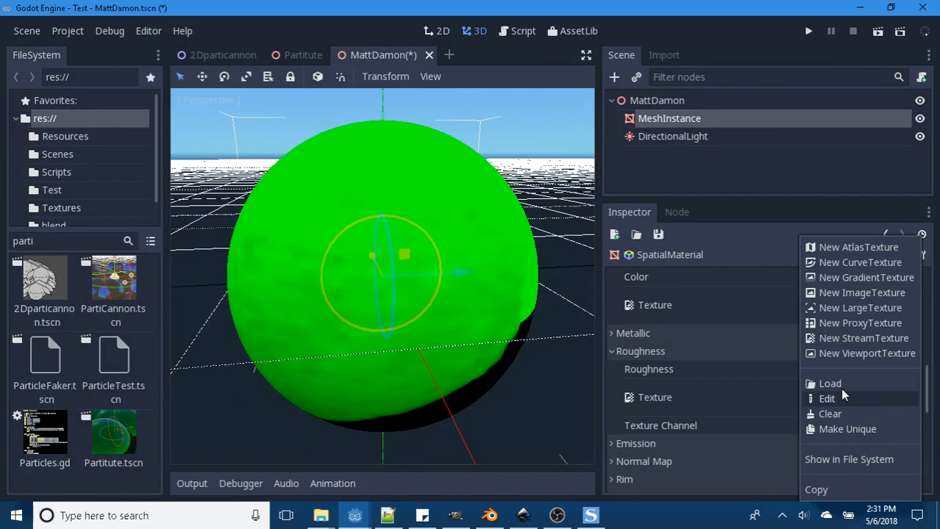
{"action": "left_click", "coordinate": [827, 414]}
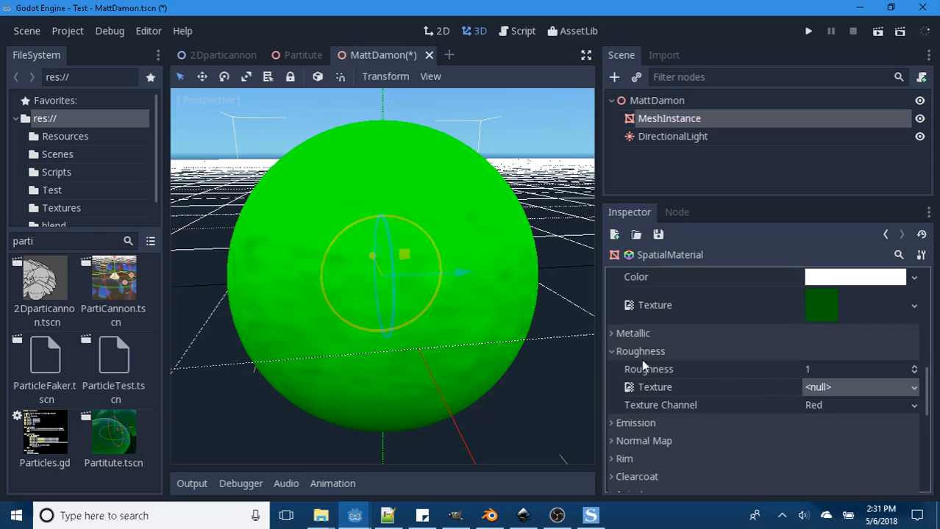
{"action": "middle_click_drag", "start_coordinate": [497, 337], "coordinate": [529, 358]}
- Try a Roughness value of 10, then set it to 0.5 and view the toon-shaded sphere from another angle
{"action": "left_click", "coordinate": [809, 371]}
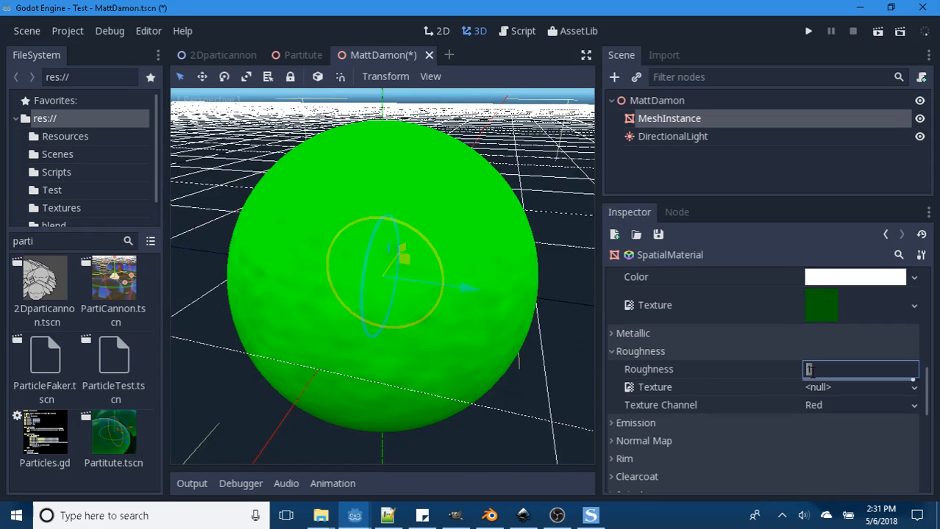
{"action": "type", "text": "10"}
{"action": "key", "text": "Return"}
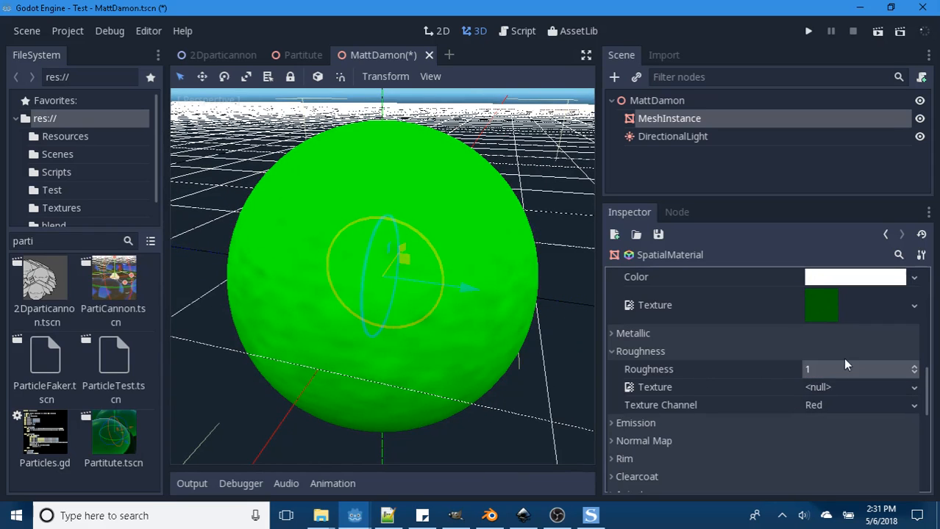
{"action": "left_click", "coordinate": [813, 369]}
{"action": "type", "text": "."}
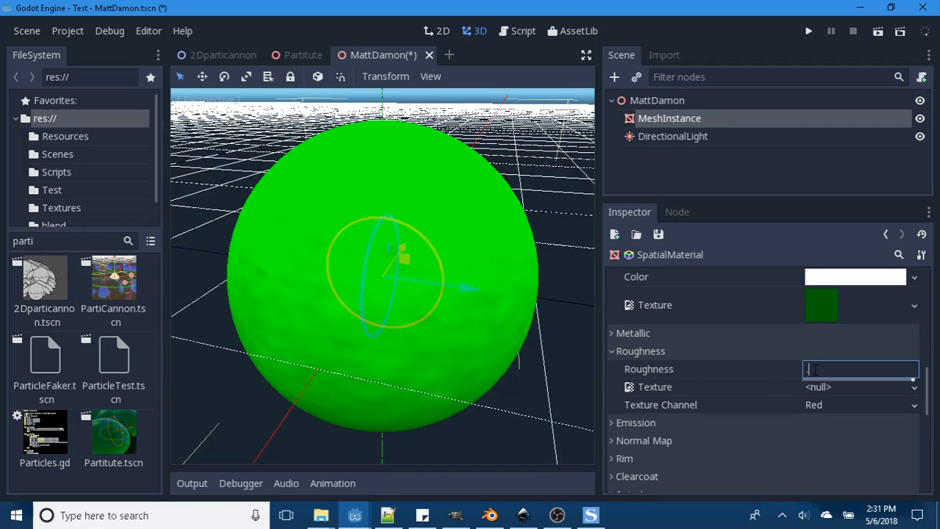
{"action": "type", "text": "5"}
{"action": "key", "text": "Return"}
{"action": "mouse_move", "coordinate": [549, 379]}
{"action": "middle_mouse_down"}
{"action": "mouse_move", "coordinate": [458, 306]}
{"action": "mouse_move", "coordinate": [455, 367]}
{"action": "mouse_move", "coordinate": [524, 385]}
{"action": "middle_mouse_up"}
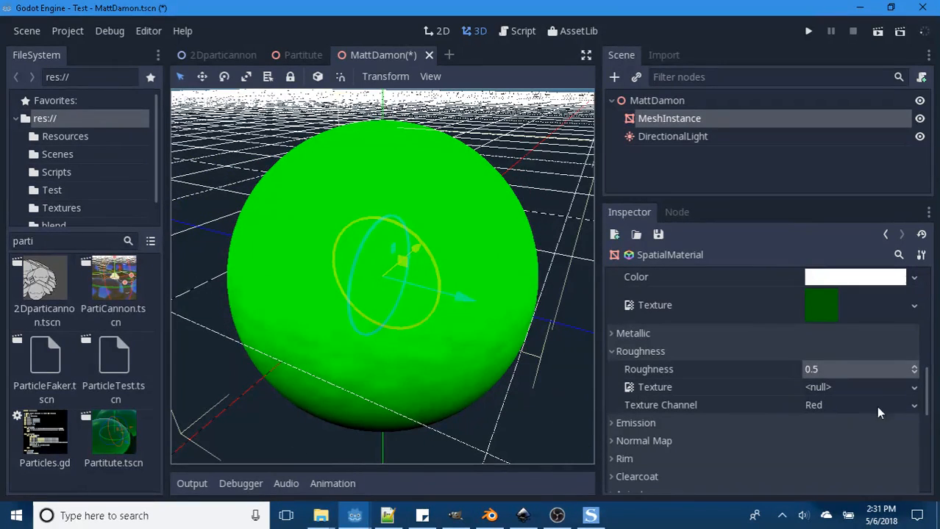
- Set the material's Diffuse Mode to Burley and inspect how the sphere's surface reflects light
{"action": "left_click_drag", "start_coordinate": [928, 389], "coordinate": [928, 338]}
{"action": "left_click", "coordinate": [913, 321]}
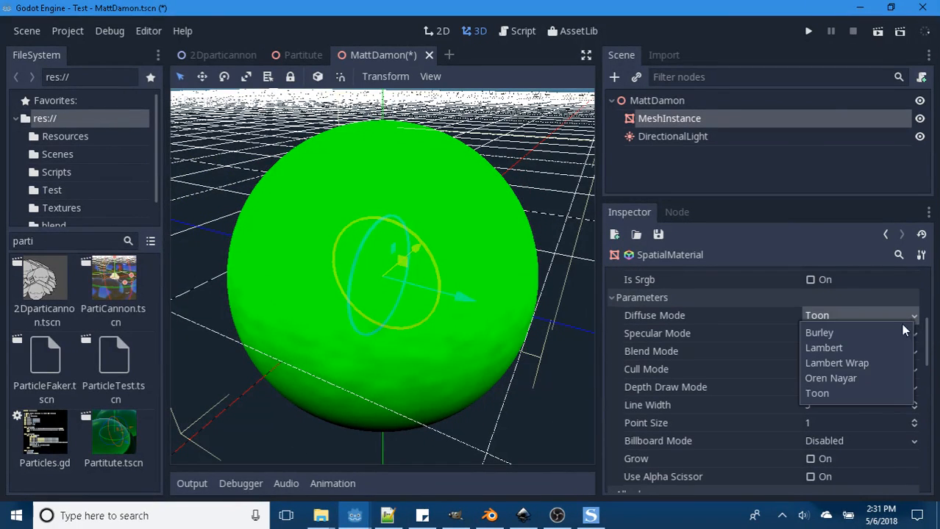
{"action": "left_click", "coordinate": [839, 333]}
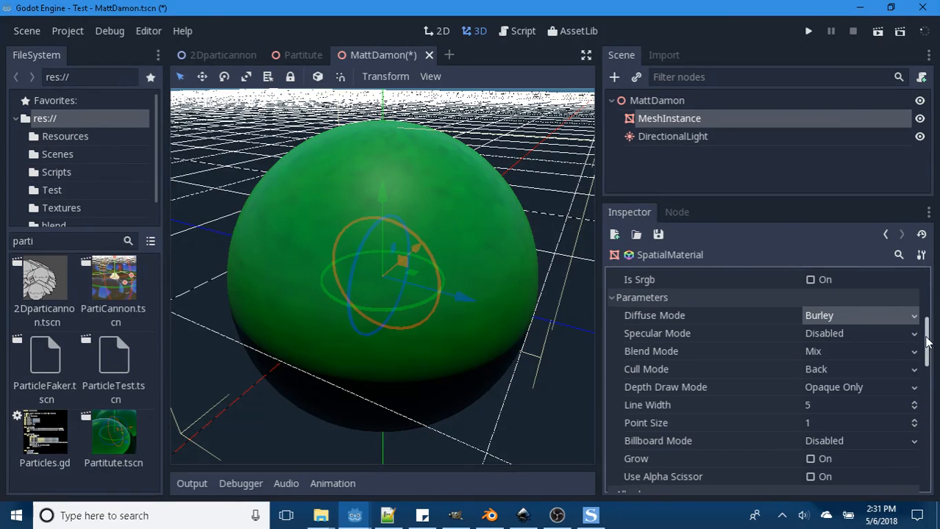
{"action": "left_click_drag", "start_coordinate": [928, 342], "coordinate": [932, 388]}
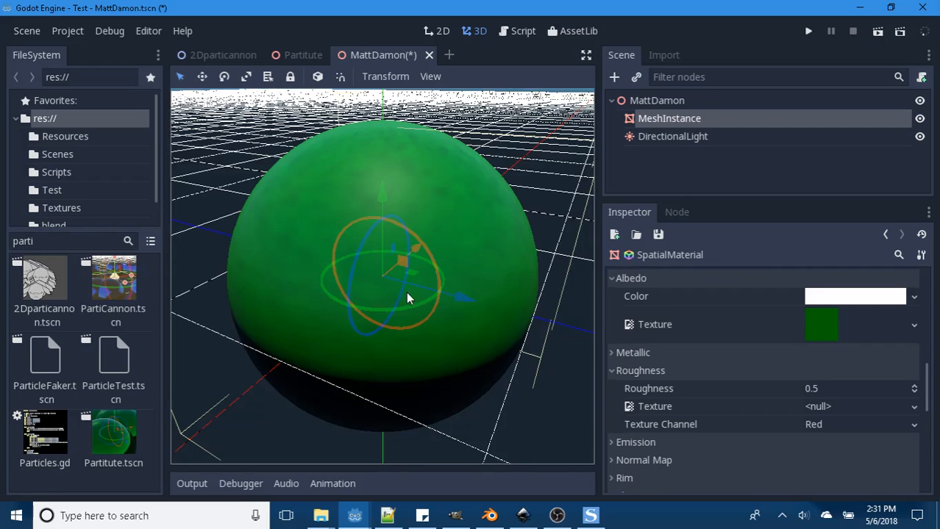
{"action": "middle_click_drag", "start_coordinate": [405, 292], "coordinate": [422, 280]}
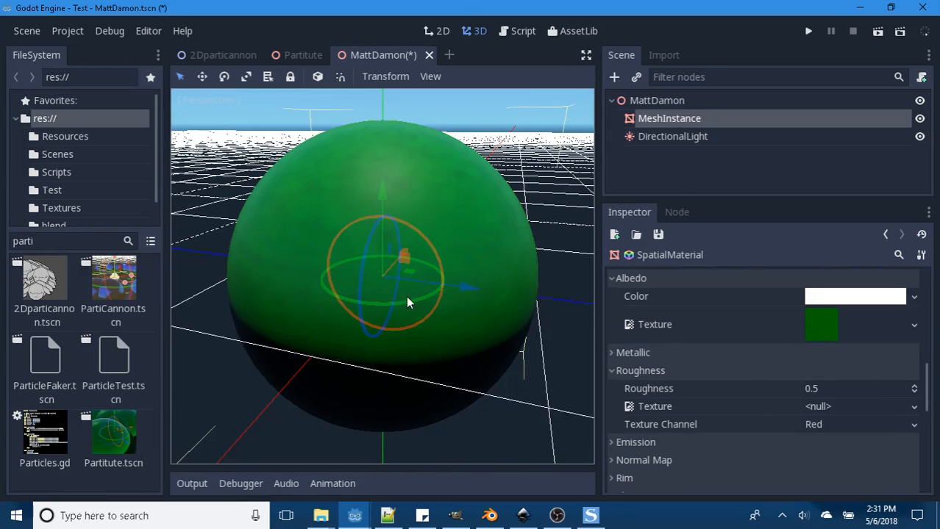
- Set the material's Roughness value to 0
{"action": "left_click", "coordinate": [814, 388]}
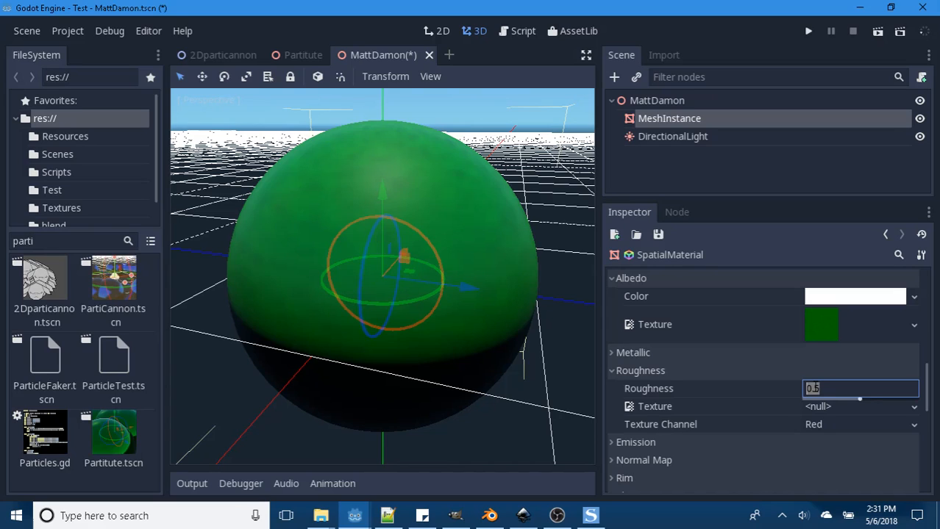
{"action": "type", "text": "0"}
{"action": "key", "text": "Return"}
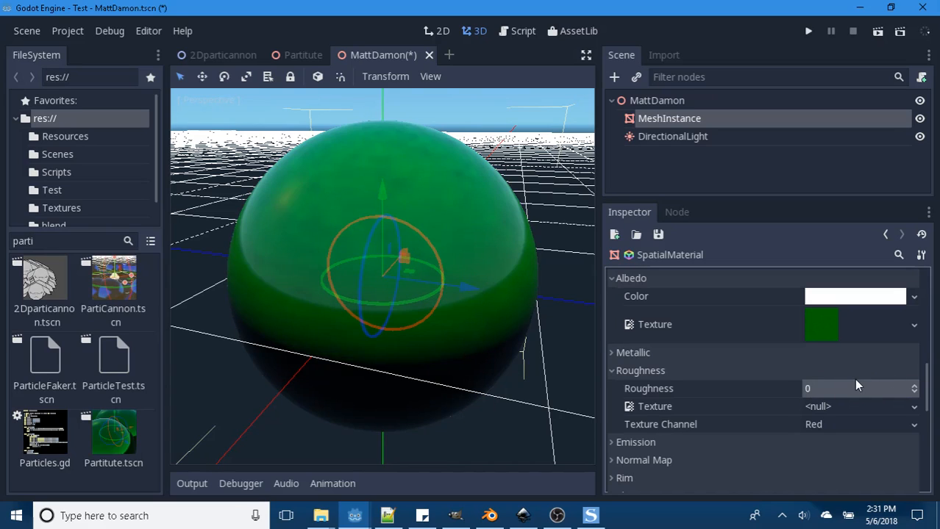
- Expand the material's Emission settings and enable emission
{"action": "scroll", "coordinate": [854, 379], "scroll_direction": "down", "scroll_amount": 2}
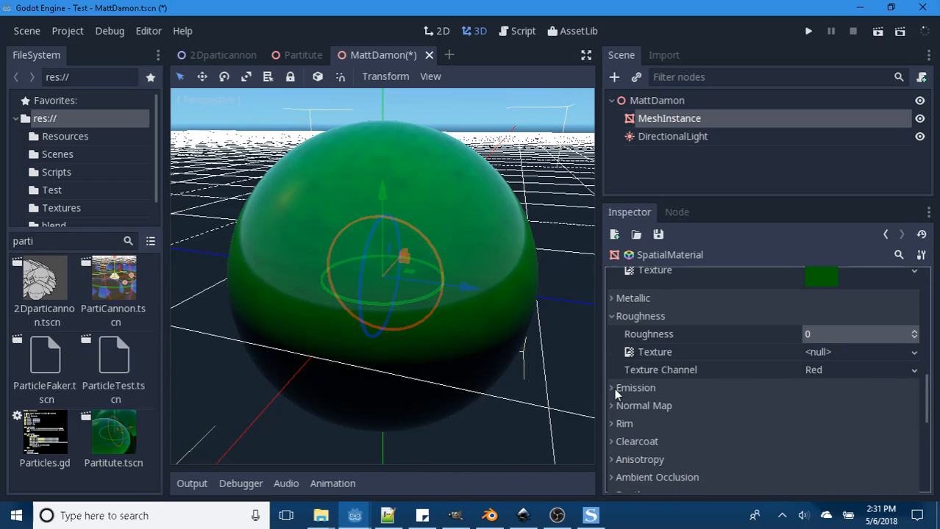
{"action": "left_click", "coordinate": [614, 389]}
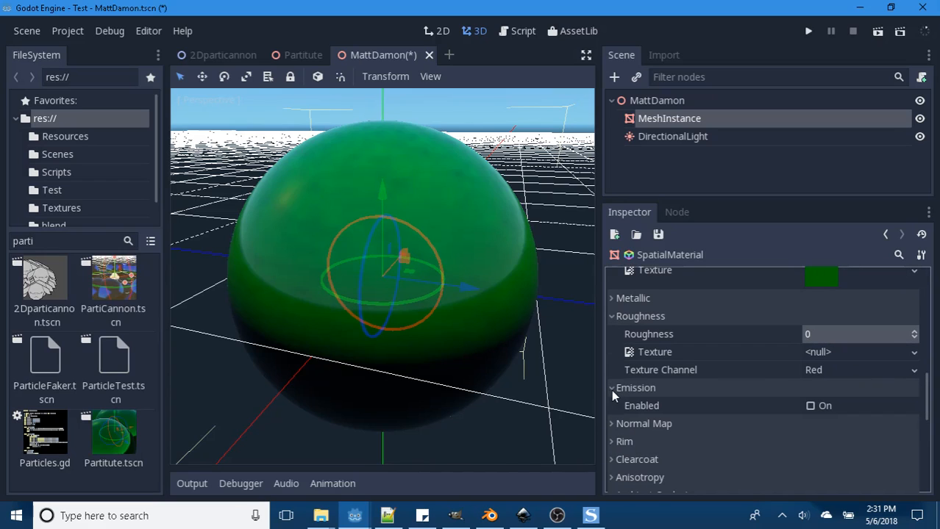
{"action": "left_click", "coordinate": [809, 407]}
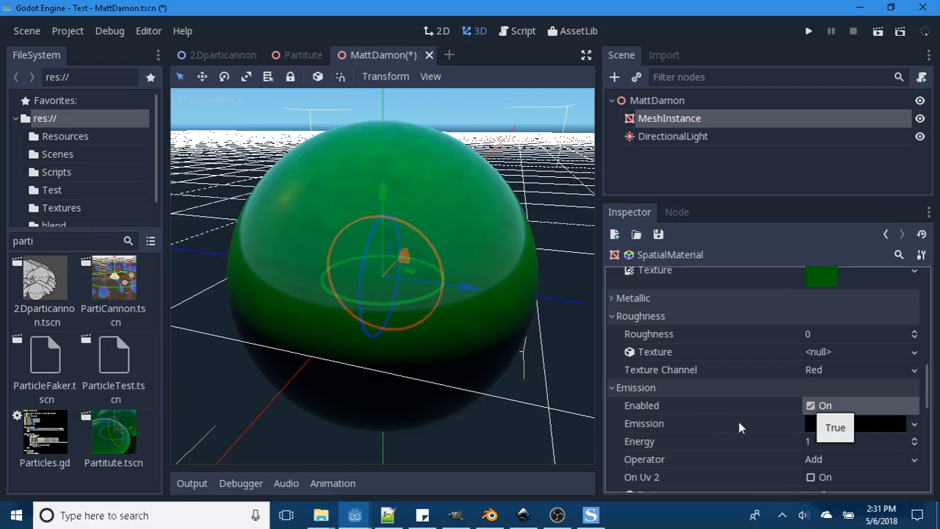
{"action": "left_click", "coordinate": [828, 427]}
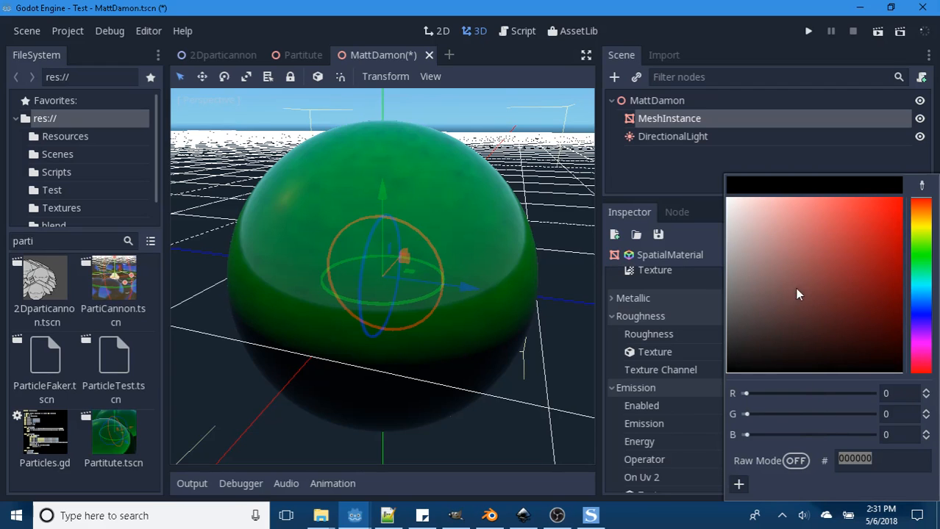
{"action": "left_click_drag", "start_coordinate": [794, 288], "coordinate": [675, 81]}
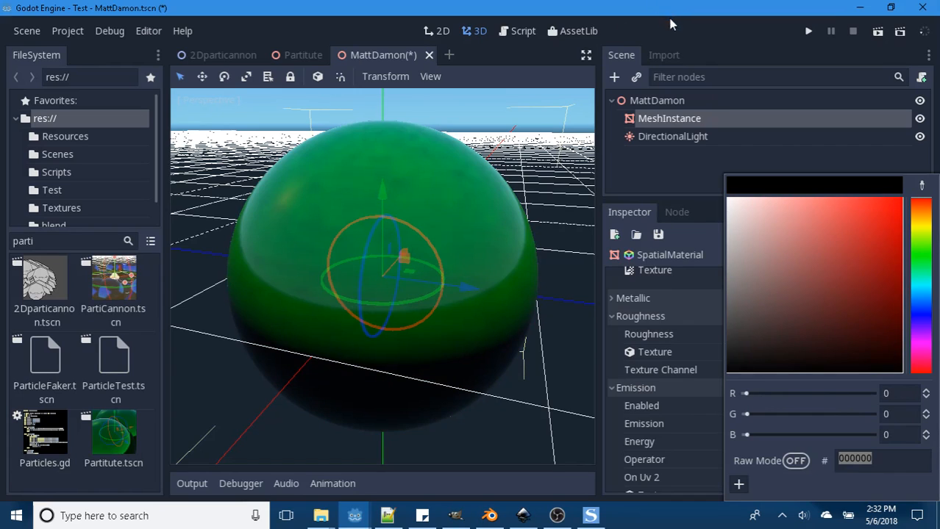
{"action": "left_click", "coordinate": [742, 37]}
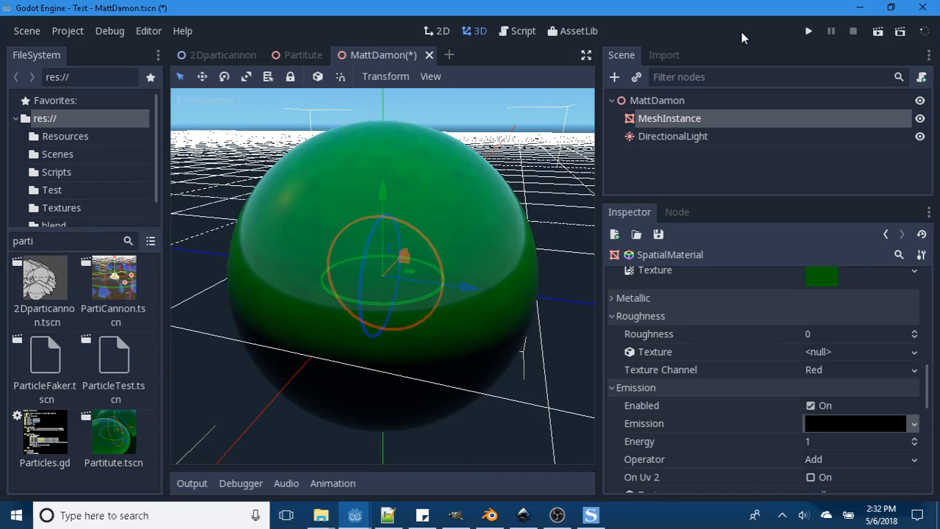
- Try an emission Energy of 0, then set it back to 1
{"action": "left_click", "coordinate": [812, 444]}
{"action": "type", "text": "0"}
{"action": "key", "text": "Return"}
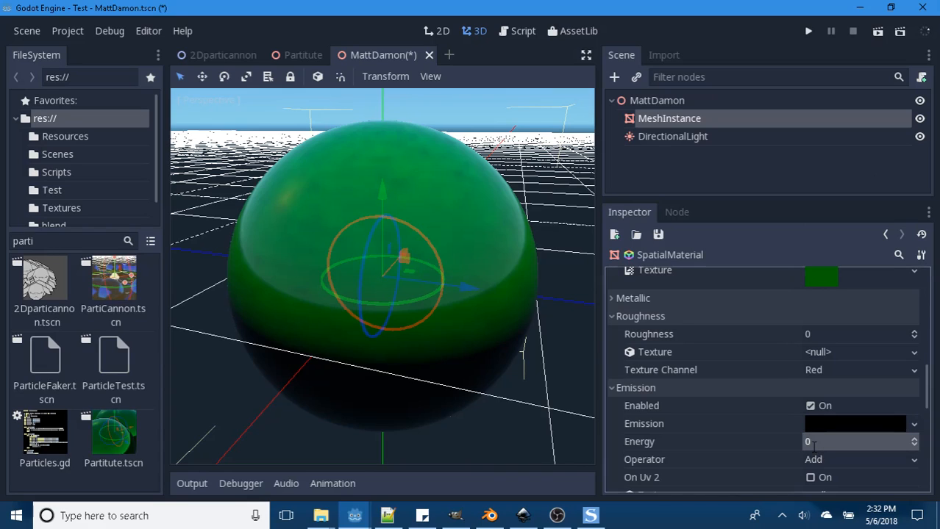
{"action": "left_click", "coordinate": [812, 444]}
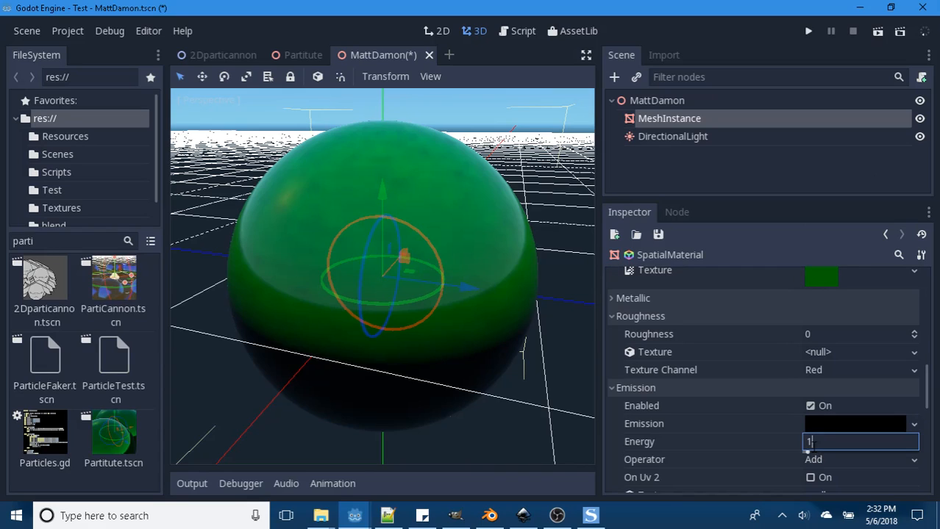
- Set the material's emission color to white (ffffff)
{"action": "left_click", "coordinate": [821, 422]}
{"action": "left_click_drag", "start_coordinate": [761, 282], "coordinate": [696, 184]}
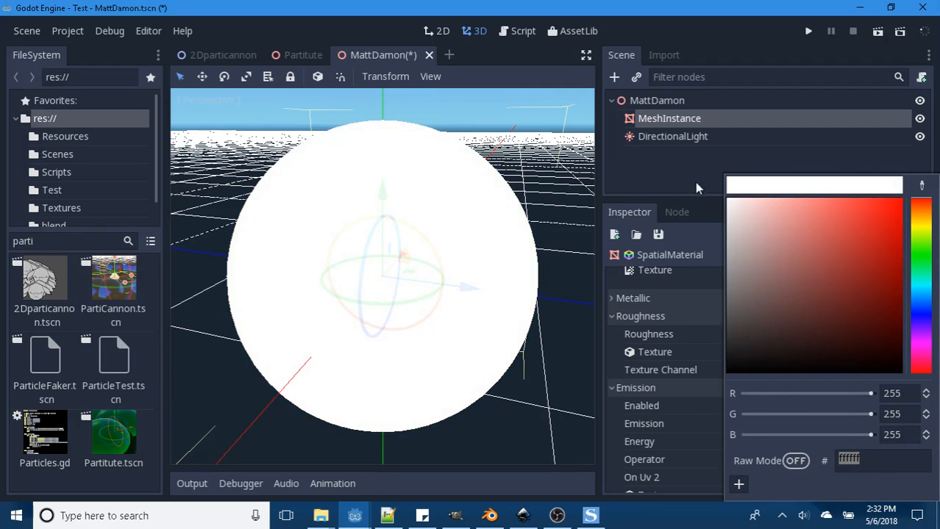
{"action": "left_click", "coordinate": [695, 184]}
- Try an emission Energy of 0, then set it to 0.1 and view the glowing sphere from other angles
{"action": "left_click", "coordinate": [834, 439]}
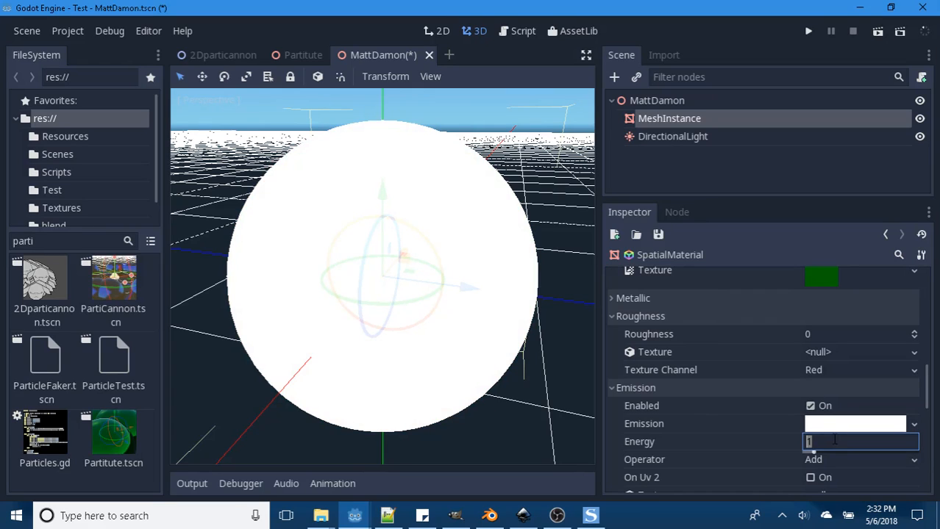
{"action": "type", "text": "0"}
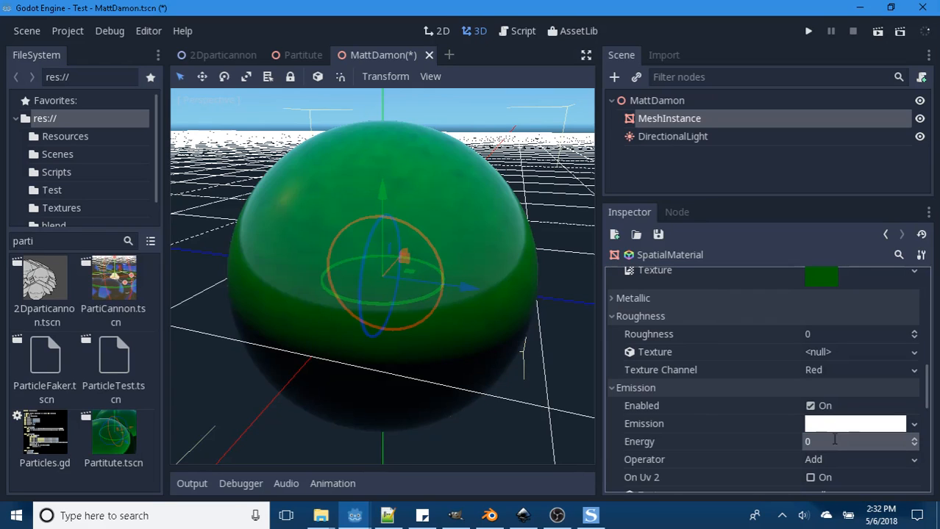
{"action": "type", "text": ".1"}
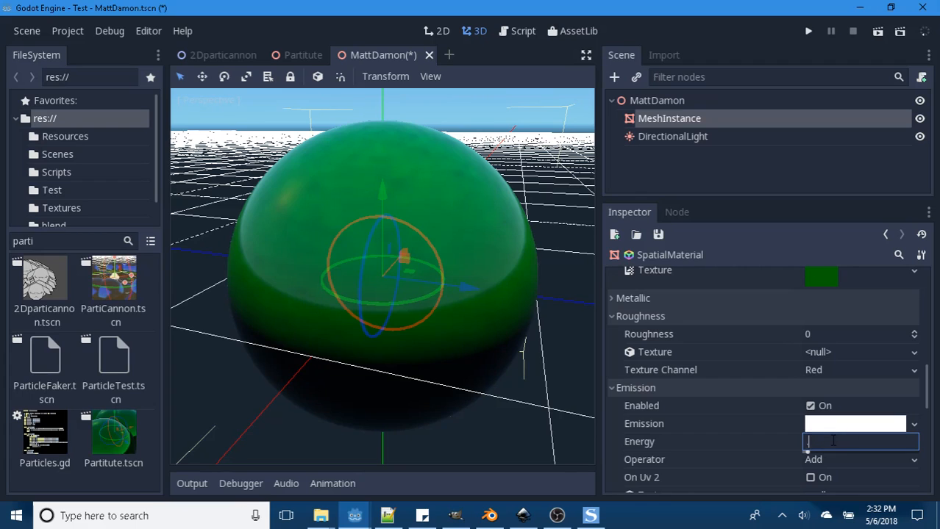
{"action": "key", "text": "Return"}
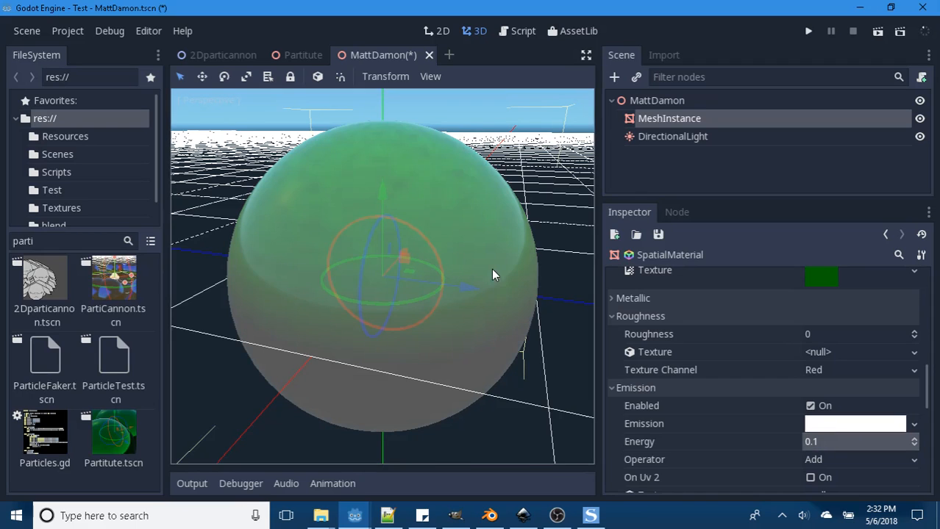
{"action": "middle_click_drag", "start_coordinate": [492, 270], "coordinate": [464, 312]}
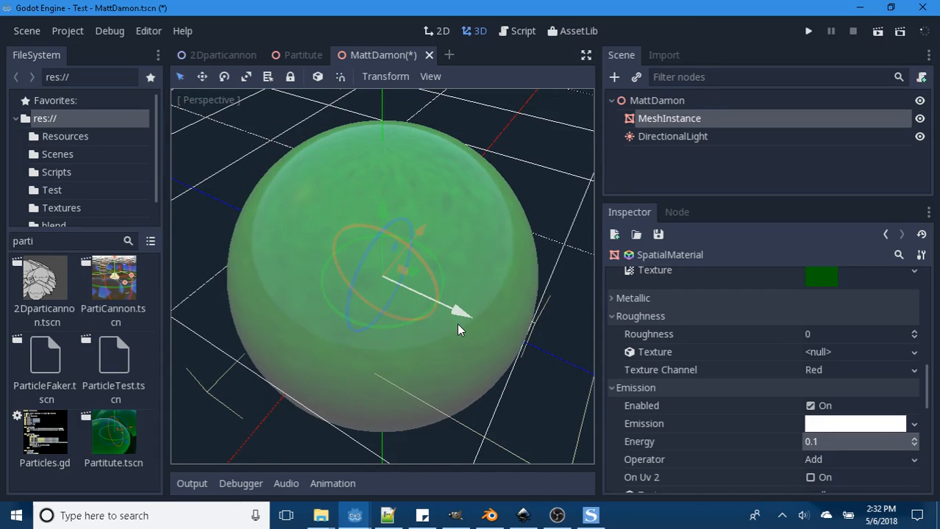
{"action": "mouse_move", "coordinate": [456, 323]}
{"action": "middle_mouse_down"}
{"action": "mouse_move", "coordinate": [440, 376]}
{"action": "mouse_move", "coordinate": [465, 332]}
{"action": "middle_mouse_up"}
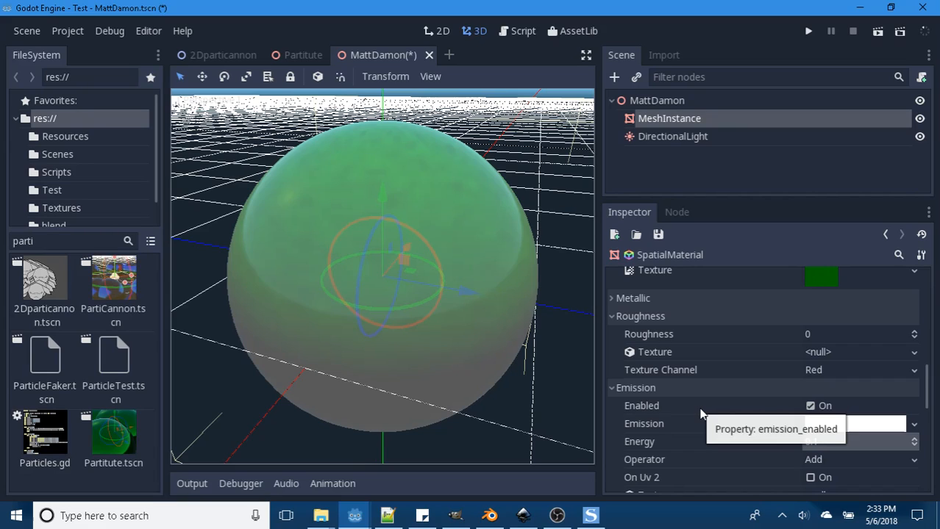
- Toggle the material's emission off and on to compare the sphere's look, leaving emission disabled
{"action": "left_click", "coordinate": [810, 407]}
{"action": "left_click", "coordinate": [811, 407]}
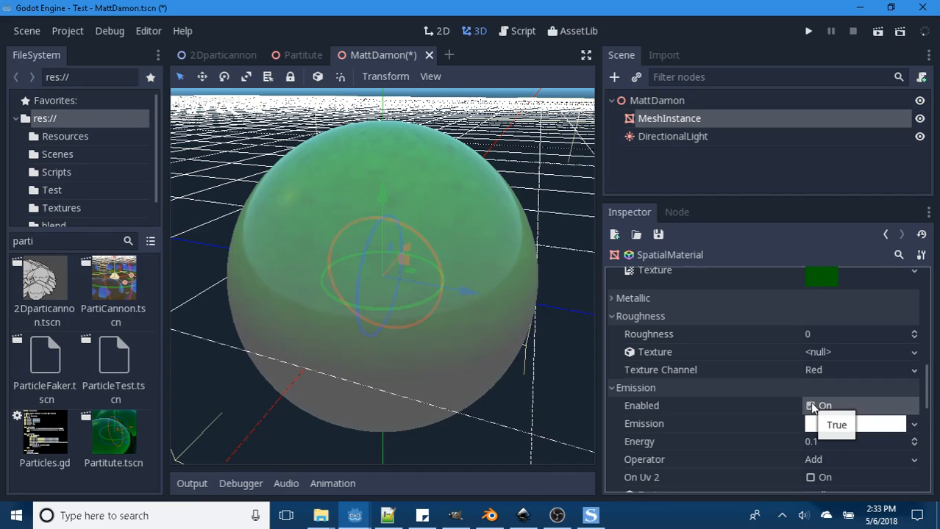
{"action": "left_click", "coordinate": [810, 407]}
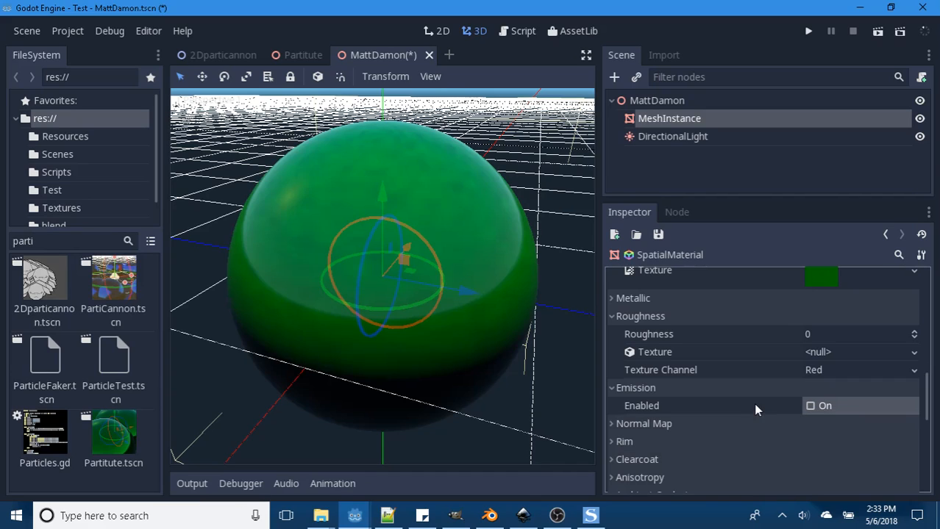
- Enable the material's Normal Map with a Scale of 10 and inspect the sphere's surface up close
{"action": "left_click", "coordinate": [609, 422]}
{"action": "scroll", "coordinate": [771, 405], "scroll_direction": "down", "scroll_amount": 1}
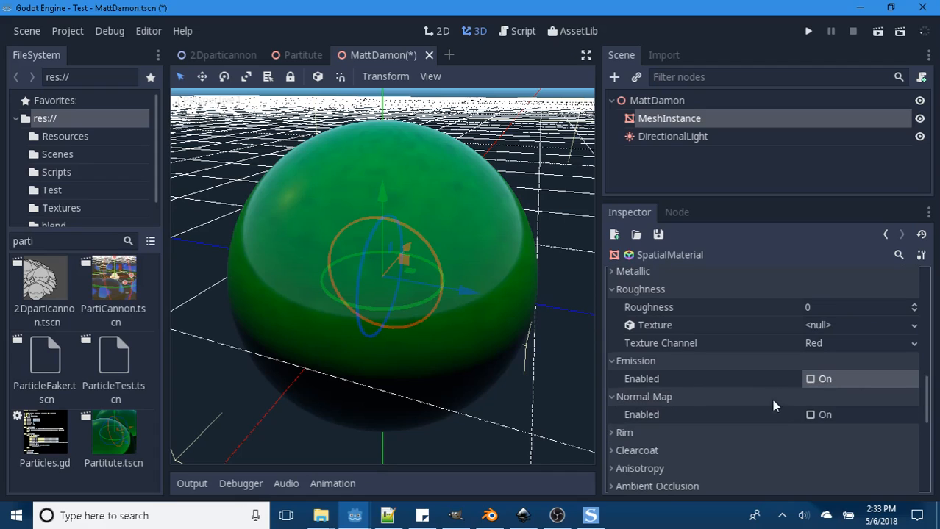
{"action": "left_click", "coordinate": [809, 415]}
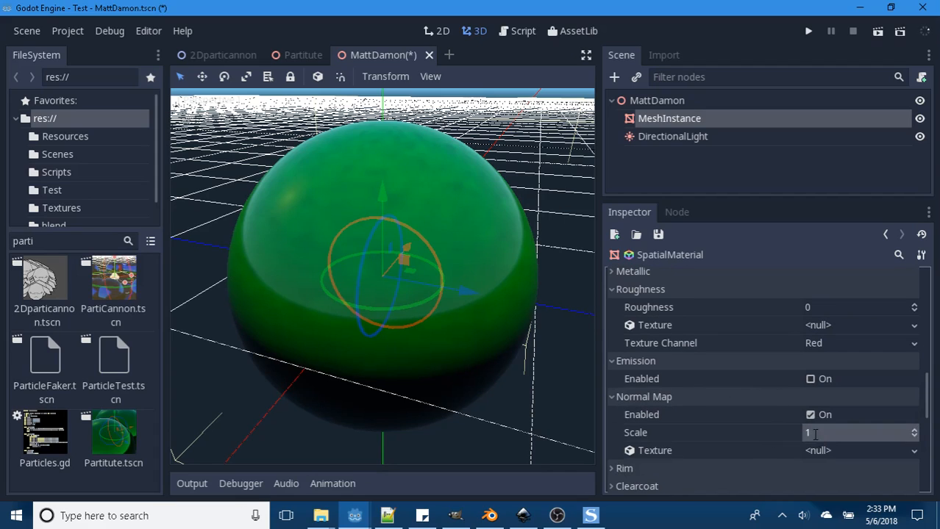
{"action": "left_click", "coordinate": [809, 433]}
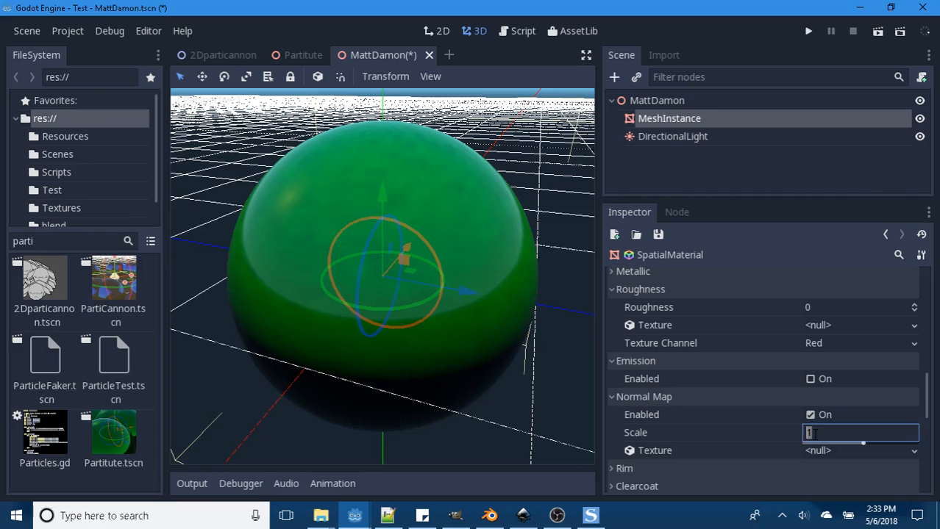
{"action": "type", "text": "10"}
{"action": "key", "text": "Return"}
{"action": "scroll", "coordinate": [475, 250], "scroll_direction": "up", "scroll_amount": 3}
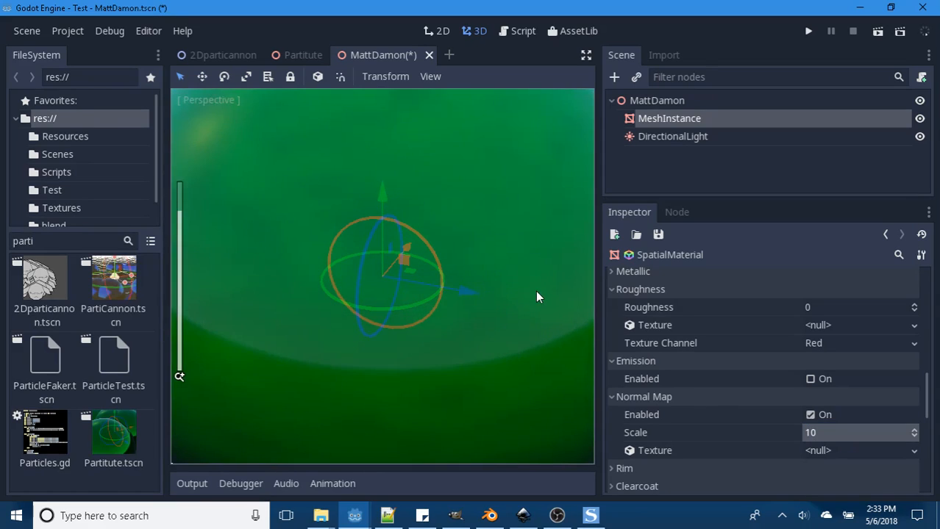
{"action": "scroll", "coordinate": [536, 291], "scroll_direction": "down", "scroll_amount": 2}
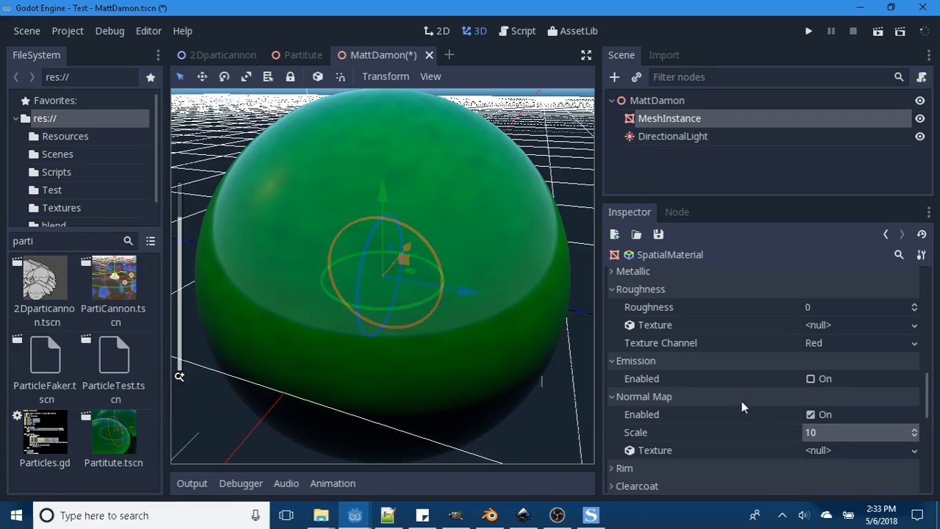
- Load heart1.png from the Resources folder as the normal map texture and view the sphere from another angle
{"action": "left_click", "coordinate": [914, 450]}
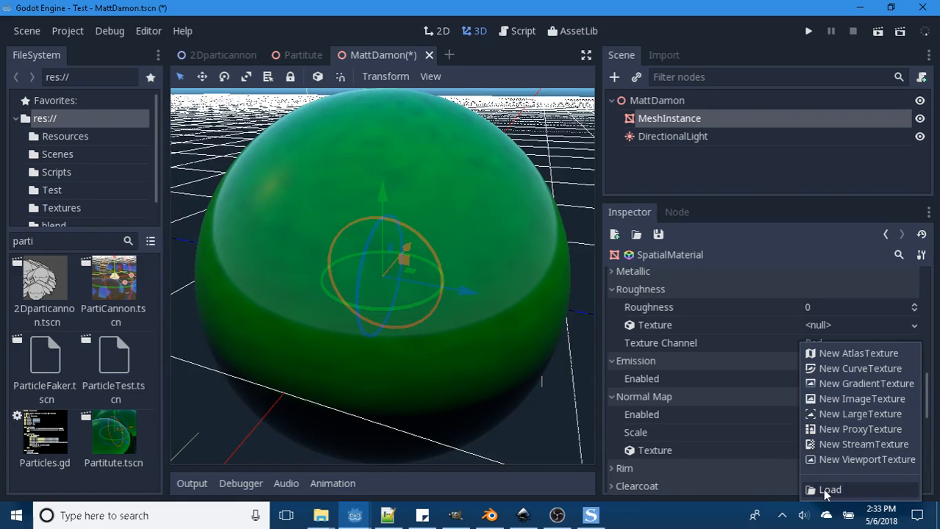
{"action": "left_click", "coordinate": [830, 490]}
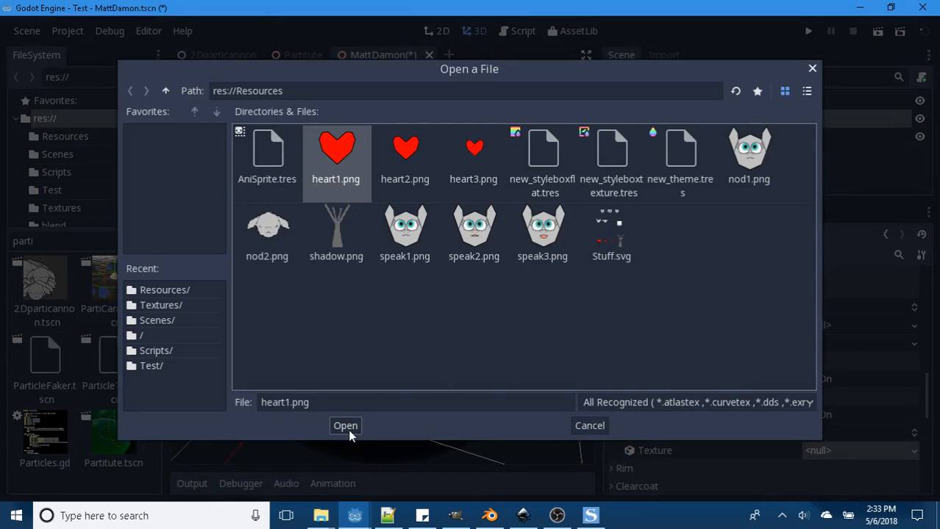
{"action": "left_click", "coordinate": [346, 426]}
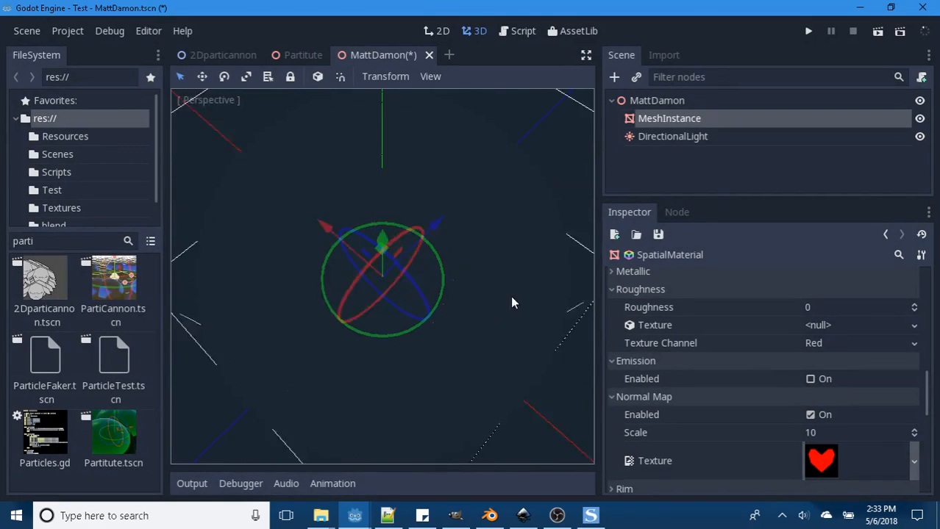
{"action": "middle_click_drag", "start_coordinate": [512, 303], "coordinate": [444, 332]}
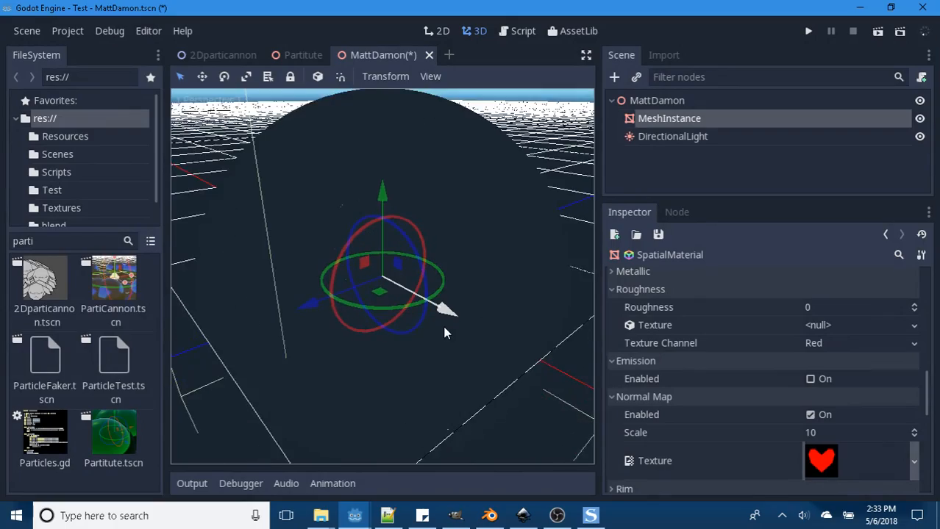
- Replace the normal map texture with Grass3.png from the Textures folder and inspect the sphere
{"action": "left_click", "coordinate": [915, 462]}
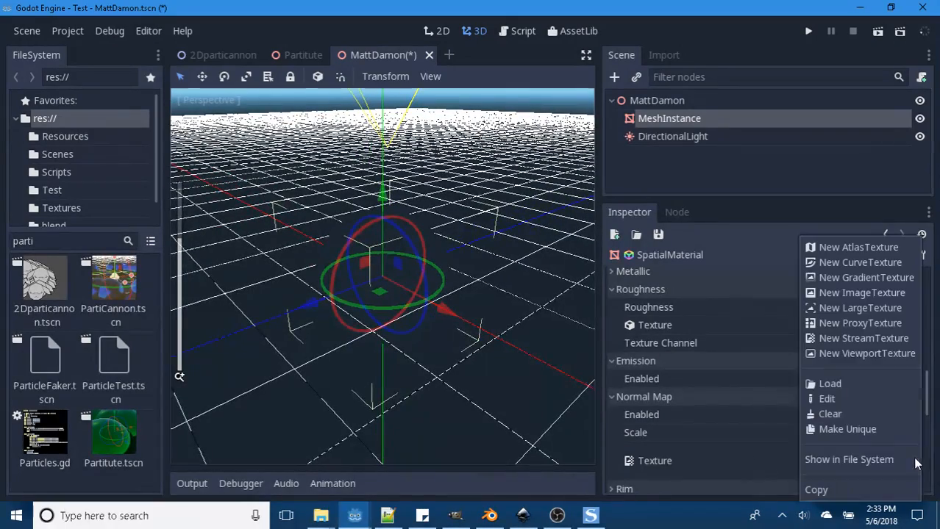
{"action": "left_click", "coordinate": [811, 383]}
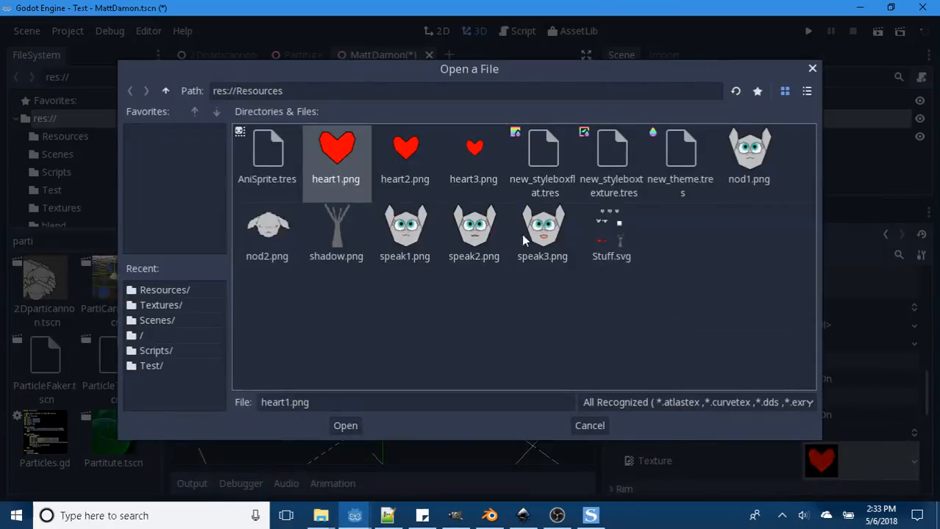
{"action": "left_click", "coordinate": [166, 89]}
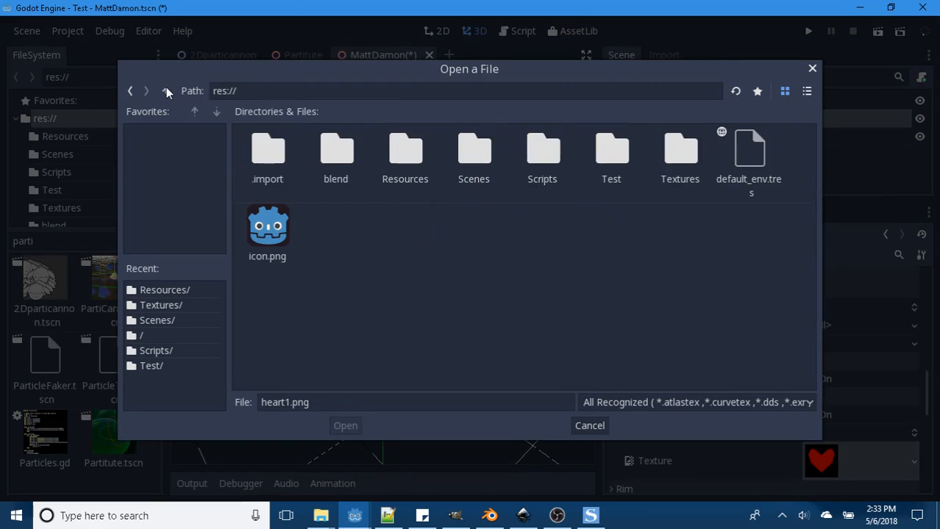
{"action": "double_click", "coordinate": [679, 155]}
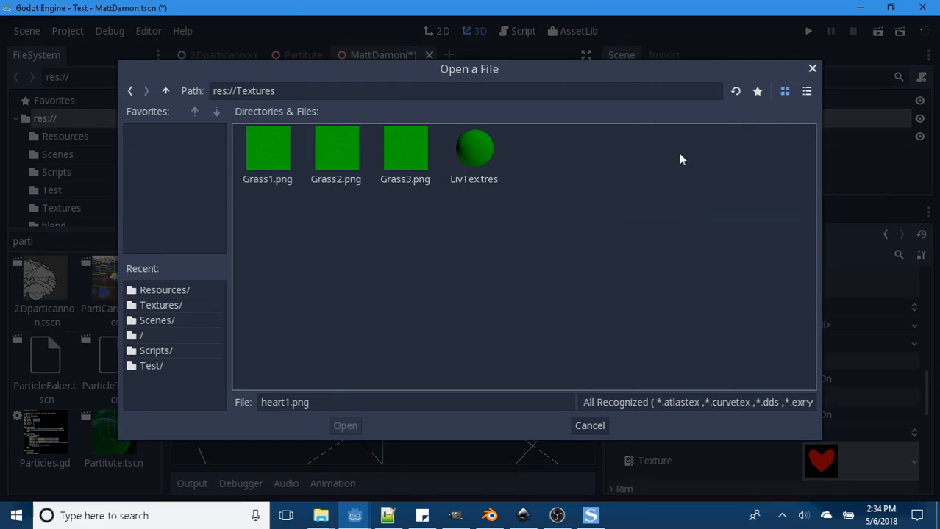
{"action": "left_click", "coordinate": [330, 156]}
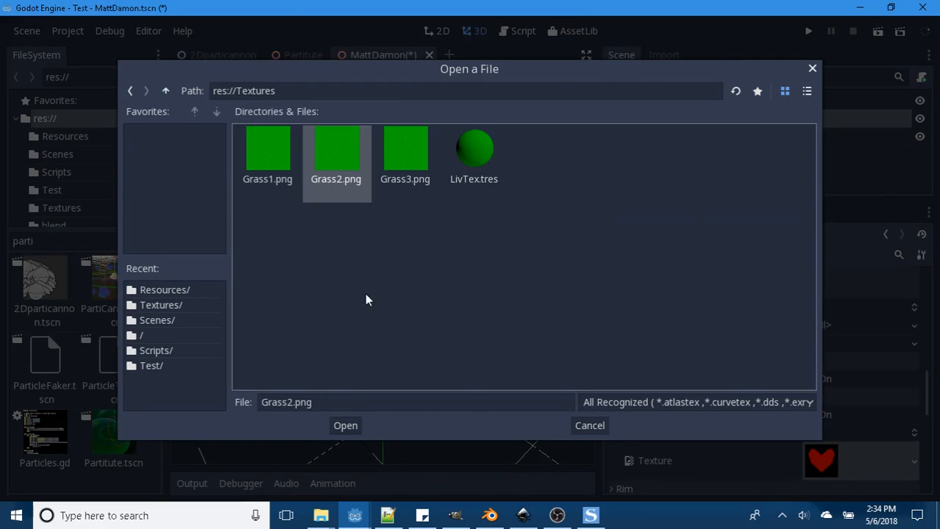
{"action": "left_click", "coordinate": [405, 177]}
{"action": "left_click", "coordinate": [343, 426]}
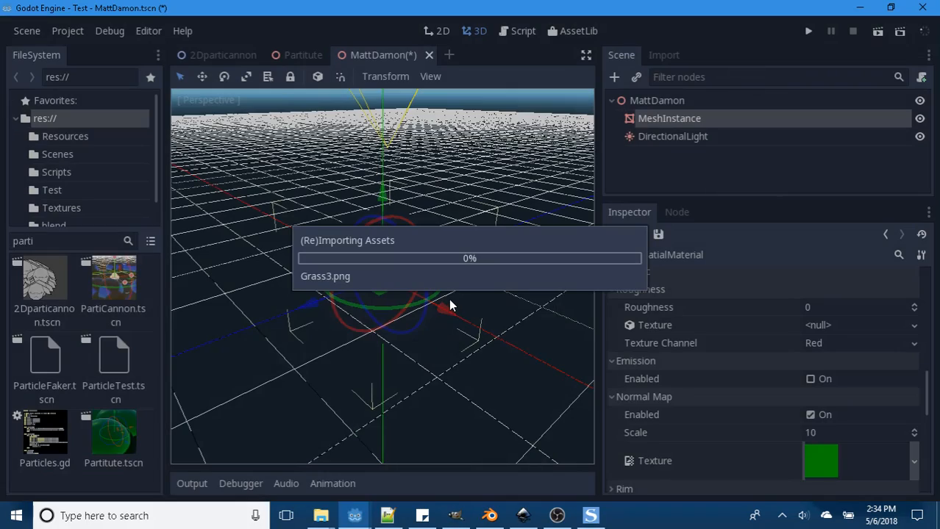
{"action": "scroll", "coordinate": [453, 297], "scroll_direction": "up", "scroll_amount": 5}
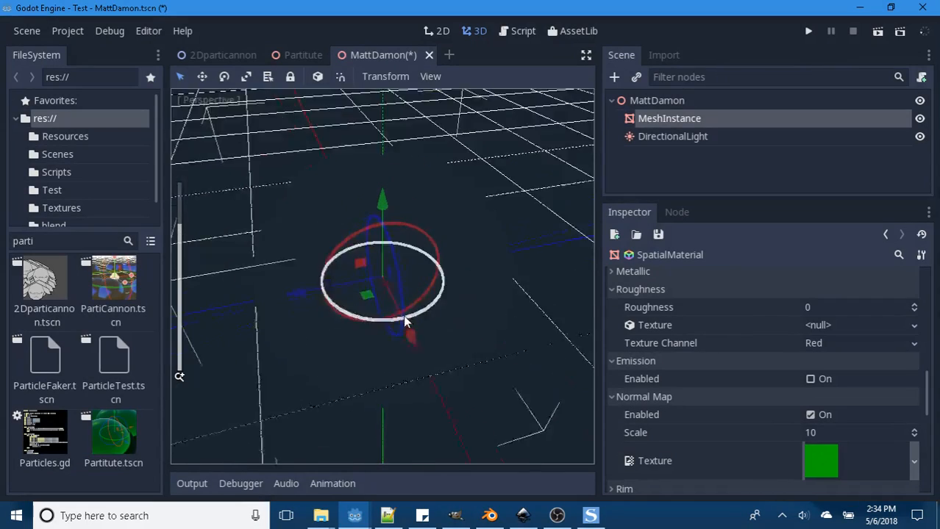
{"action": "middle_click_drag", "start_coordinate": [403, 316], "coordinate": [389, 318]}
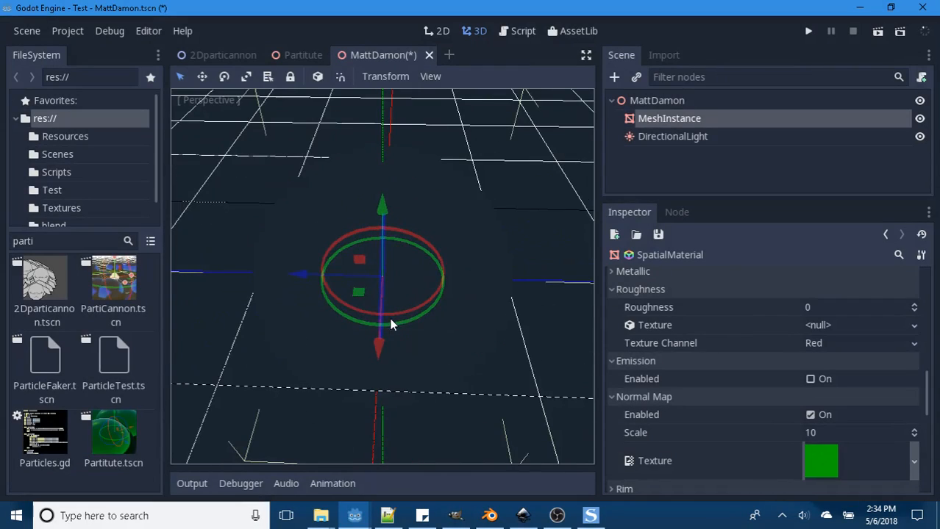
- Try a normal map Scale of 1, then set it to 0
{"action": "left_click", "coordinate": [819, 435]}
{"action": "type", "text": "1"}
{"action": "key", "text": "Return"}
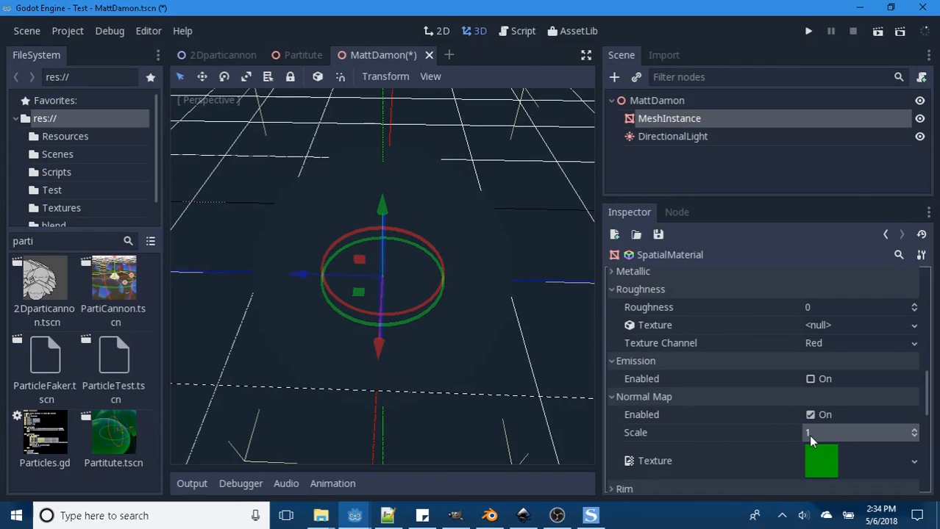
{"action": "left_click", "coordinate": [808, 434]}
{"action": "type", "text": "0"}
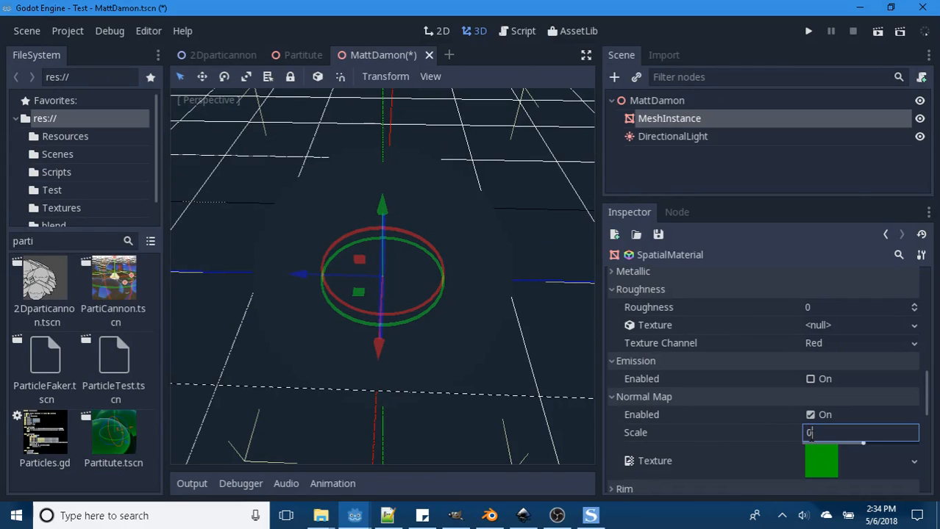
{"action": "key", "text": "Return"}
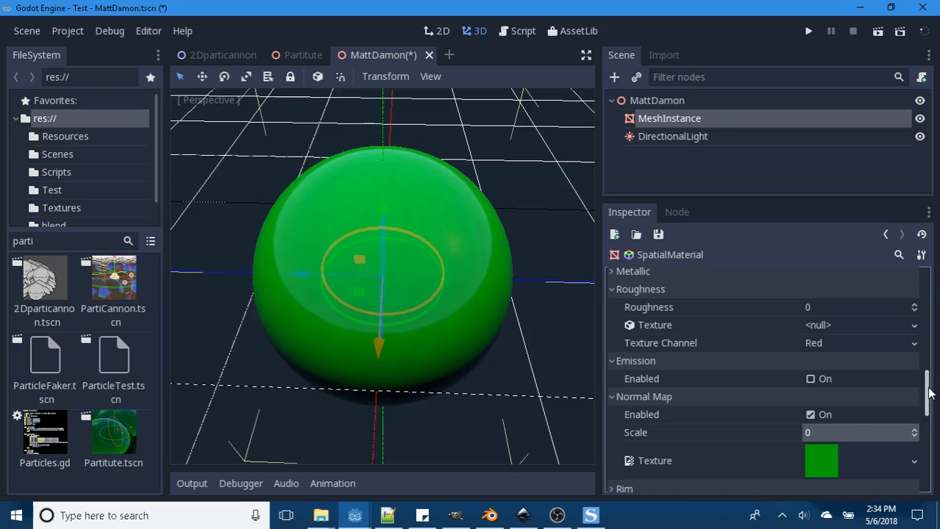
{"action": "left_click_drag", "start_coordinate": [928, 393], "coordinate": [926, 321]}
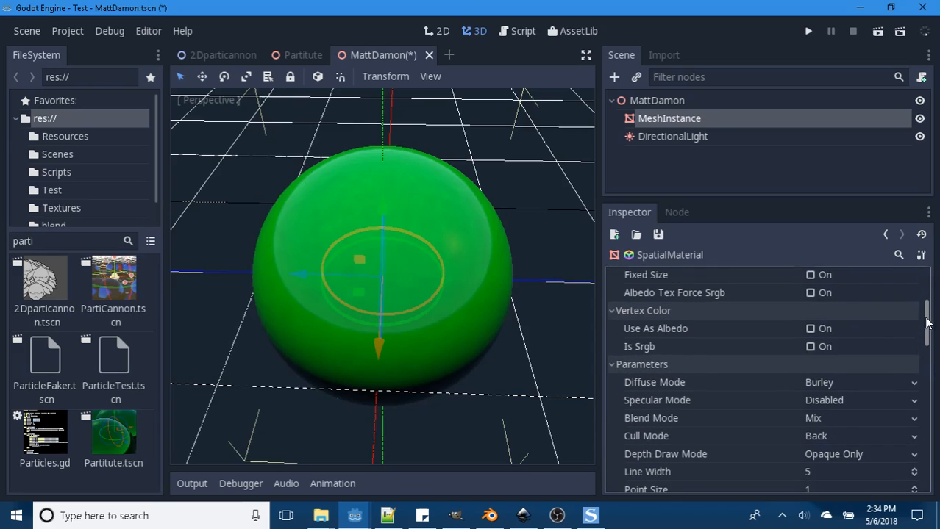
- Set the material's Specular Mode to SchlickGGX
{"action": "left_click", "coordinate": [914, 401]}
{"action": "left_click", "coordinate": [838, 419]}
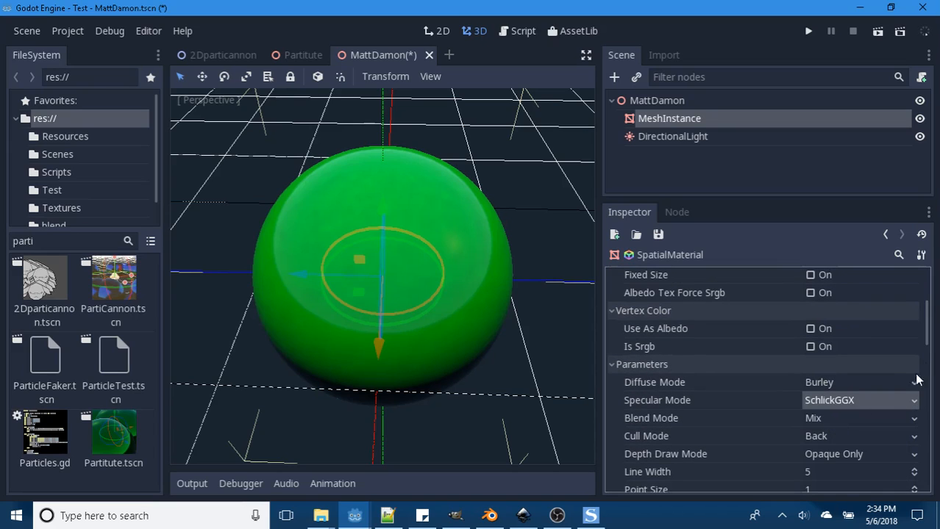
- Try normal map Scale values of 1 and 0.1, then set it to 0
{"action": "left_click_drag", "start_coordinate": [927, 326], "coordinate": [927, 412]}
{"action": "left_click", "coordinate": [811, 347]}
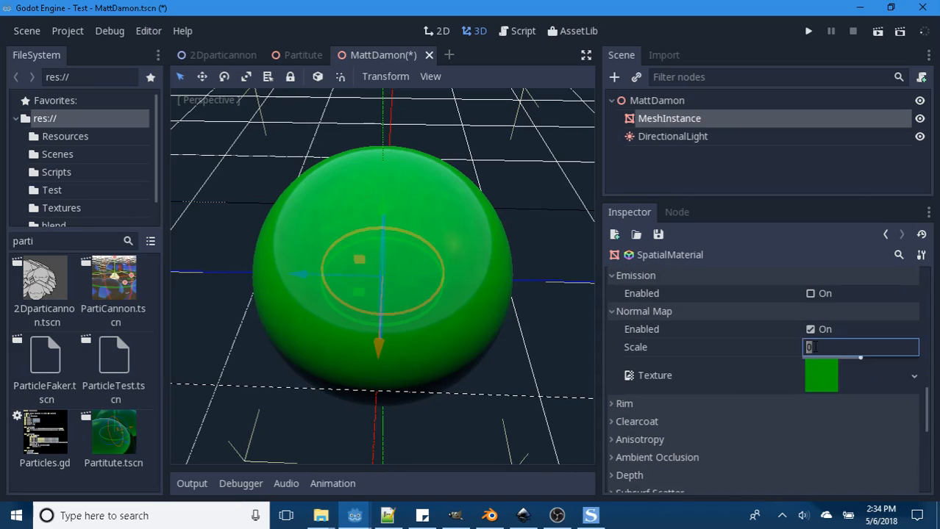
{"action": "type", "text": "1"}
{"action": "key", "text": "Return"}
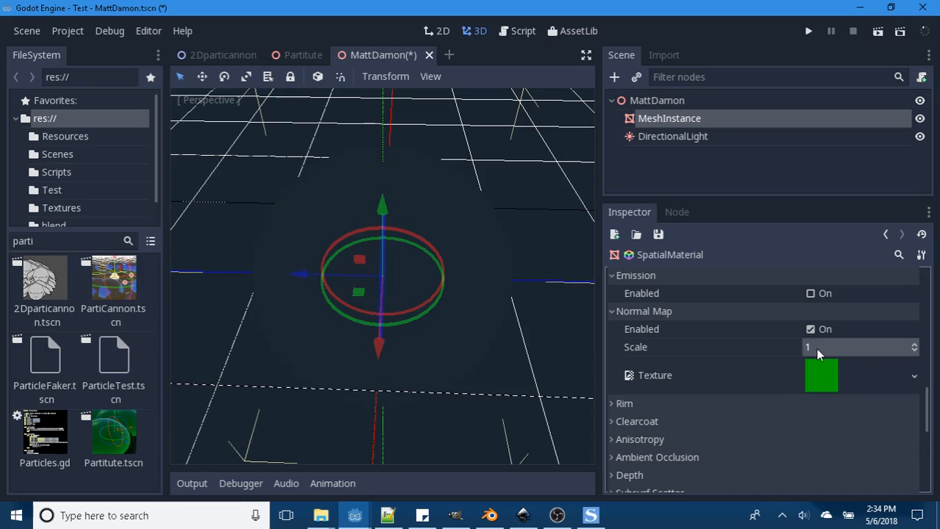
{"action": "type", "text": ".1"}
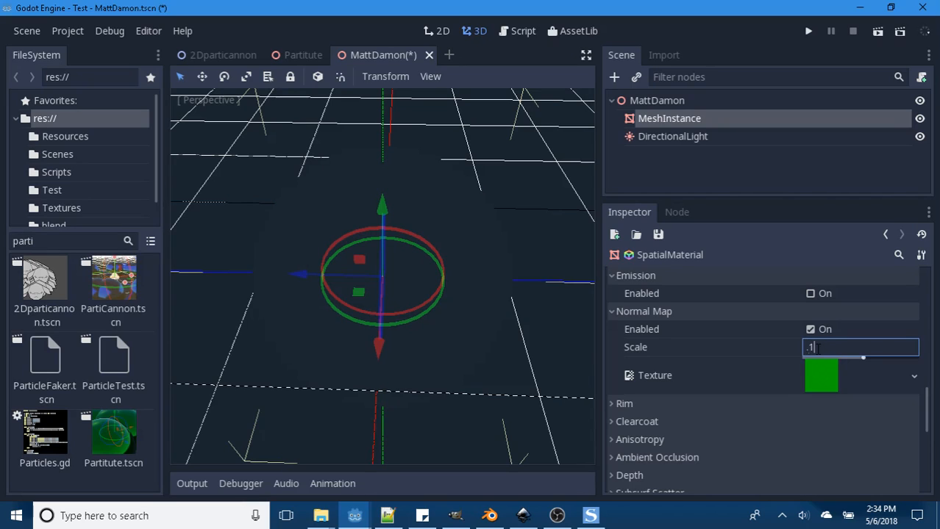
{"action": "key", "text": "Return"}
{"action": "type", "text": "0"}
{"action": "key", "text": "Return"}
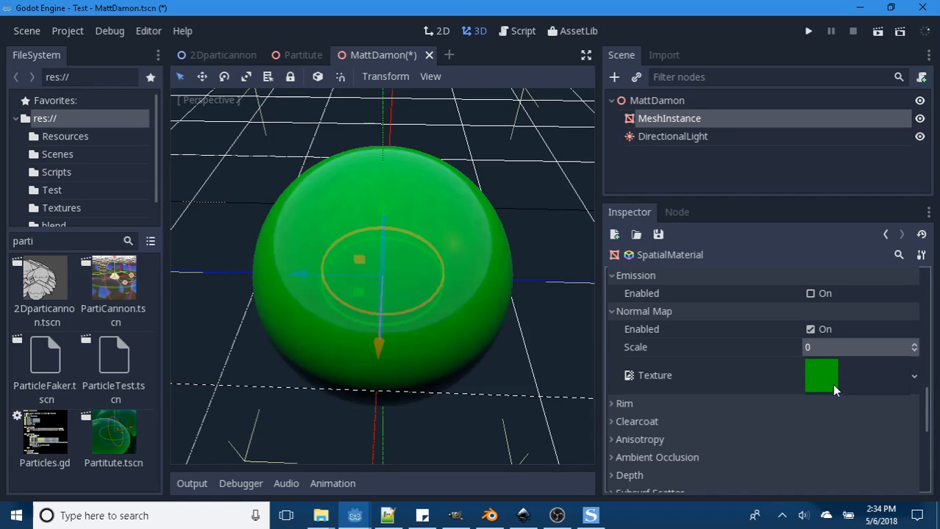
- Clear the normal map texture and set the normal map Scale to 10
{"action": "left_click", "coordinate": [913, 377]}
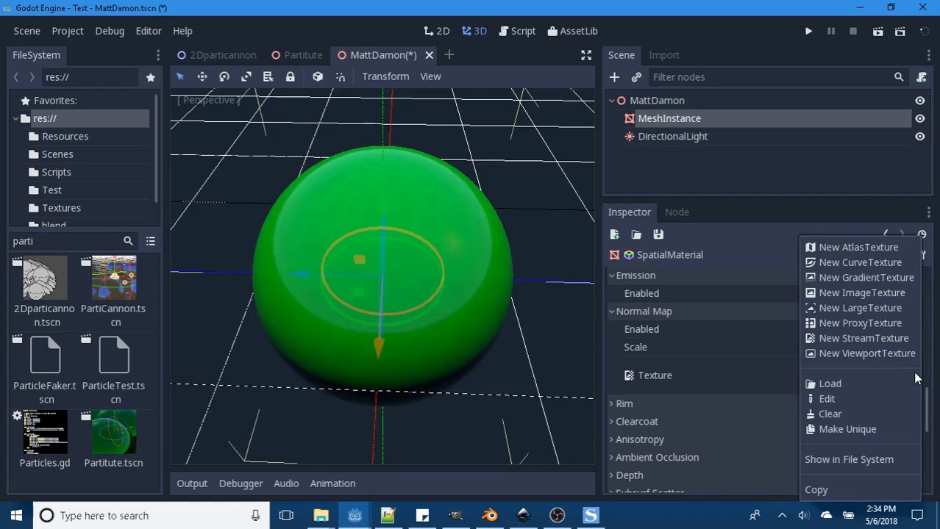
{"action": "left_click", "coordinate": [823, 414]}
{"action": "left_click", "coordinate": [811, 347]}
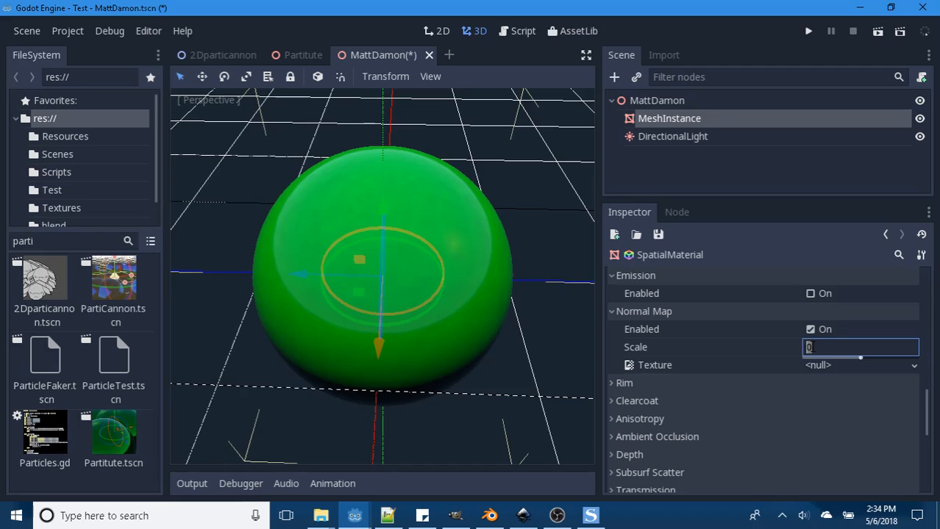
{"action": "type", "text": "1"}
{"action": "left_click", "coordinate": [812, 348]}
{"action": "type", "text": "10"}
{"action": "key", "text": "Return"}
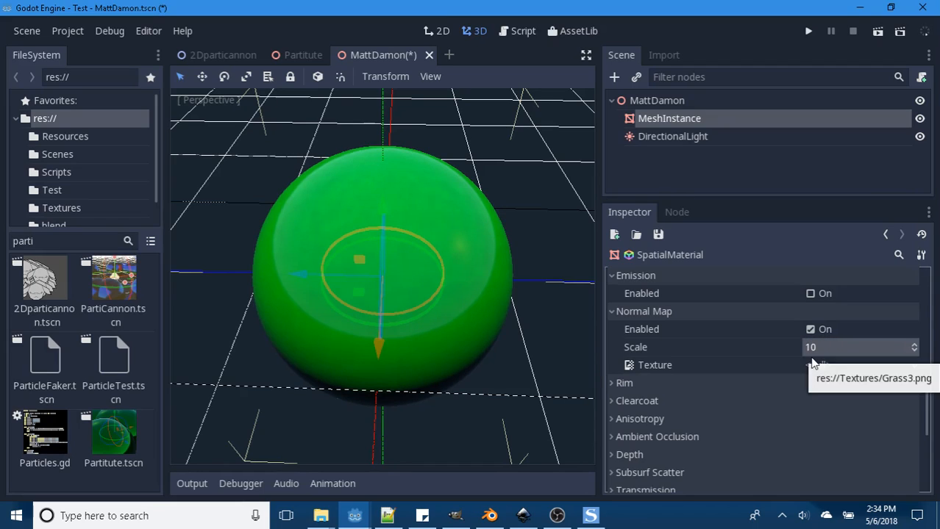
- Set the normal map Scale to 16 and view the sphere from another angle
{"action": "left_click", "coordinate": [803, 360]}
{"action": "left_click", "coordinate": [798, 349]}
{"action": "left_click", "coordinate": [798, 347]}
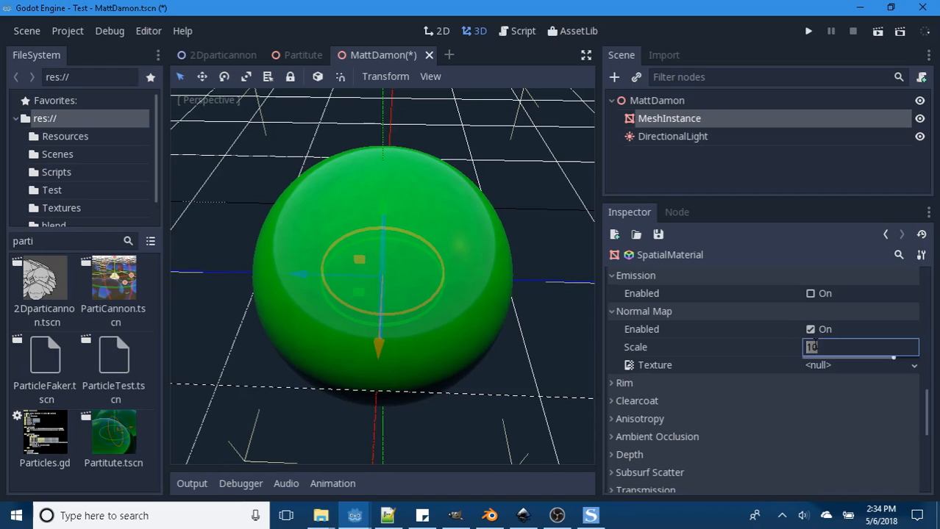
{"action": "type", "text": "16"}
{"action": "key", "text": "Return"}
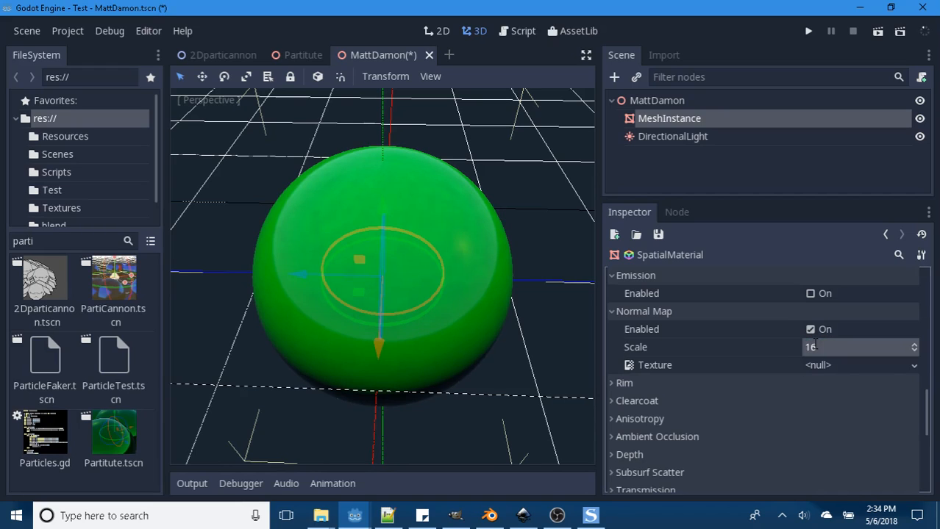
{"action": "middle_click_drag", "start_coordinate": [504, 311], "coordinate": [408, 279]}
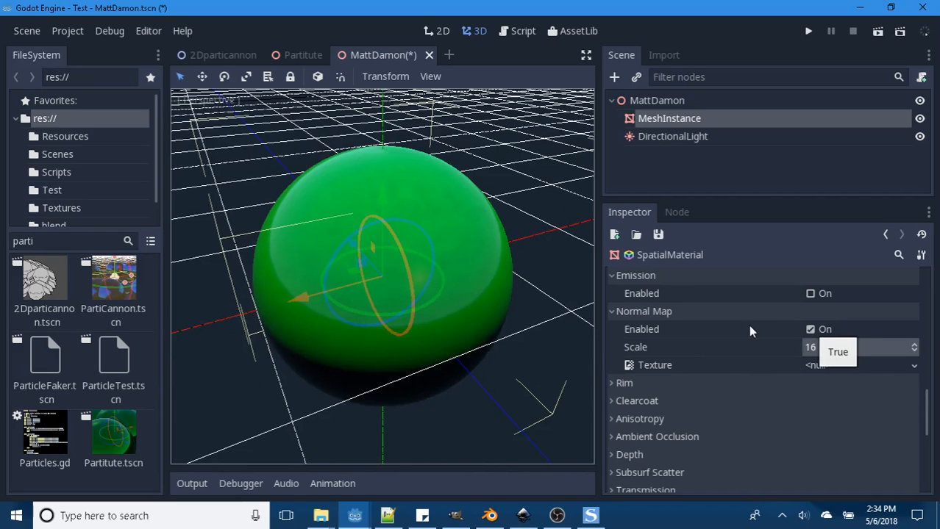
- Turn the material's Emission on briefly to compare the look, then turn it off
{"action": "scroll", "coordinate": [746, 329], "scroll_direction": "up", "scroll_amount": 1}
{"action": "left_click", "coordinate": [811, 321]}
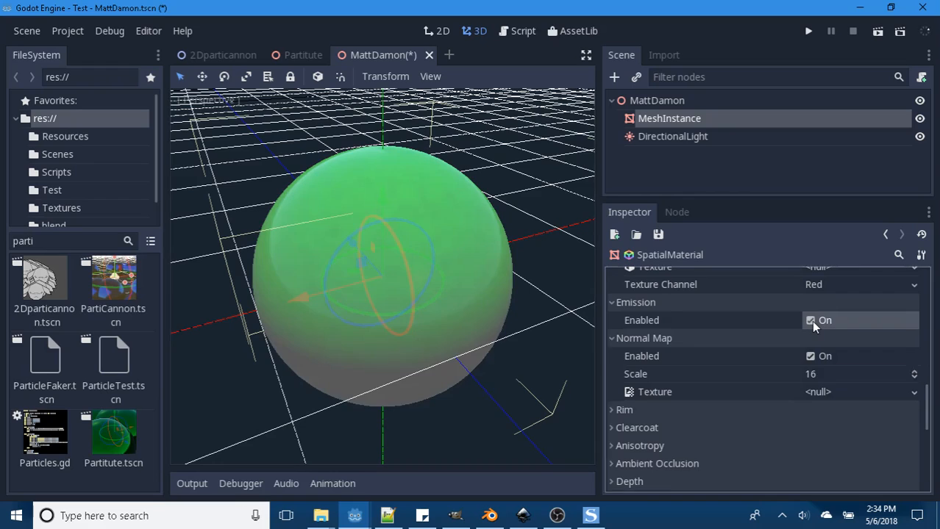
{"action": "left_click", "coordinate": [812, 321]}
- Try a Roughness of 1 on the sphere's material, then set it to 0
{"action": "scroll", "coordinate": [769, 332], "scroll_direction": "up", "scroll_amount": 3}
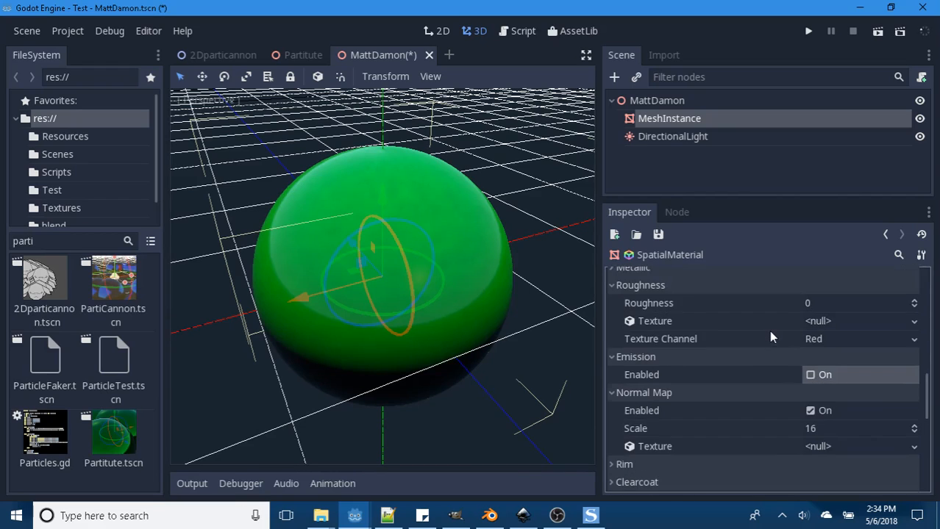
{"action": "scroll", "coordinate": [768, 330], "scroll_direction": "up", "scroll_amount": 3}
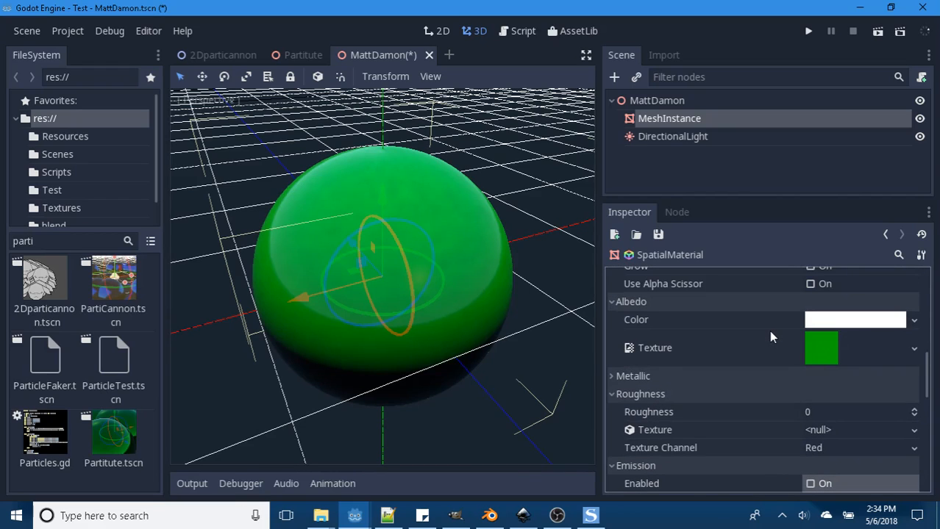
{"action": "scroll", "coordinate": [633, 381], "scroll_direction": "down", "scroll_amount": 1}
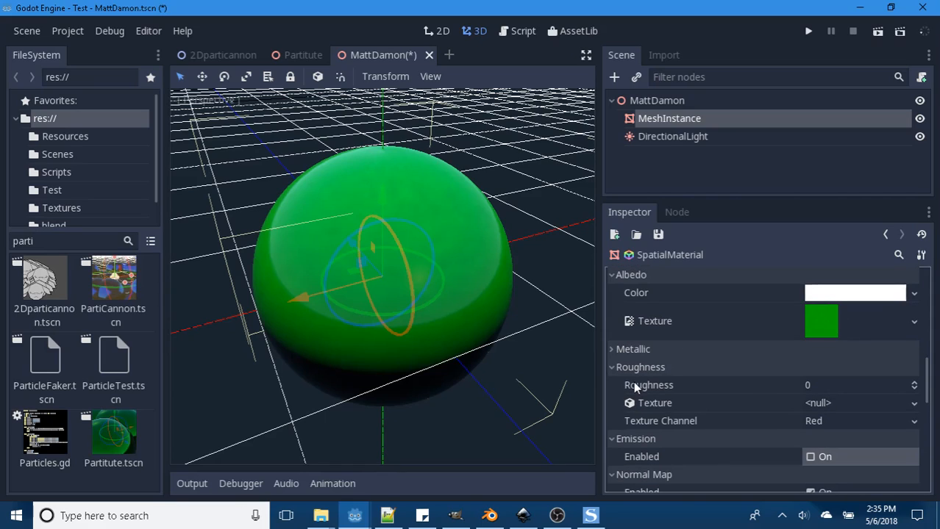
{"action": "left_click", "coordinate": [810, 384]}
{"action": "type", "text": "1"}
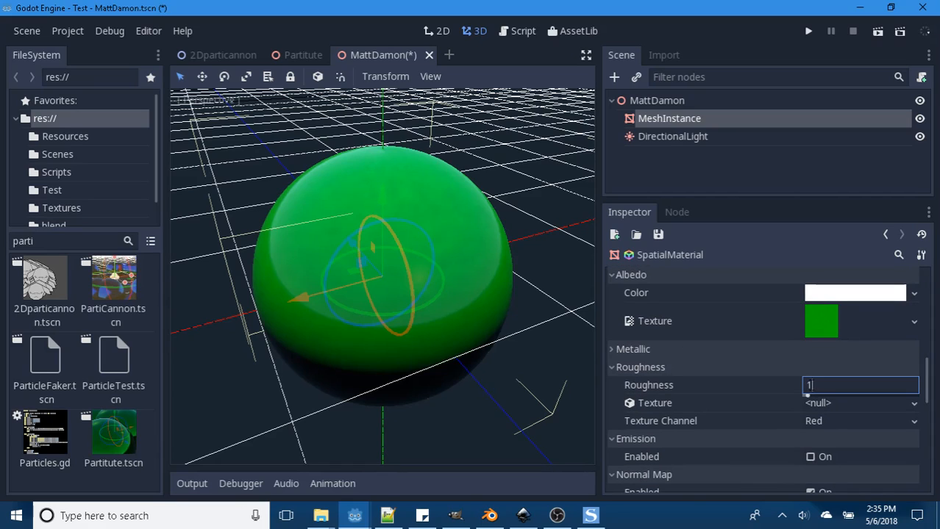
{"action": "key", "text": "Return"}
{"action": "left_click", "coordinate": [810, 385]}
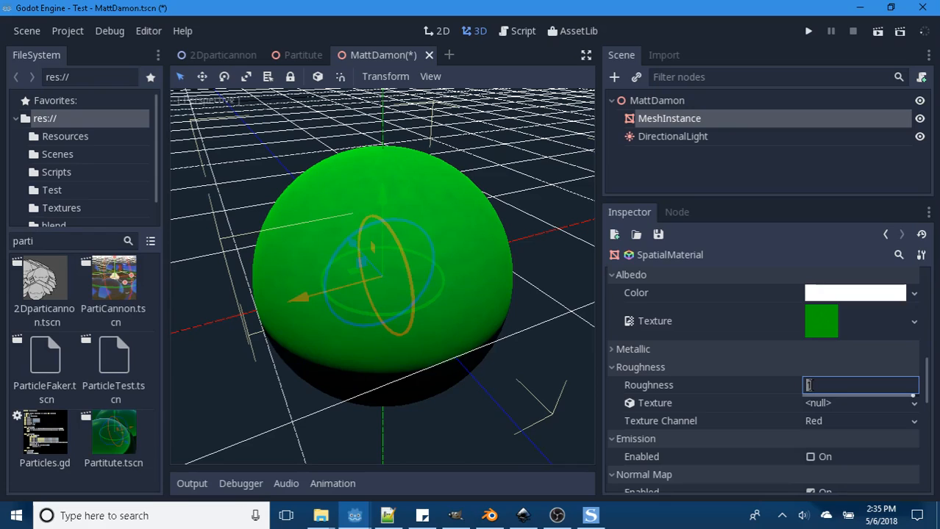
{"action": "type", "text": "0"}
{"action": "key", "text": "Return"}
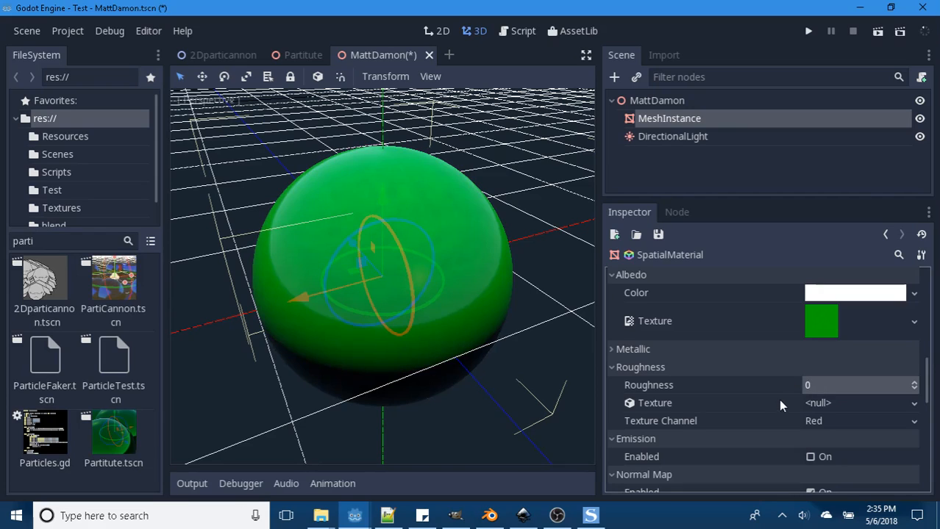
- Toggle the Normal Map off and on to compare the sphere's reflections, and leave it disabled
{"action": "scroll", "coordinate": [776, 401], "scroll_direction": "down", "scroll_amount": 2}
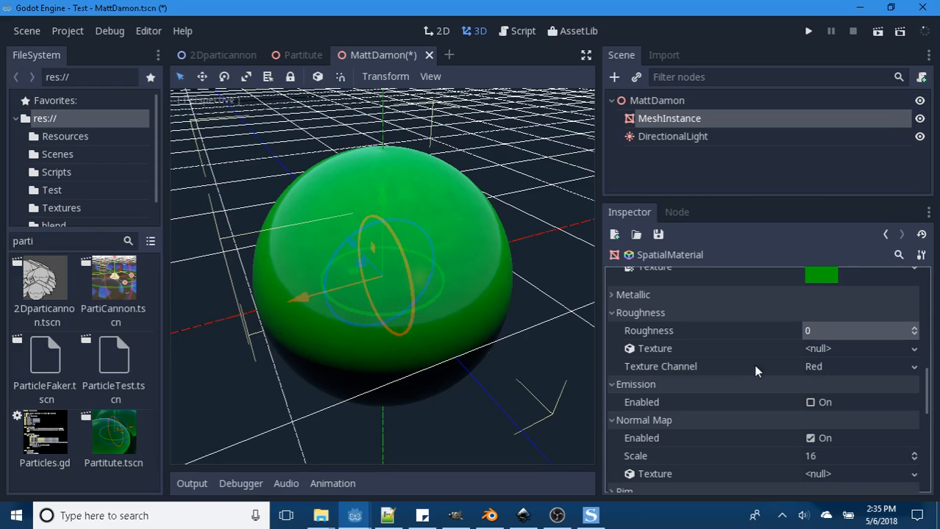
{"action": "scroll", "coordinate": [755, 371], "scroll_direction": "down", "scroll_amount": 3}
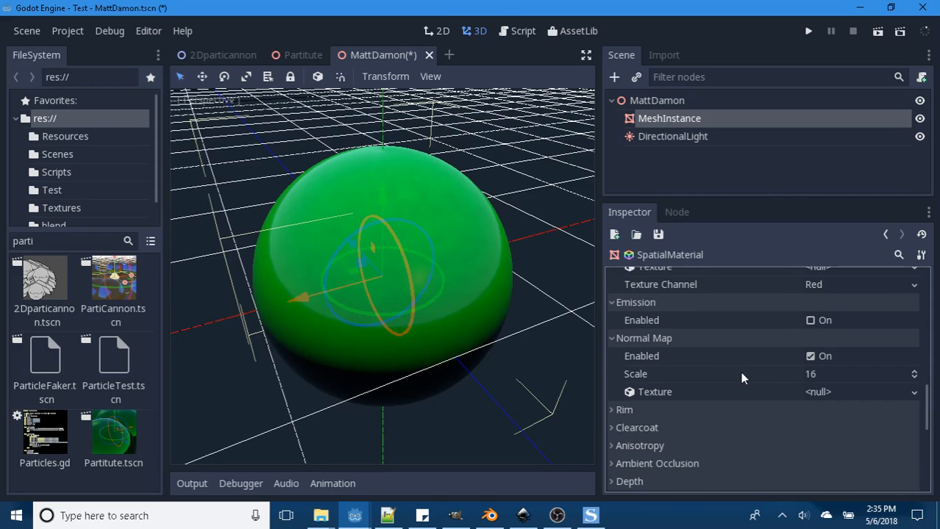
{"action": "left_click", "coordinate": [809, 357]}
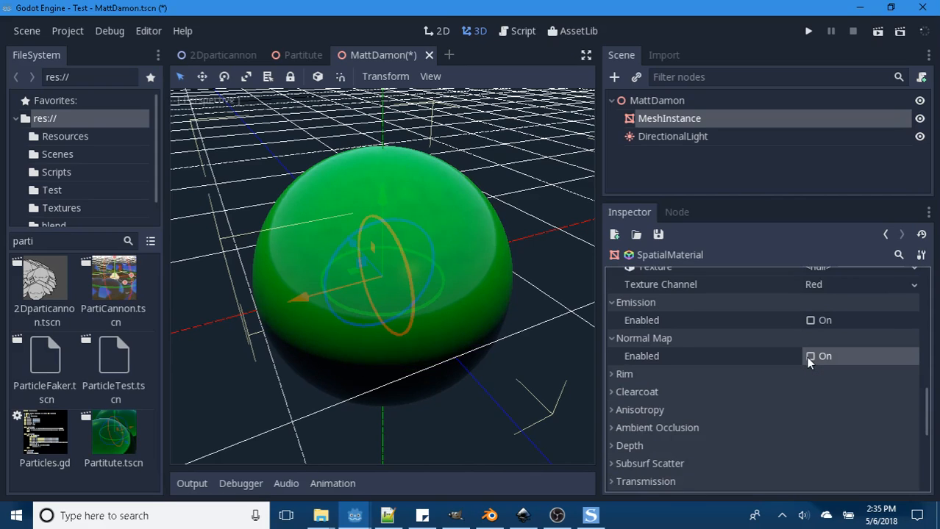
{"action": "left_click", "coordinate": [809, 358]}
{"action": "left_click", "coordinate": [809, 358]}
{"action": "left_click", "coordinate": [809, 359]}
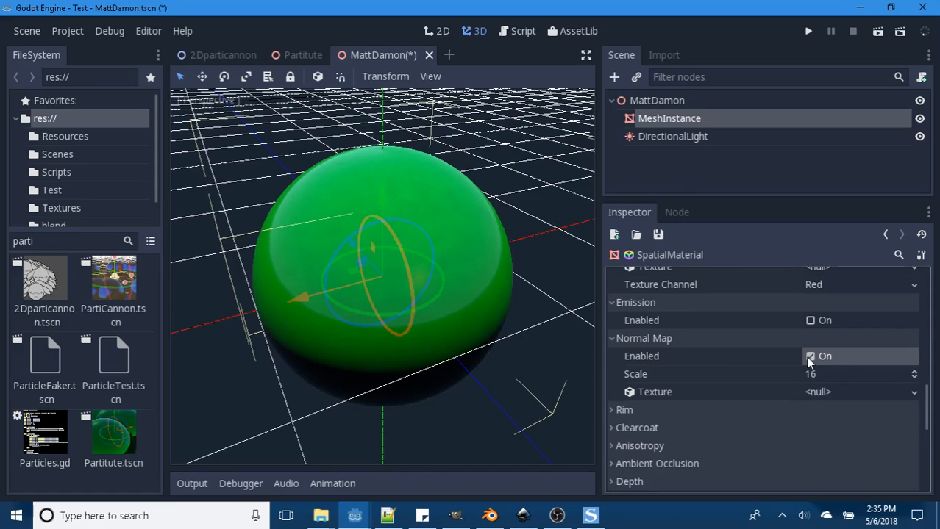
{"action": "left_click", "coordinate": [809, 358]}
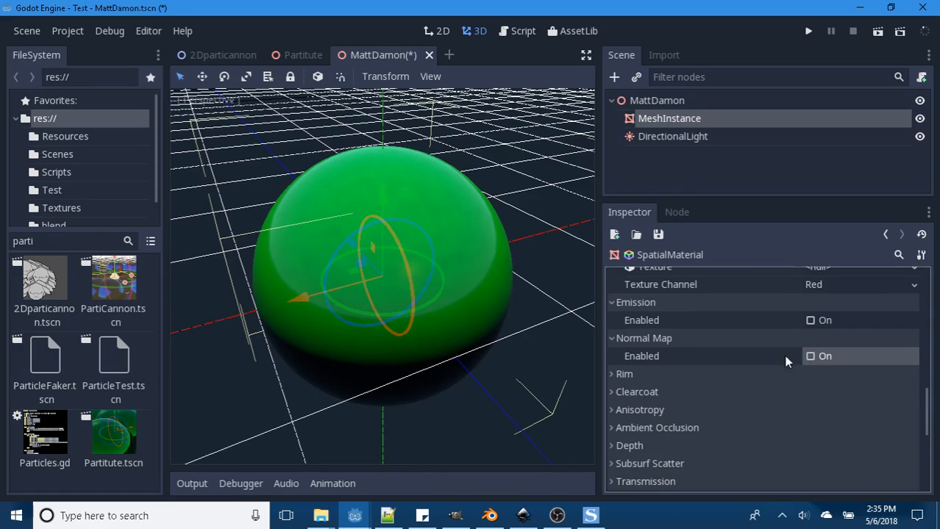
- Enable the material's Rim effect and orbit to inspect the sphere's edge from a low angle
{"action": "scroll", "coordinate": [722, 355], "scroll_direction": "down", "scroll_amount": 1}
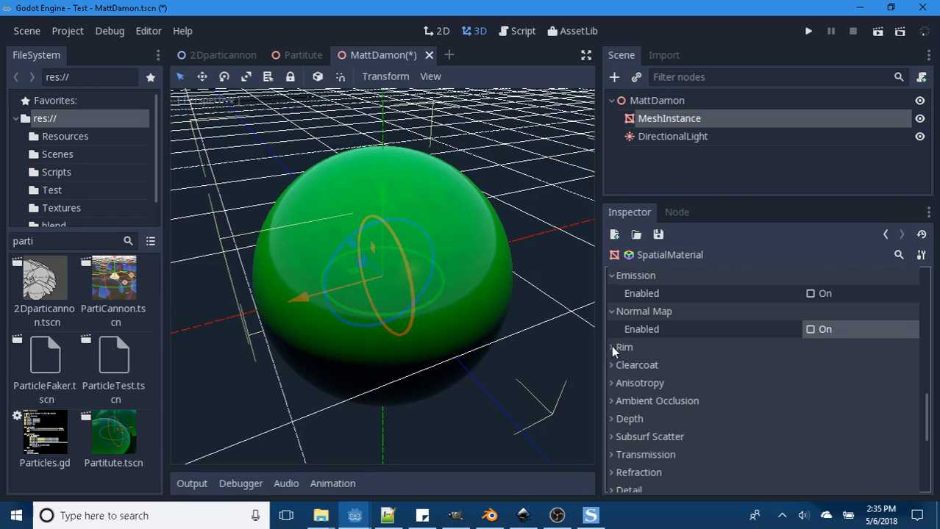
{"action": "left_click", "coordinate": [611, 347]}
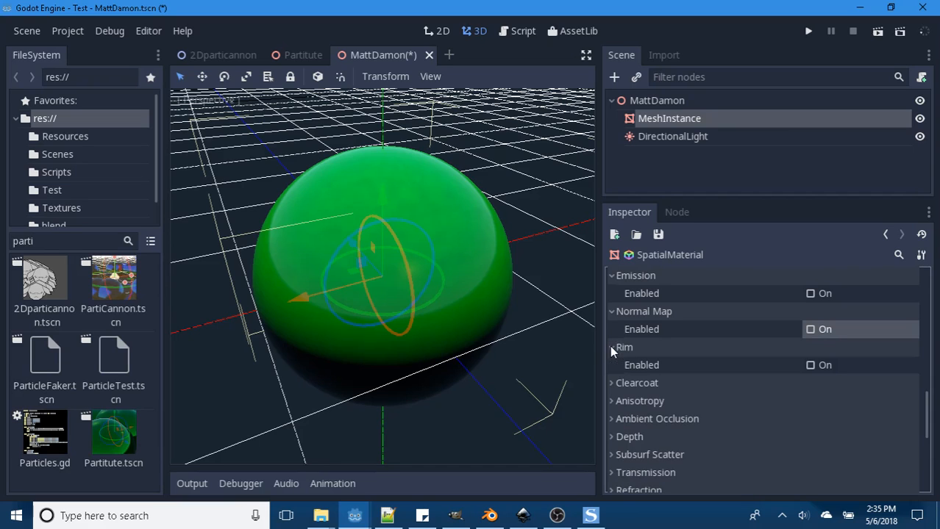
{"action": "left_click", "coordinate": [811, 365]}
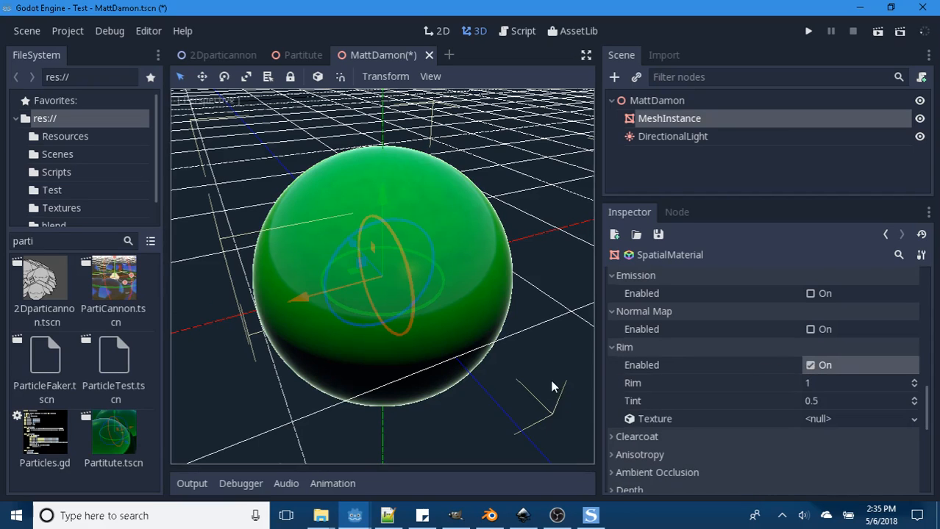
{"action": "middle_click_drag", "start_coordinate": [551, 380], "coordinate": [523, 345]}
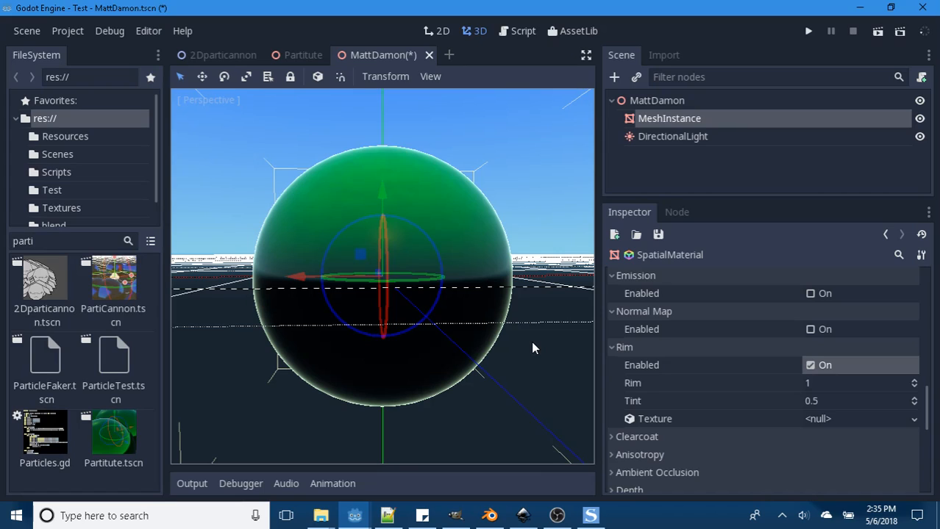
- Try Rim values of 10 and 0.5, then set Rim to 1
{"action": "left_click", "coordinate": [809, 383]}
{"action": "type", "text": "10"}
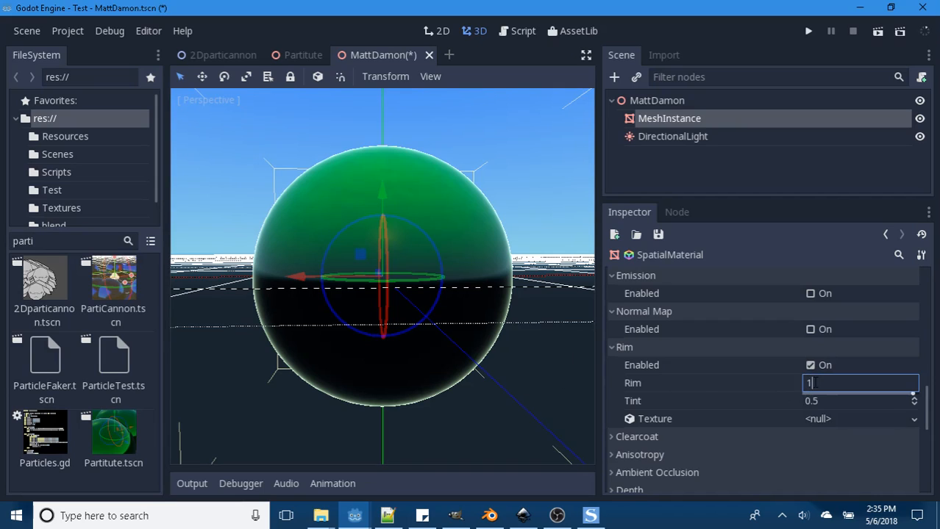
{"action": "key", "text": "Return"}
{"action": "left_click", "coordinate": [814, 383]}
{"action": "type", "text": ".5"}
{"action": "key", "text": "Return"}
{"action": "left_click", "coordinate": [813, 384]}
{"action": "type", "text": "1"}
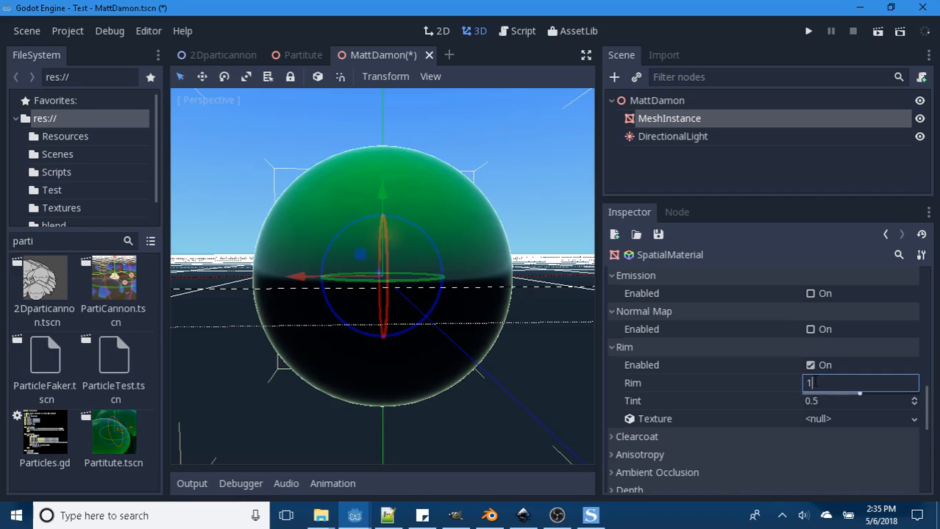
{"action": "key", "text": "Return"}
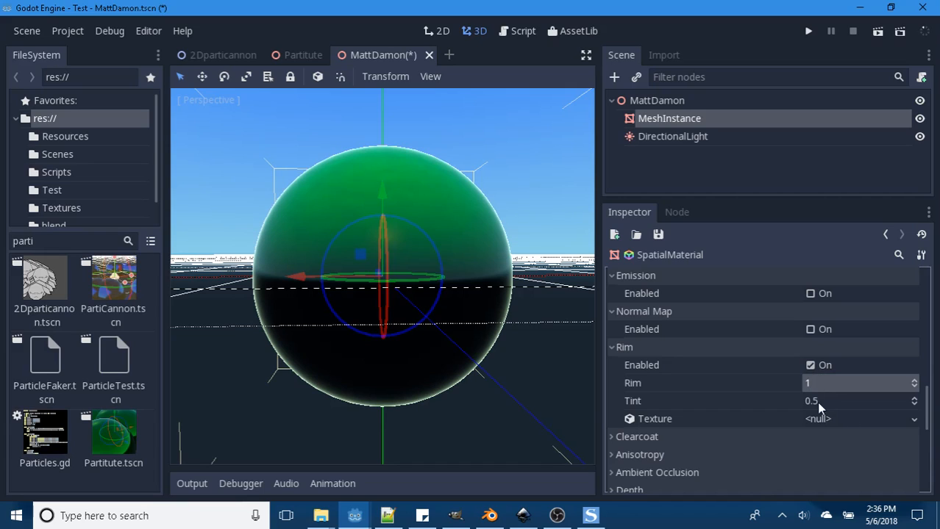
- Try rim Tint values of 1 and 0.8, then set Tint to 0.5
{"action": "left_click", "coordinate": [815, 402]}
{"action": "type", "text": "1"}
{"action": "key", "text": "Return"}
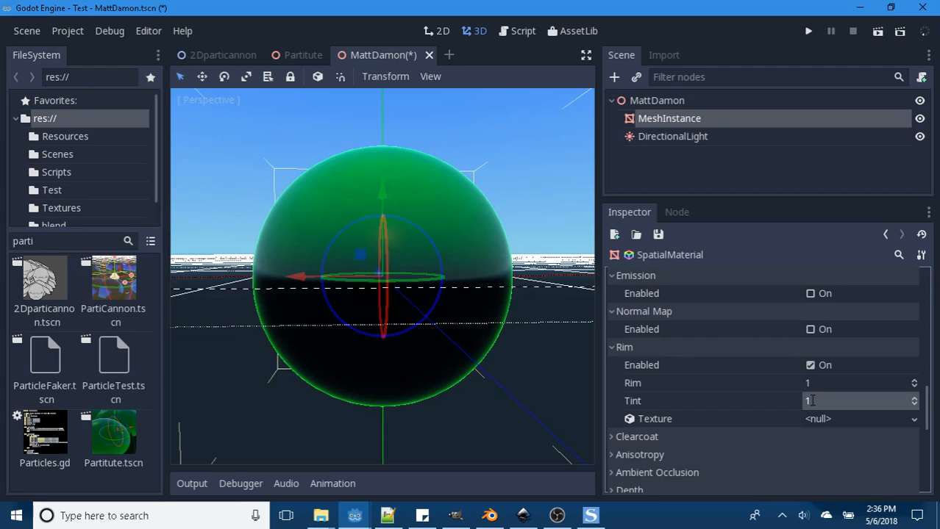
{"action": "left_click", "coordinate": [812, 400]}
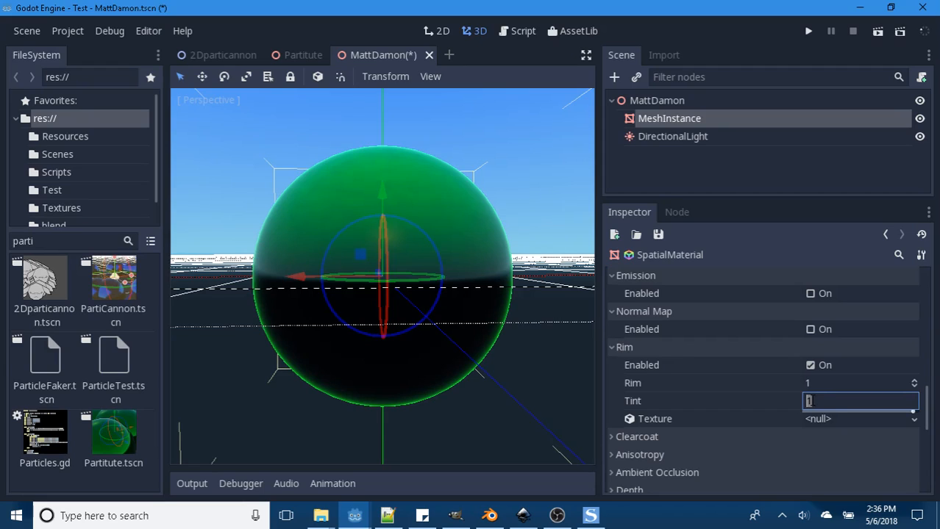
{"action": "key", "text": "BackSpace"}
{"action": "type", "text": "0.8"}
{"action": "key", "text": "Return"}
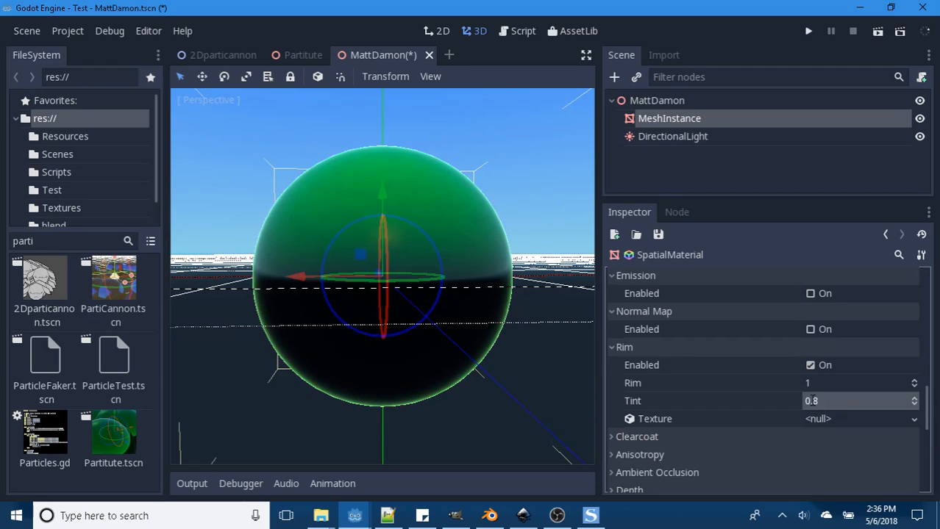
{"action": "left_click", "coordinate": [812, 400]}
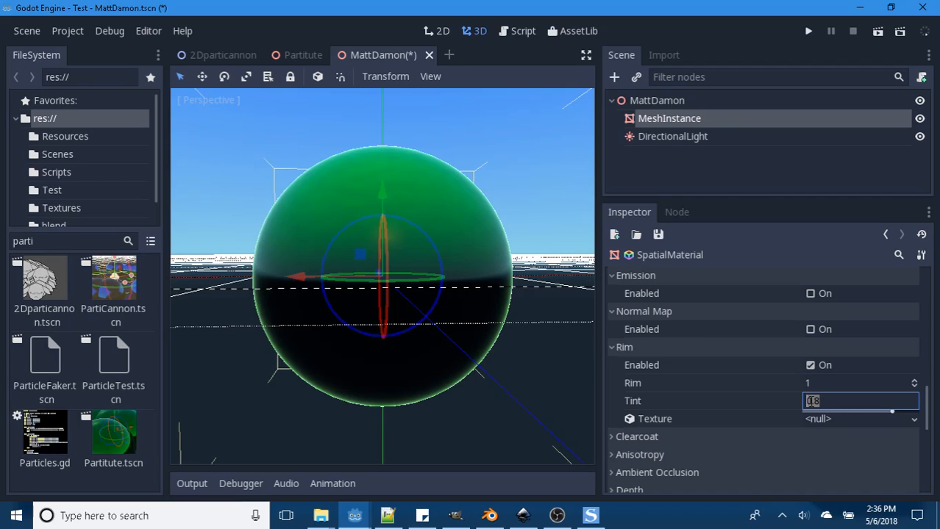
{"action": "type", "text": ".5"}
{"action": "key", "text": "Return"}
- Load the red heart image from the project's Resources folder as the material's Rim texture
{"action": "left_click", "coordinate": [827, 416]}
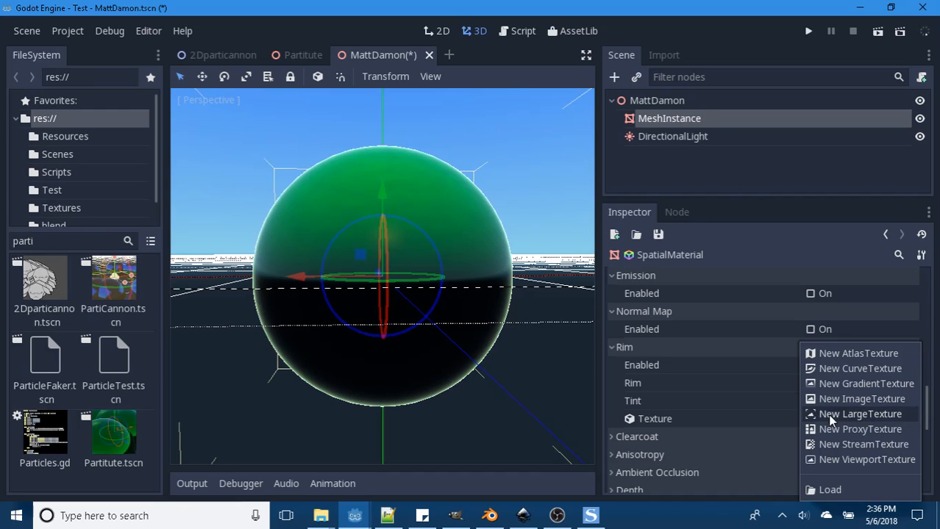
{"action": "left_click", "coordinate": [827, 489]}
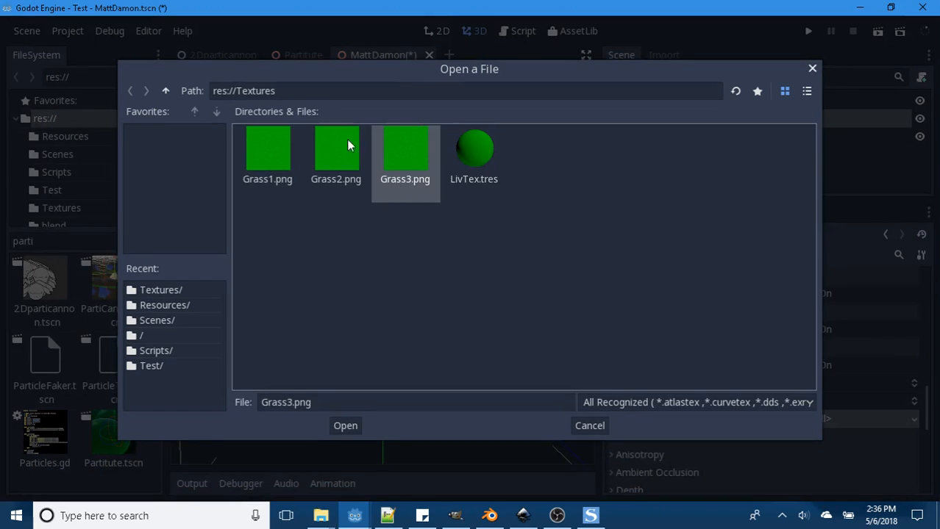
{"action": "left_click", "coordinate": [165, 90]}
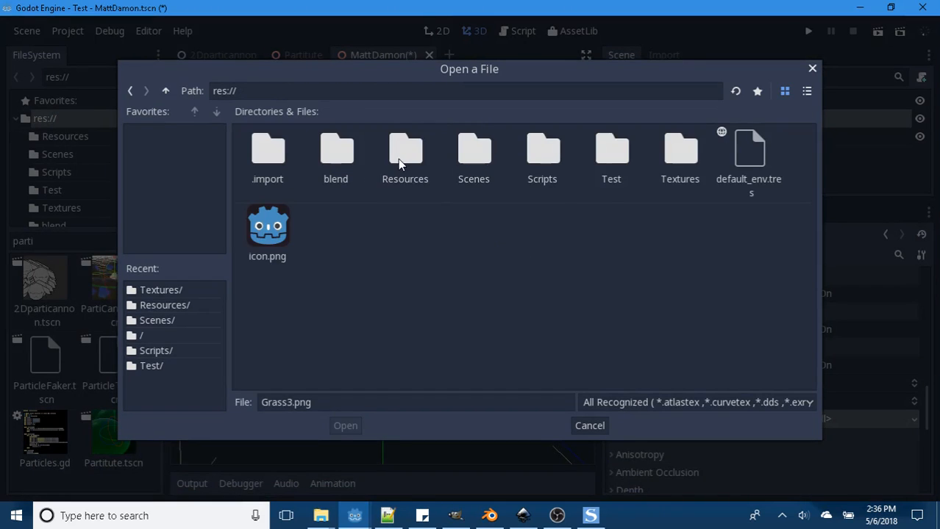
{"action": "double_click", "coordinate": [398, 159]}
{"action": "left_click", "coordinate": [350, 192]}
{"action": "left_click", "coordinate": [345, 426]}
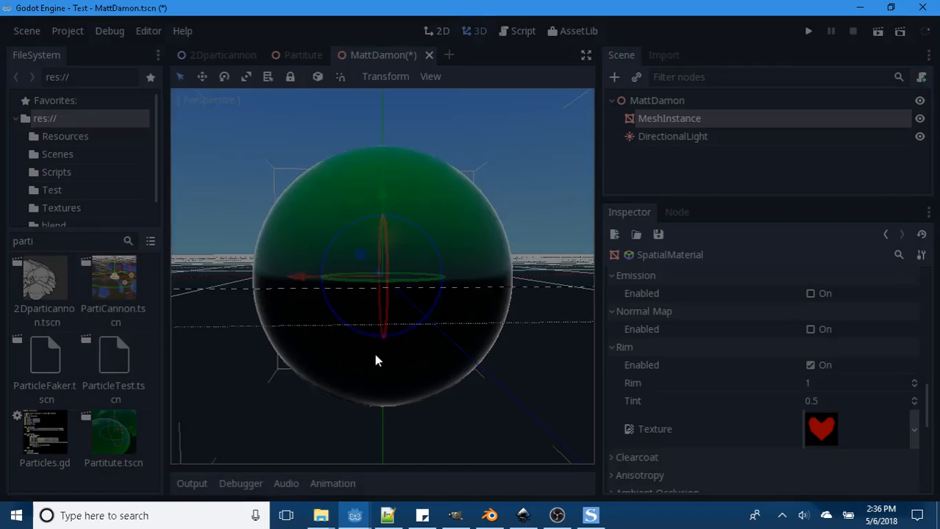
- Orbit around the sphere and toggle the Rim effect off and on to compare its edge with the heart texture
{"action": "middle_click_drag", "start_coordinate": [518, 373], "coordinate": [289, 275]}
{"action": "middle_click_drag", "start_coordinate": [420, 305], "coordinate": [310, 310]}
{"action": "middle_click_drag", "start_coordinate": [494, 332], "coordinate": [761, 388]}
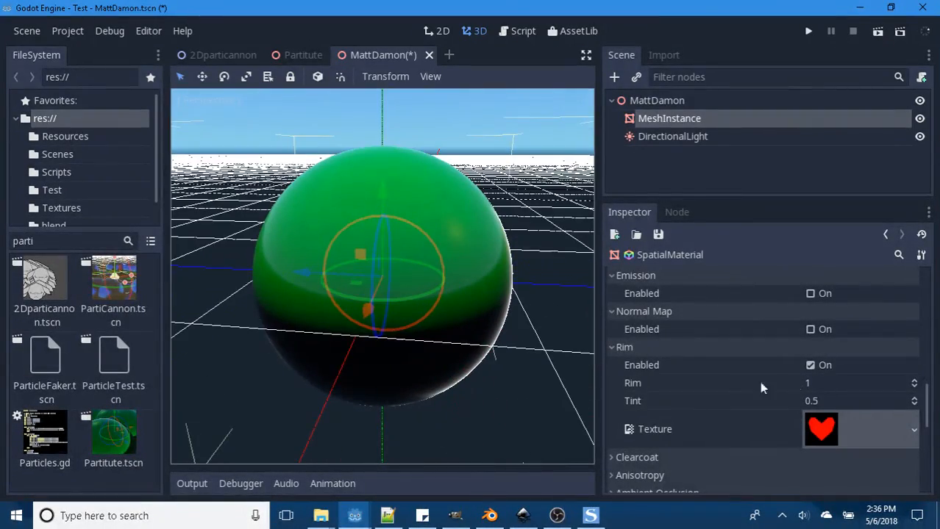
{"action": "left_click", "coordinate": [809, 365]}
{"action": "left_click", "coordinate": [810, 365]}
- Clear the heart image from the material's Rim texture
{"action": "middle_click_drag", "start_coordinate": [581, 331], "coordinate": [415, 312]}
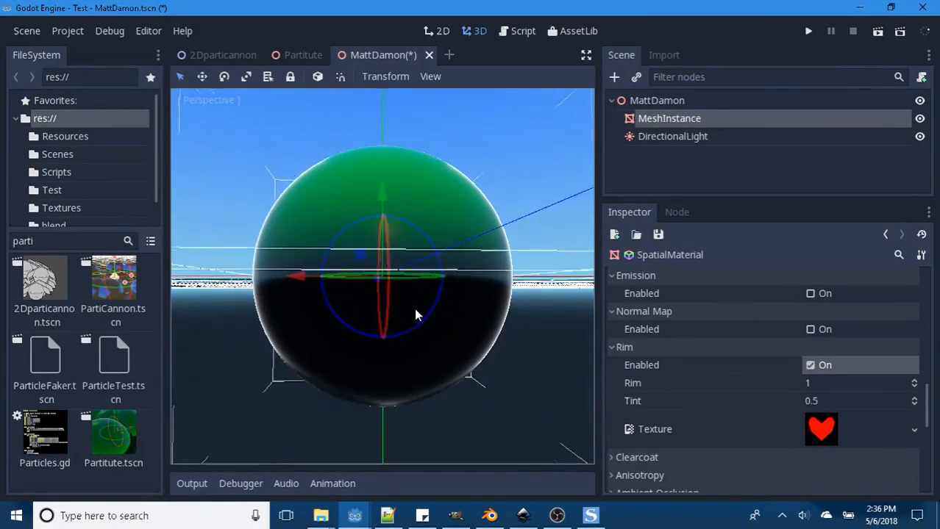
{"action": "left_click", "coordinate": [915, 432]}
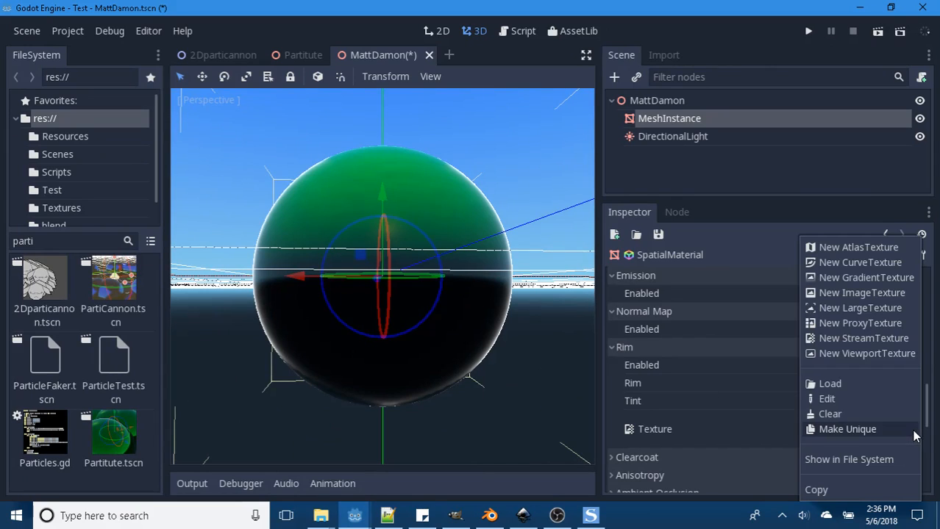
{"action": "left_click", "coordinate": [832, 414]}
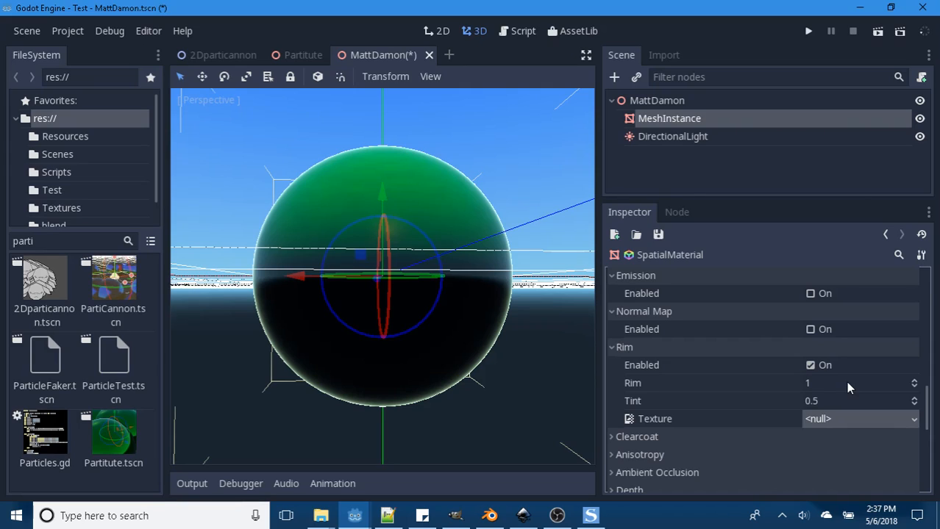
- Disable the material's Rim effect and enable Clearcoat
{"action": "left_click", "coordinate": [810, 365]}
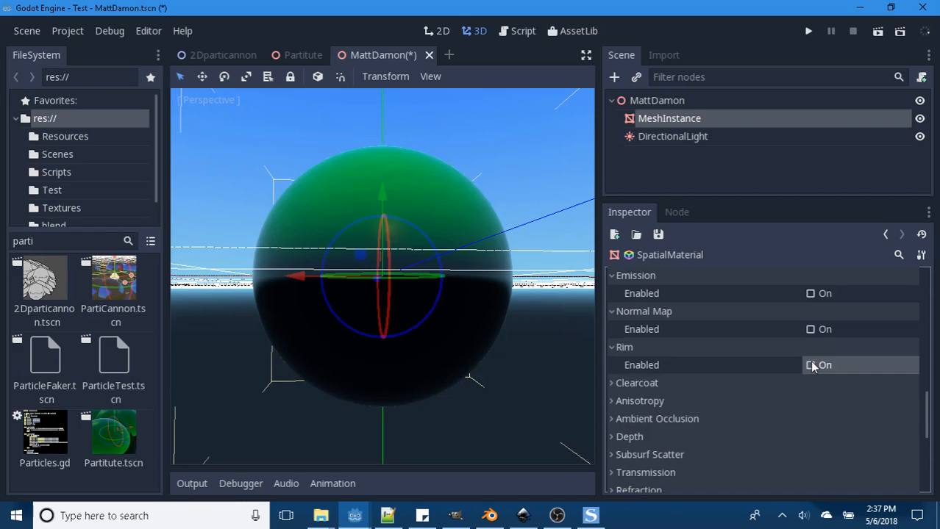
{"action": "scroll", "coordinate": [694, 376], "scroll_direction": "down", "scroll_amount": 1}
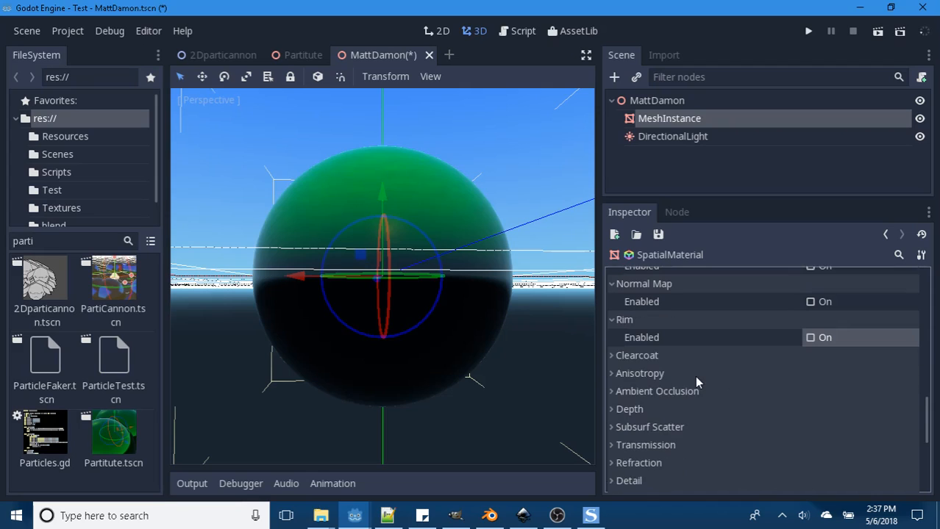
{"action": "left_click", "coordinate": [608, 355]}
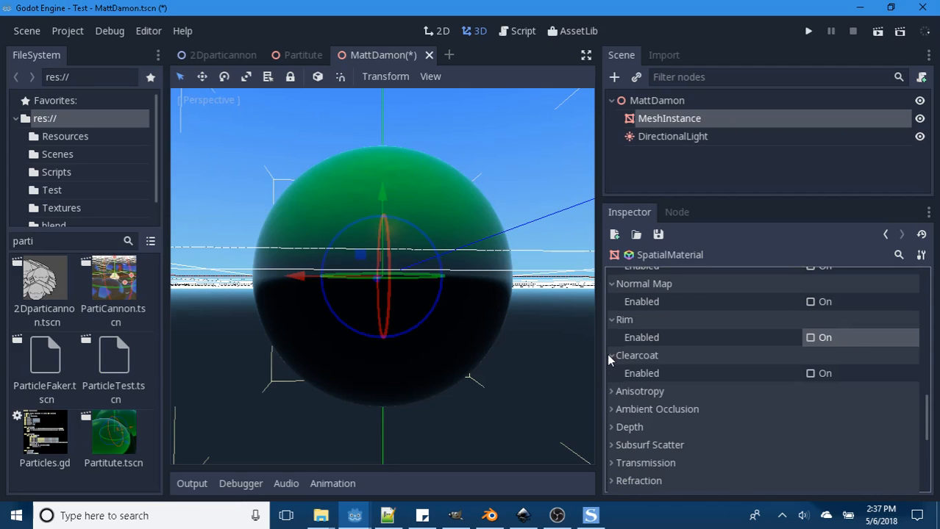
{"action": "left_click", "coordinate": [810, 373]}
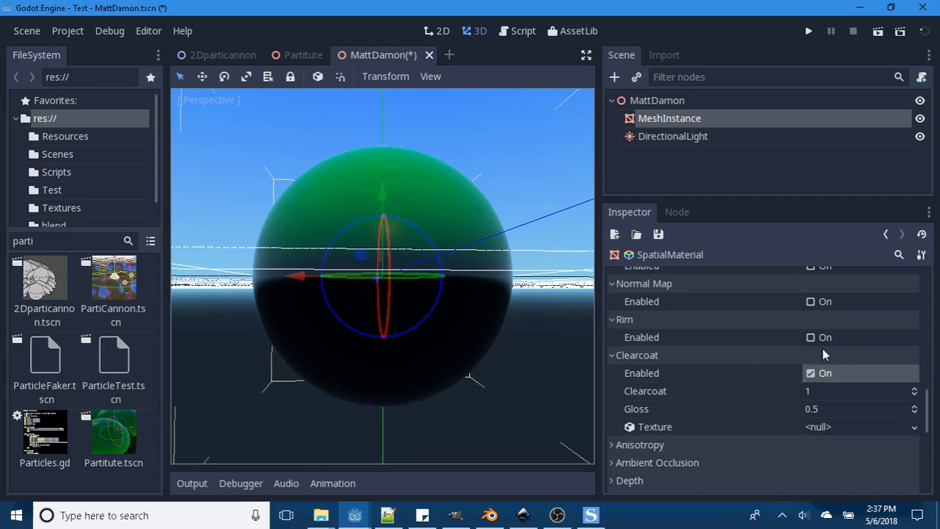
- Toggle Clearcoat off and on while orbiting above the sphere to compare its surface reflections
{"action": "left_click", "coordinate": [810, 374]}
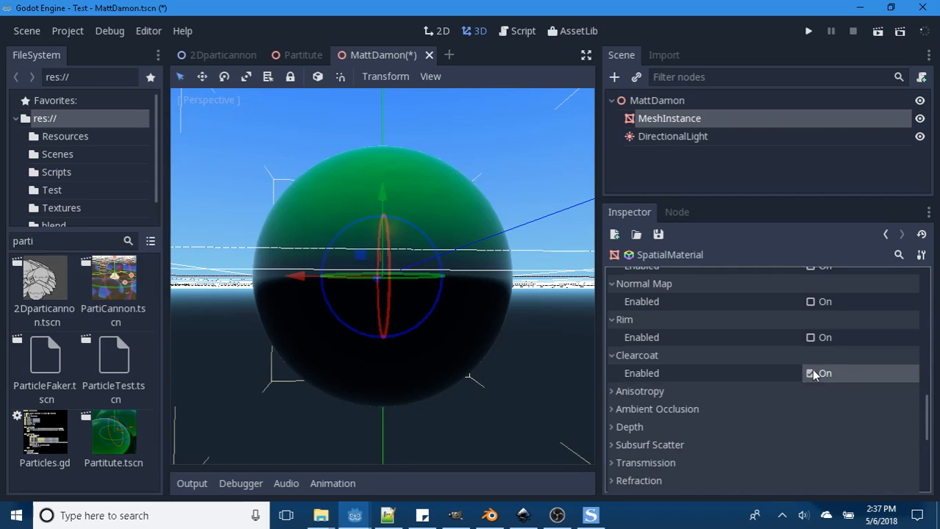
{"action": "left_click", "coordinate": [812, 374]}
{"action": "left_click", "coordinate": [814, 374]}
{"action": "left_click", "coordinate": [814, 374]}
{"action": "middle_click_drag", "start_coordinate": [475, 241], "coordinate": [449, 302]}
{"action": "left_click", "coordinate": [810, 373]}
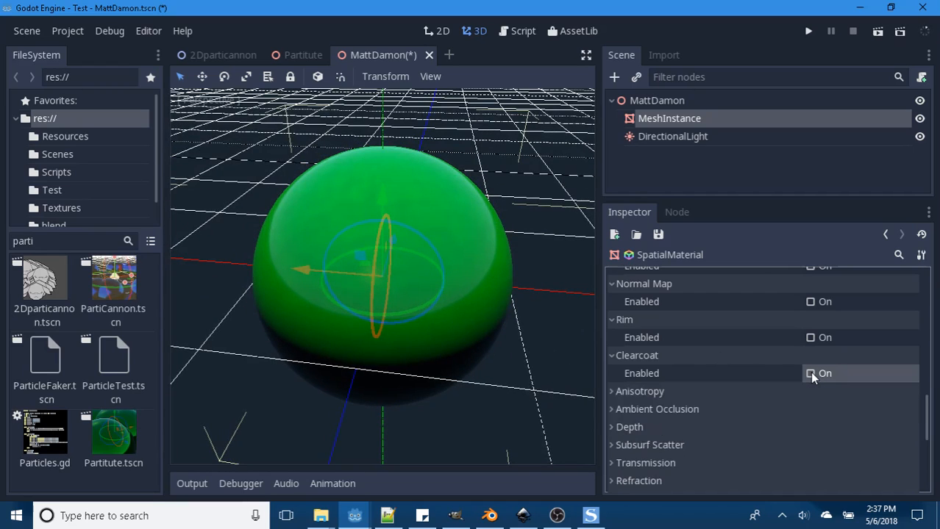
{"action": "left_click", "coordinate": [811, 373]}
- Set the Clearcoat Gloss to 1
{"action": "left_click", "coordinate": [816, 410]}
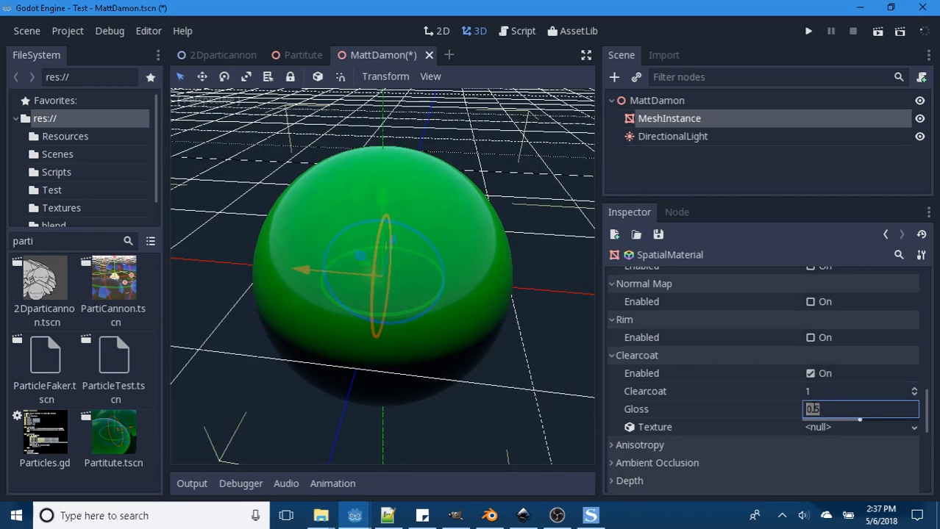
{"action": "type", "text": "1"}
{"action": "key", "text": "Return"}
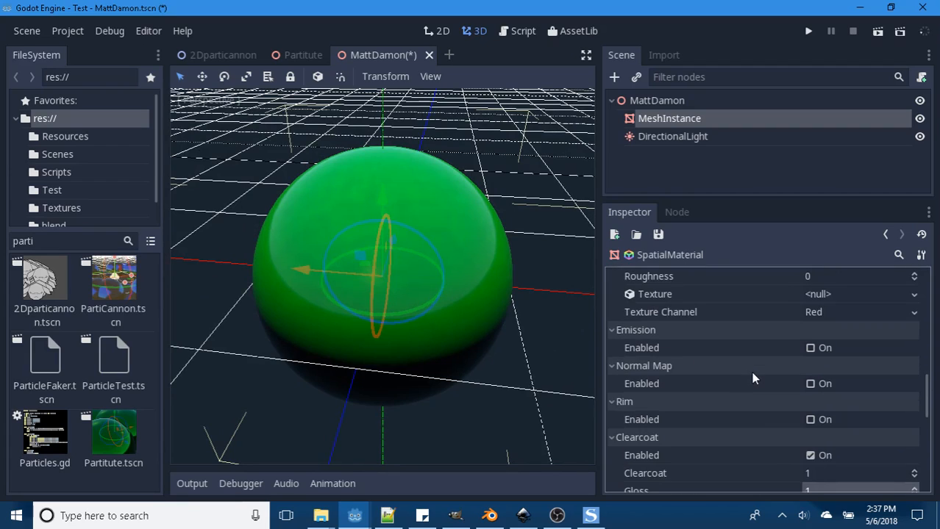
- Try a Roughness of 1 with Clearcoat enabled, and set Roughness back to 0
{"action": "scroll", "coordinate": [754, 379], "scroll_direction": "up", "scroll_amount": 5}
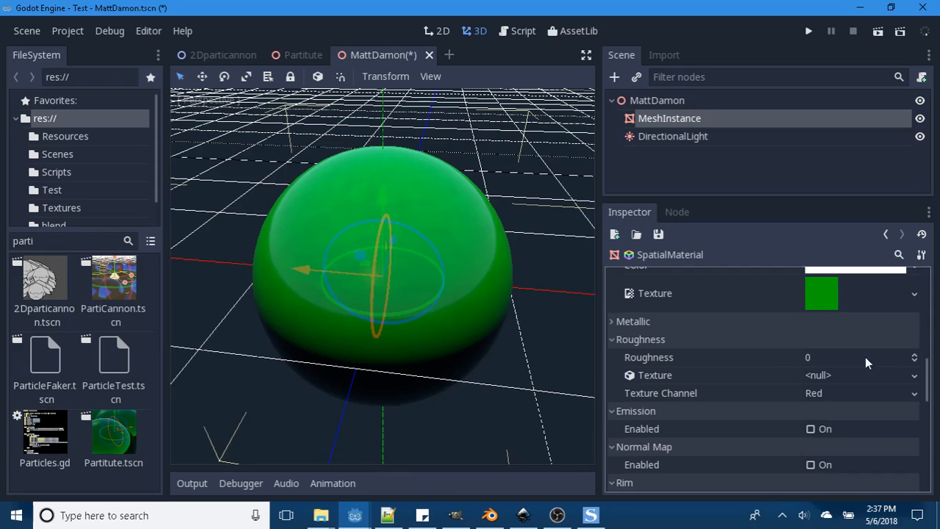
{"action": "left_click", "coordinate": [808, 357]}
{"action": "type", "text": "1"}
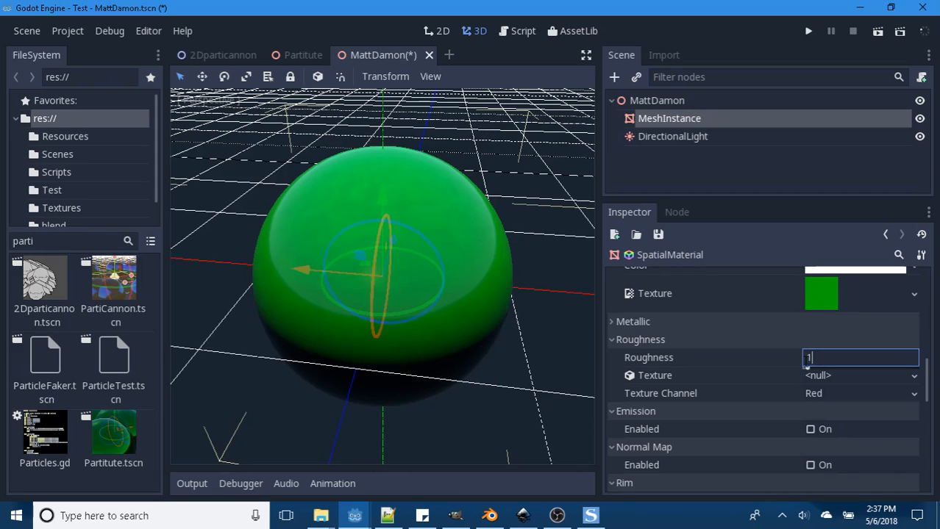
{"action": "key", "text": "Return"}
{"action": "left_click", "coordinate": [813, 360]}
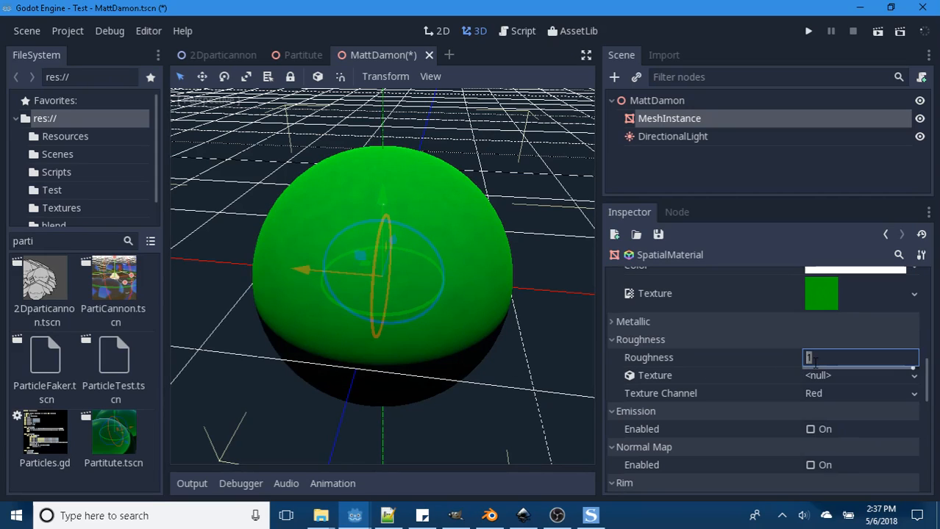
{"action": "type", "text": "0"}
{"action": "key", "text": "Return"}
- Toggle Clearcoat to compare the sphere with and without it, leaving the effect disabled
{"action": "scroll", "coordinate": [774, 396], "scroll_direction": "down", "scroll_amount": 5}
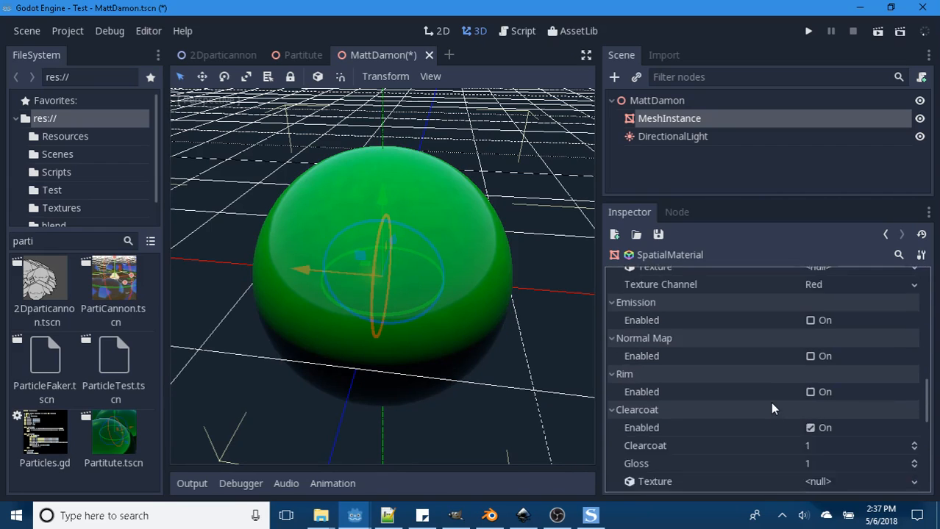
{"action": "left_click", "coordinate": [810, 374]}
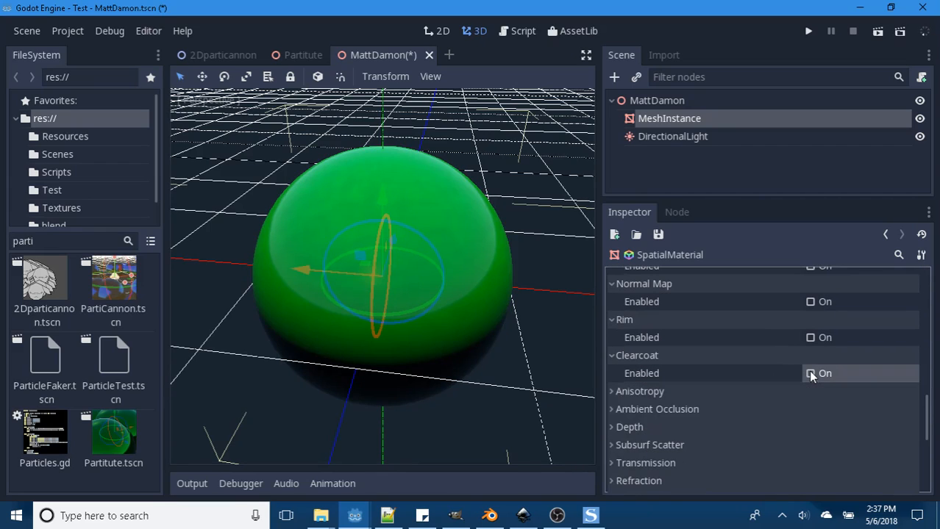
{"action": "left_click", "coordinate": [810, 374]}
{"action": "left_click", "coordinate": [809, 374]}
- Enable Anisotropy, set its value to 1, and orbit around the sphere to inspect the effect
{"action": "scroll", "coordinate": [732, 384], "scroll_direction": "down", "scroll_amount": 1}
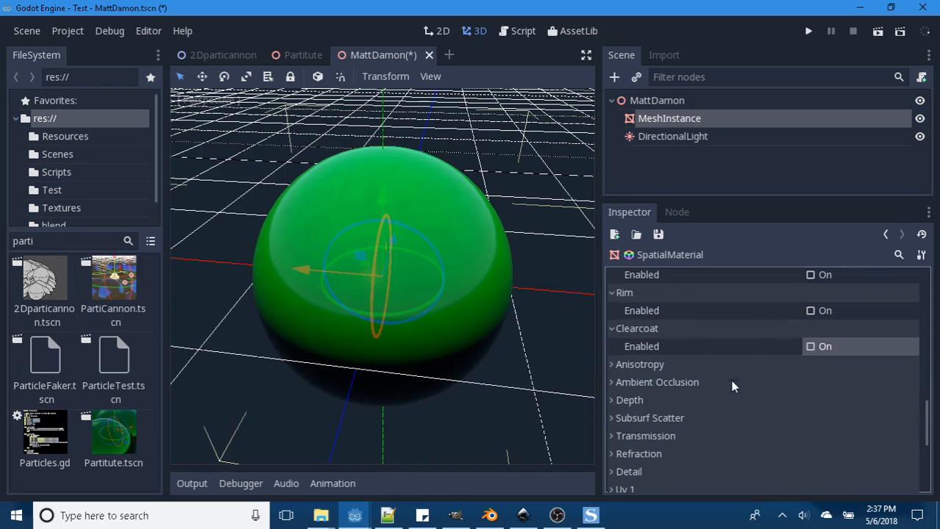
{"action": "left_click", "coordinate": [611, 364]}
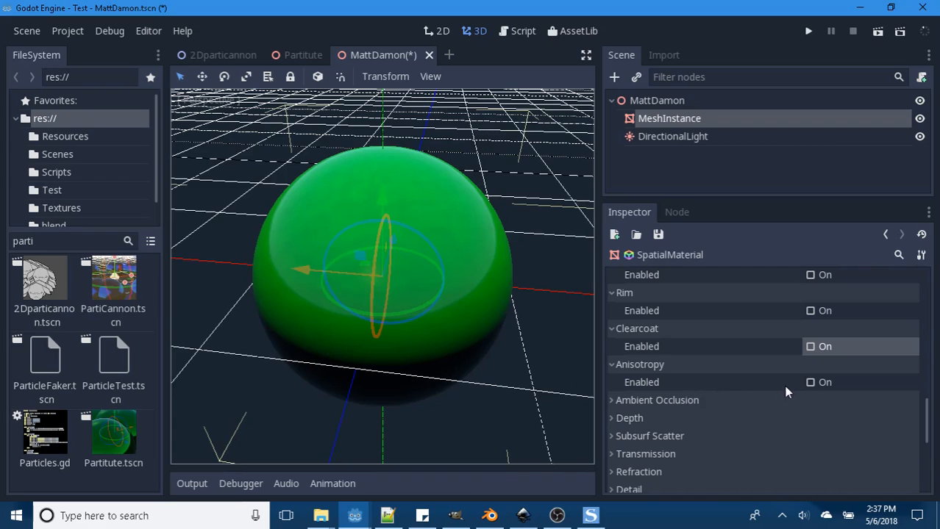
{"action": "left_click", "coordinate": [811, 382]}
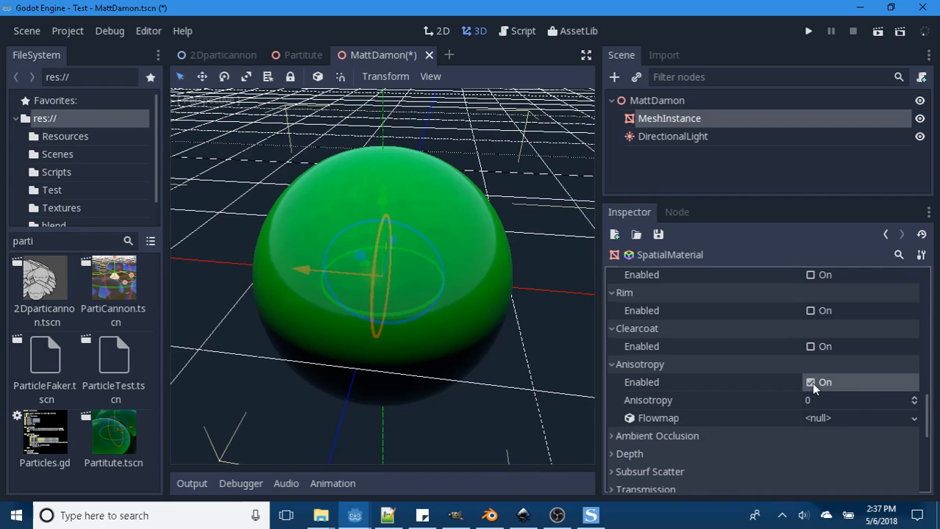
{"action": "left_click", "coordinate": [811, 382]}
{"action": "left_click", "coordinate": [811, 382]}
{"action": "left_click", "coordinate": [803, 400]}
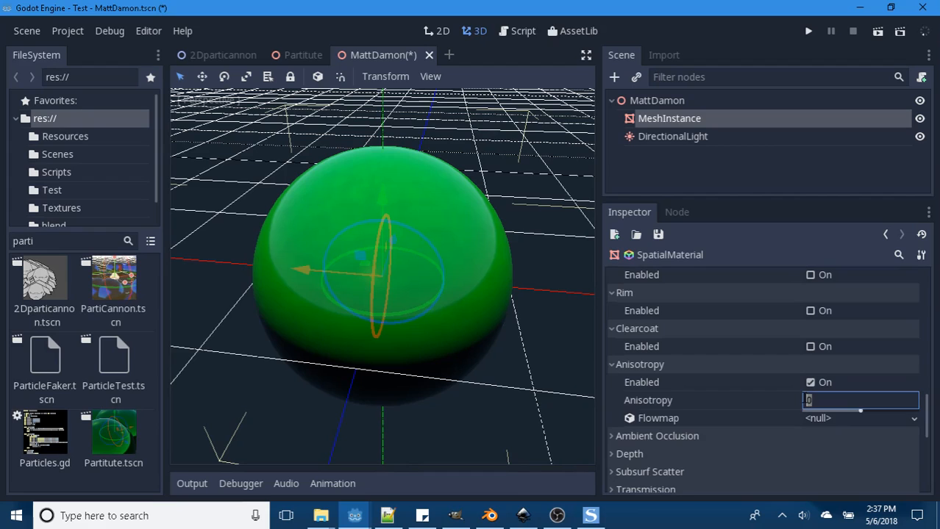
{"action": "type", "text": "1"}
{"action": "key", "text": "Return"}
{"action": "middle_click_drag", "start_coordinate": [532, 401], "coordinate": [419, 390]}
- Set the Anisotropy value back to 0 and disable the effect
{"action": "left_click", "coordinate": [809, 401]}
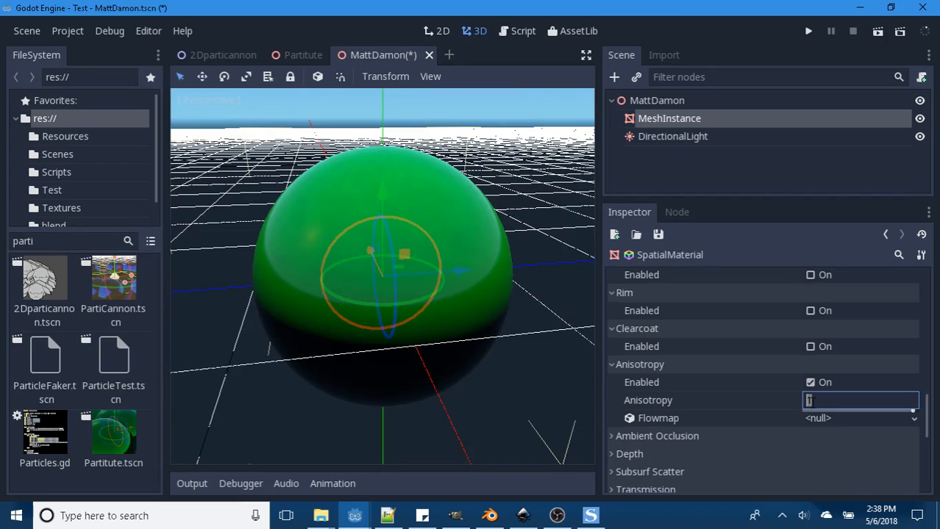
{"action": "type", "text": "0"}
{"action": "key", "text": "Return"}
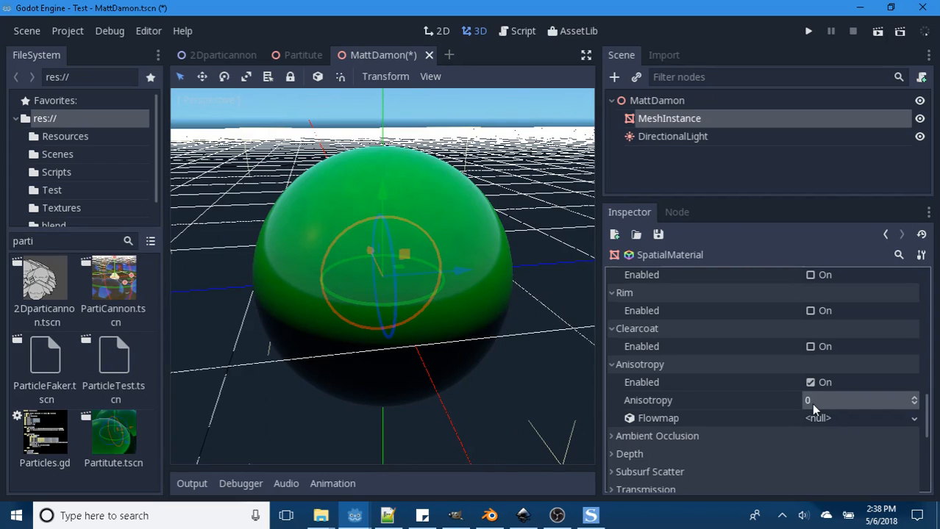
{"action": "left_click", "coordinate": [809, 383]}
- Enable Ambient Occlusion to examine its parameters, and disable it again
{"action": "scroll", "coordinate": [633, 375], "scroll_direction": "down", "scroll_amount": 2}
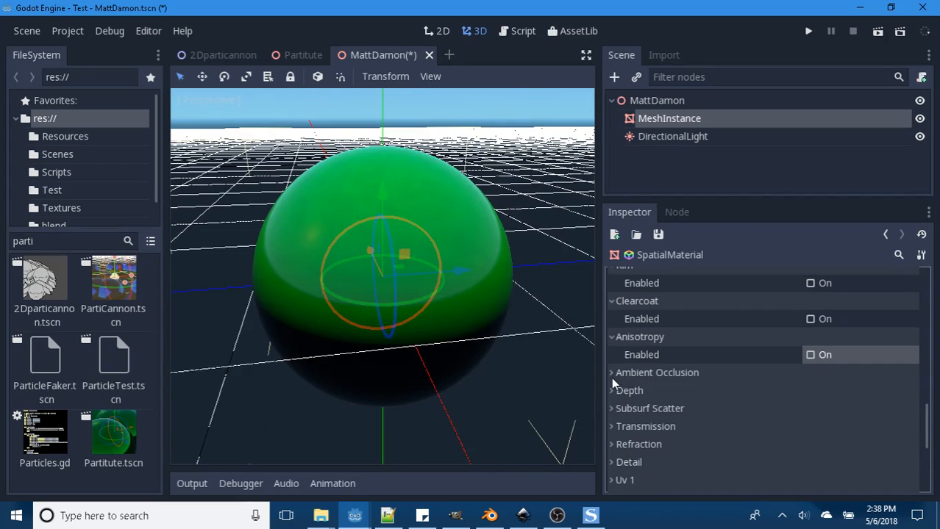
{"action": "left_click", "coordinate": [614, 374]}
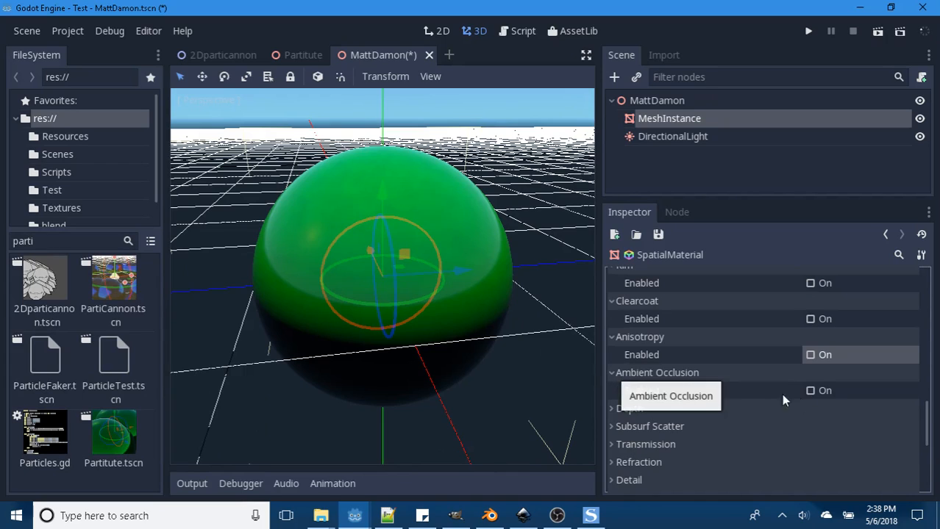
{"action": "left_click", "coordinate": [810, 392]}
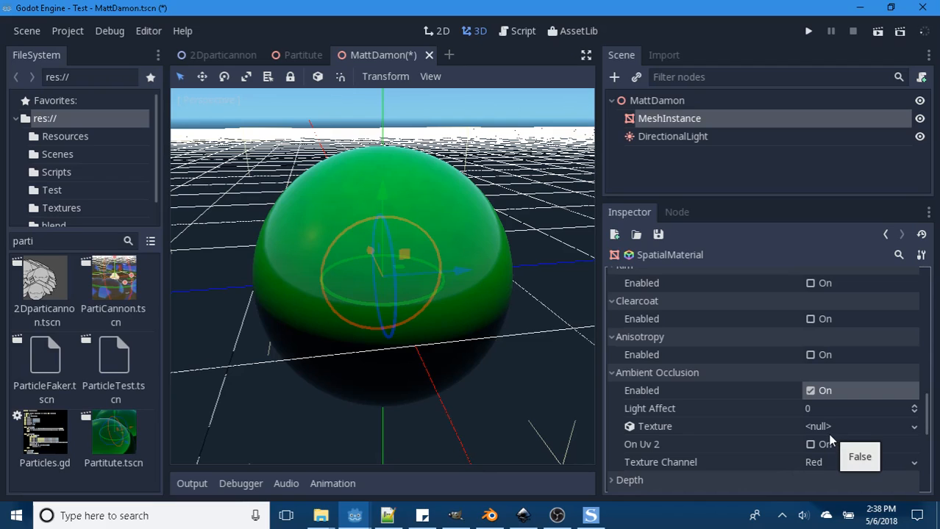
{"action": "left_click", "coordinate": [809, 391]}
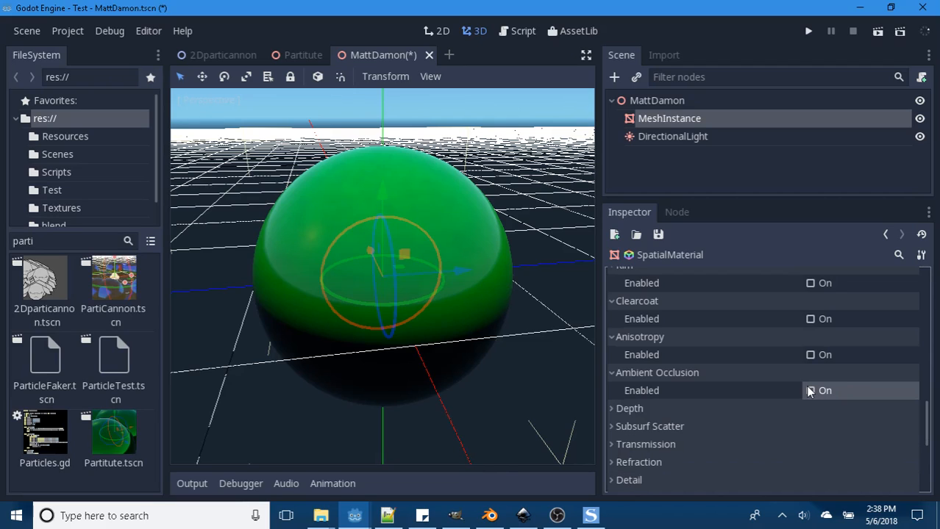
- Enable the material's Depth effect, inspect the sphere from farther and nearer, and disable Depth again
{"action": "left_click", "coordinate": [614, 408]}
{"action": "scroll", "coordinate": [748, 389], "scroll_direction": "down", "scroll_amount": 2}
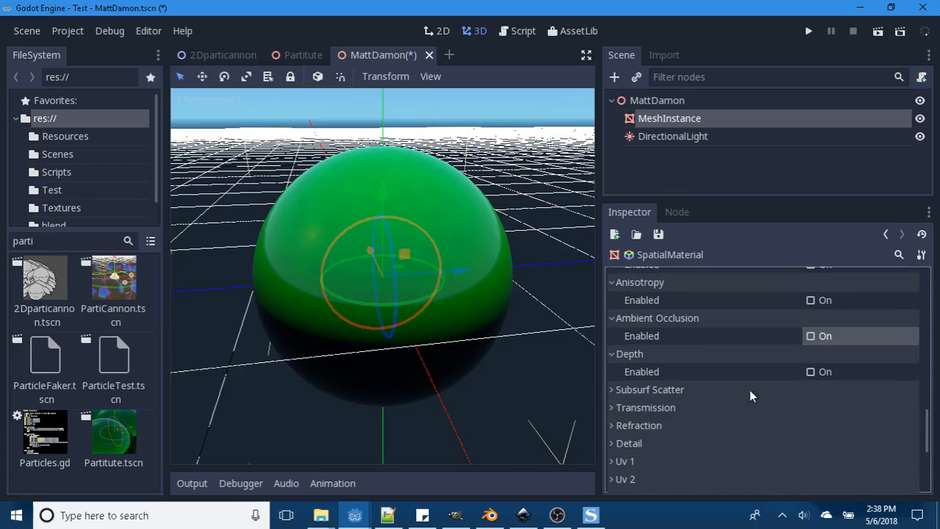
{"action": "left_click", "coordinate": [810, 372]}
{"action": "scroll", "coordinate": [448, 336], "scroll_direction": "down", "scroll_amount": 5}
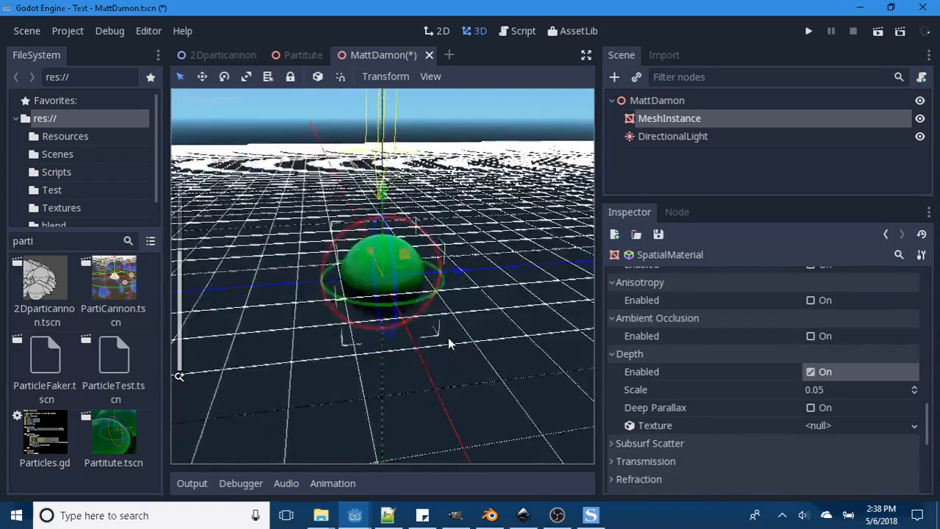
{"action": "scroll", "coordinate": [447, 338], "scroll_direction": "up", "scroll_amount": 6}
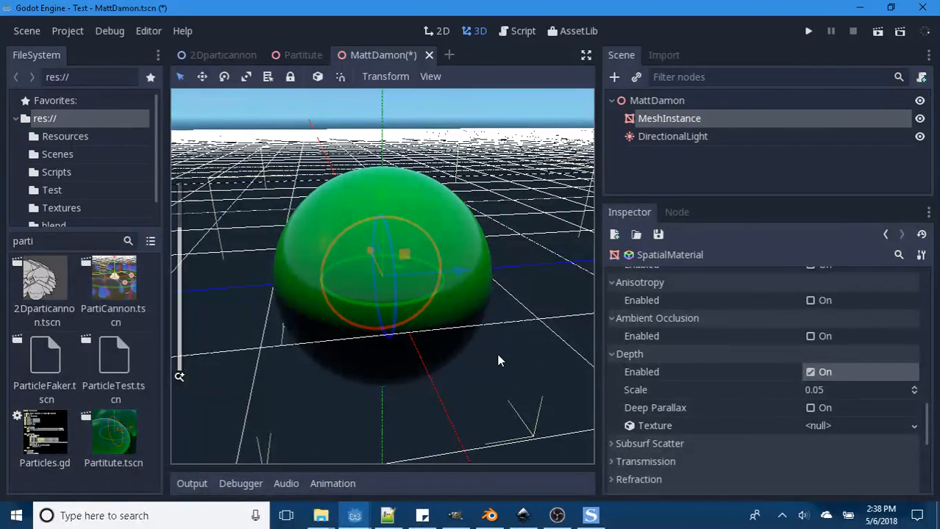
{"action": "left_click", "coordinate": [810, 372]}
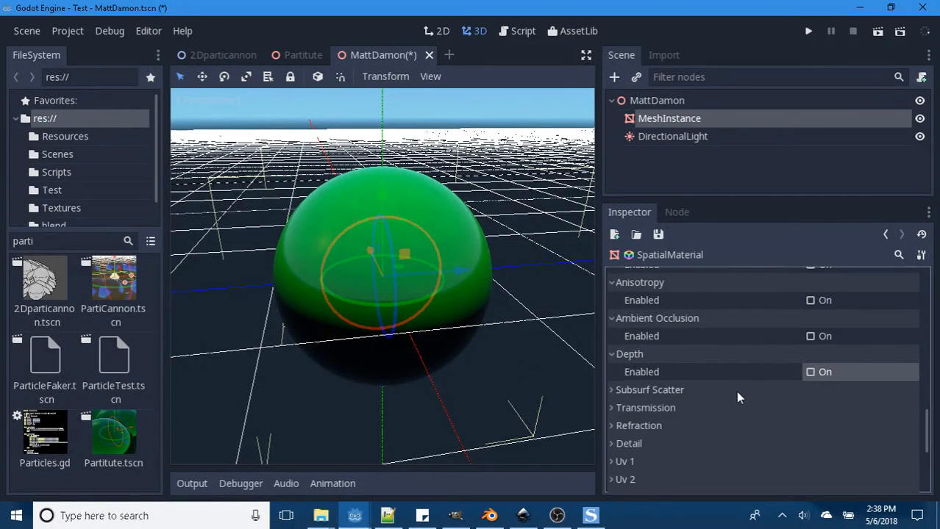
- Enable Subsurf Scatter on the material and set its Strength to 1
{"action": "left_click", "coordinate": [610, 390]}
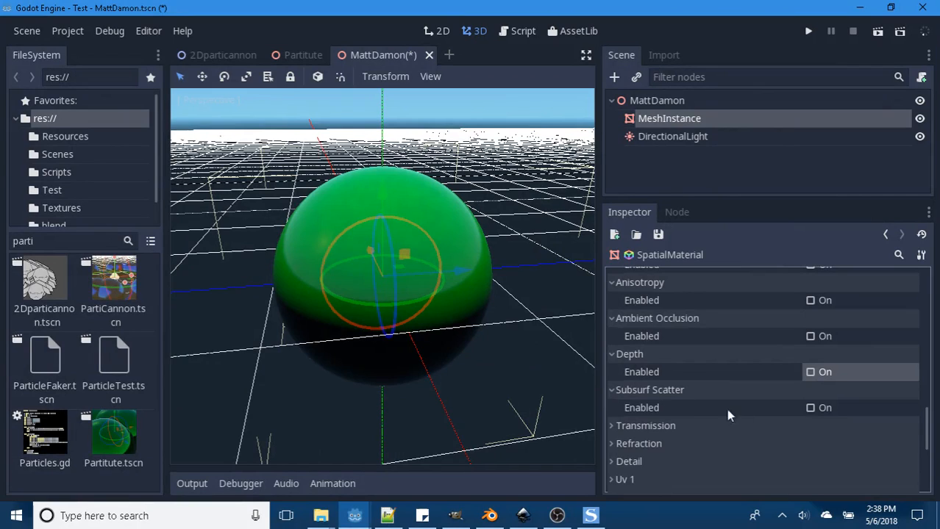
{"action": "left_click", "coordinate": [810, 408]}
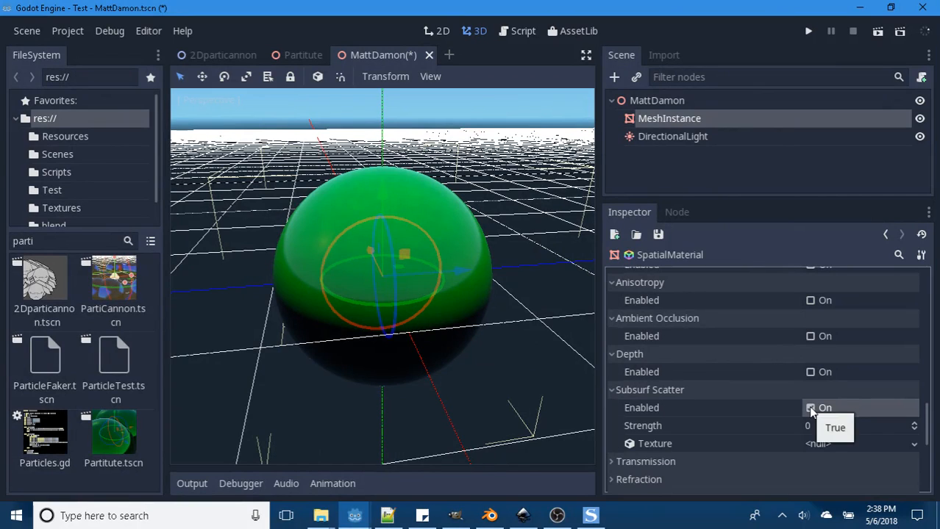
{"action": "left_click", "coordinate": [809, 408]}
{"action": "left_click", "coordinate": [810, 408]}
{"action": "left_click", "coordinate": [808, 425]}
{"action": "type", "text": "1"}
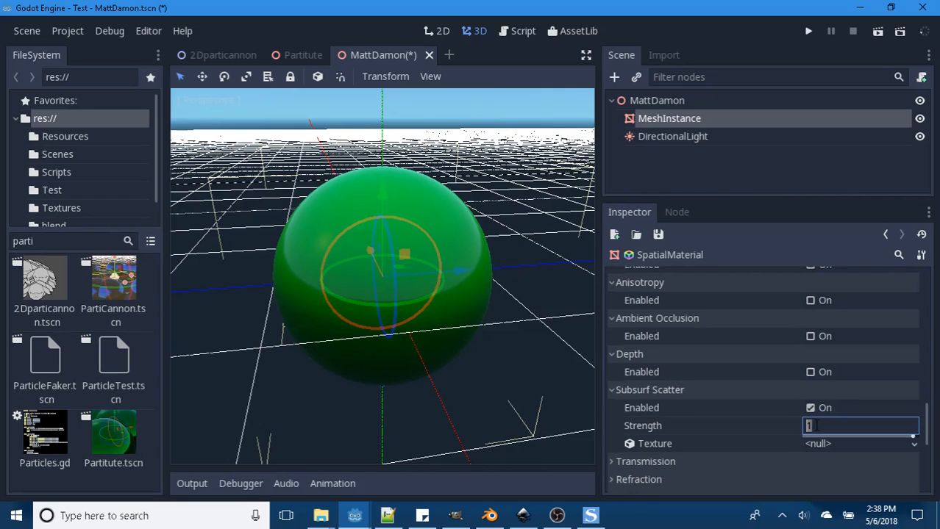
{"action": "key", "text": "Return"}
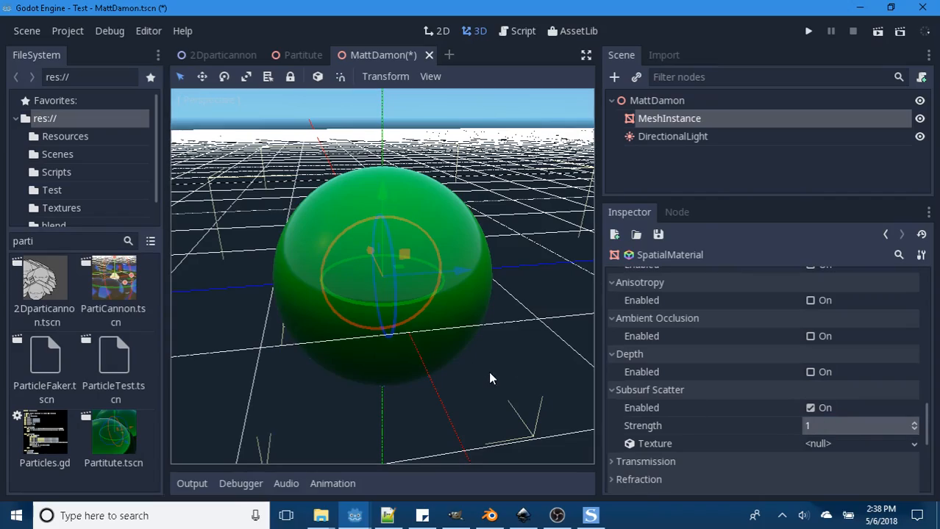
- Orbit around the sphere and toggle Subsurf Scatter off and on to compare its shaded underside
{"action": "middle_click_drag", "start_coordinate": [488, 371], "coordinate": [402, 515]}
{"action": "middle_click_drag", "start_coordinate": [412, 382], "coordinate": [494, 388]}
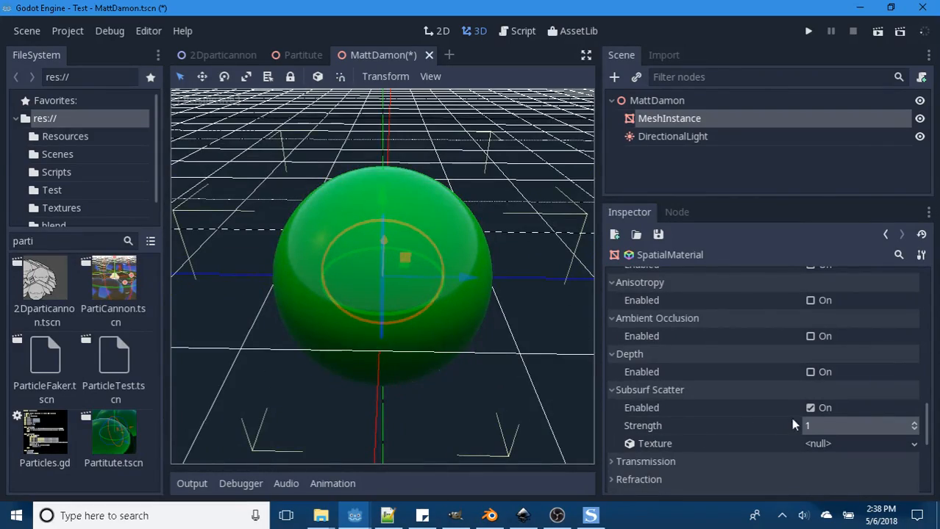
{"action": "left_click", "coordinate": [810, 408]}
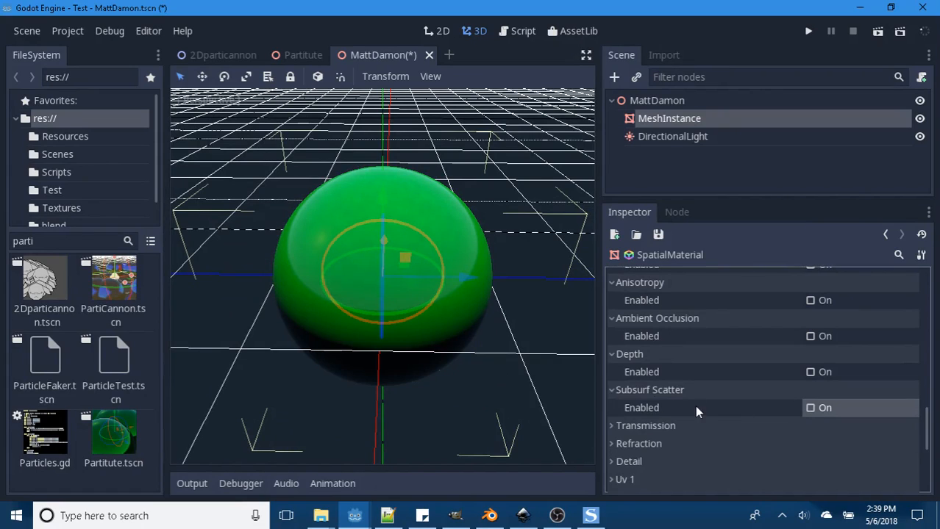
{"action": "scroll", "coordinate": [694, 405], "scroll_direction": "down", "scroll_amount": 2}
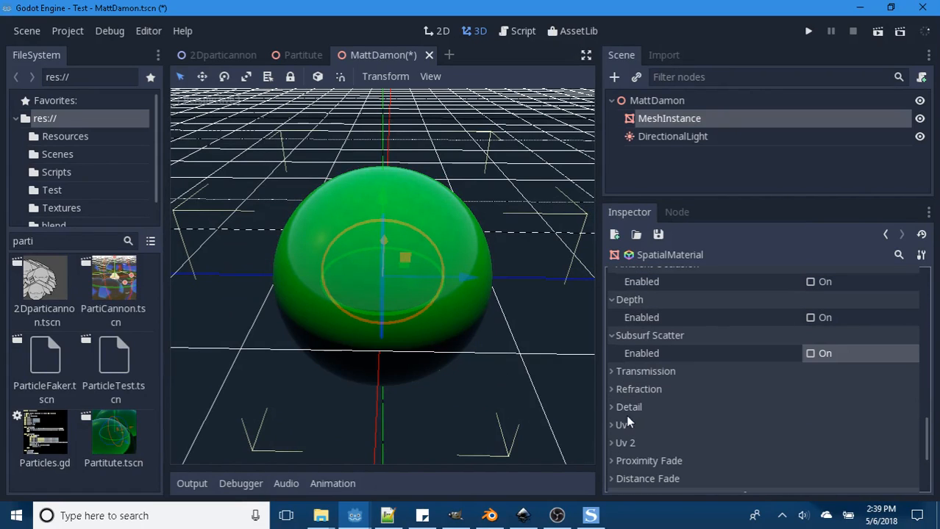
{"action": "left_click", "coordinate": [809, 353]}
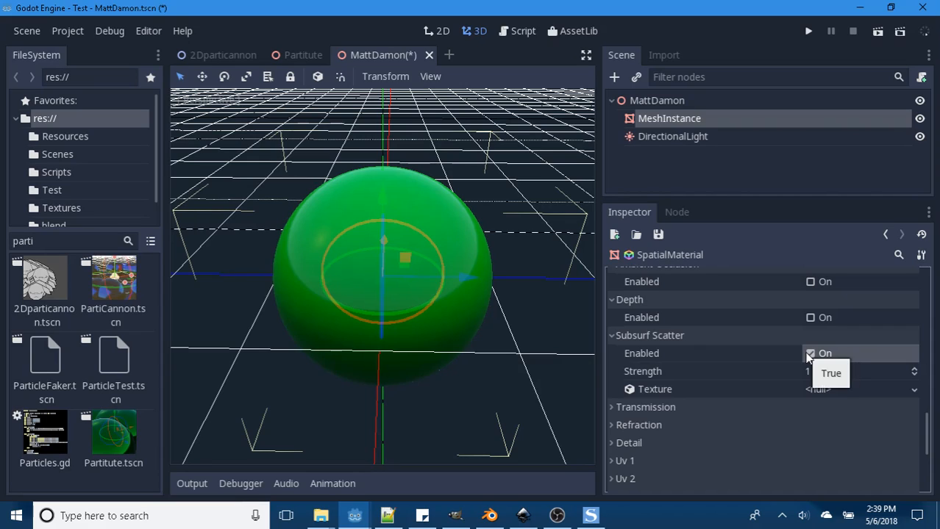
- Toggle Subsurf Scatter once more to compare the sphere's underside, and leave it disabled
{"action": "left_click", "coordinate": [809, 355]}
{"action": "left_click", "coordinate": [810, 355]}
- Enable Transmission with the colour 823b3b, inspect the sphere's shading from above, and disable Transmission again
{"action": "left_click", "coordinate": [611, 371]}
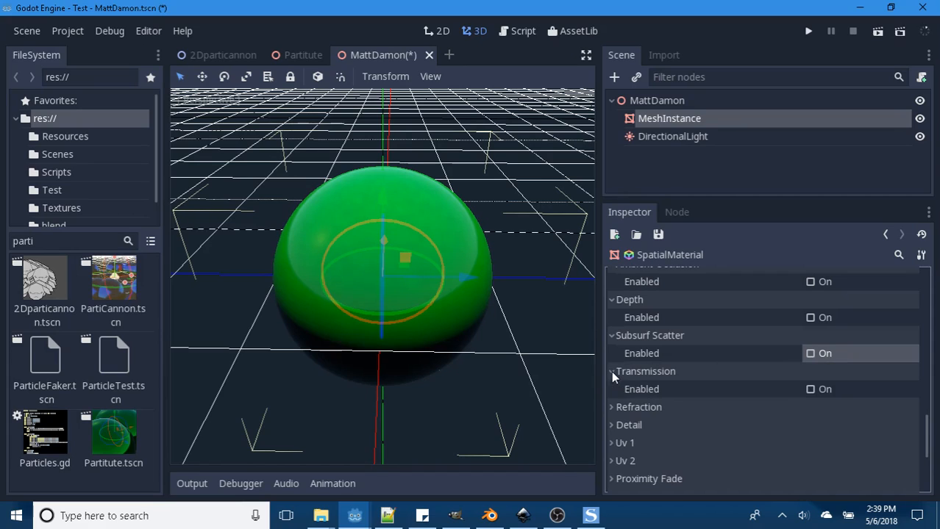
{"action": "scroll", "coordinate": [758, 374], "scroll_direction": "down", "scroll_amount": 1}
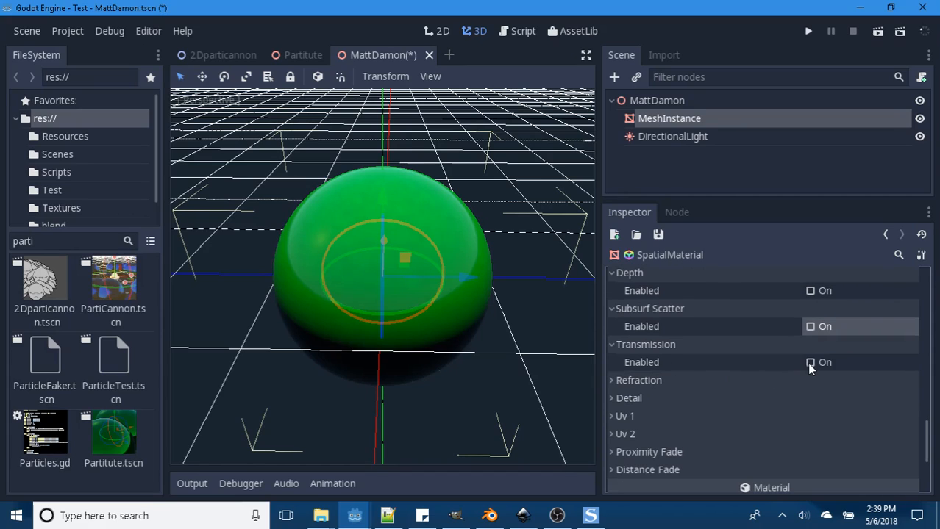
{"action": "left_click", "coordinate": [810, 362]}
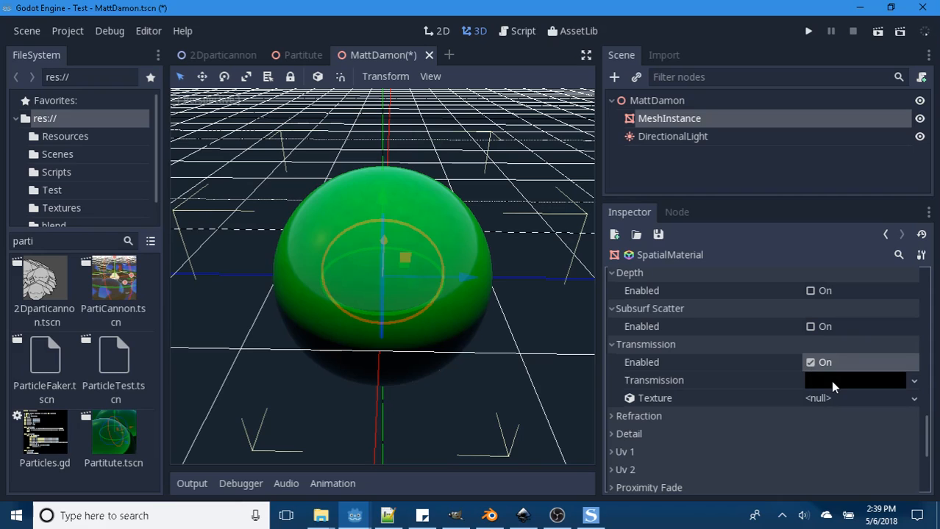
{"action": "left_click", "coordinate": [830, 380]}
{"action": "left_click_drag", "start_coordinate": [780, 287], "coordinate": [815, 299]}
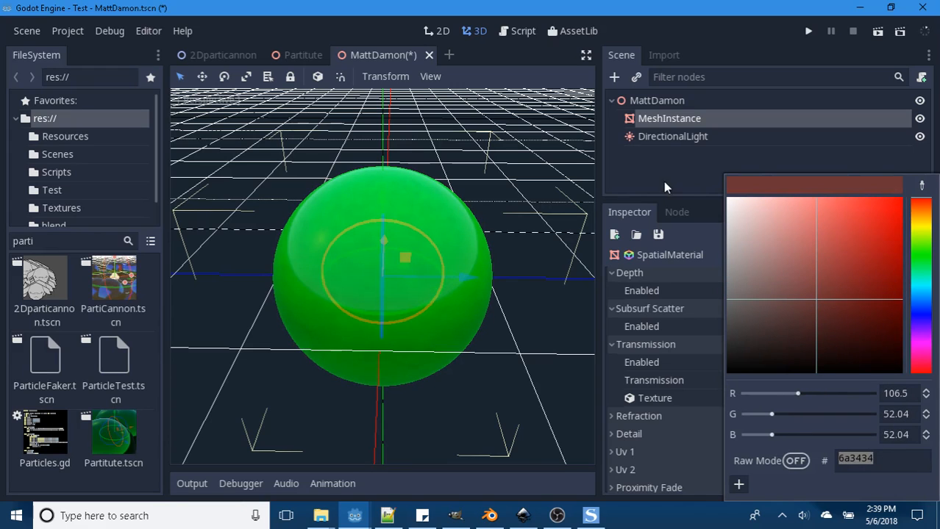
{"action": "left_click_drag", "start_coordinate": [772, 251], "coordinate": [821, 282]}
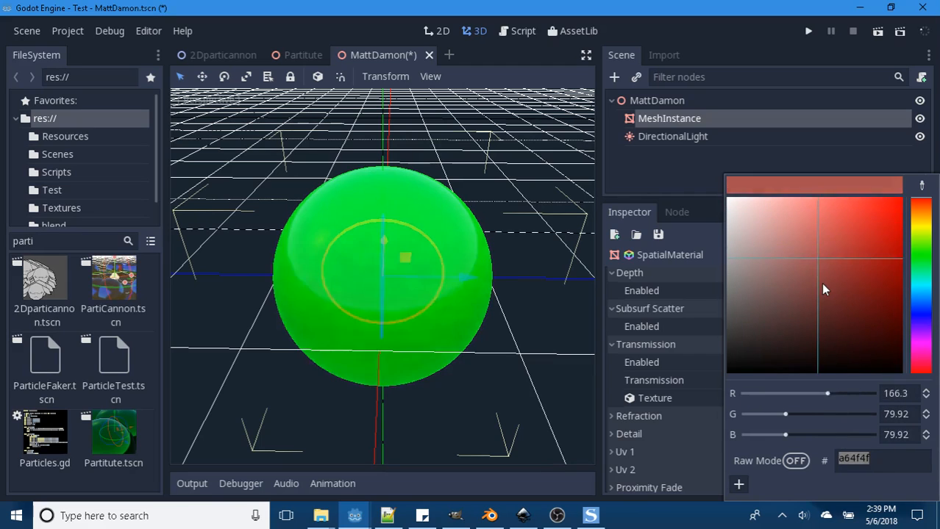
{"action": "left_click", "coordinate": [702, 202]}
{"action": "middle_click_drag", "start_coordinate": [558, 227], "coordinate": [515, 346]}
{"action": "left_click", "coordinate": [808, 362]}
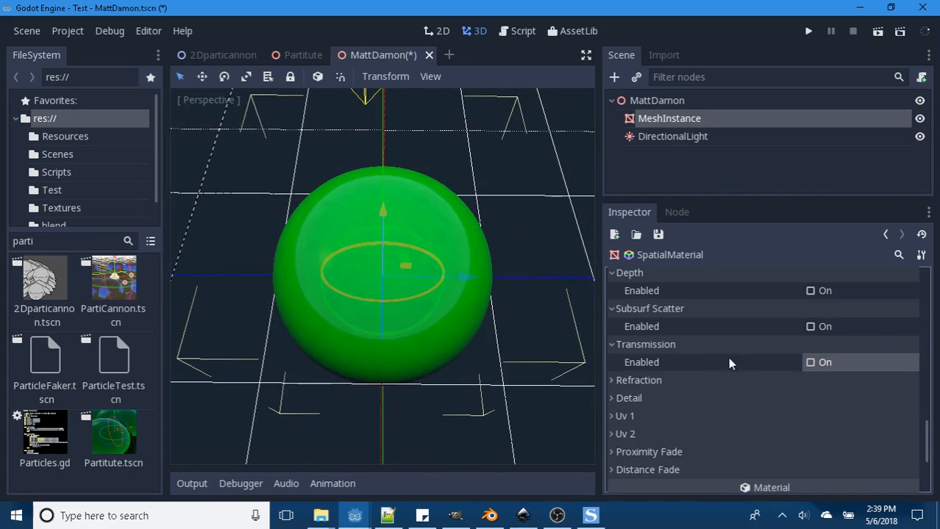
- Enable Refraction with a Scale of 1, view the sphere from another angle, and disable Refraction again
{"action": "left_click", "coordinate": [614, 378]}
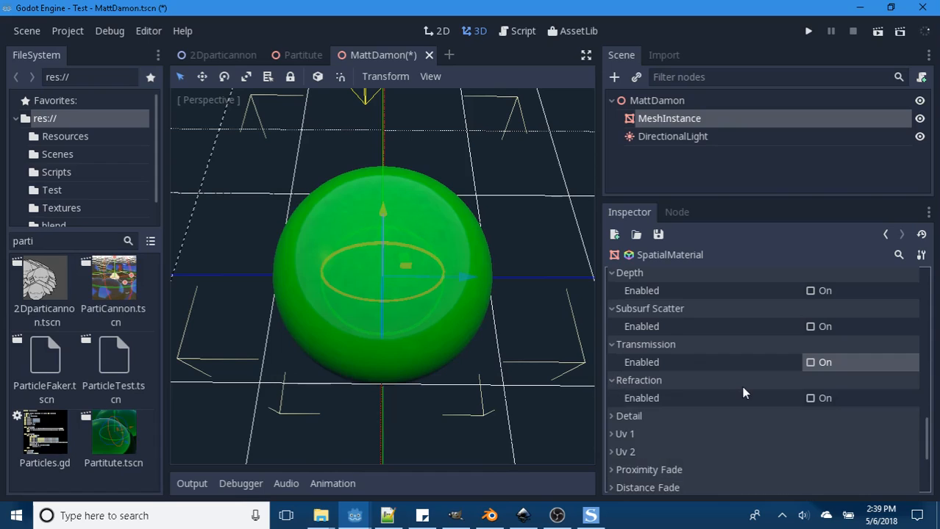
{"action": "left_click", "coordinate": [810, 371]}
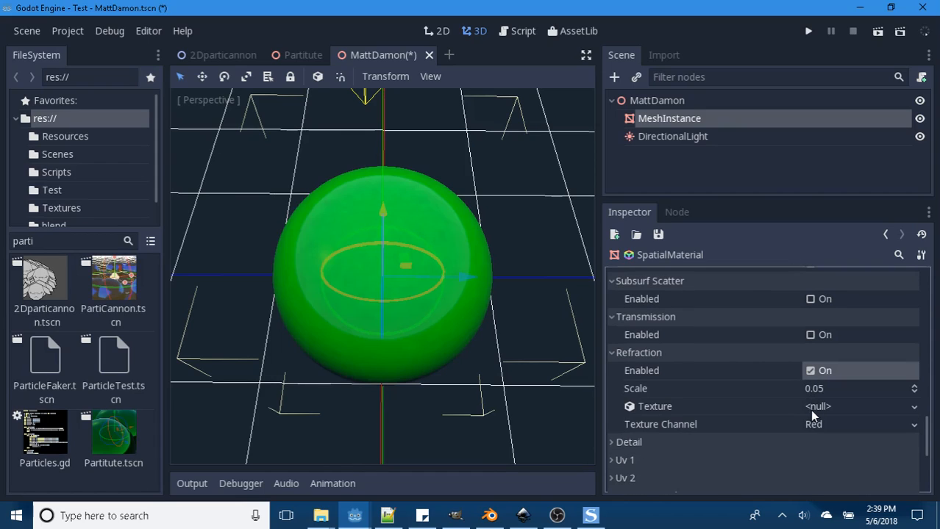
{"action": "left_click", "coordinate": [814, 390]}
{"action": "type", "text": "1"}
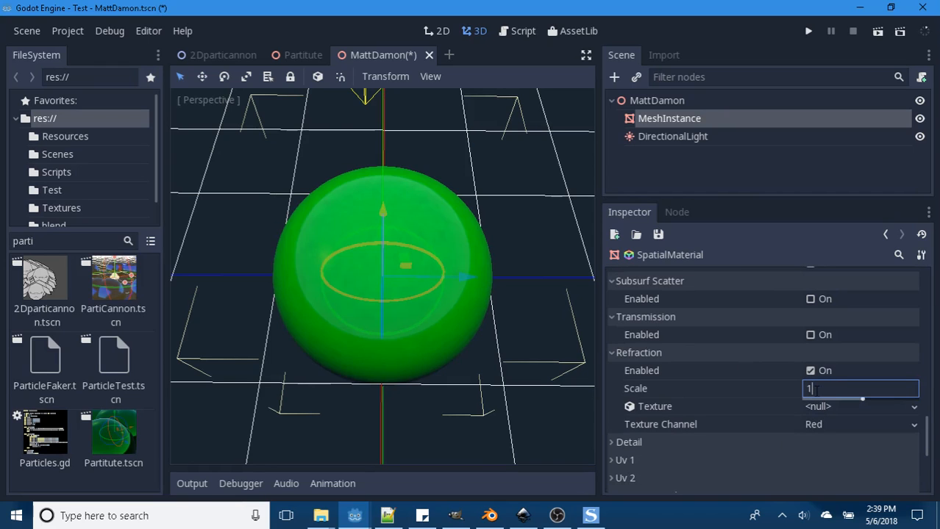
{"action": "key", "text": "Return"}
{"action": "middle_click_drag", "start_coordinate": [500, 361], "coordinate": [450, 339]}
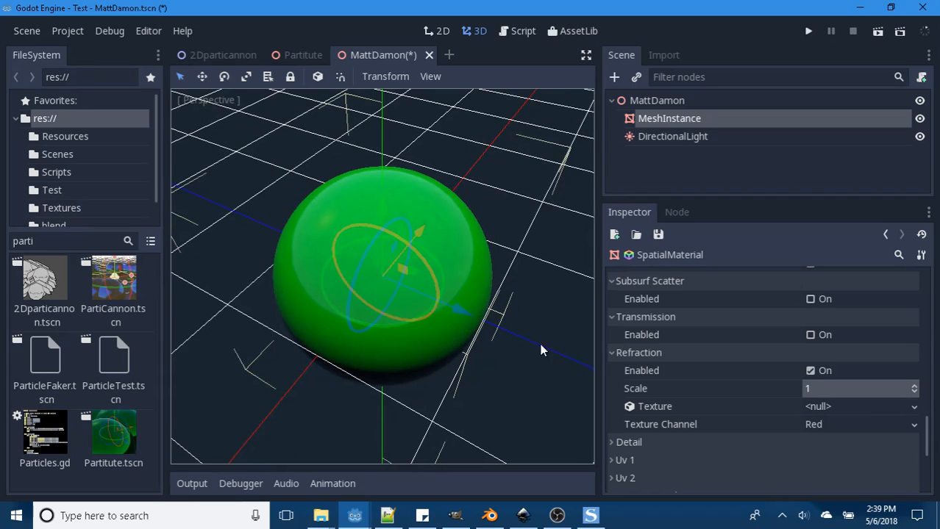
{"action": "left_click", "coordinate": [810, 372]}
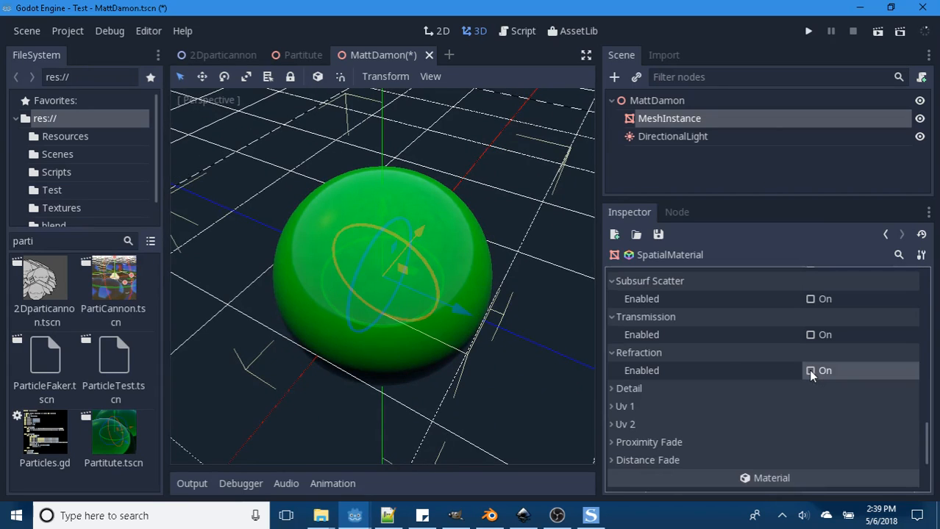
- Enable Detail, inspect the sphere and the Uv Layer choices, and disable Detail again
{"action": "scroll", "coordinate": [706, 384], "scroll_direction": "down", "scroll_amount": 1}
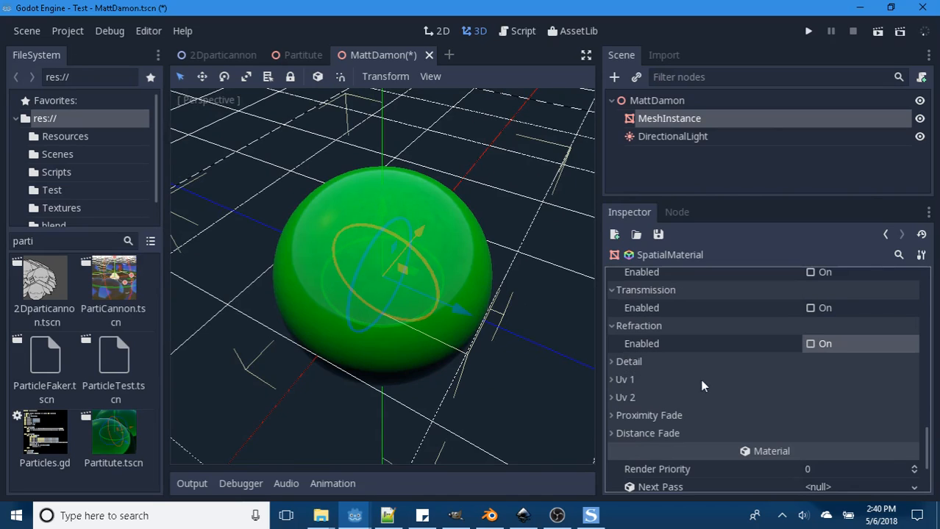
{"action": "left_click", "coordinate": [608, 361]}
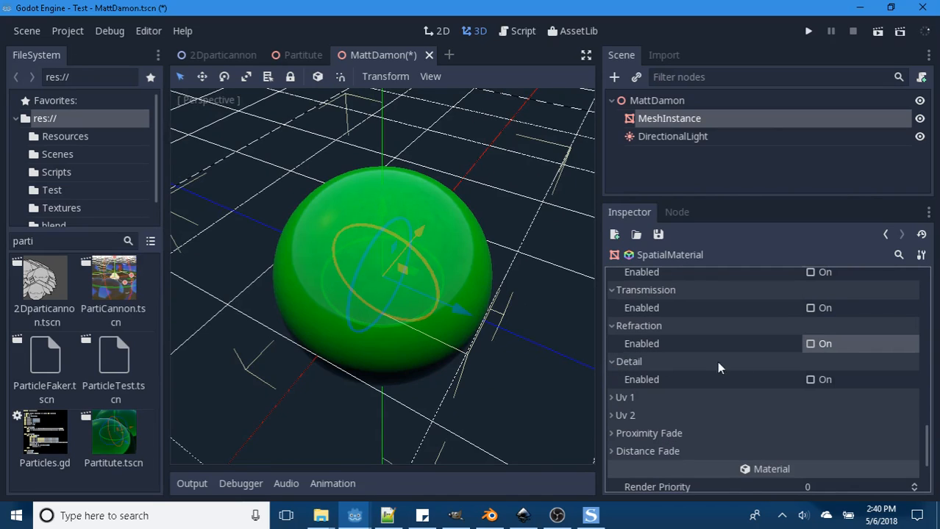
{"action": "left_click", "coordinate": [810, 380]}
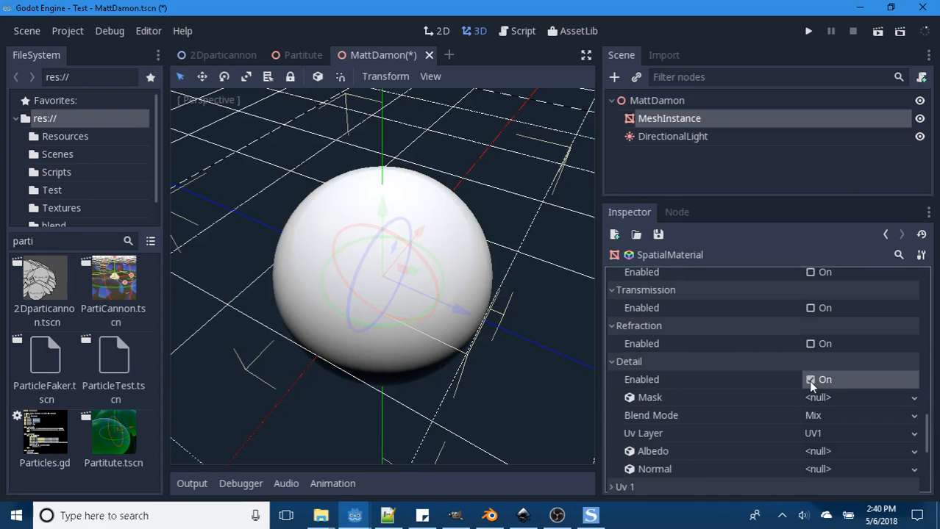
{"action": "scroll", "coordinate": [534, 380], "scroll_direction": "up", "scroll_amount": 5}
{"action": "middle_click_drag", "start_coordinate": [534, 379], "coordinate": [473, 359]}
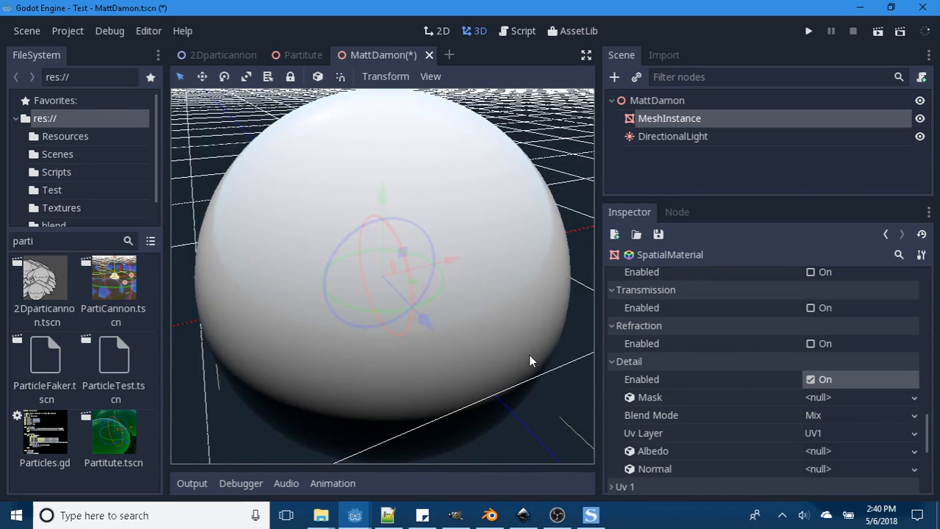
{"action": "scroll", "coordinate": [531, 361], "scroll_direction": "down", "scroll_amount": 3}
{"action": "scroll", "coordinate": [767, 410], "scroll_direction": "down", "scroll_amount": 1}
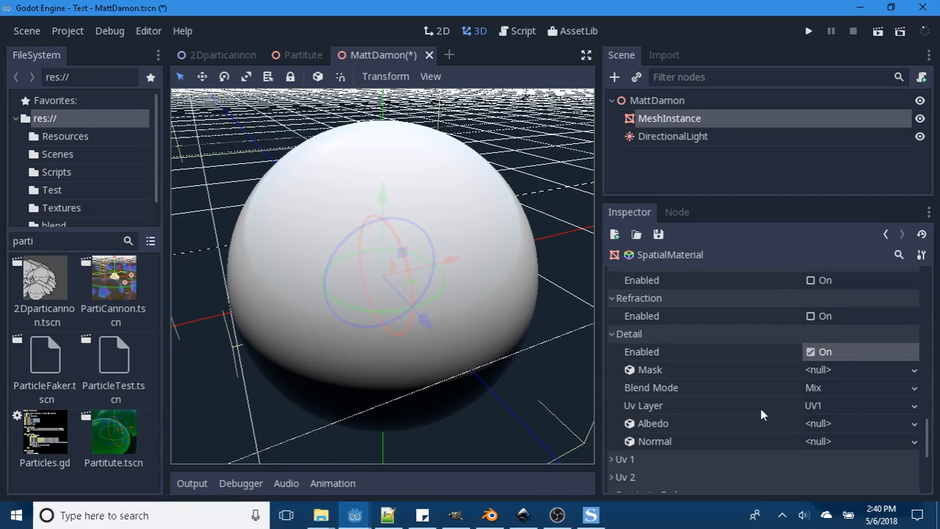
{"action": "left_click", "coordinate": [915, 408]}
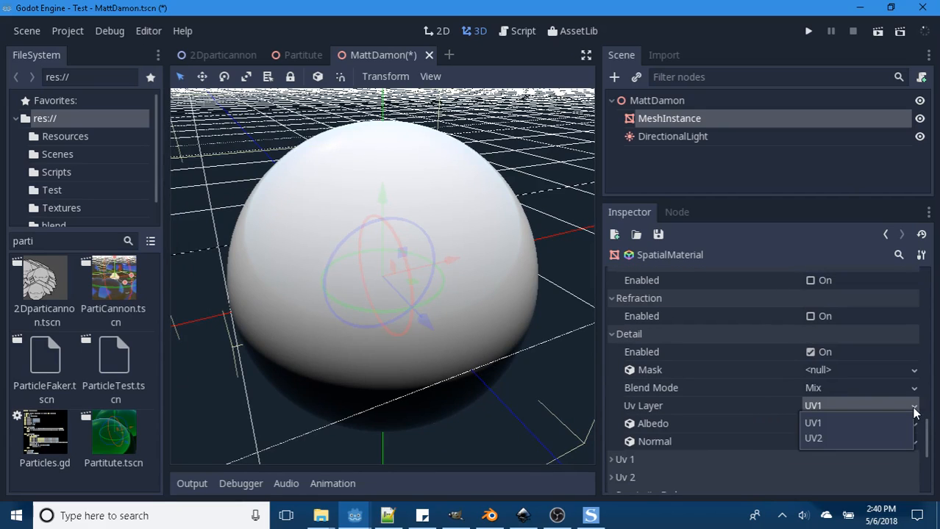
{"action": "left_click", "coordinate": [604, 387]}
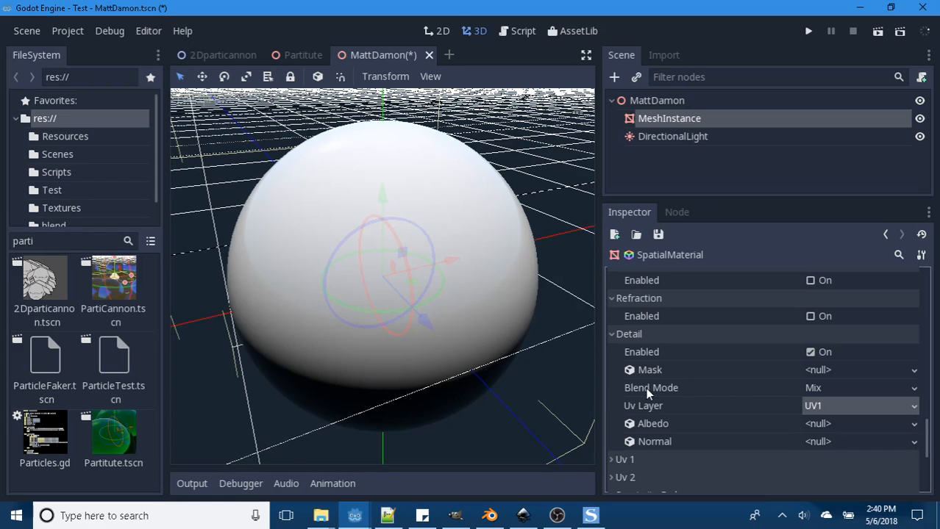
{"action": "left_click", "coordinate": [809, 352]}
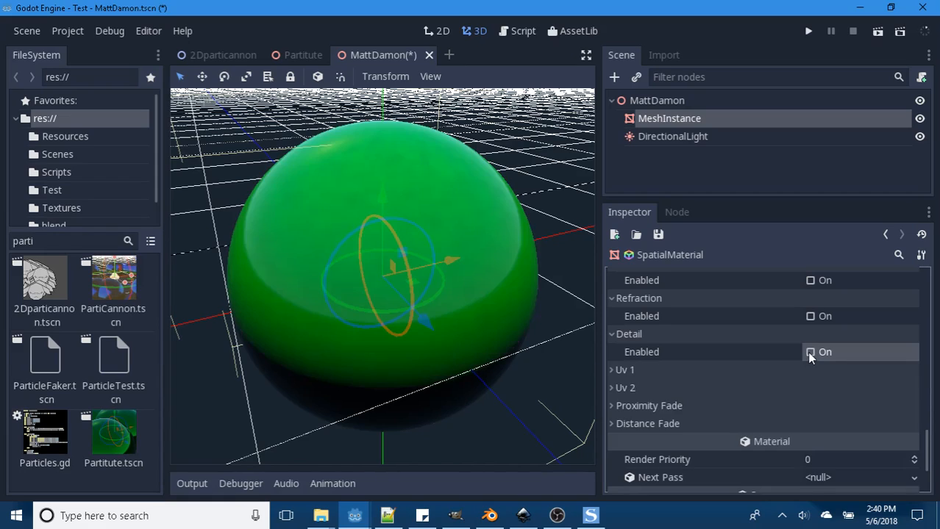
- Enable Detail, load heart1.png from Resources as its Mask, and inspect the masked areas around the sphere
{"action": "left_click", "coordinate": [809, 352]}
{"action": "left_click", "coordinate": [916, 373]}
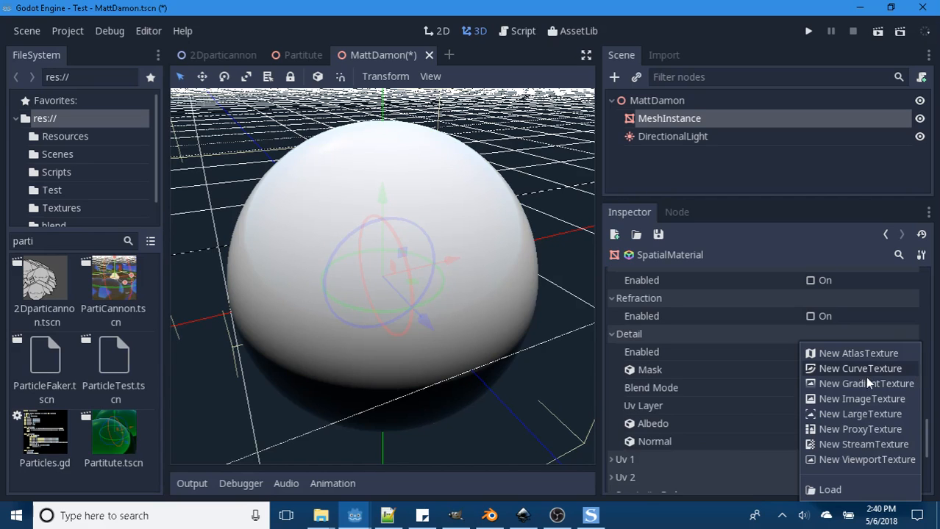
{"action": "left_click", "coordinate": [830, 490]}
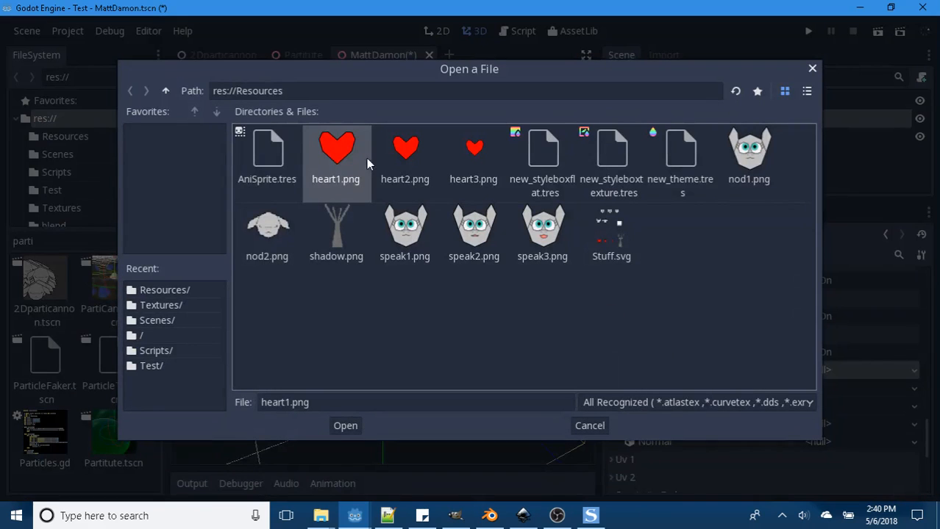
{"action": "left_click", "coordinate": [343, 427]}
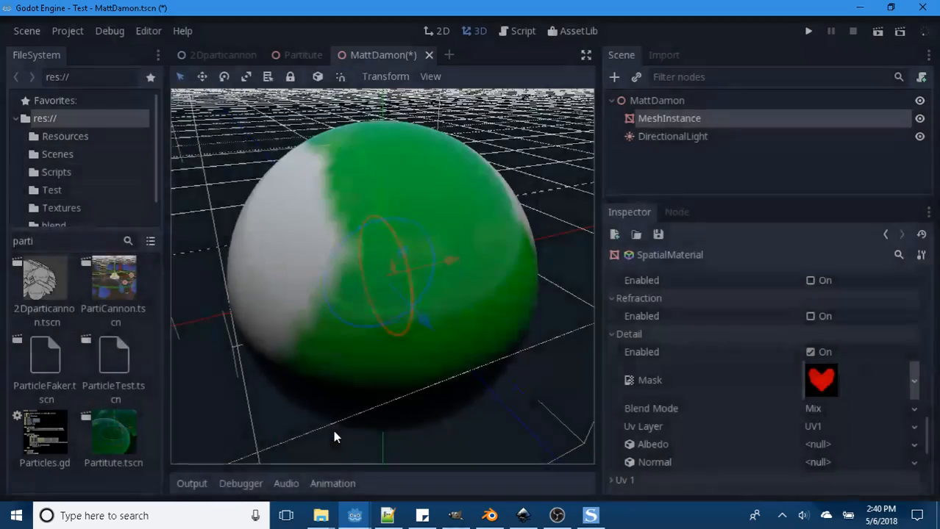
{"action": "middle_click_drag", "start_coordinate": [471, 371], "coordinate": [172, 325]}
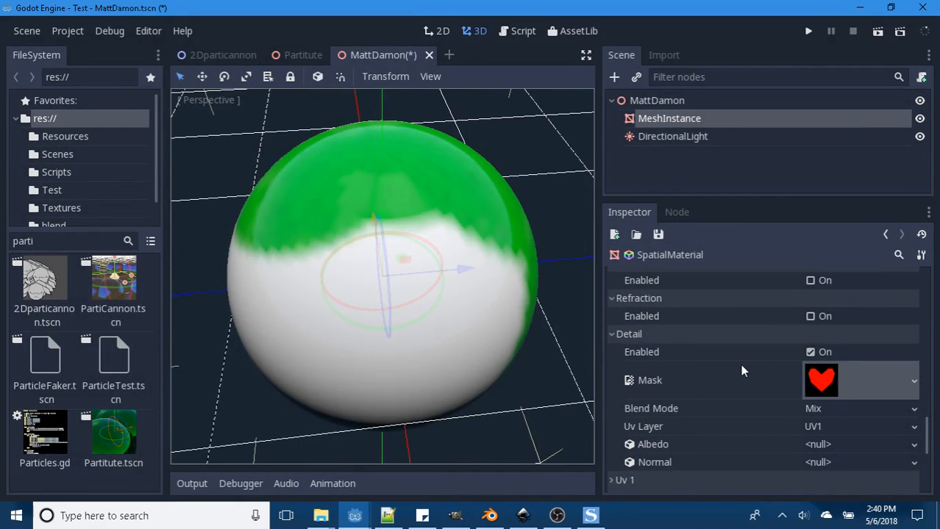
- Load nod2.png from Resources as the Detail Albedo texture and inspect it around the sphere
{"action": "scroll", "coordinate": [740, 364], "scroll_direction": "down", "scroll_amount": 1}
{"action": "scroll", "coordinate": [793, 411], "scroll_direction": "down", "scroll_amount": 1}
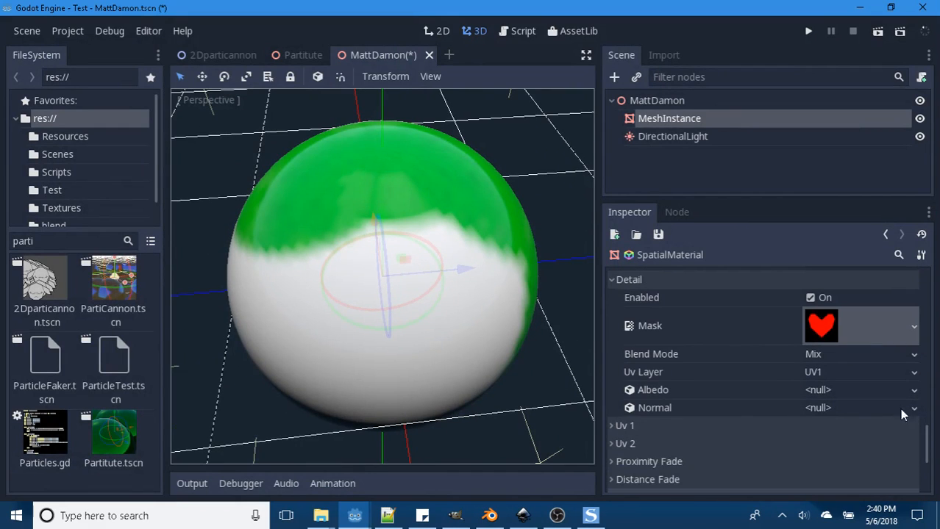
{"action": "left_click", "coordinate": [913, 390]}
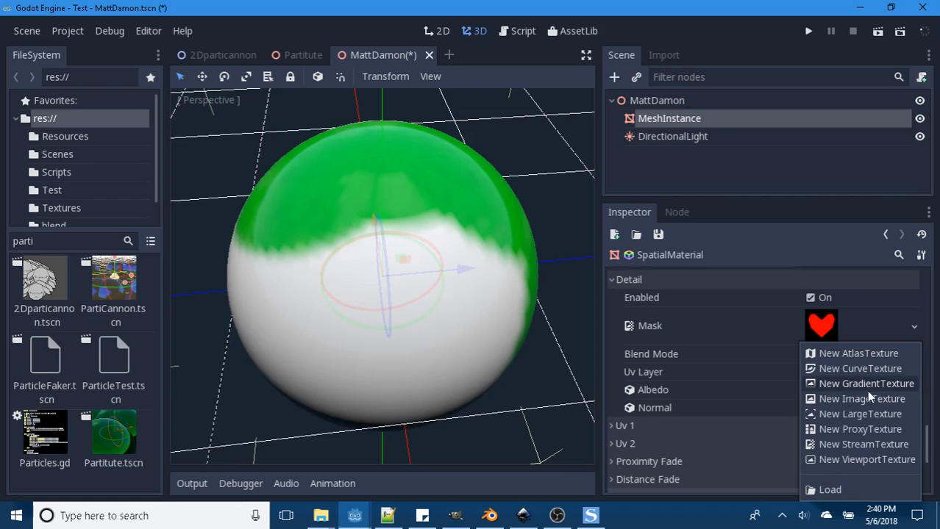
{"action": "left_click", "coordinate": [829, 493]}
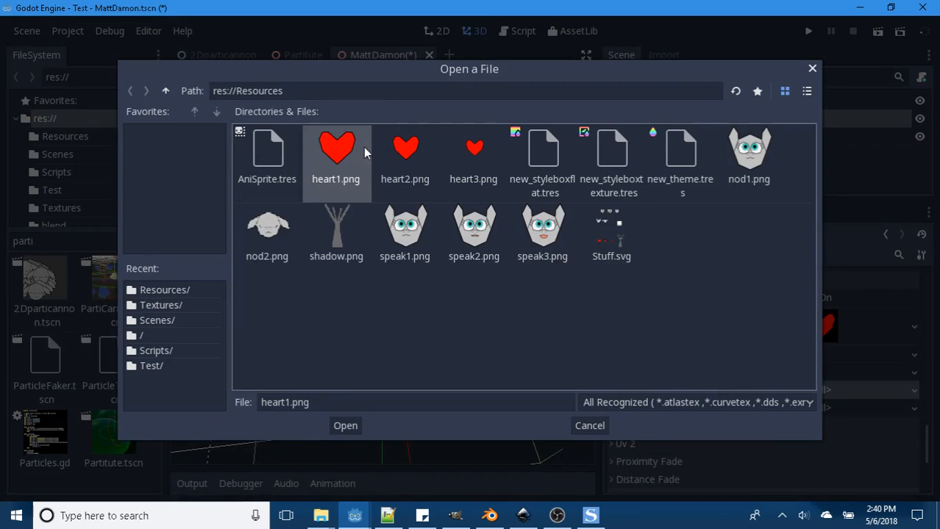
{"action": "left_click", "coordinate": [279, 233]}
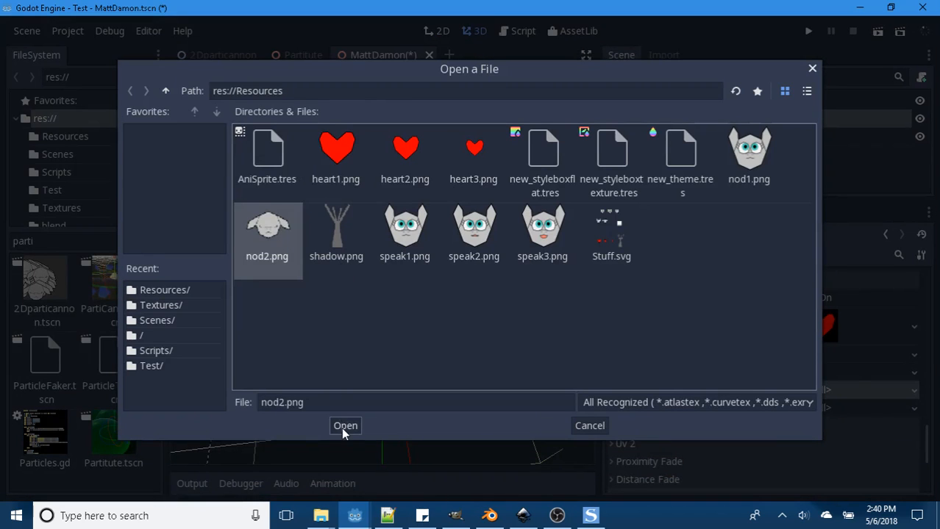
{"action": "left_click", "coordinate": [342, 426]}
{"action": "middle_click_drag", "start_coordinate": [380, 352], "coordinate": [503, 301]}
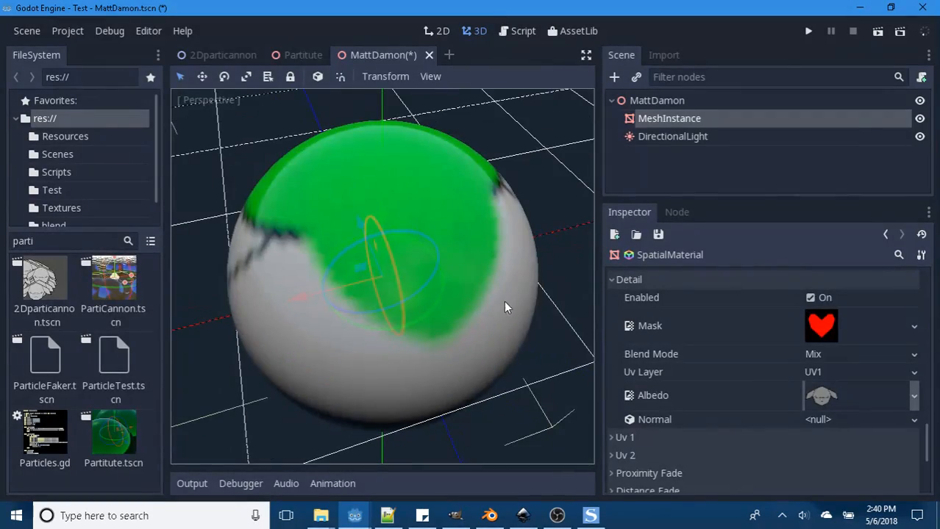
- Load heart3.png from Resources as the Detail Normal texture and inspect the sphere from another angle
{"action": "scroll", "coordinate": [761, 357], "scroll_direction": "up", "scroll_amount": 1}
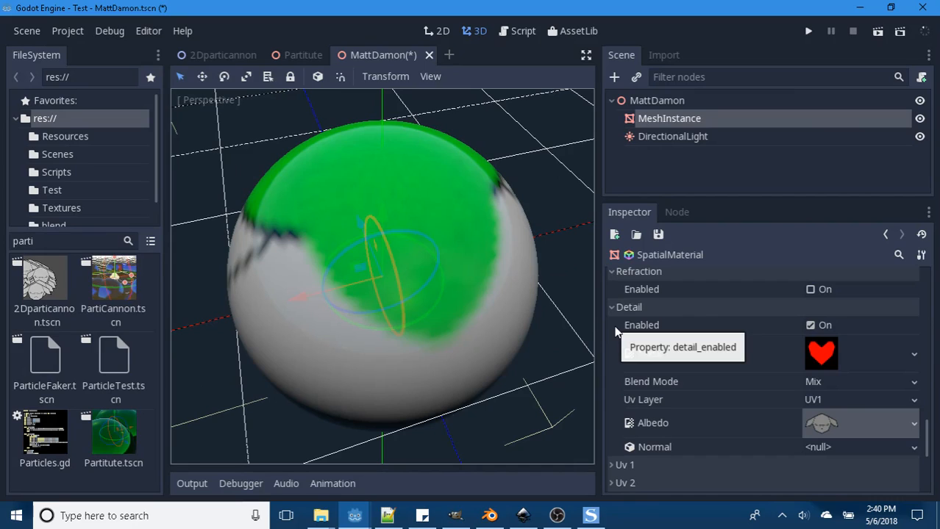
{"action": "scroll", "coordinate": [746, 413], "scroll_direction": "down", "scroll_amount": 1}
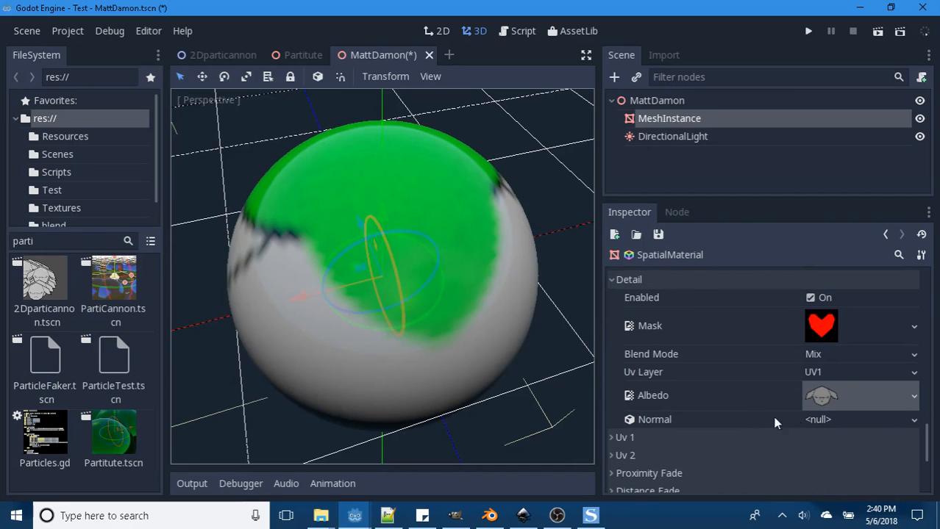
{"action": "left_click", "coordinate": [914, 420]}
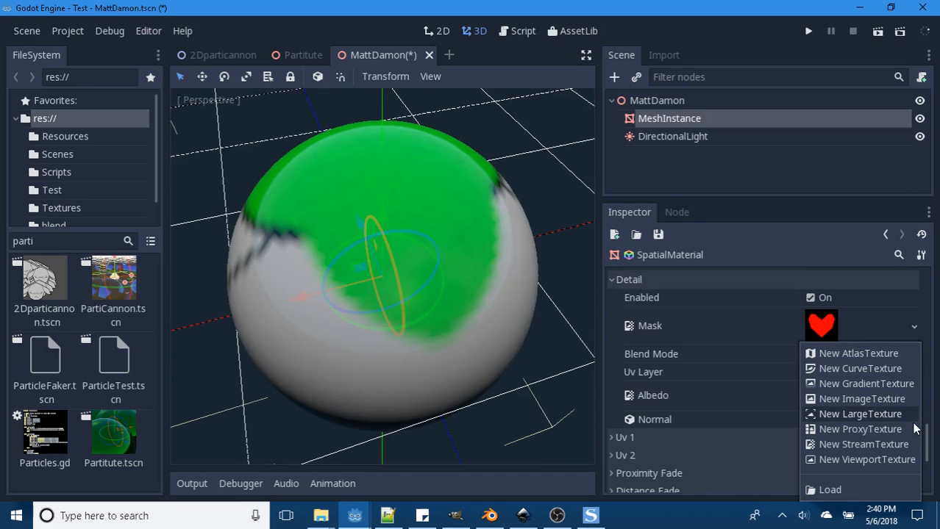
{"action": "left_click", "coordinate": [834, 489]}
{"action": "left_click", "coordinate": [475, 150]}
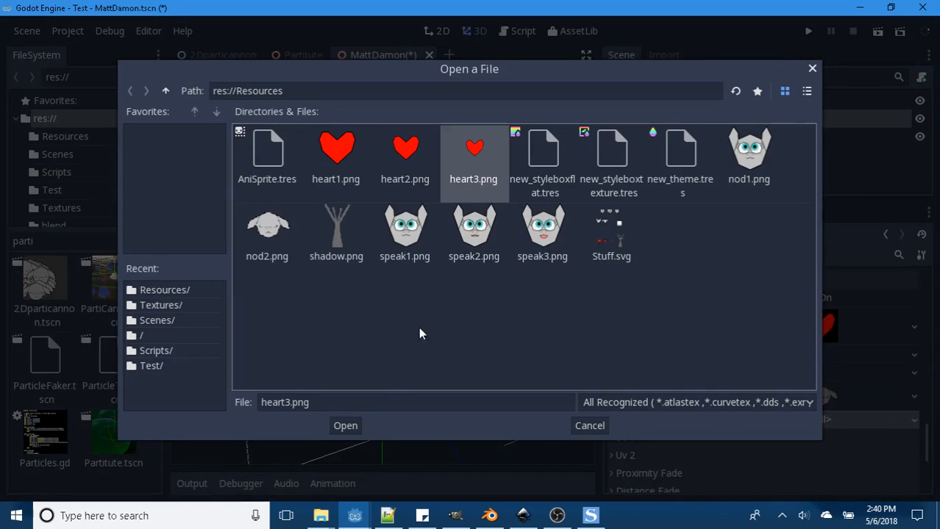
{"action": "left_click", "coordinate": [346, 427]}
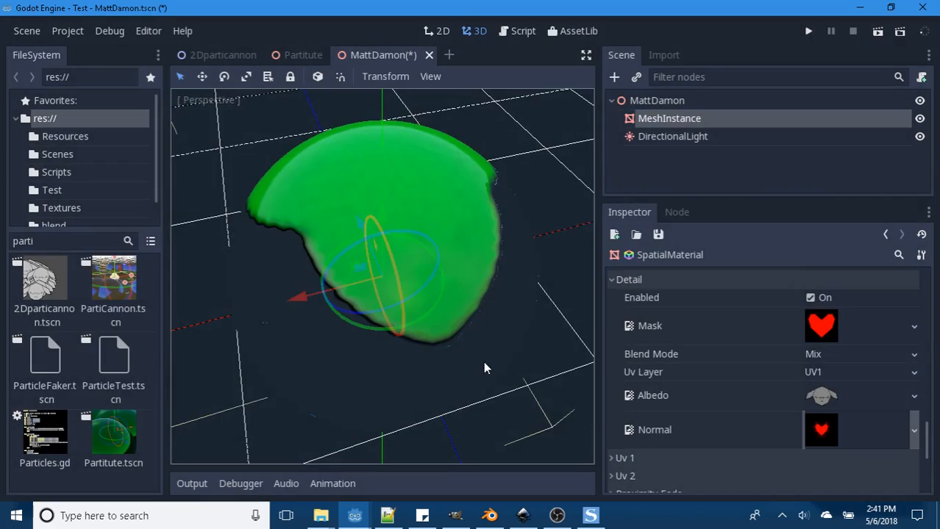
{"action": "middle_click_drag", "start_coordinate": [483, 361], "coordinate": [457, 364]}
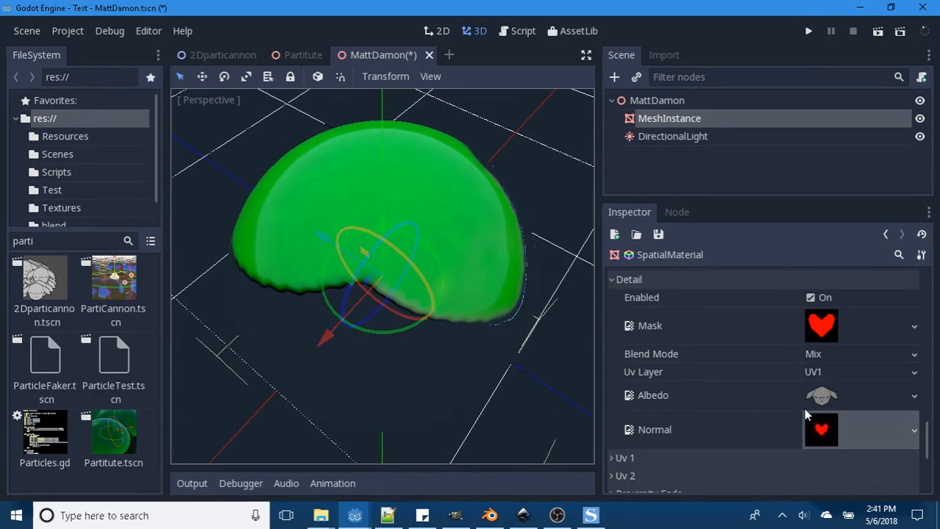
- Clear the Detail Normal texture, expand the Uv 1 settings and disable Detail
{"action": "left_click", "coordinate": [914, 430]}
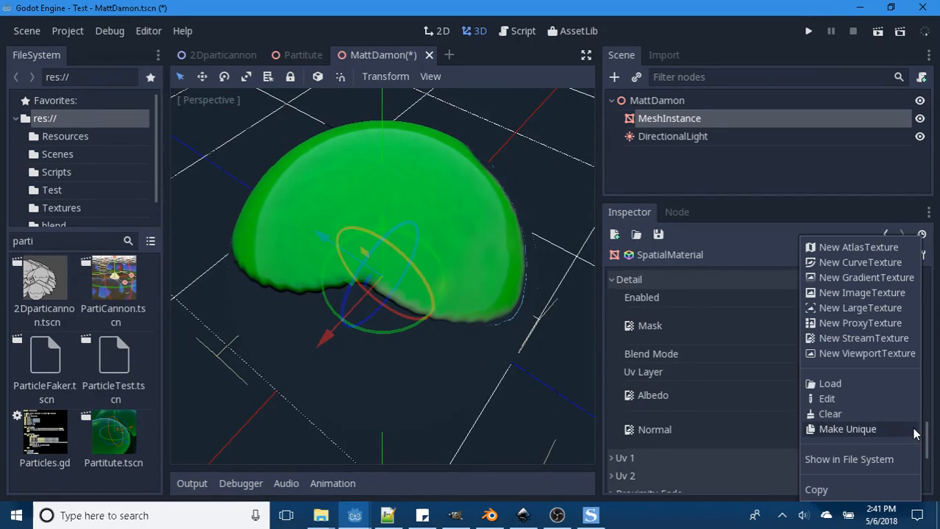
{"action": "left_click", "coordinate": [828, 413]}
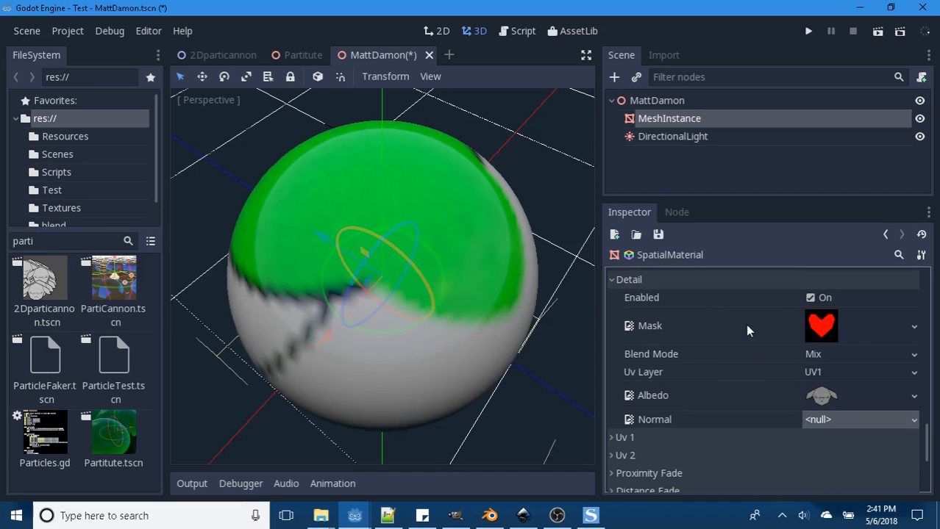
{"action": "scroll", "coordinate": [717, 352], "scroll_direction": "down", "scroll_amount": 1}
{"action": "left_click", "coordinate": [612, 413]}
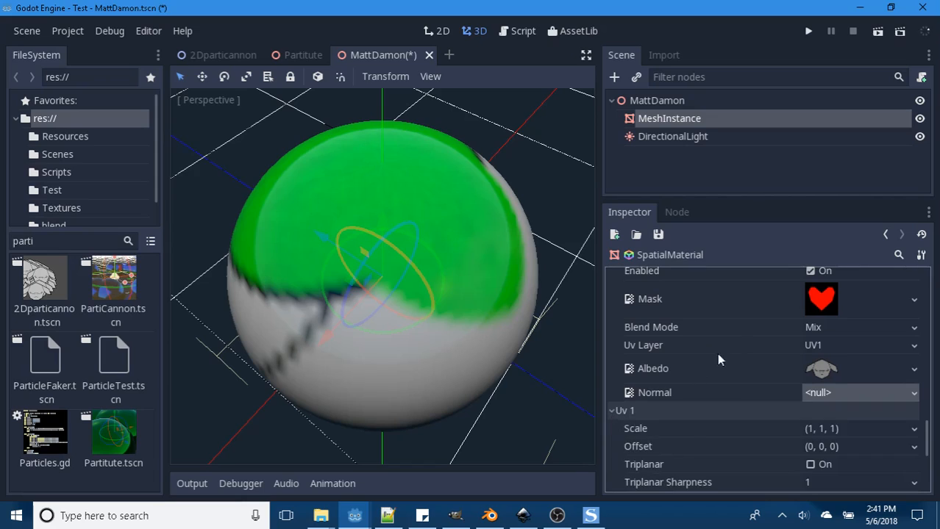
{"action": "scroll", "coordinate": [717, 353], "scroll_direction": "up", "scroll_amount": 2}
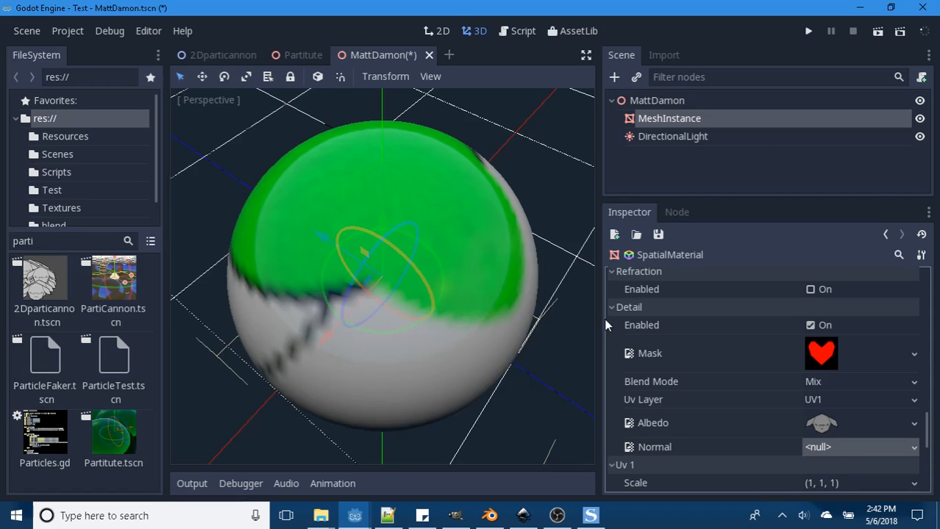
{"action": "left_click", "coordinate": [810, 325]}
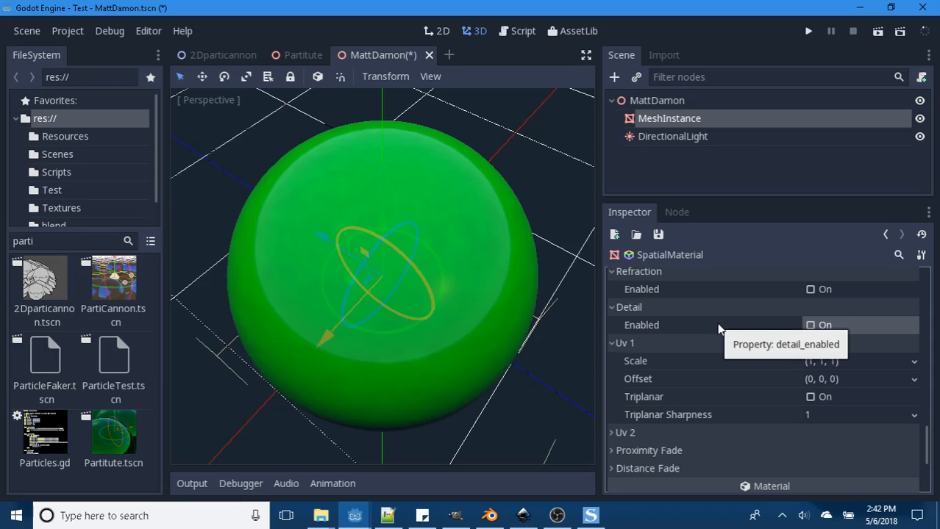
- Set the Uv 1 Scale to 5 on the x, y and z axes and inspect the sphere's surface
{"action": "scroll", "coordinate": [717, 328], "scroll_direction": "down", "scroll_amount": 1}
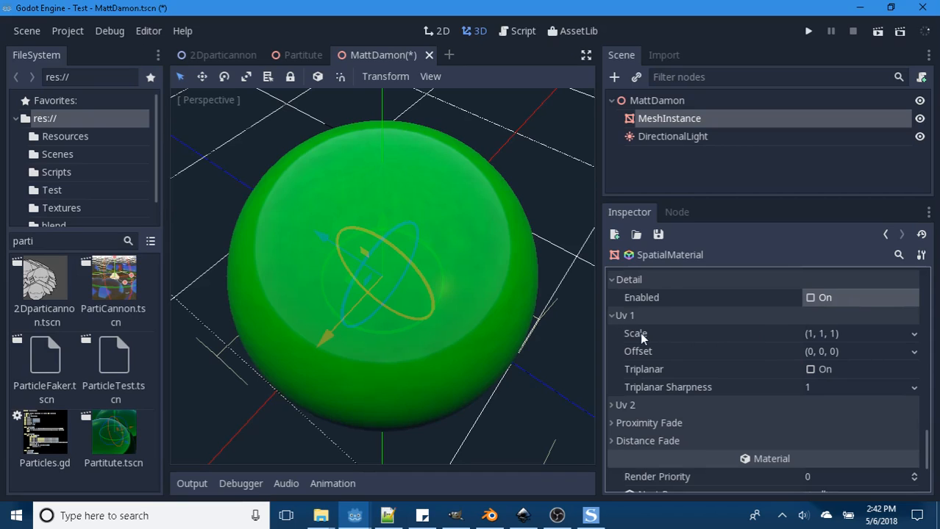
{"action": "left_click", "coordinate": [815, 332]}
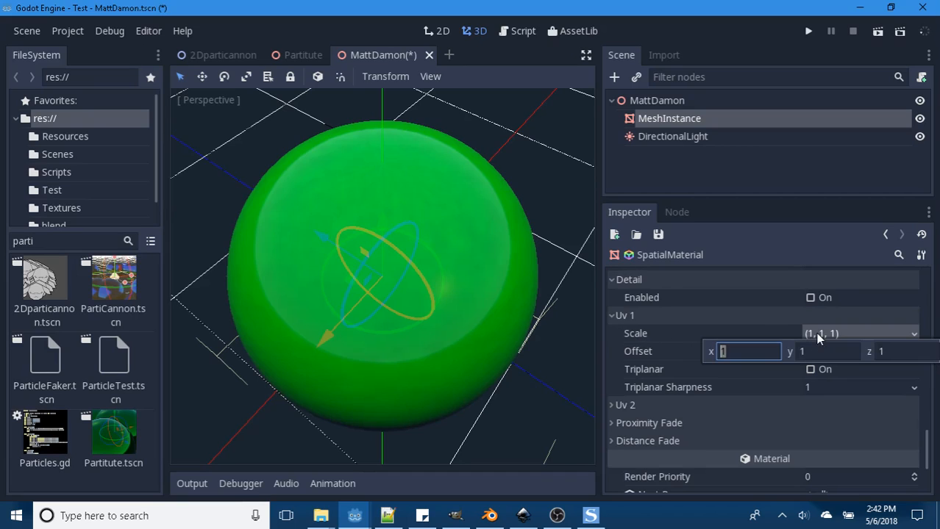
{"action": "type", "text": "5"}
{"action": "key", "text": "Tab"}
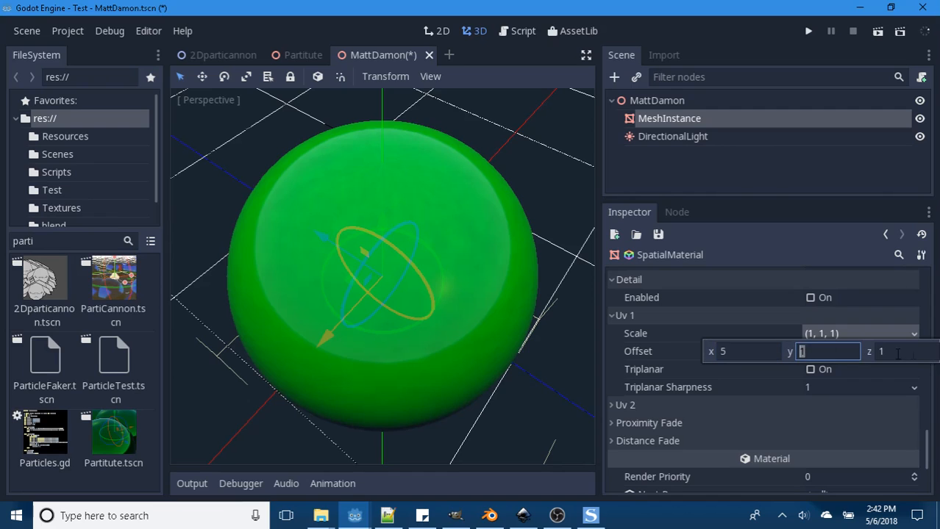
{"action": "type", "text": "5"}
{"action": "key", "text": "Tab"}
{"action": "type", "text": "5"}
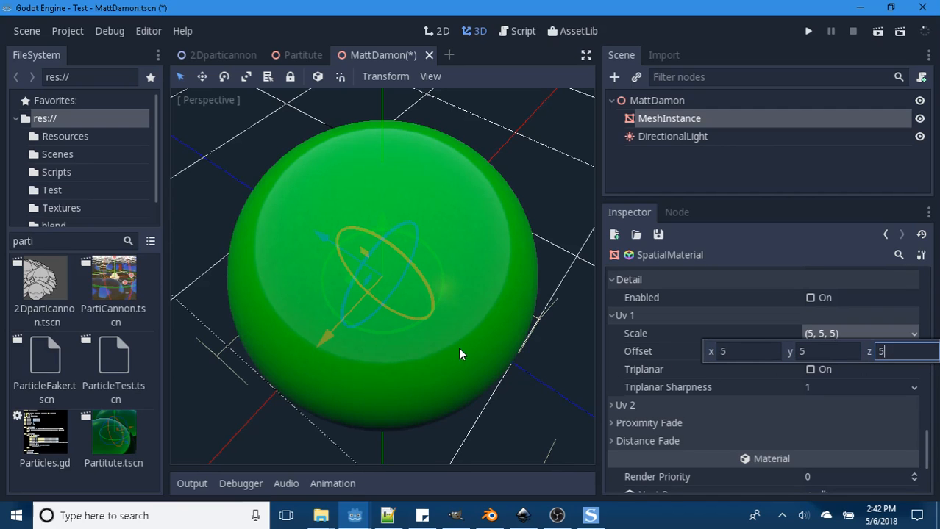
{"action": "scroll", "coordinate": [436, 260], "scroll_direction": "up", "scroll_amount": 8}
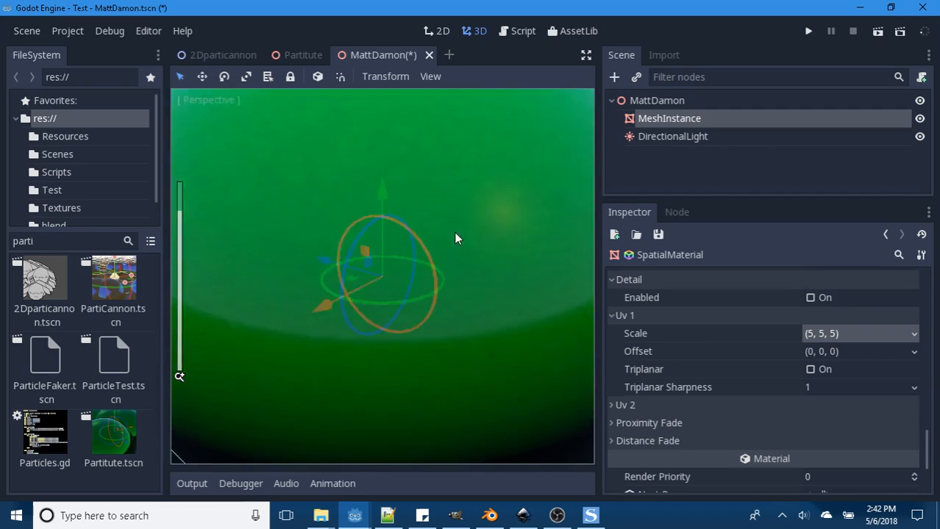
{"action": "middle_click_drag", "start_coordinate": [455, 233], "coordinate": [445, 306]}
{"action": "scroll", "coordinate": [448, 291], "scroll_direction": "down", "scroll_amount": 8}
{"action": "scroll", "coordinate": [447, 289], "scroll_direction": "up", "scroll_amount": 4}
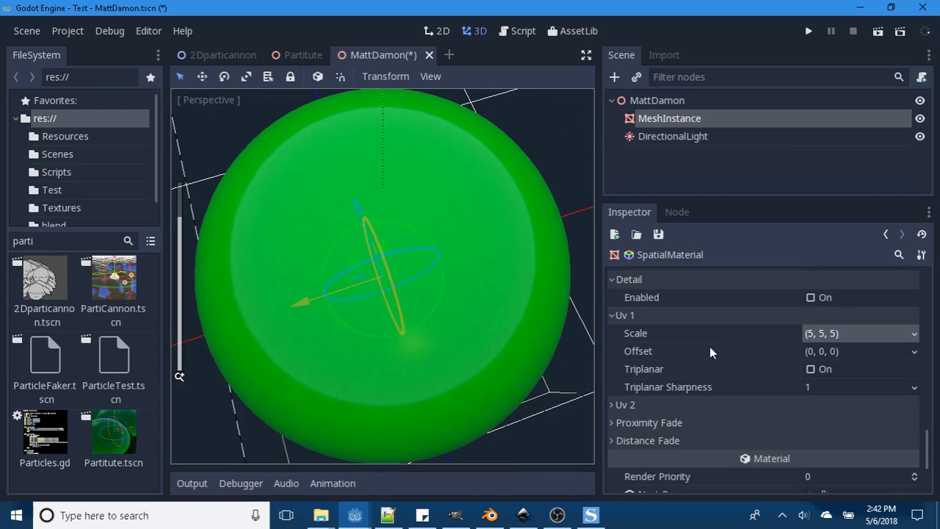
- Enable Triplanar for Uv 1, compare the surface up close with it on and off, and leave it disabled
{"action": "left_click", "coordinate": [810, 371]}
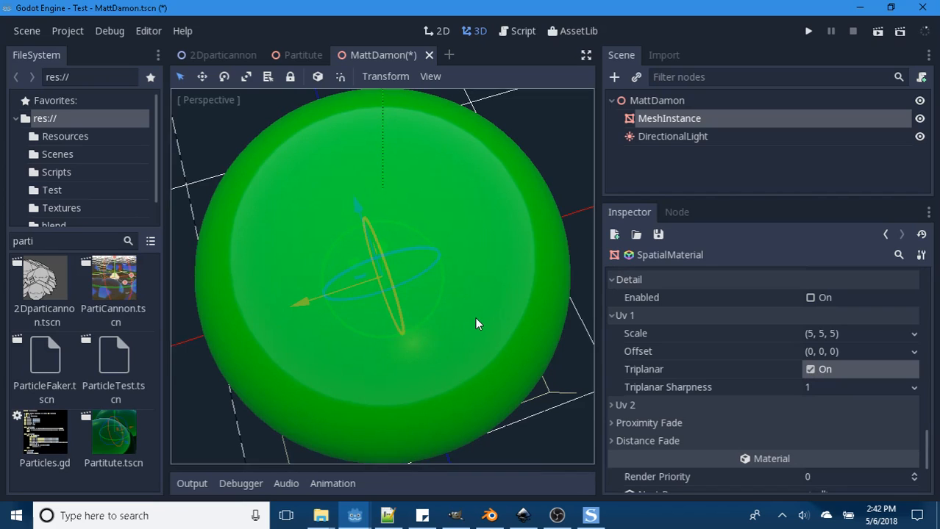
{"action": "scroll", "coordinate": [476, 321], "scroll_direction": "up", "scroll_amount": 3}
{"action": "scroll", "coordinate": [475, 316], "scroll_direction": "up", "scroll_amount": 2}
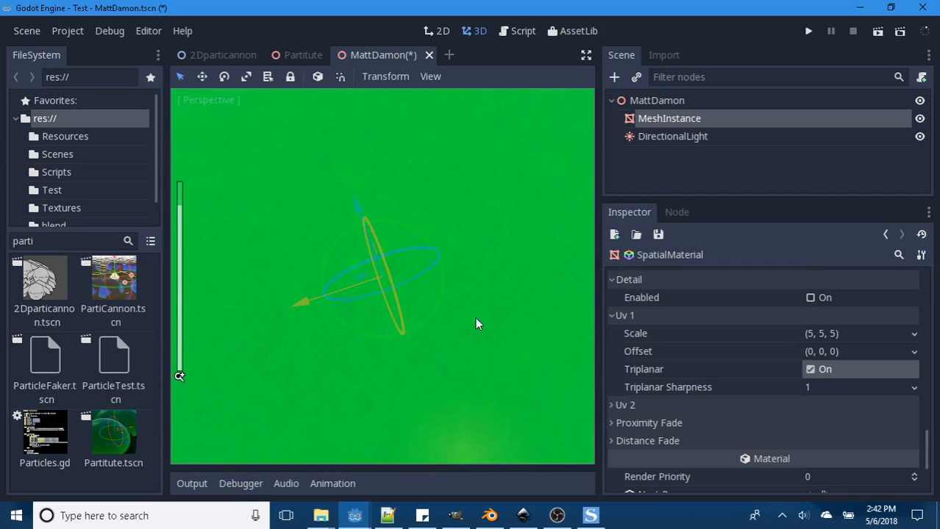
{"action": "left_click", "coordinate": [811, 369]}
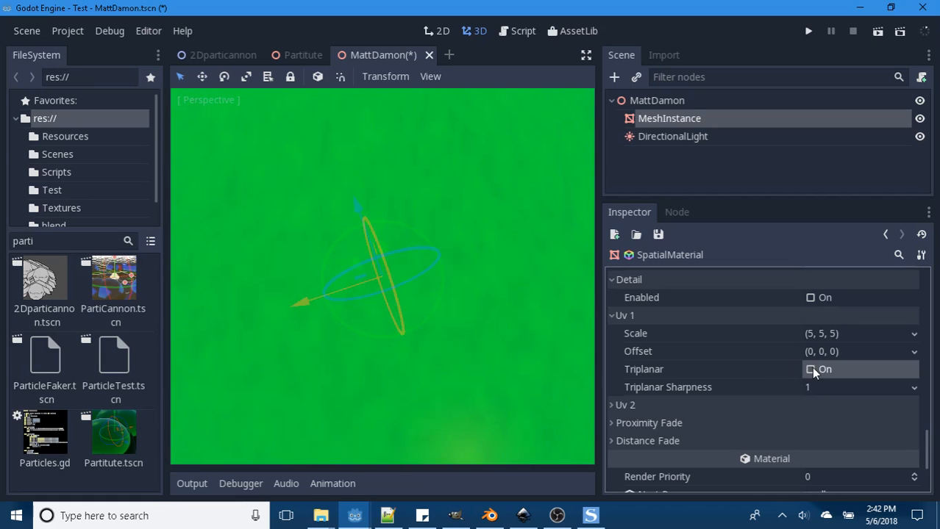
{"action": "left_click", "coordinate": [810, 369]}
{"action": "scroll", "coordinate": [414, 279], "scroll_direction": "down", "scroll_amount": 4}
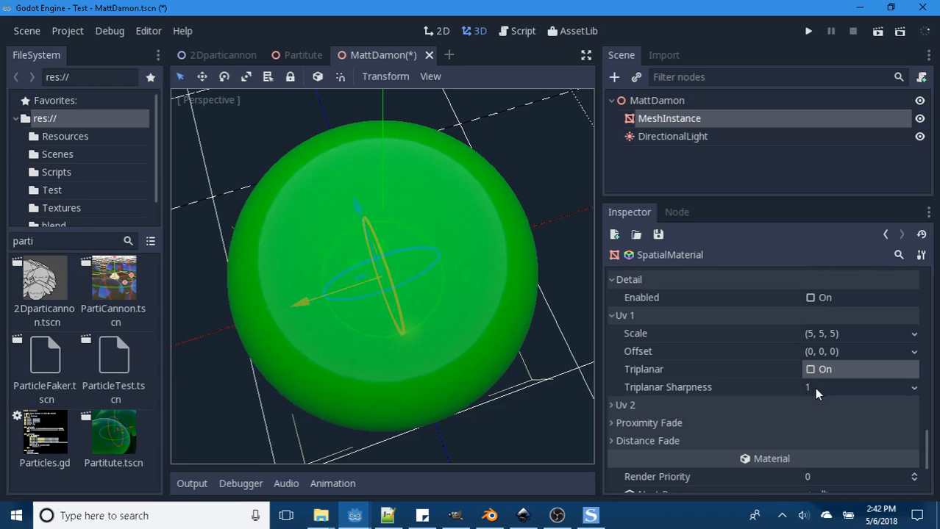
- Set the Uv 1 Scale back to 1 on all three axes and expand the Uv 2 settings
{"action": "left_click", "coordinate": [816, 343]}
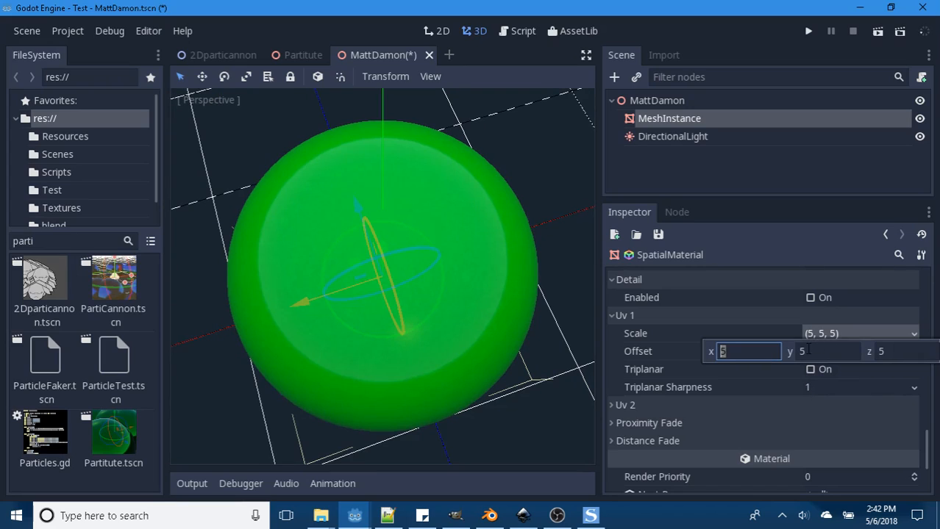
{"action": "type", "text": "1"}
{"action": "key", "text": "Tab"}
{"action": "type", "text": "1"}
{"action": "key", "text": "Tab"}
{"action": "type", "text": "1"}
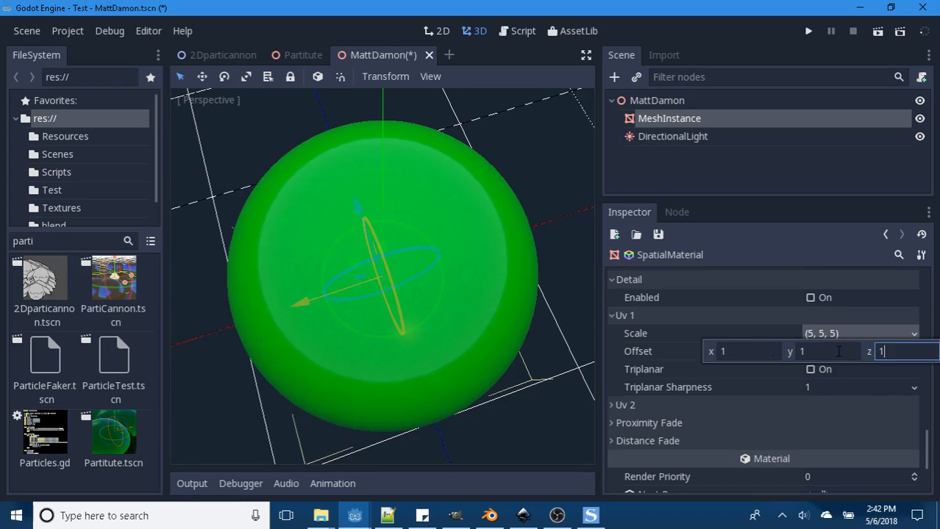
{"action": "left_click", "coordinate": [681, 317]}
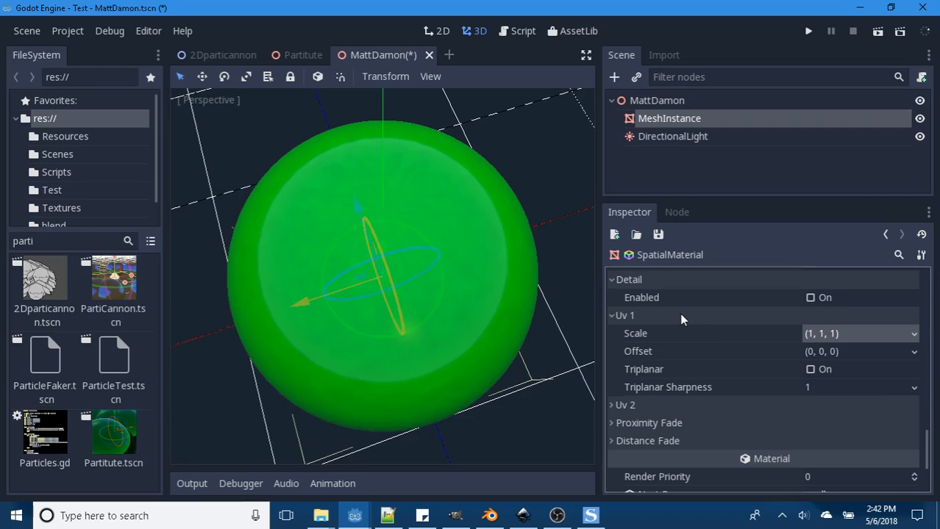
{"action": "left_click", "coordinate": [612, 406]}
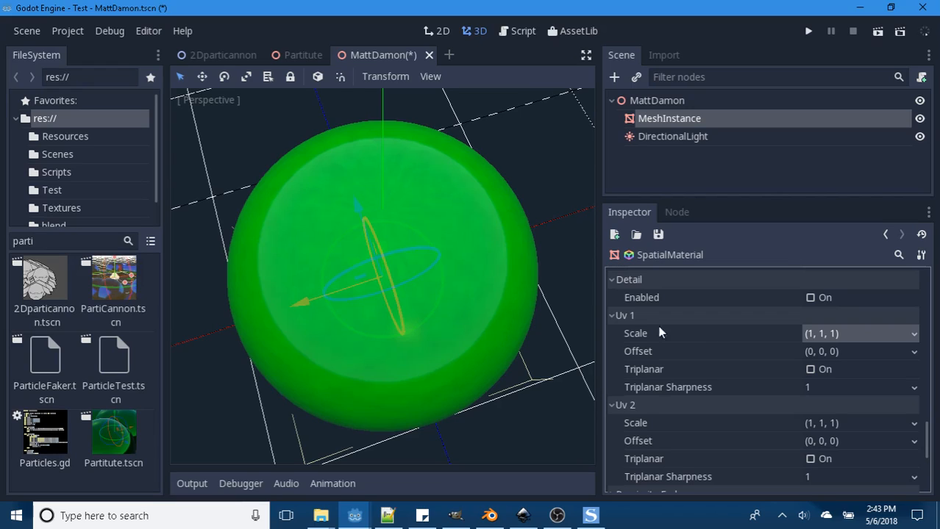
- Enable Proximity Fade on the material and inspect the sphere from near and far
{"action": "scroll", "coordinate": [677, 369], "scroll_direction": "down", "scroll_amount": 3}
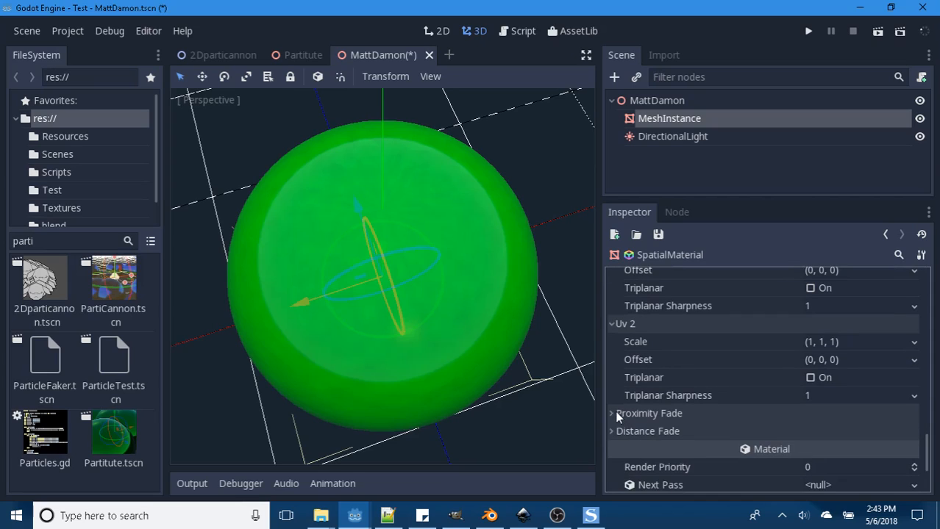
{"action": "left_click", "coordinate": [615, 413]}
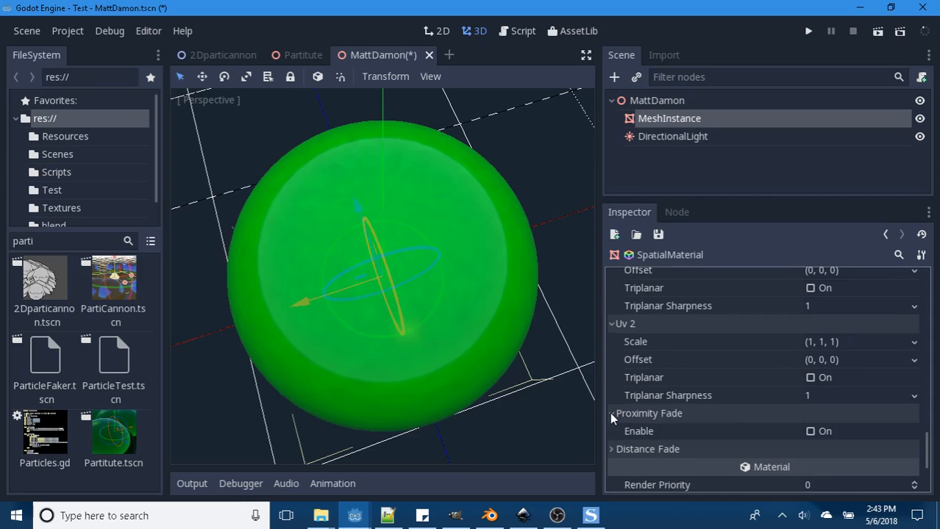
{"action": "left_click", "coordinate": [810, 432]}
{"action": "scroll", "coordinate": [767, 424], "scroll_direction": "down", "scroll_amount": 1}
{"action": "scroll", "coordinate": [411, 283], "scroll_direction": "down", "scroll_amount": 3}
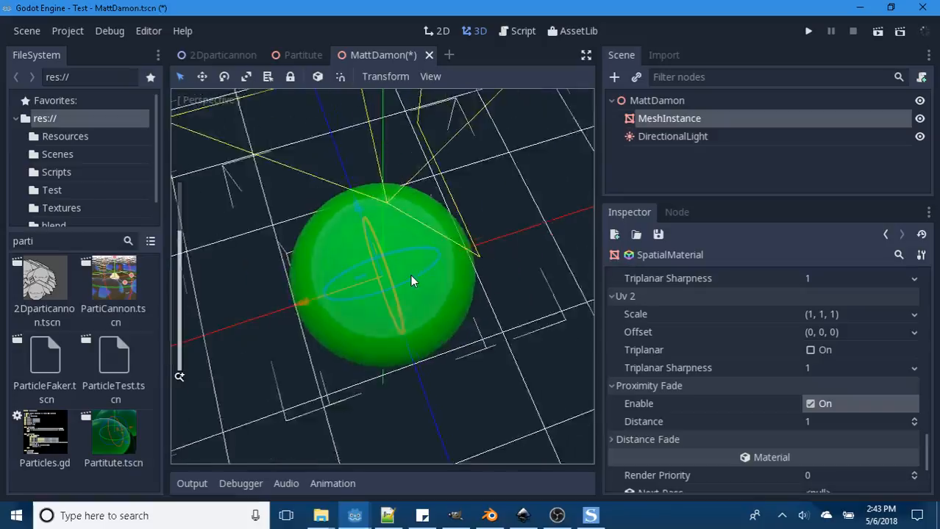
{"action": "scroll", "coordinate": [410, 276], "scroll_direction": "down", "scroll_amount": 8}
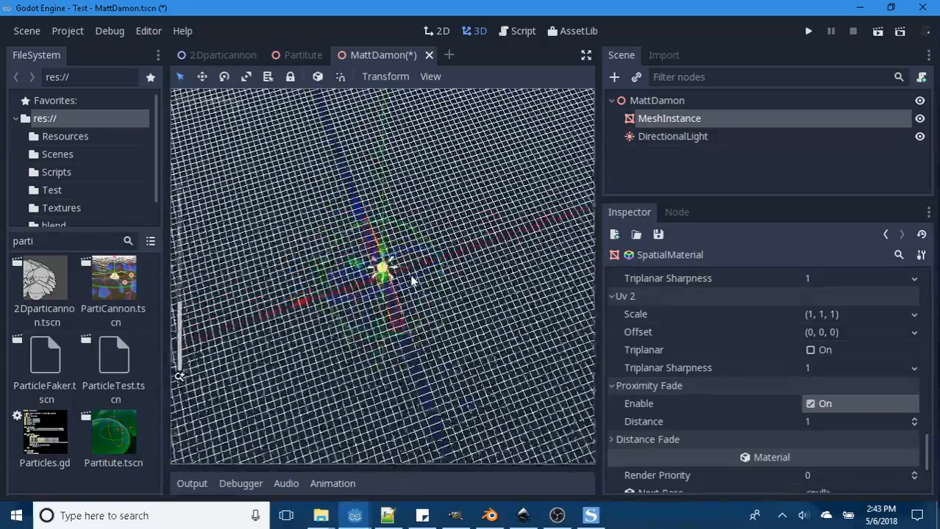
{"action": "scroll", "coordinate": [410, 281], "scroll_direction": "down", "scroll_amount": 3}
{"action": "scroll", "coordinate": [409, 283], "scroll_direction": "up", "scroll_amount": 10}
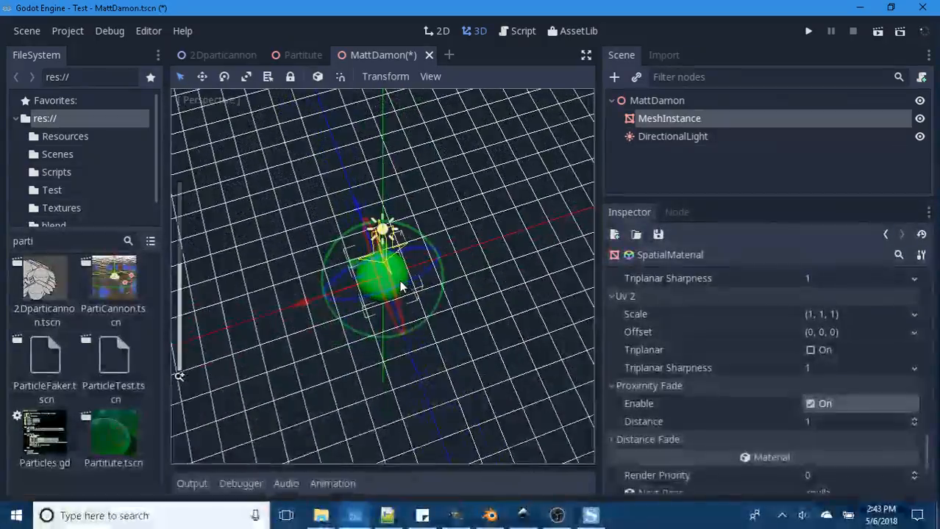
{"action": "scroll", "coordinate": [399, 280], "scroll_direction": "up", "scroll_amount": 3}
- Set the Proximity Fade Distance to 0.1 and inspect the sphere from different distances
{"action": "left_click", "coordinate": [809, 421]}
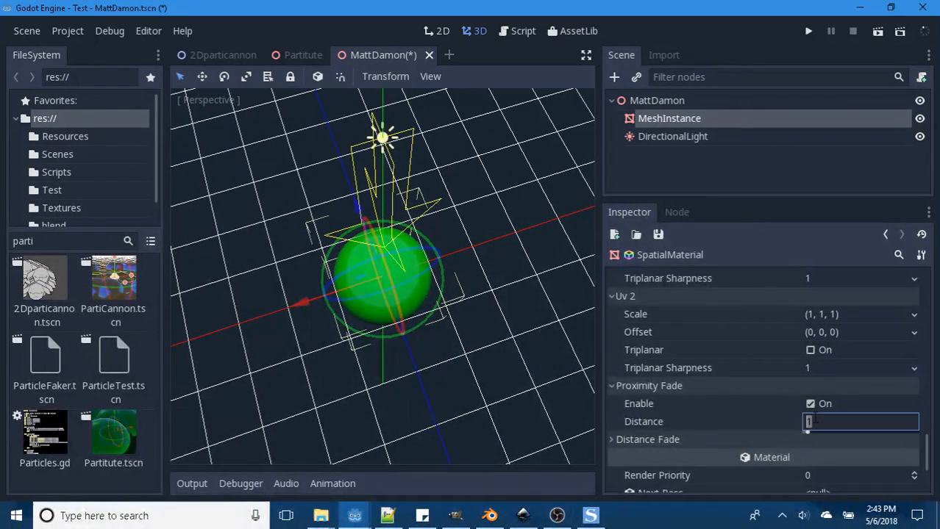
{"action": "type", "text": "0.1"}
{"action": "key", "text": "Return"}
{"action": "scroll", "coordinate": [485, 322], "scroll_direction": "down", "scroll_amount": 10}
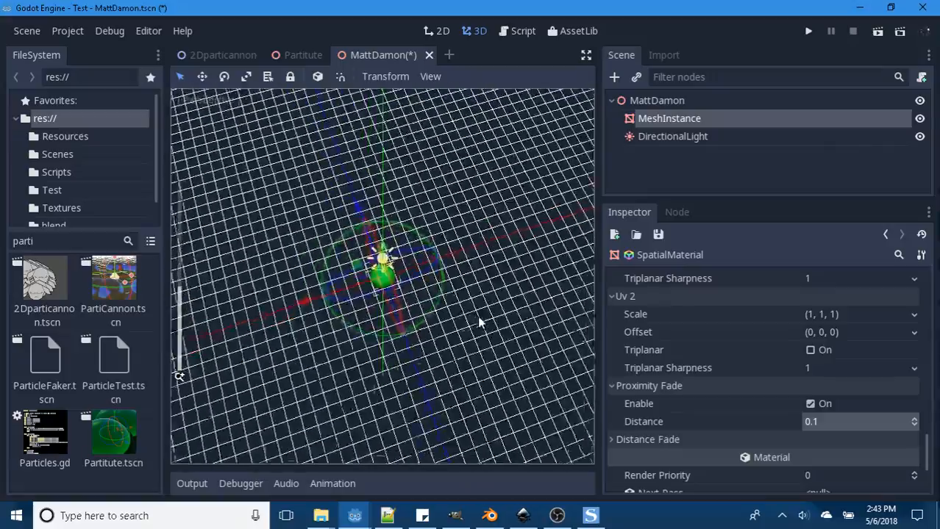
{"action": "scroll", "coordinate": [475, 323], "scroll_direction": "down", "scroll_amount": 2}
{"action": "scroll", "coordinate": [457, 319], "scroll_direction": "up", "scroll_amount": 8}
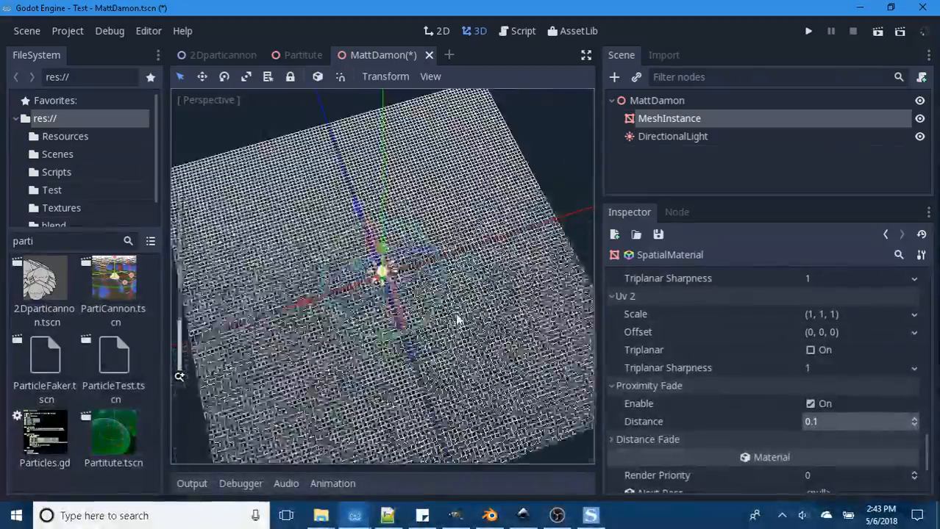
{"action": "scroll", "coordinate": [457, 311], "scroll_direction": "up", "scroll_amount": 4}
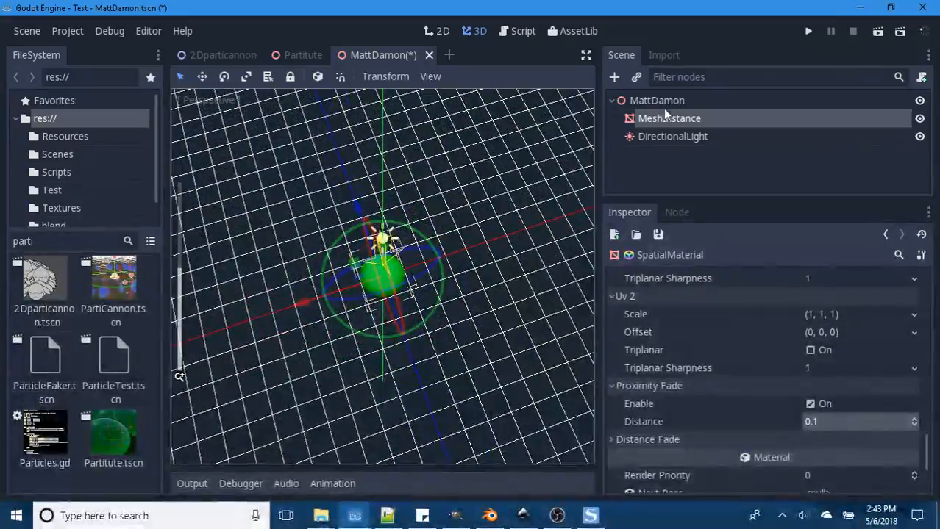
- Add a Camera node as a child of the MattDamon root node
{"action": "left_click", "coordinate": [656, 101]}
{"action": "left_click", "coordinate": [614, 77]}
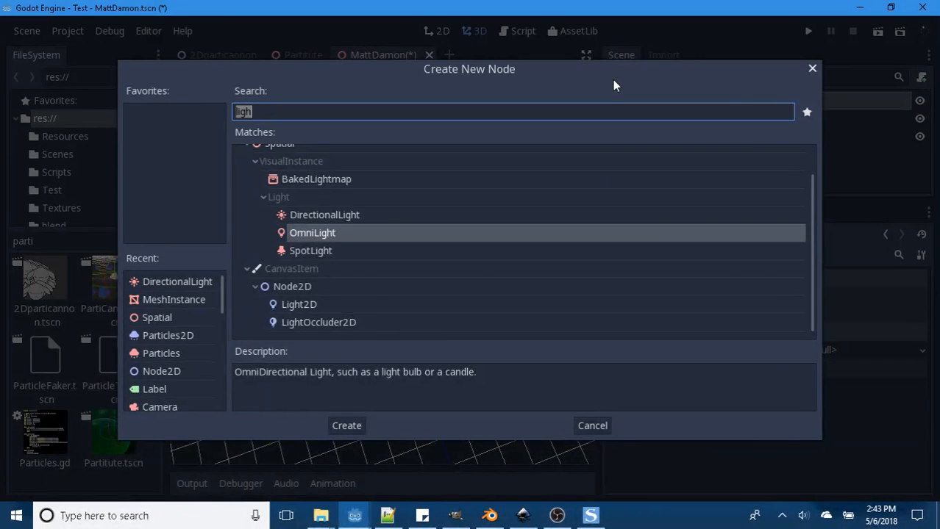
{"action": "type", "text": "camer"}
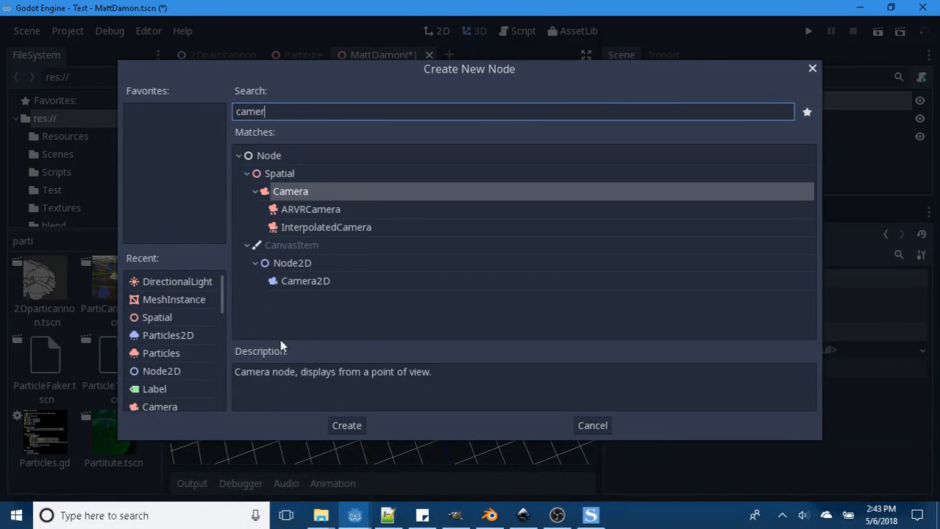
{"action": "left_click", "coordinate": [352, 425]}
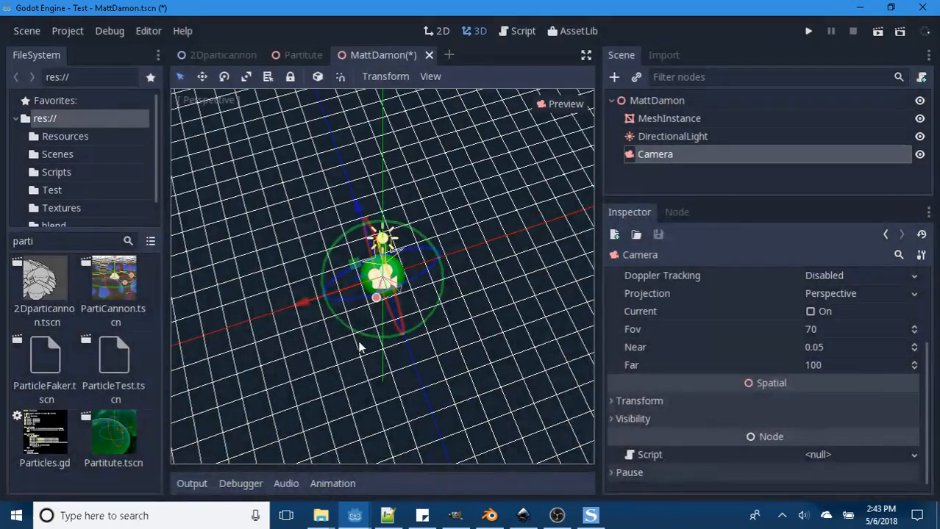
- Move the camera slightly along X and far back from the sphere along Z, and preview its view
{"action": "mouse_move", "coordinate": [301, 307]}
{"action": "left_mouse_down"}
{"action": "mouse_move", "coordinate": [213, 318]}
{"action": "mouse_move", "coordinate": [290, 296]}
{"action": "mouse_move", "coordinate": [299, 307]}
{"action": "left_mouse_up"}
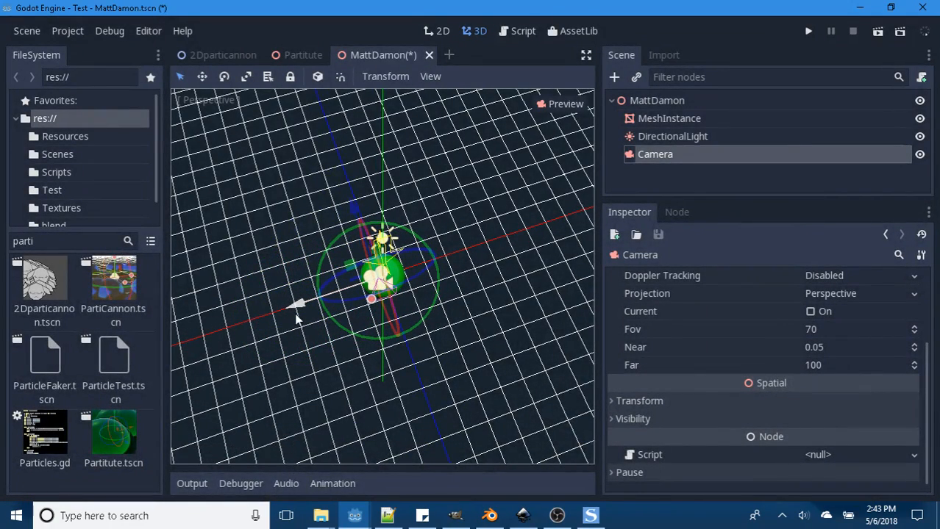
{"action": "left_click_drag", "start_coordinate": [351, 207], "coordinate": [333, 132]}
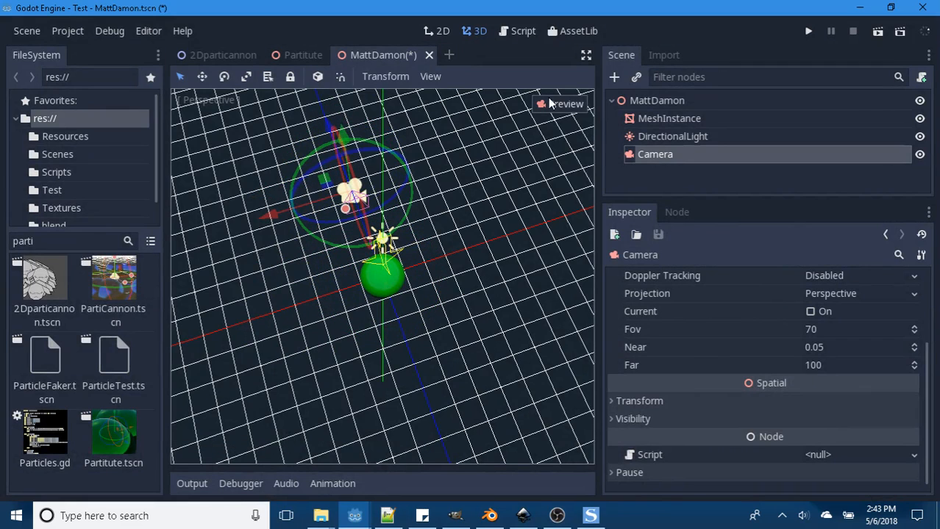
{"action": "left_click", "coordinate": [555, 103]}
{"action": "left_click", "coordinate": [555, 104]}
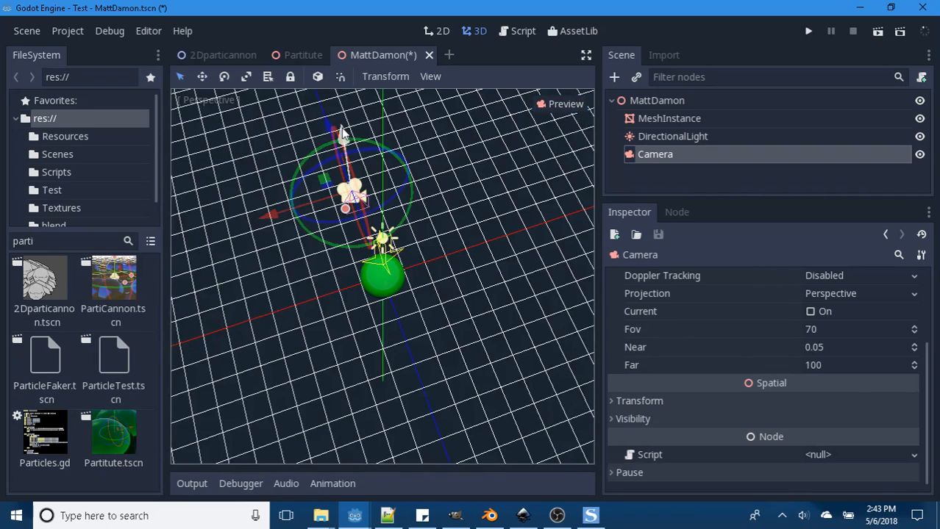
{"action": "scroll", "coordinate": [329, 133], "scroll_direction": "down", "scroll_amount": 2}
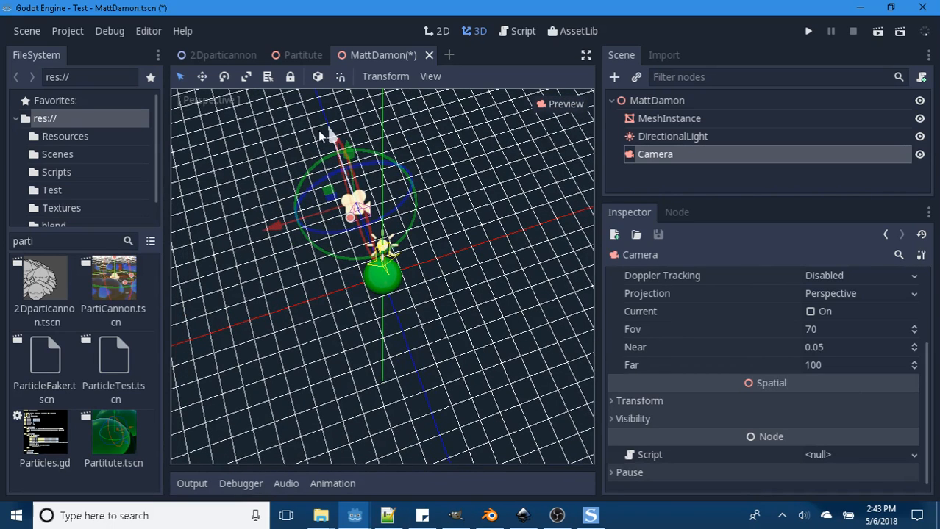
{"action": "left_click_drag", "start_coordinate": [318, 130], "coordinate": [244, 4]}
{"action": "left_click", "coordinate": [559, 103]}
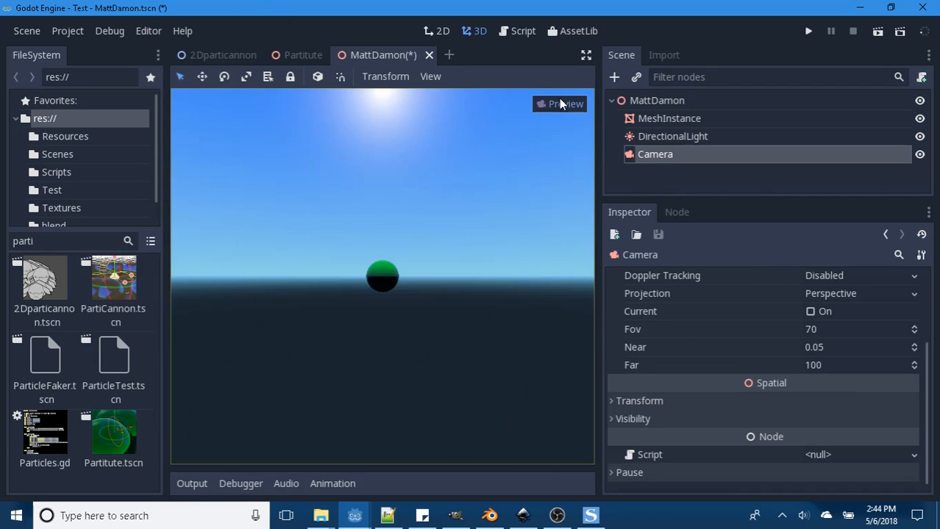
- Leave the camera preview and open the sphere MeshInstance's Material Override SpatialMaterial for editing
{"action": "left_click", "coordinate": [559, 99]}
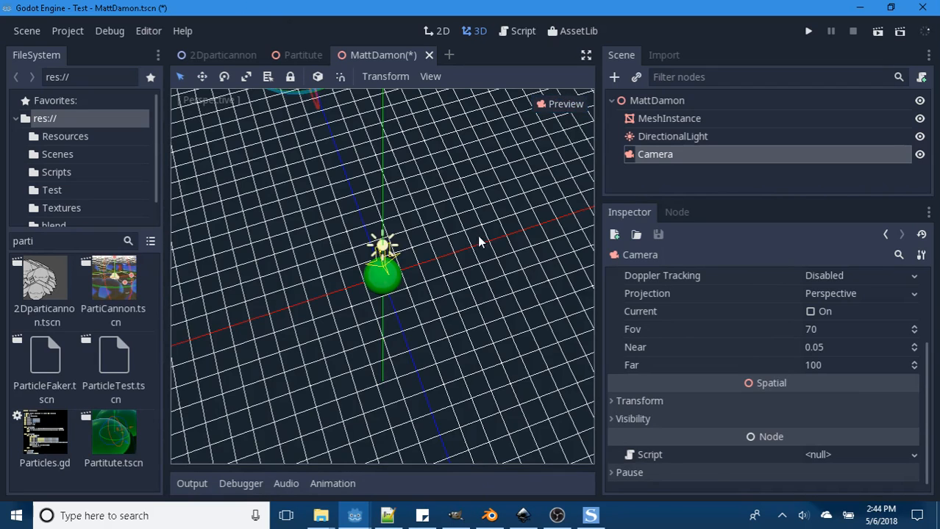
{"action": "scroll", "coordinate": [457, 253], "scroll_direction": "up", "scroll_amount": 3}
{"action": "left_click", "coordinate": [669, 120]}
{"action": "scroll", "coordinate": [795, 287], "scroll_direction": "up", "scroll_amount": 1}
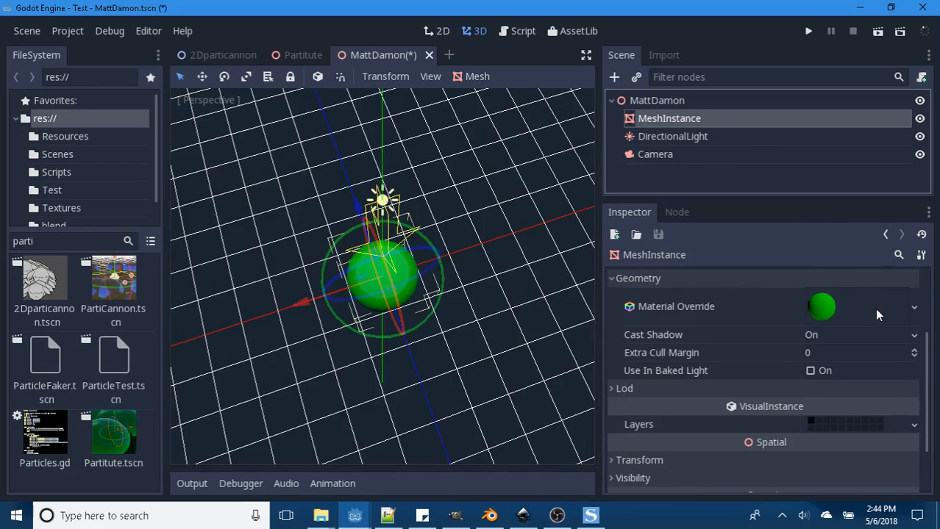
{"action": "left_click", "coordinate": [915, 309]}
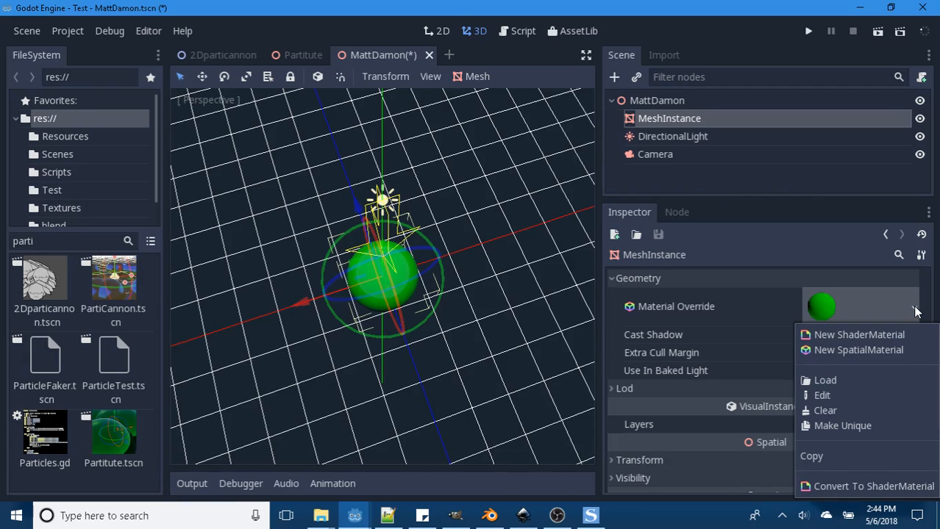
{"action": "left_click", "coordinate": [794, 265]}
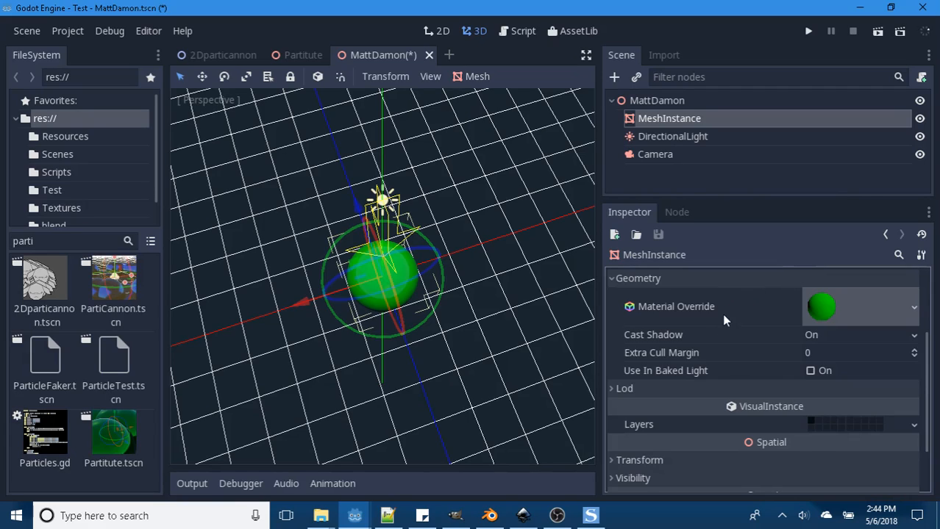
{"action": "left_click", "coordinate": [823, 307]}
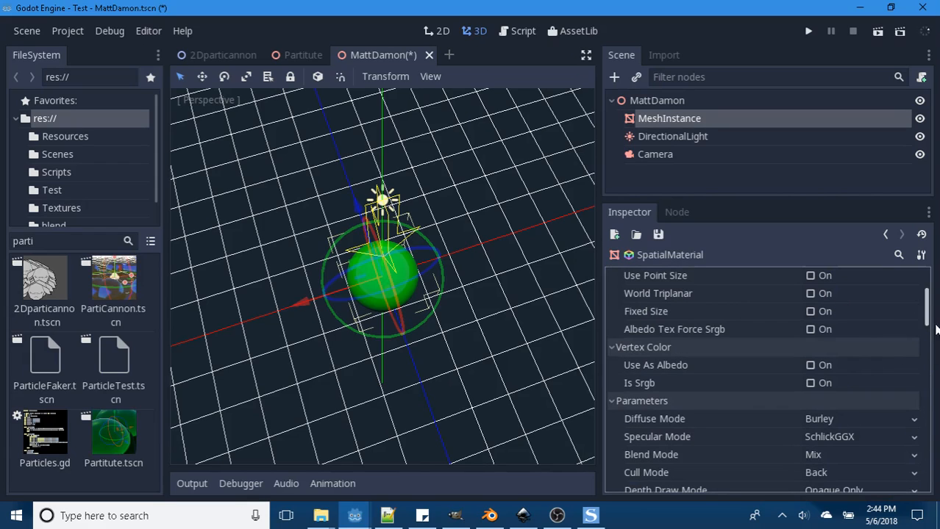
- Enable Distance Fade on the material, save the scene, and inspect the sphere from far and near
{"action": "left_click_drag", "start_coordinate": [928, 310], "coordinate": [931, 470]}
{"action": "left_click", "coordinate": [611, 348]}
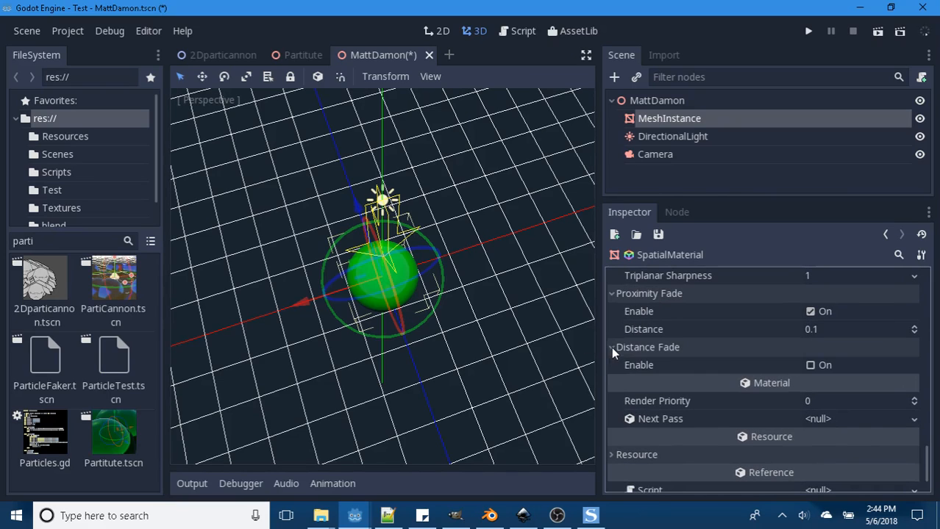
{"action": "left_click", "coordinate": [810, 366]}
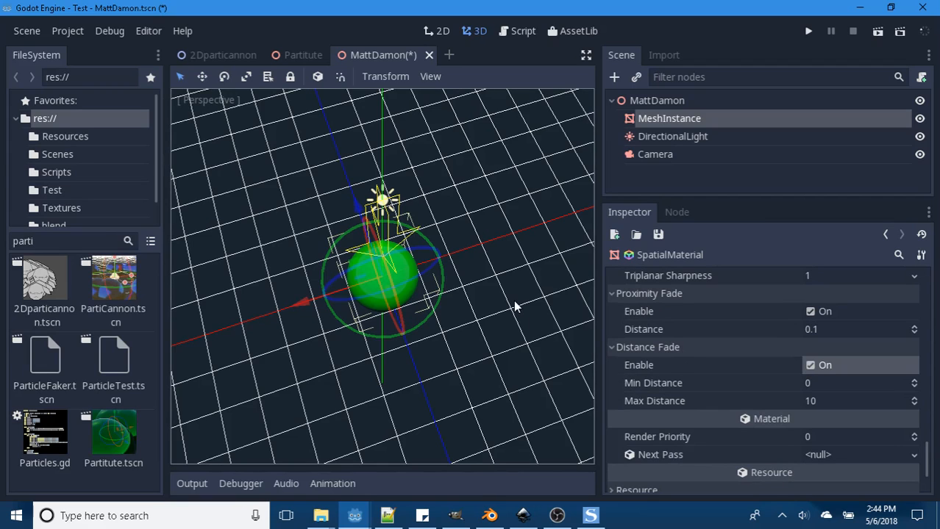
{"action": "key", "text": "ctrl+s"}
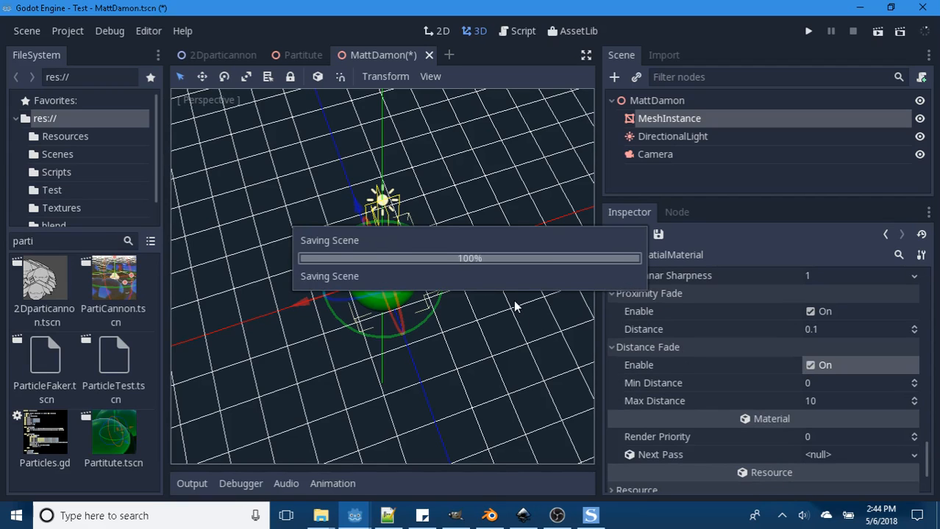
{"action": "scroll", "coordinate": [485, 309], "scroll_direction": "down", "scroll_amount": 3}
{"action": "scroll", "coordinate": [460, 313], "scroll_direction": "down", "scroll_amount": 4}
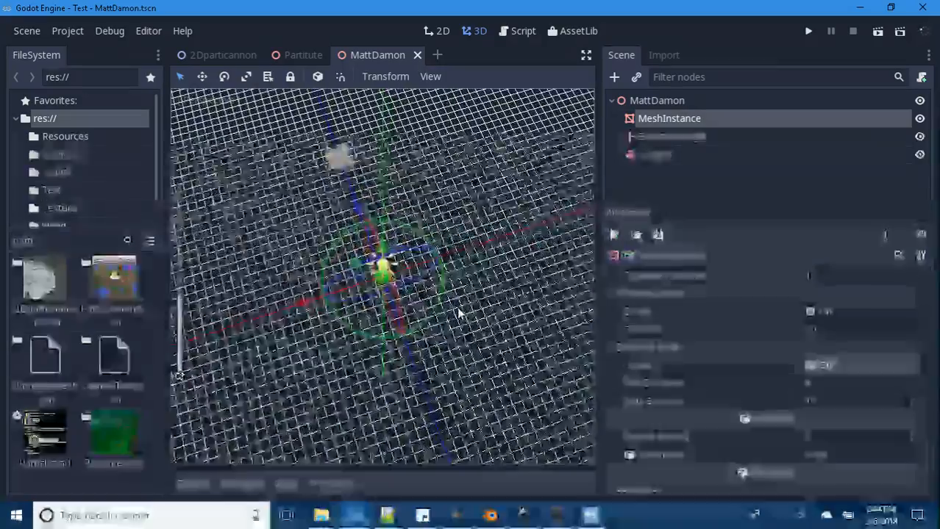
{"action": "scroll", "coordinate": [458, 314], "scroll_direction": "up", "scroll_amount": 5}
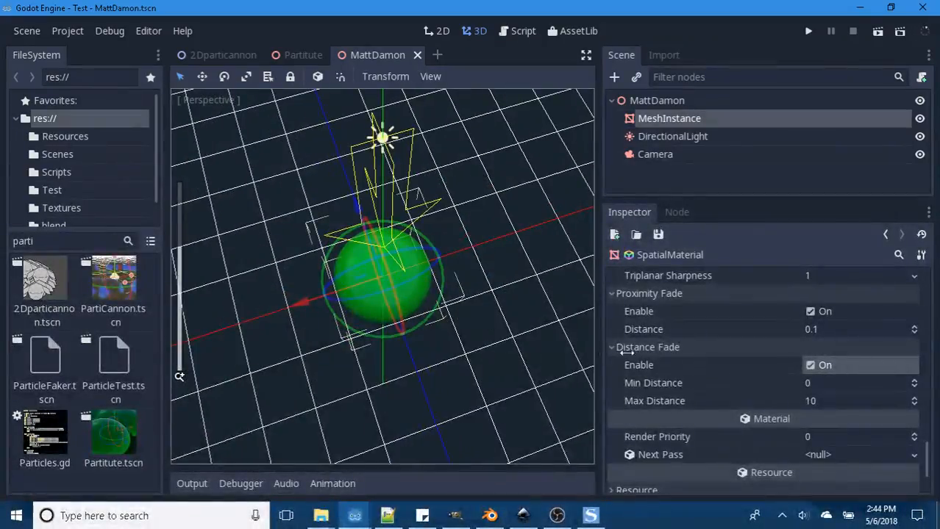
- Set the Distance Fade Max Distance to 1 and inspect the sphere from farther away
{"action": "left_click", "coordinate": [810, 400]}
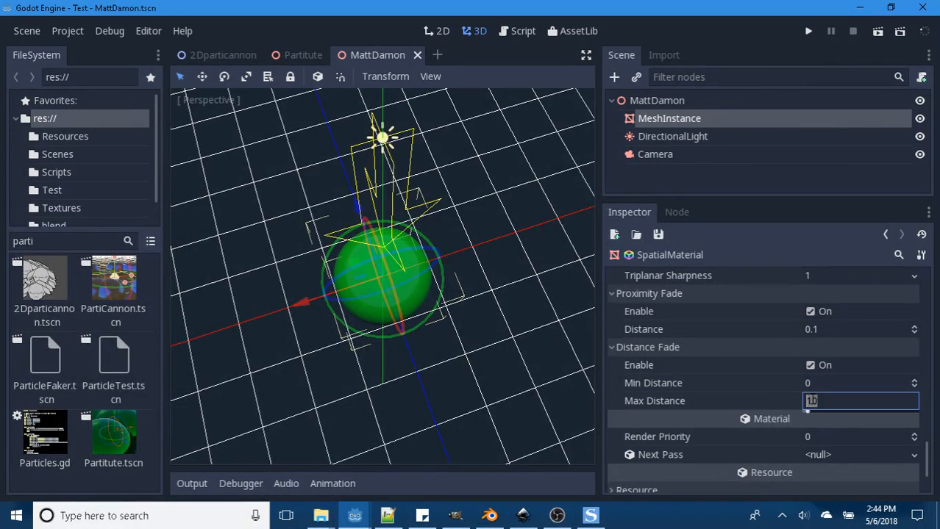
{"action": "type", "text": "1"}
{"action": "key", "text": "Return"}
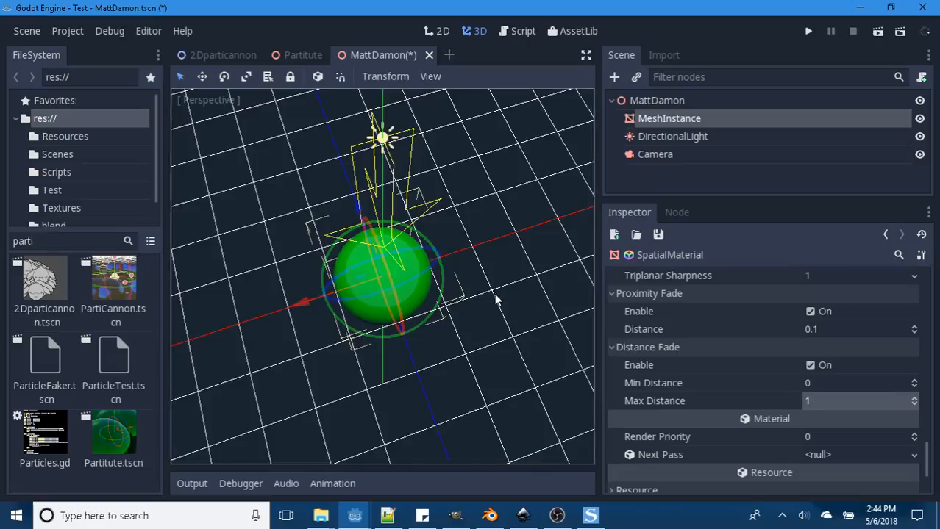
{"action": "scroll", "coordinate": [494, 302], "scroll_direction": "down", "scroll_amount": 3}
{"action": "scroll", "coordinate": [494, 301], "scroll_direction": "down", "scroll_amount": 3}
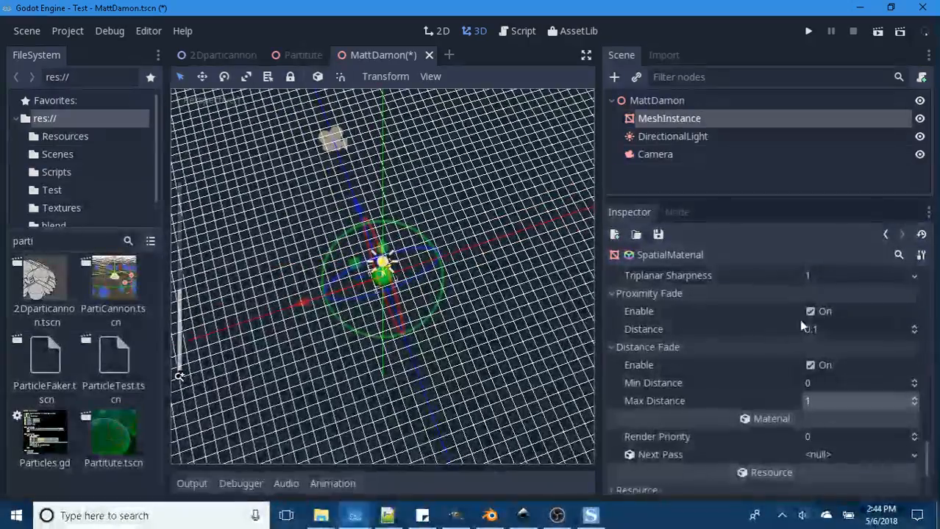
- Disable Proximity Fade, enter .01 as the Distance Fade Max Distance, and inspect the sphere from different distances
{"action": "left_click", "coordinate": [810, 311]}
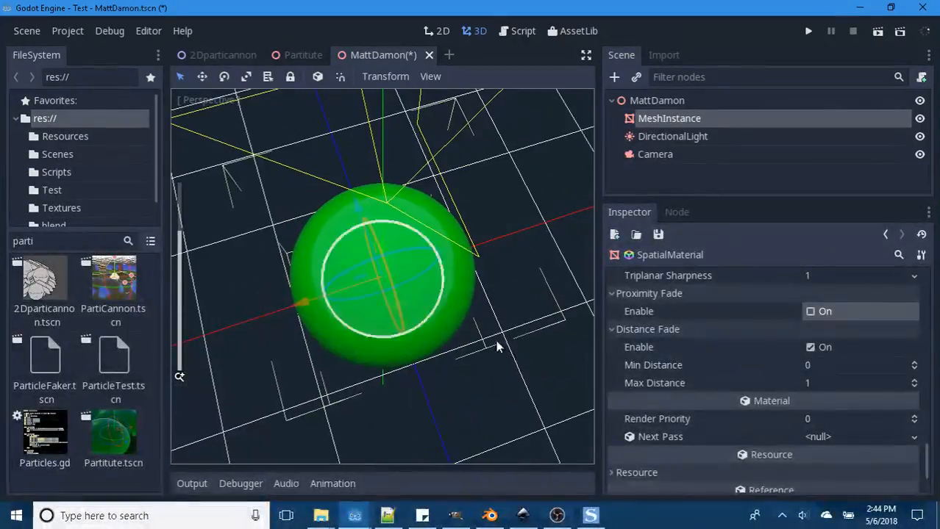
{"action": "left_click", "coordinate": [807, 383]}
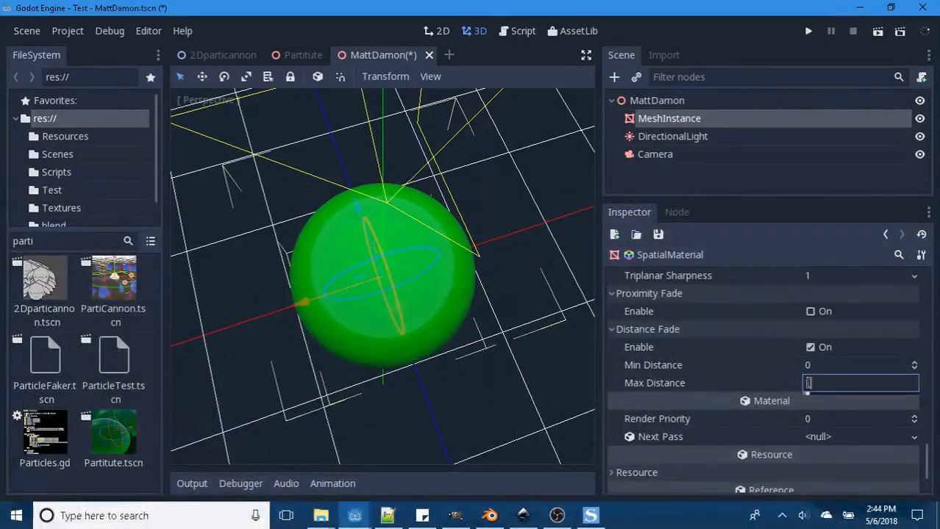
{"action": "key", "text": "BackSpace"}
{"action": "type", "text": ".01"}
{"action": "key", "text": "Return"}
{"action": "scroll", "coordinate": [481, 327], "scroll_direction": "down", "scroll_amount": 8}
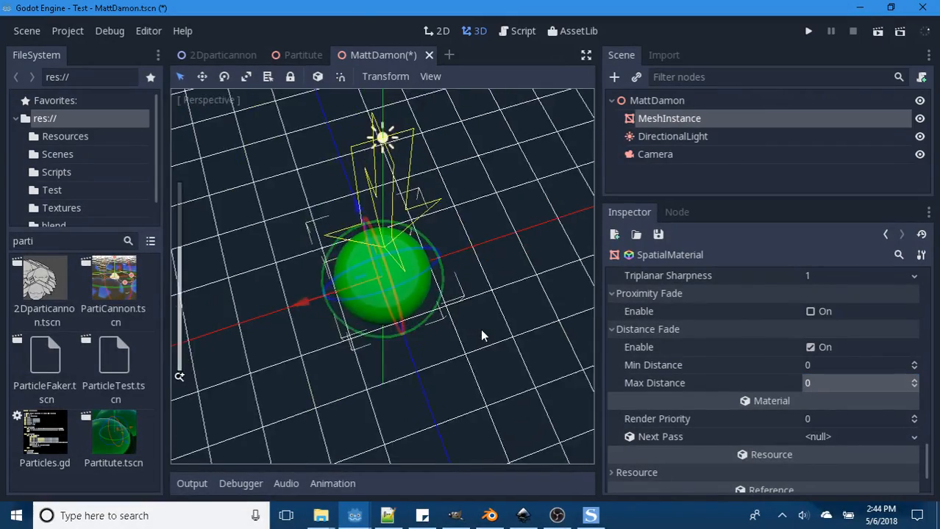
{"action": "scroll", "coordinate": [482, 327], "scroll_direction": "down", "scroll_amount": 9}
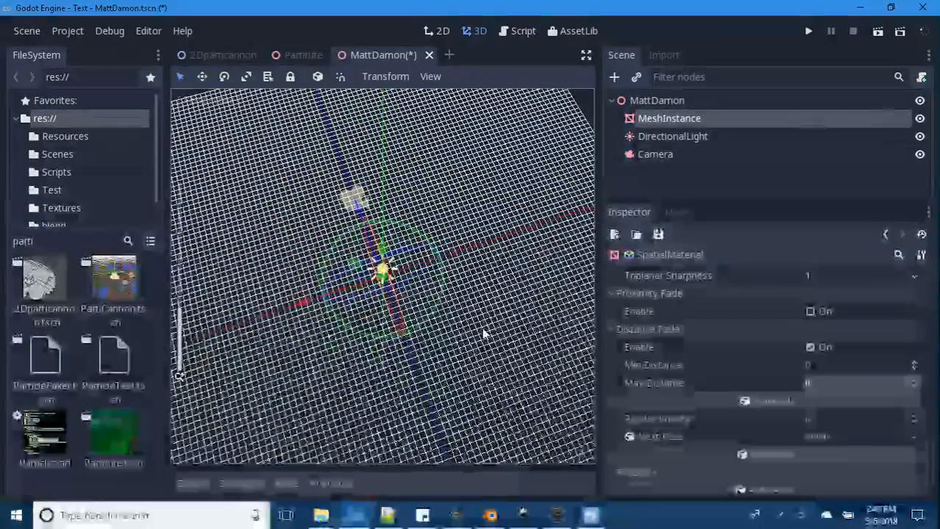
- Save the scene and preview the sphere through the Camera node
{"action": "key", "text": "ctrl+s"}
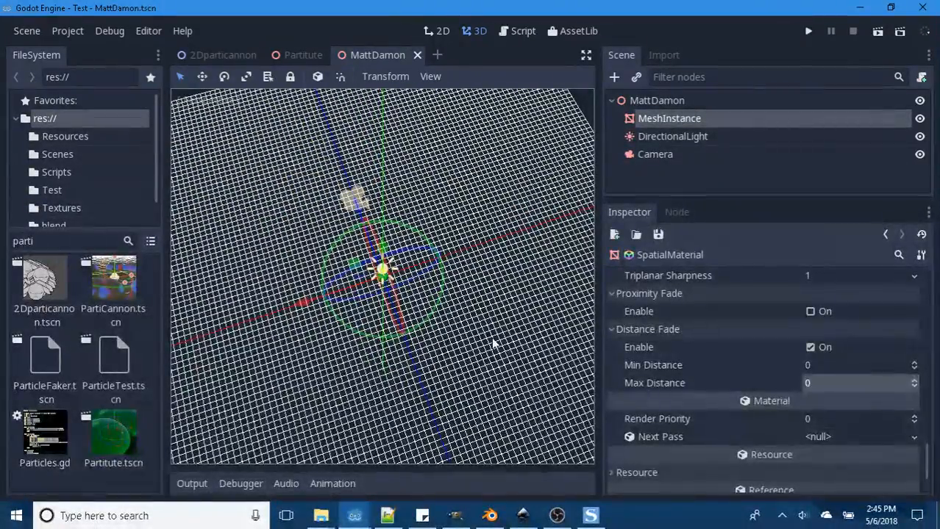
{"action": "scroll", "coordinate": [498, 356], "scroll_direction": "down", "scroll_amount": 2}
{"action": "scroll", "coordinate": [498, 355], "scroll_direction": "up", "scroll_amount": 4}
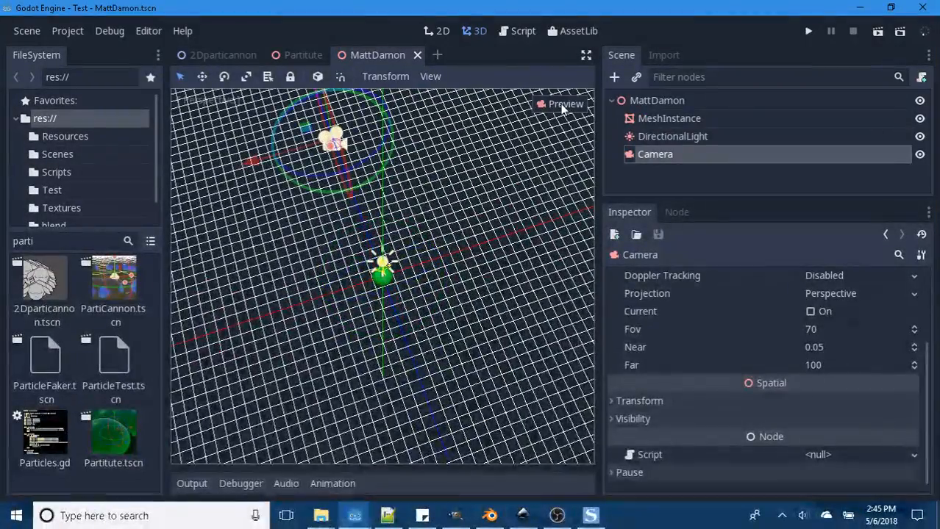
{"action": "left_click", "coordinate": [561, 104]}
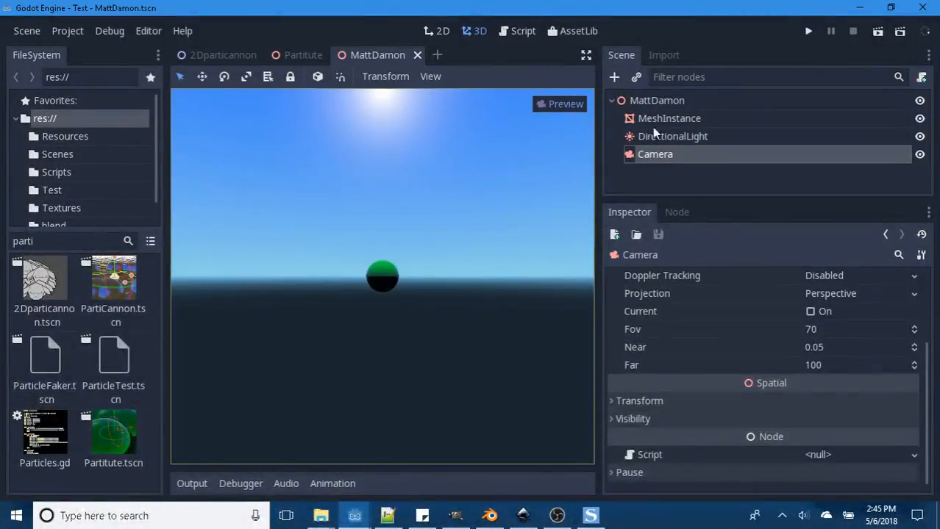
- Disable Distance Fade in the sphere's SpatialMaterial and leave the camera preview
{"action": "left_click", "coordinate": [666, 118]}
{"action": "scroll", "coordinate": [811, 321], "scroll_direction": "up", "scroll_amount": 2}
{"action": "left_click", "coordinate": [830, 301]}
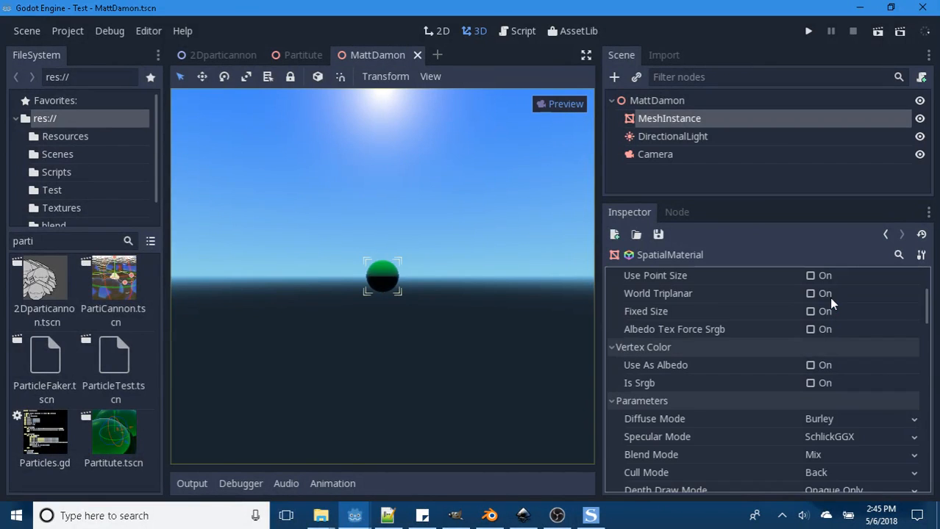
{"action": "scroll", "coordinate": [765, 389], "scroll_direction": "down", "scroll_amount": 5}
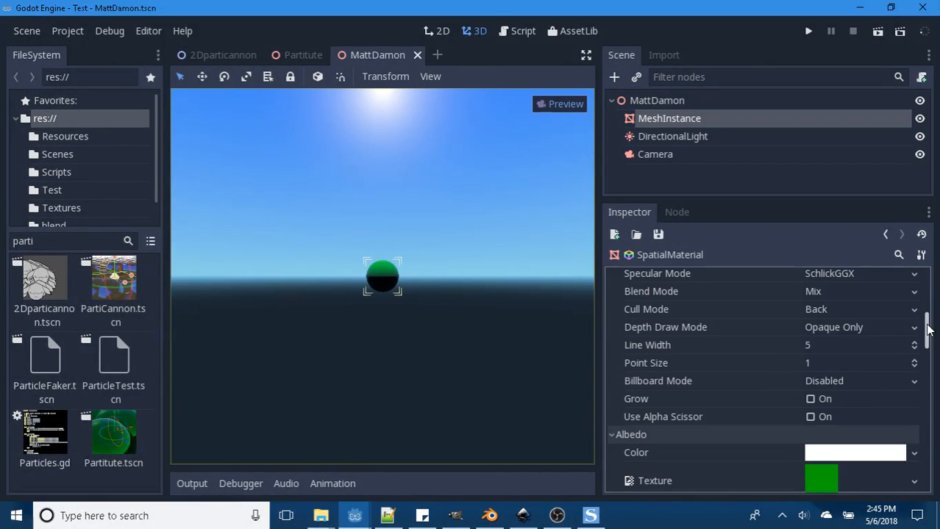
{"action": "scroll", "coordinate": [767, 399], "scroll_direction": "down", "scroll_amount": 3}
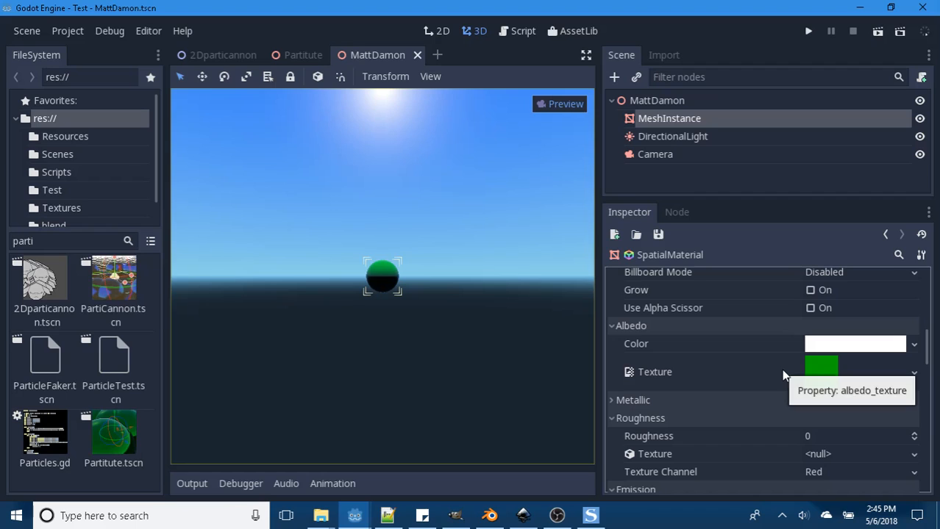
{"action": "scroll", "coordinate": [736, 382], "scroll_direction": "down", "scroll_amount": 3}
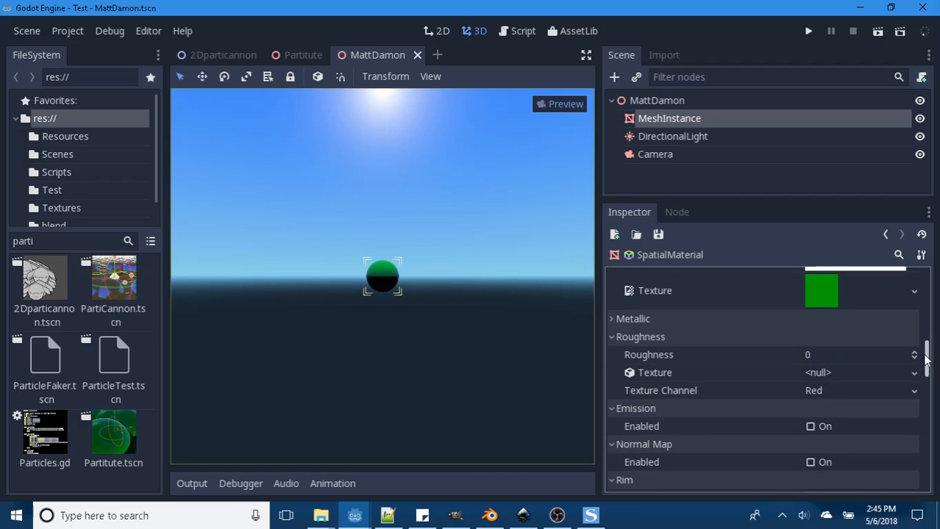
{"action": "left_click_drag", "start_coordinate": [926, 359], "coordinate": [926, 474]}
{"action": "scroll", "coordinate": [731, 393], "scroll_direction": "up", "scroll_amount": 2}
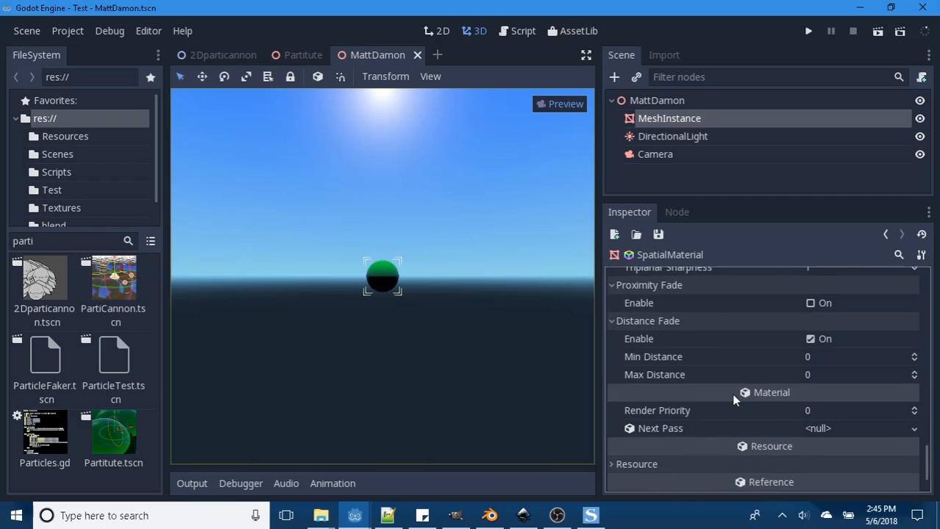
{"action": "left_click", "coordinate": [808, 365]}
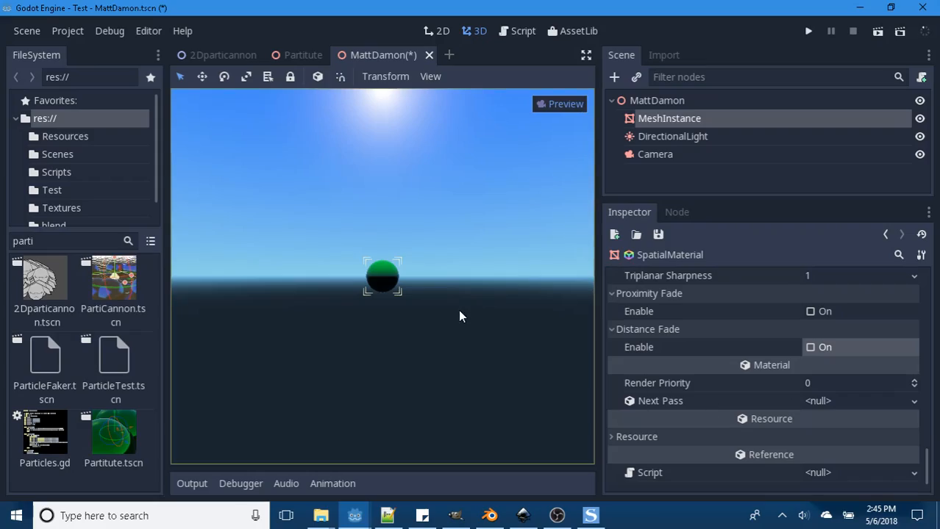
{"action": "left_click", "coordinate": [557, 103]}
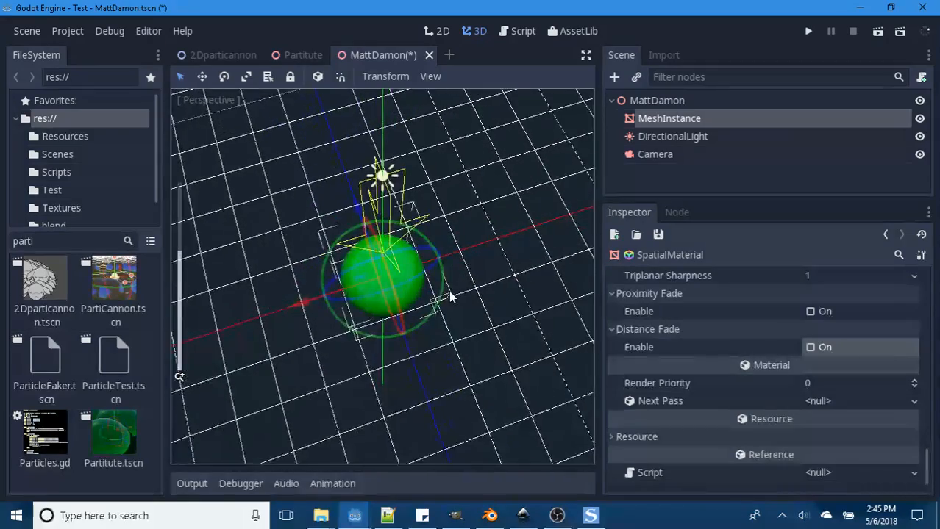
- Assign a new SpatialMaterial as the green material's Next Pass and inspect the sphere up close
{"action": "left_click", "coordinate": [914, 401]}
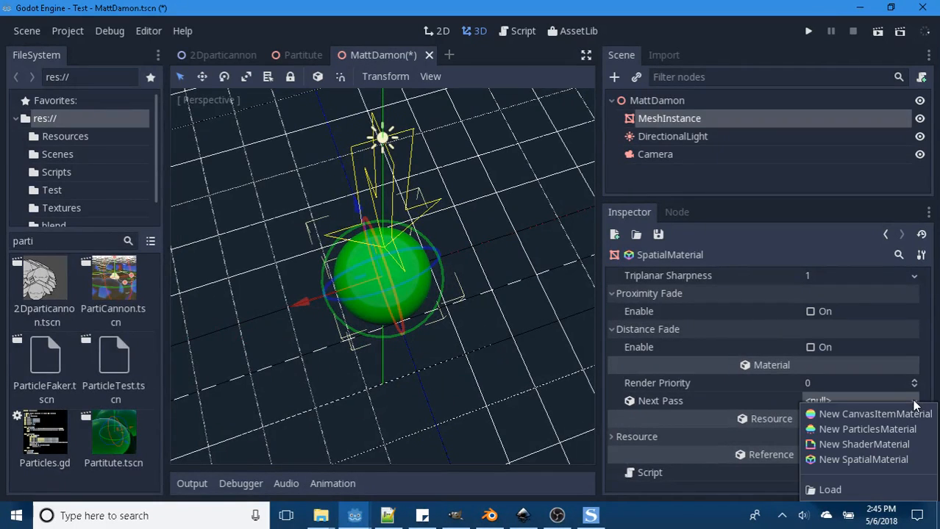
{"action": "left_click", "coordinate": [862, 459]}
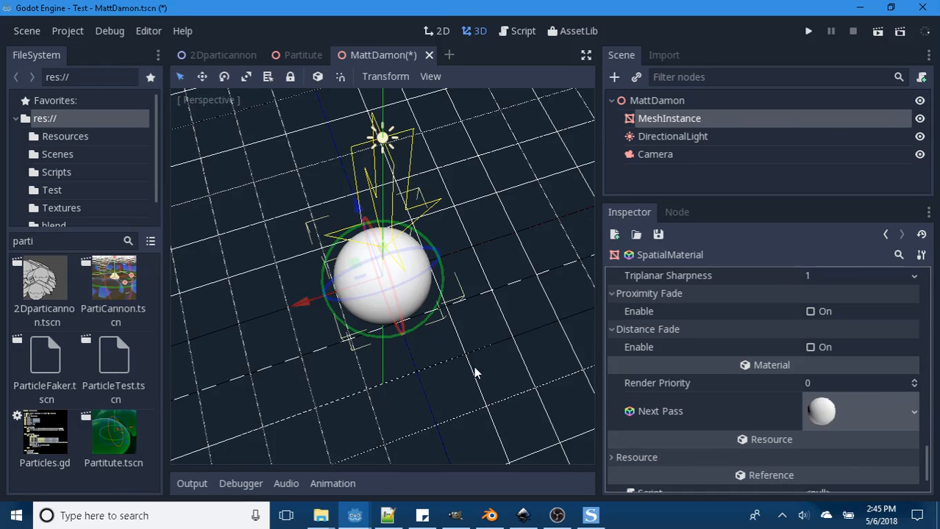
{"action": "scroll", "coordinate": [473, 366], "scroll_direction": "up", "scroll_amount": 4}
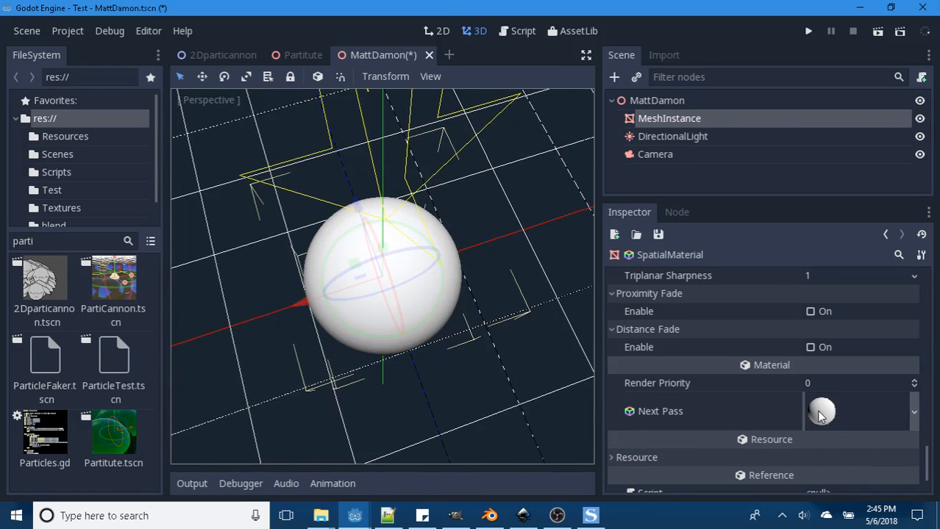
- Raise the base material's Render Priority to 1 and return it to 0 to compare the pass order
{"action": "scroll", "coordinate": [708, 413], "scroll_direction": "down", "scroll_amount": 1}
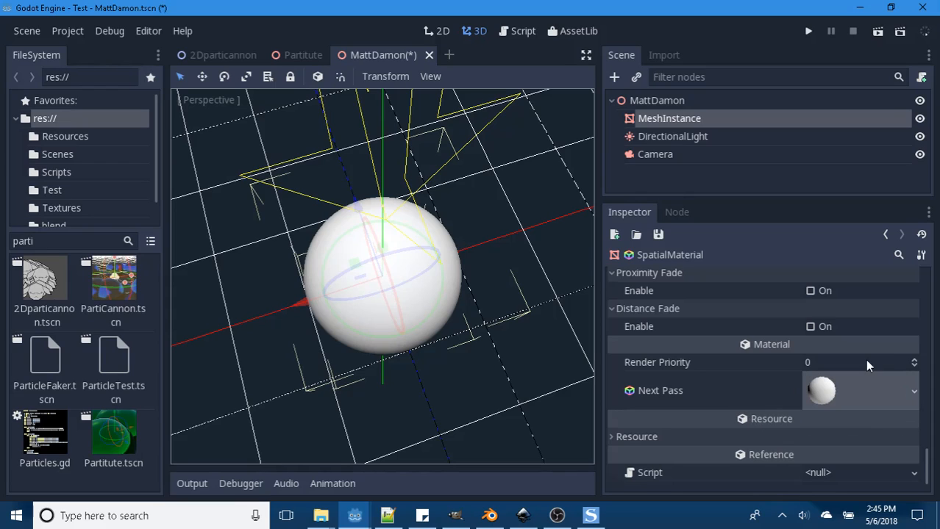
{"action": "left_click", "coordinate": [915, 361]}
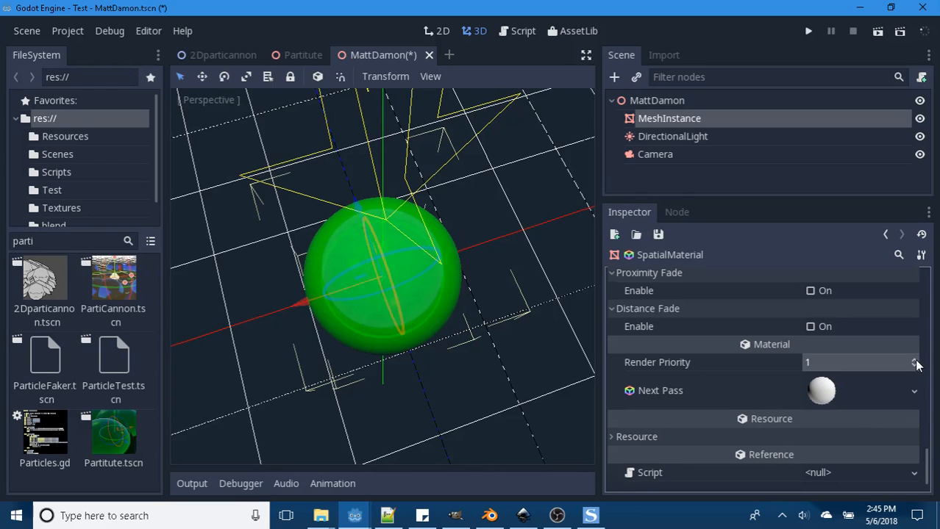
{"action": "left_click", "coordinate": [915, 365]}
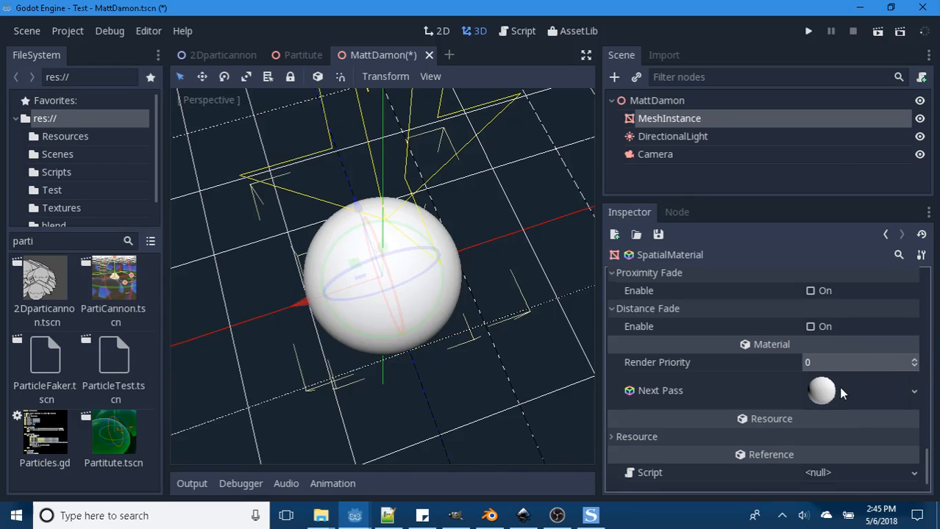
- Open the green material's Next Pass material and chain another new SpatialMaterial as its own Next Pass
{"action": "left_click", "coordinate": [820, 392]}
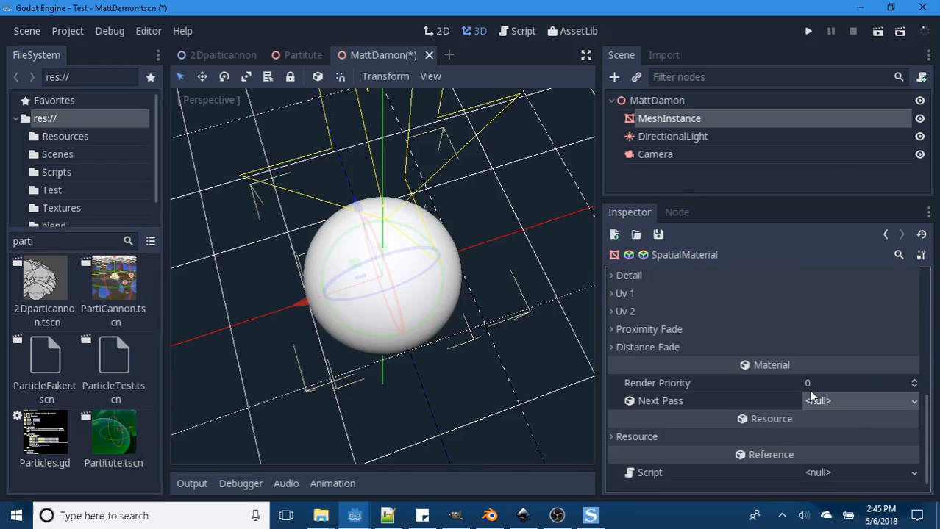
{"action": "left_click", "coordinate": [914, 403]}
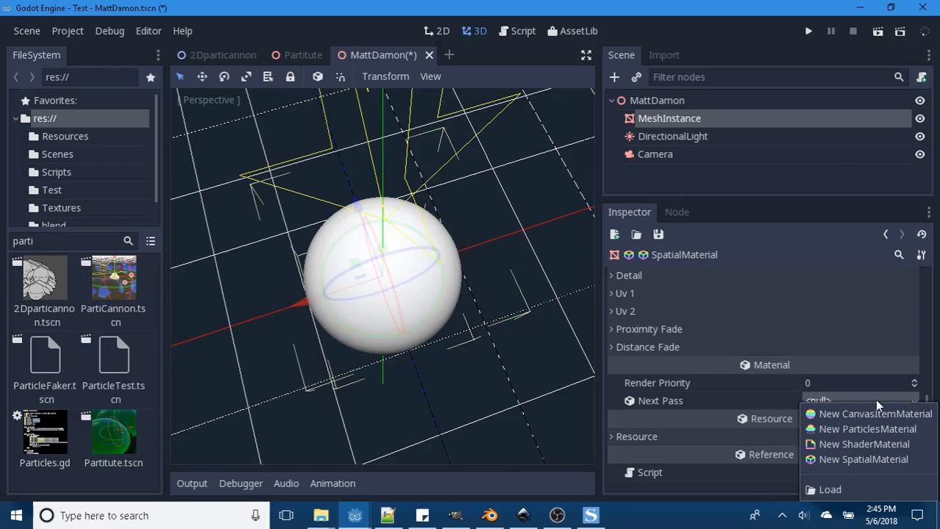
{"action": "left_click", "coordinate": [841, 461]}
{"action": "left_click", "coordinate": [826, 408]}
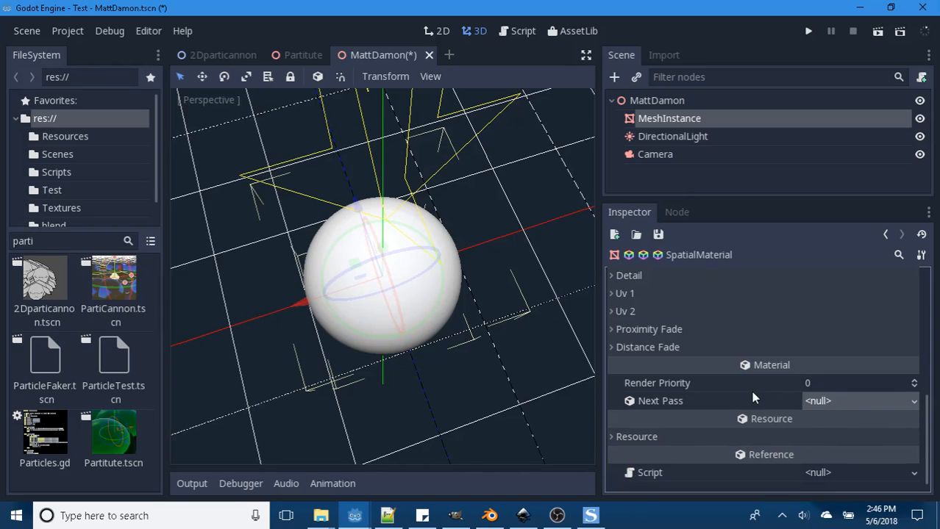
{"action": "scroll", "coordinate": [752, 397], "scroll_direction": "up", "scroll_amount": 5}
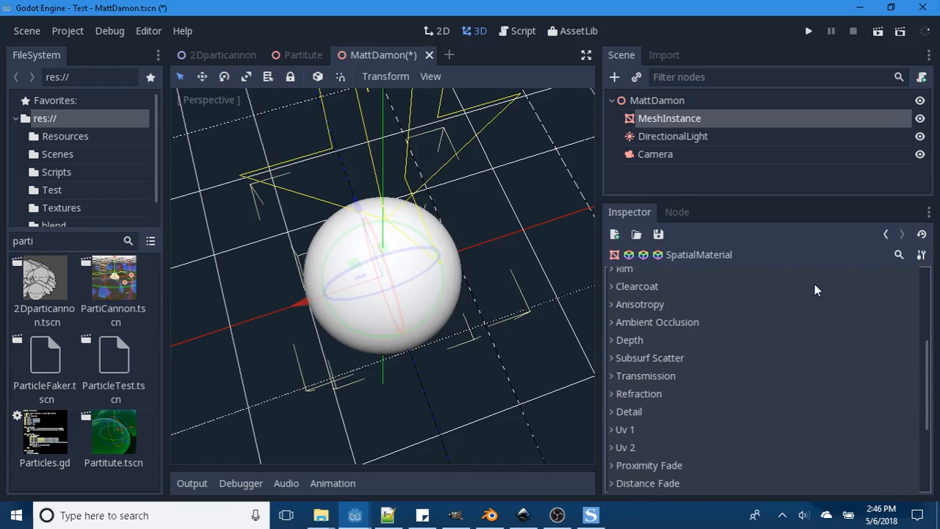
{"action": "left_click", "coordinate": [885, 234]}
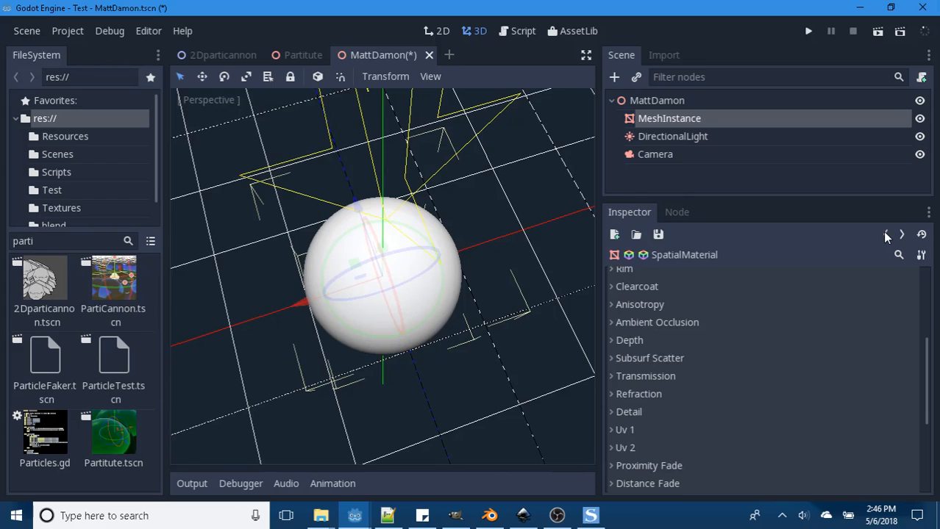
- Clear the nested Next Pass from the white second-pass material
{"action": "scroll", "coordinate": [792, 331], "scroll_direction": "down", "scroll_amount": 6}
{"action": "left_click", "coordinate": [910, 392]}
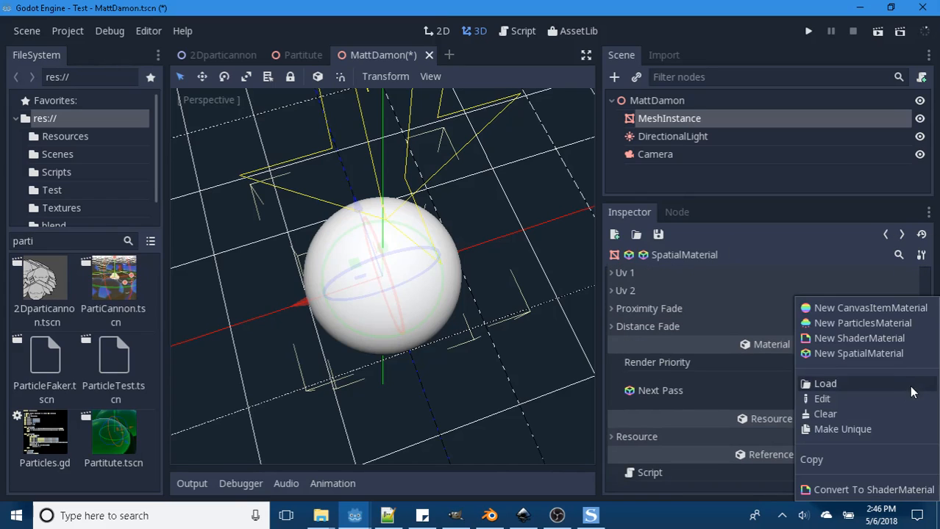
{"action": "left_click", "coordinate": [853, 419]}
- Load heart1.png from the Resources folder as the Albedo texture of the second-pass material
{"action": "left_click_drag", "start_coordinate": [926, 406], "coordinate": [926, 254]}
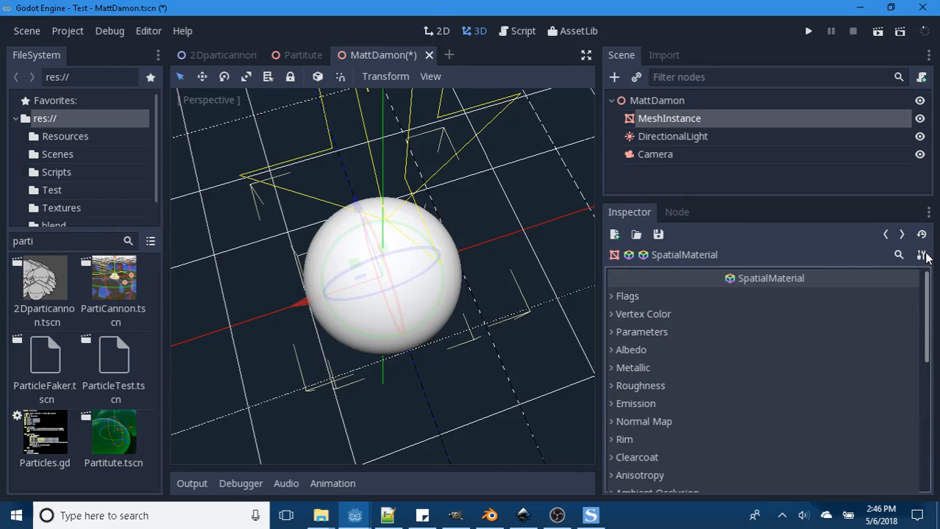
{"action": "left_click", "coordinate": [613, 350]}
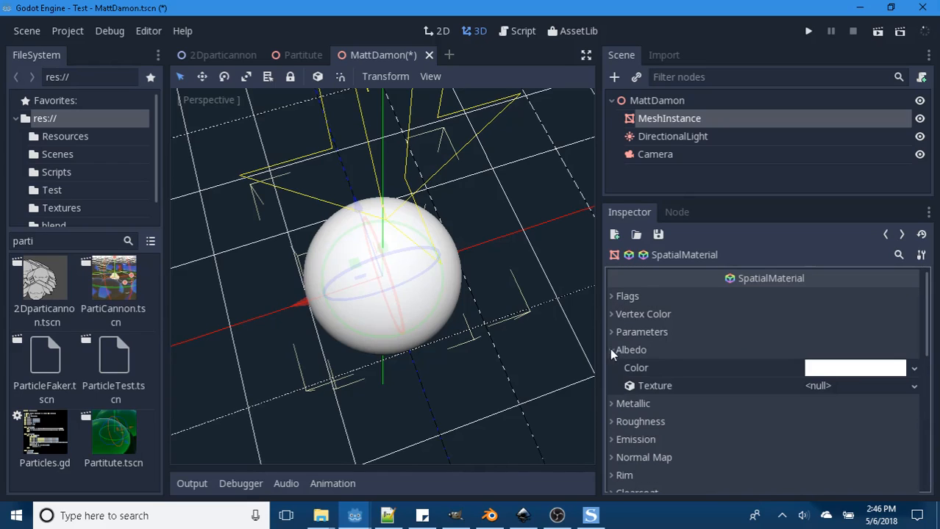
{"action": "left_click", "coordinate": [912, 388]}
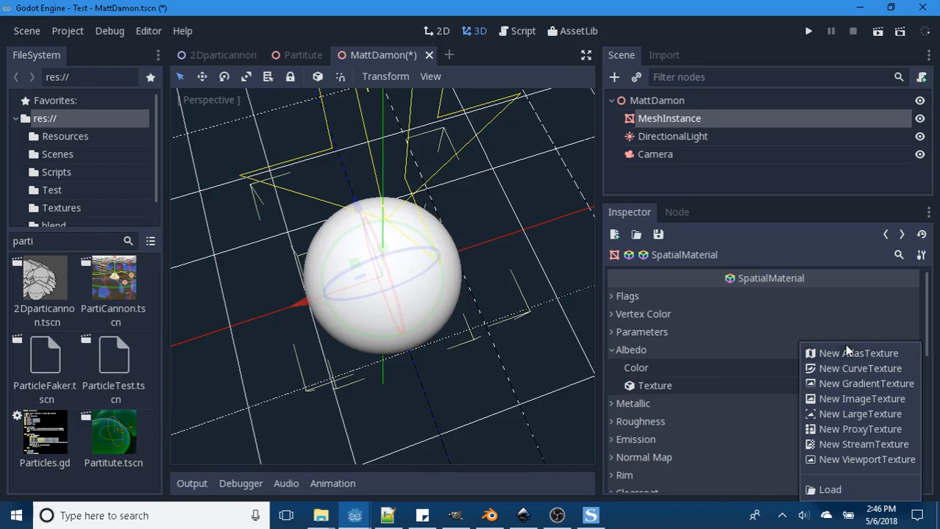
{"action": "left_click", "coordinate": [828, 490]}
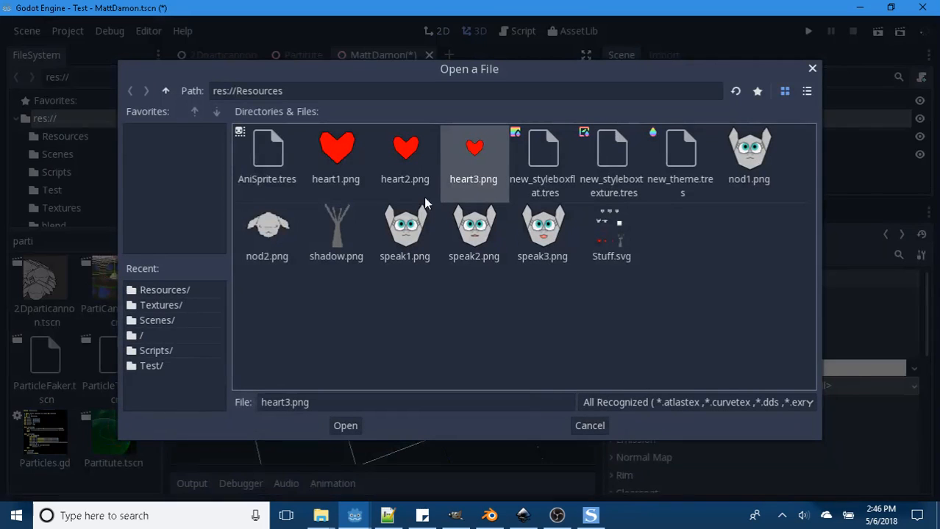
{"action": "left_click", "coordinate": [336, 150]}
{"action": "left_click", "coordinate": [345, 426]}
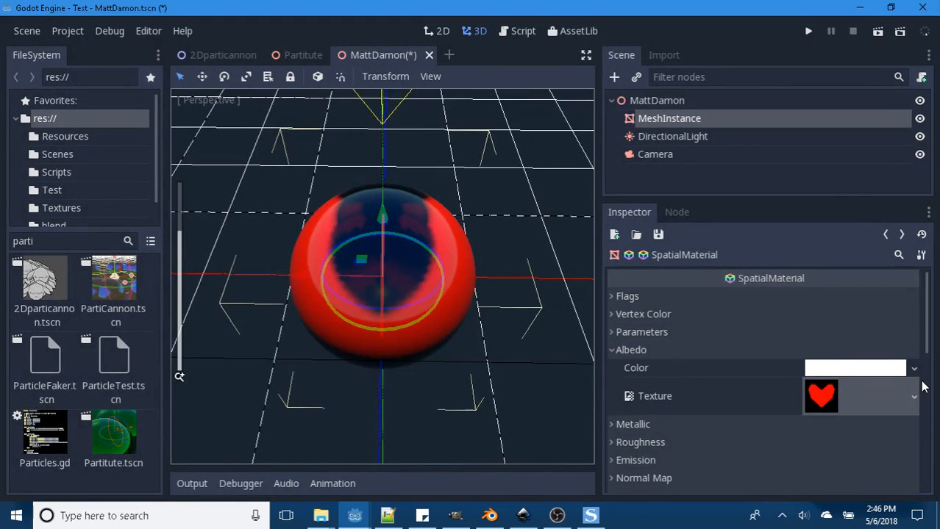
- Enable the Transparent flag on the heart-textured material, inspect the sphere, and toggle Unshaded on and off
{"action": "left_click", "coordinate": [613, 297]}
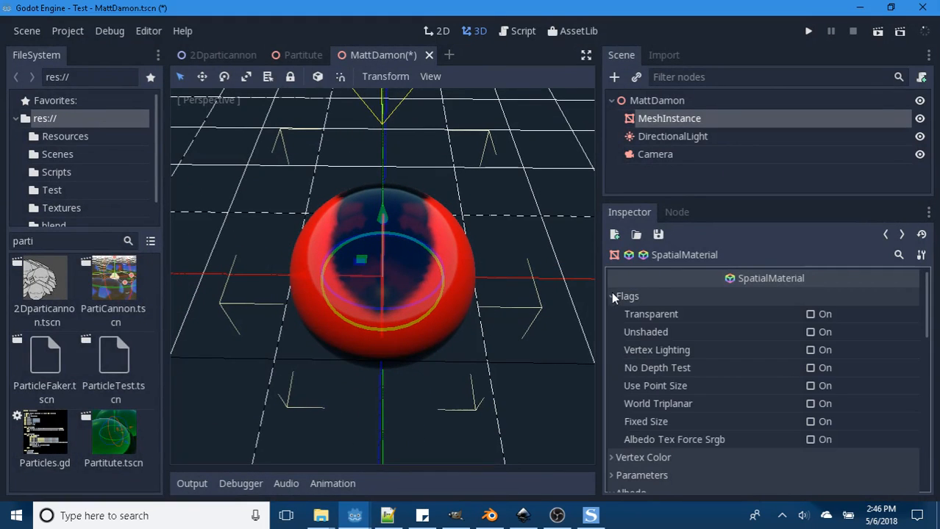
{"action": "left_click", "coordinate": [810, 314]}
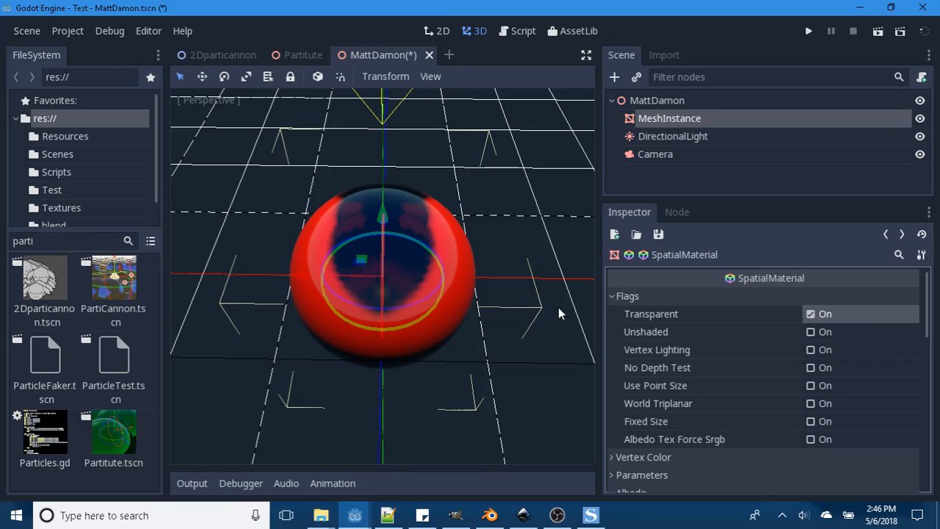
{"action": "scroll", "coordinate": [551, 294], "scroll_direction": "up", "scroll_amount": 3}
{"action": "middle_click_drag", "start_coordinate": [545, 279], "coordinate": [309, 250]}
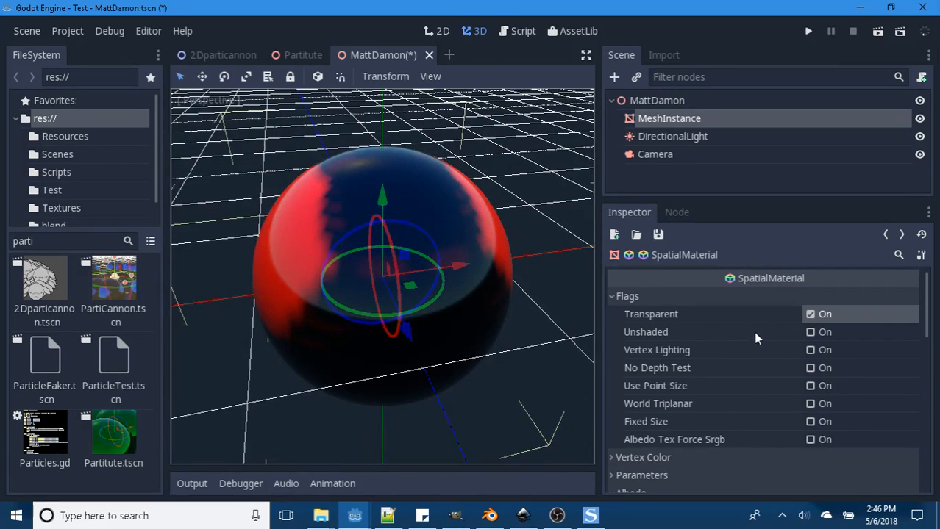
{"action": "scroll", "coordinate": [778, 333], "scroll_direction": "down", "scroll_amount": 1}
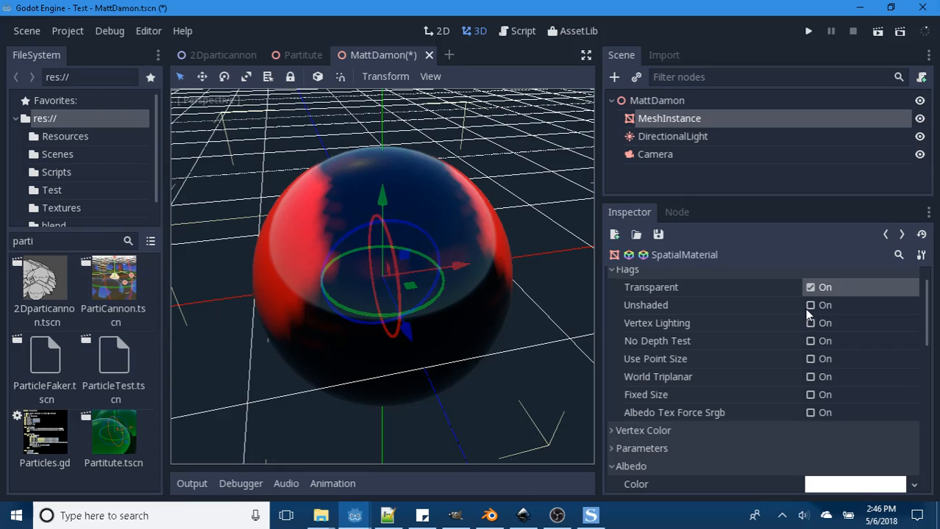
{"action": "left_click", "coordinate": [809, 306]}
{"action": "left_click", "coordinate": [809, 306]}
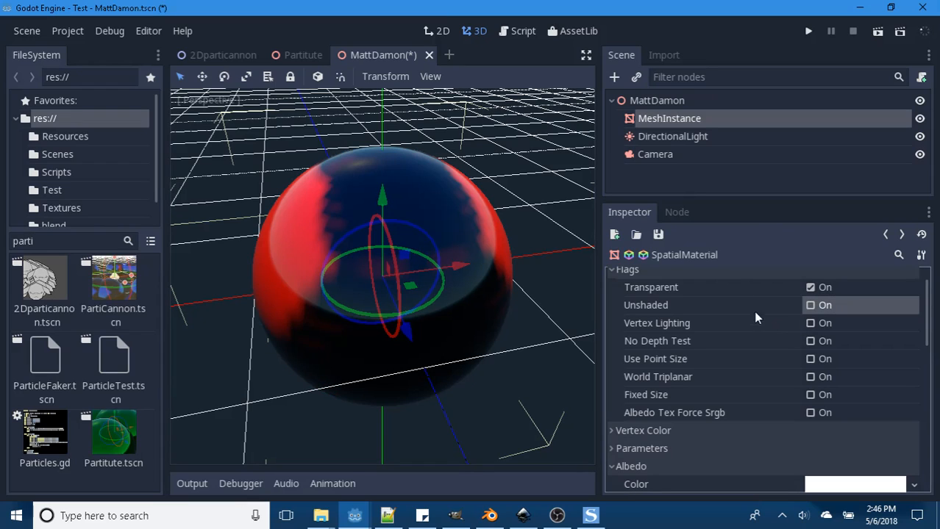
{"action": "left_click", "coordinate": [886, 235]}
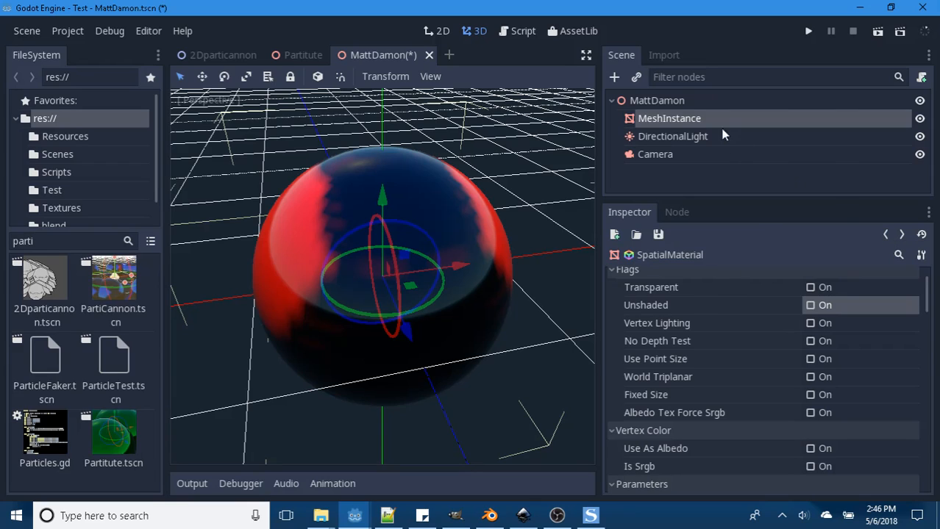
{"action": "left_click", "coordinate": [684, 119]}
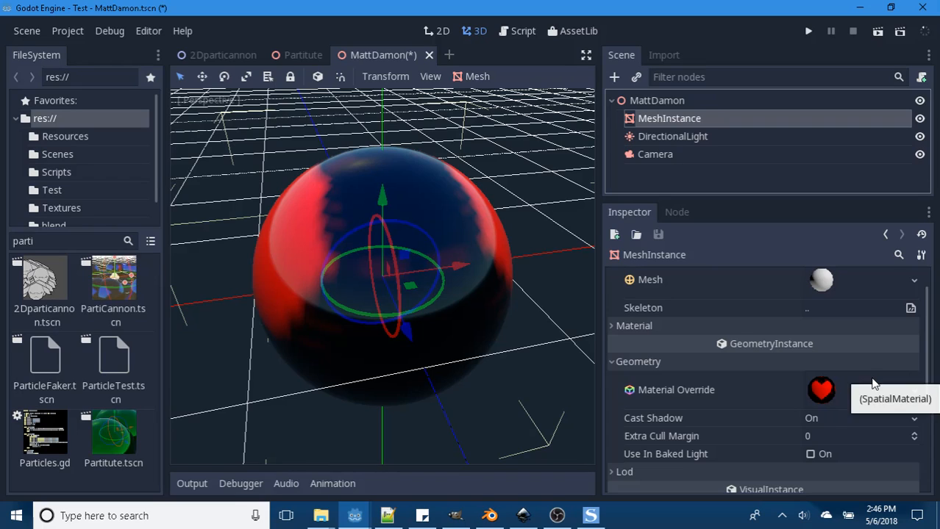
{"action": "scroll", "coordinate": [870, 377], "scroll_direction": "up", "scroll_amount": 1}
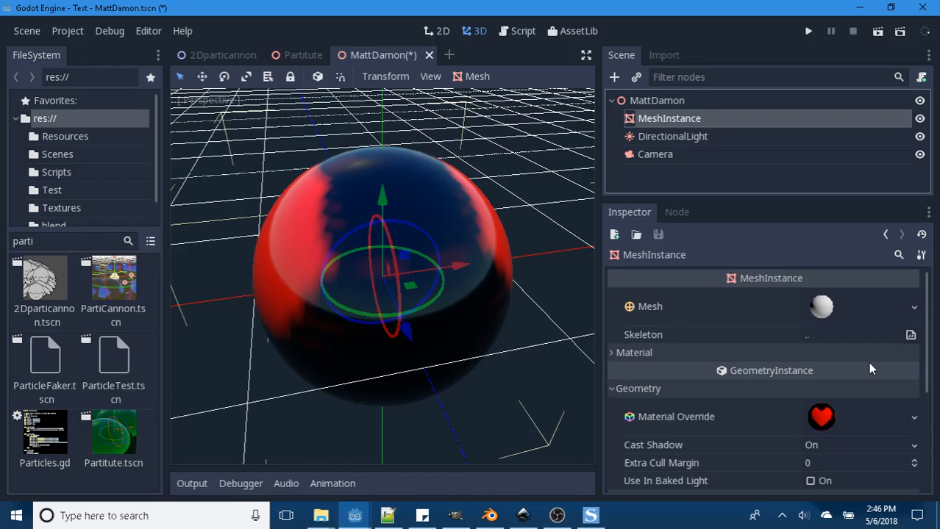
{"action": "scroll", "coordinate": [869, 376], "scroll_direction": "down", "scroll_amount": 1}
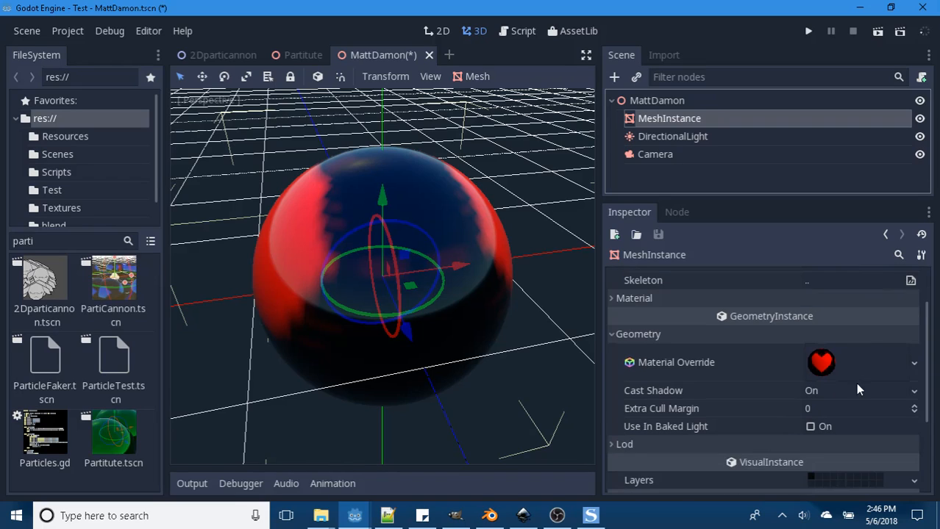
{"action": "left_click", "coordinate": [914, 363]}
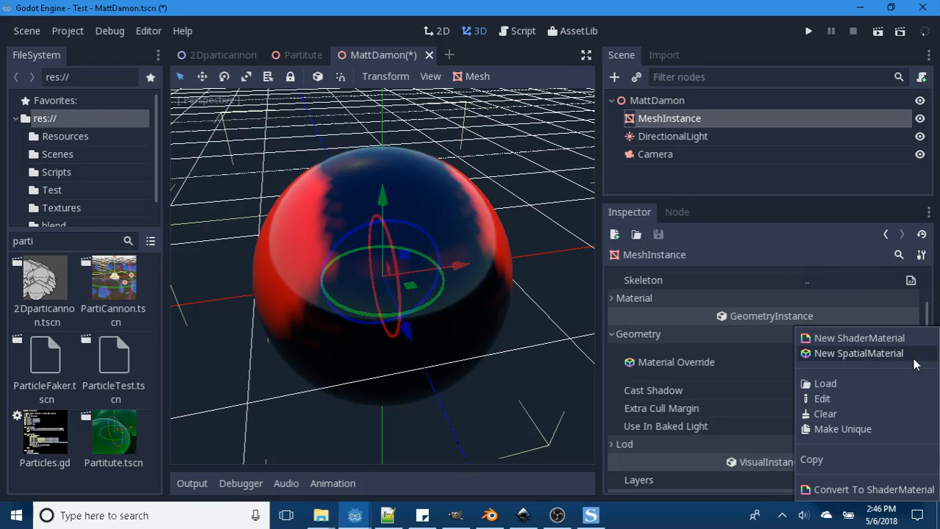
{"action": "left_click", "coordinate": [824, 383]}
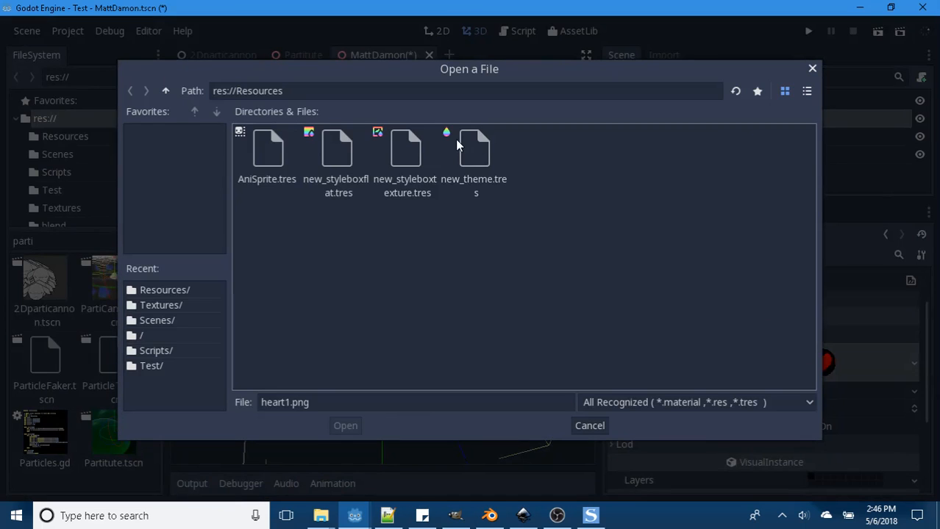
{"action": "left_click", "coordinate": [167, 91]}
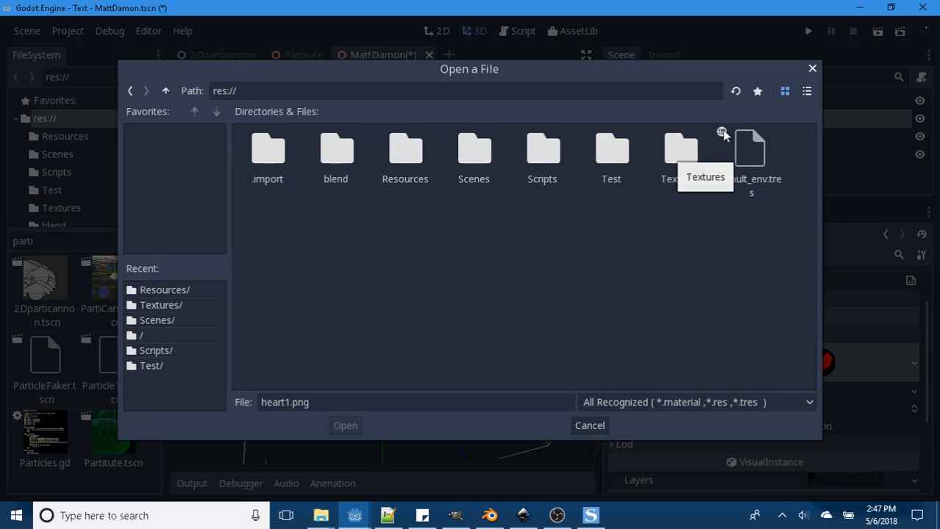
{"action": "left_click", "coordinate": [813, 69]}
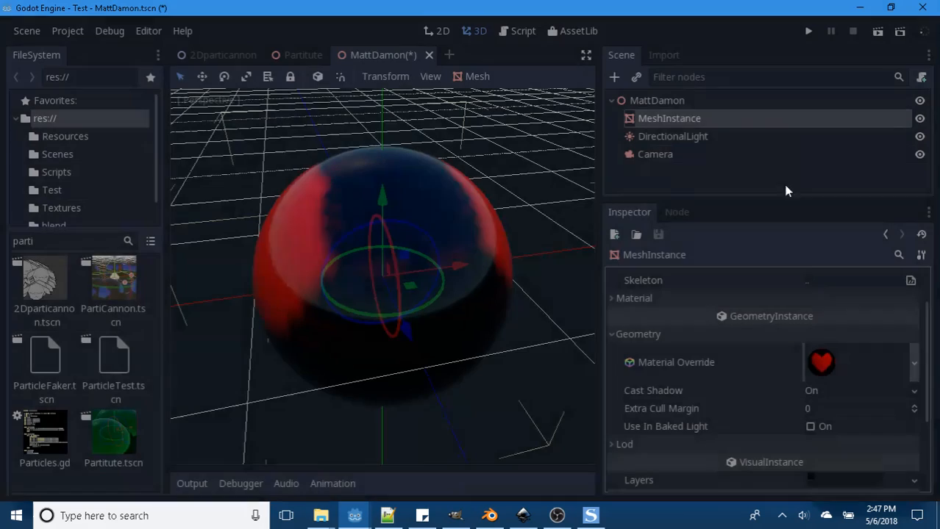
- Open the base material from the MeshInstance's Material Override and check its Albedo texture options
{"action": "left_click", "coordinate": [820, 362]}
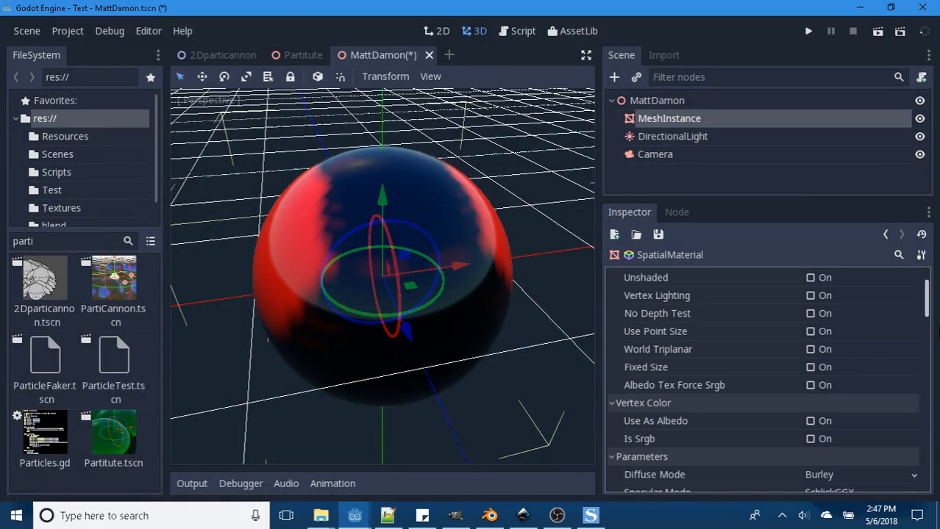
{"action": "scroll", "coordinate": [931, 277], "scroll_direction": "up", "scroll_amount": 2}
{"action": "left_click_drag", "start_coordinate": [925, 290], "coordinate": [927, 336]}
{"action": "left_click", "coordinate": [914, 408]}
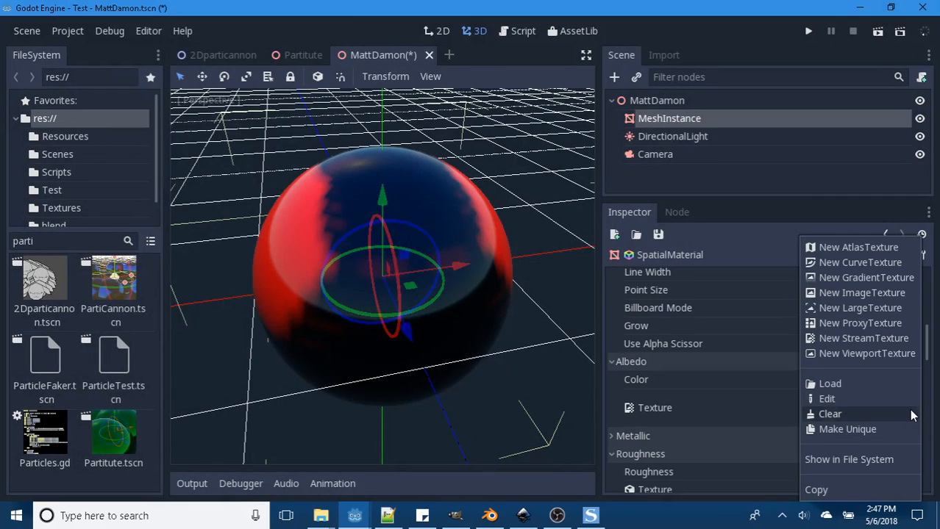
{"action": "left_click", "coordinate": [748, 401]}
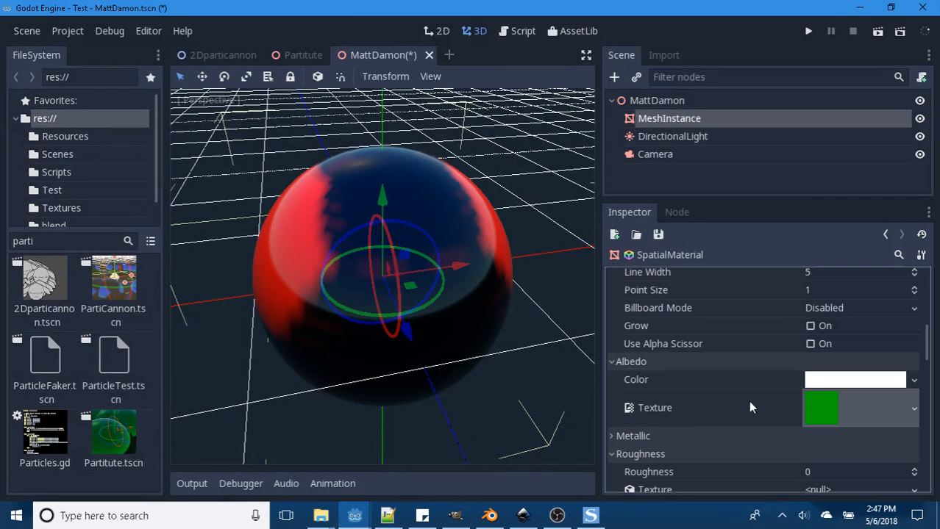
- Set the base material's Render Priority to 1 and save the scene
{"action": "scroll", "coordinate": [888, 376], "scroll_direction": "down", "scroll_amount": 2}
{"action": "left_click_drag", "start_coordinate": [926, 346], "coordinate": [926, 467]}
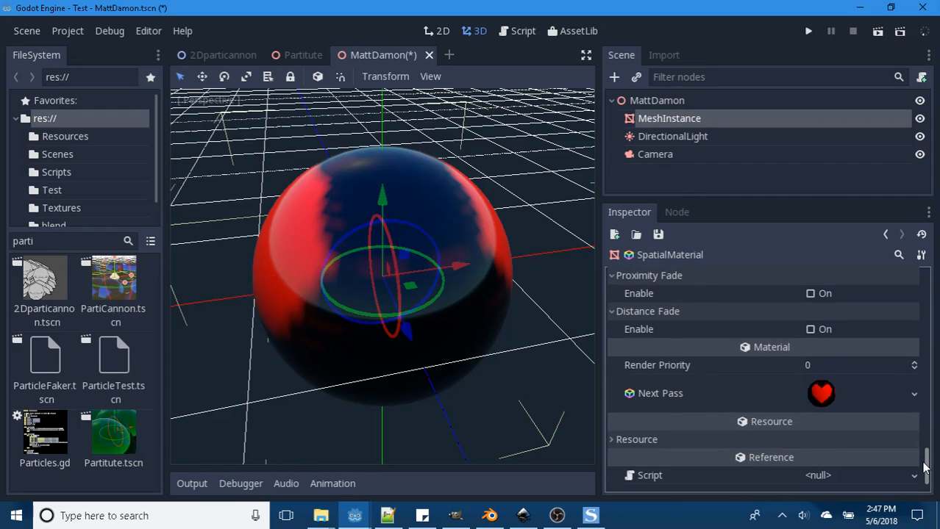
{"action": "left_click", "coordinate": [914, 362]}
{"action": "key", "text": "ctrl+s"}
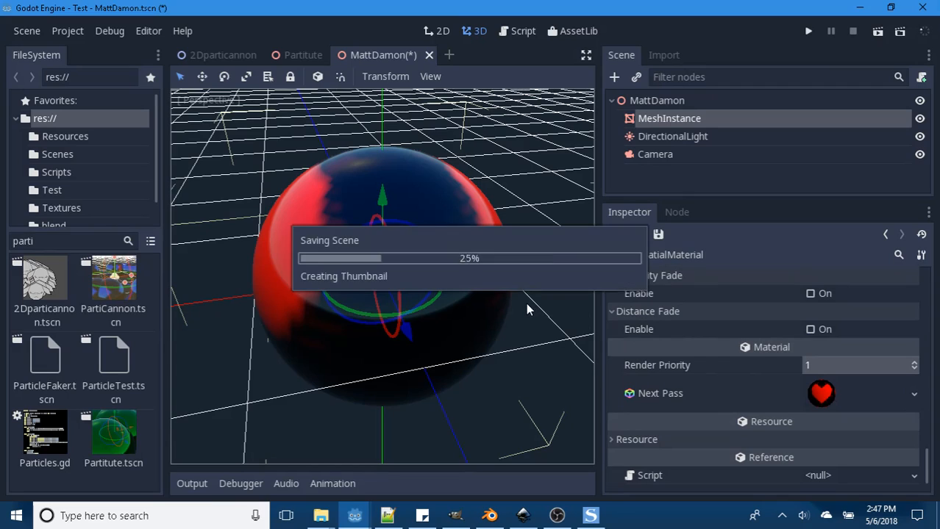
{"action": "left_click", "coordinate": [914, 362]}
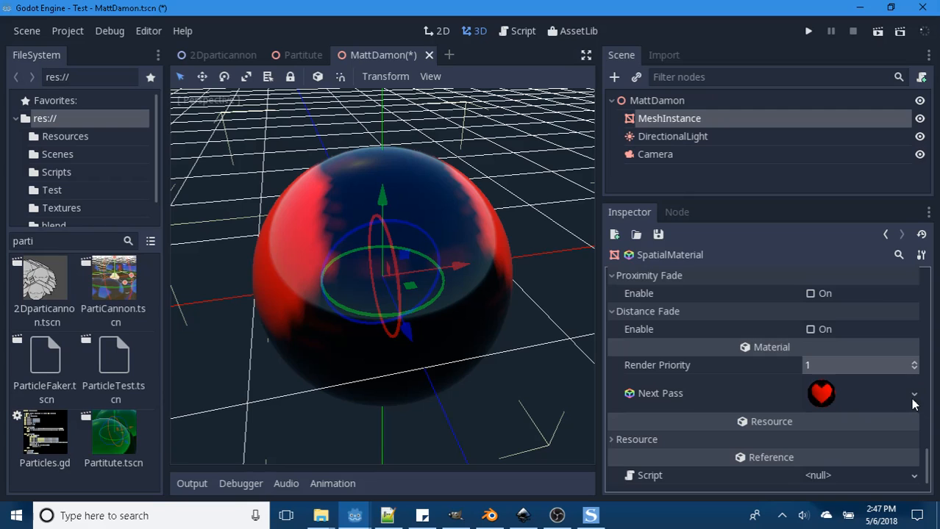
- Clear the base material's Next Pass, assign a new SpatialMaterial to it, and set Render Priority to 0
{"action": "left_click", "coordinate": [914, 395]}
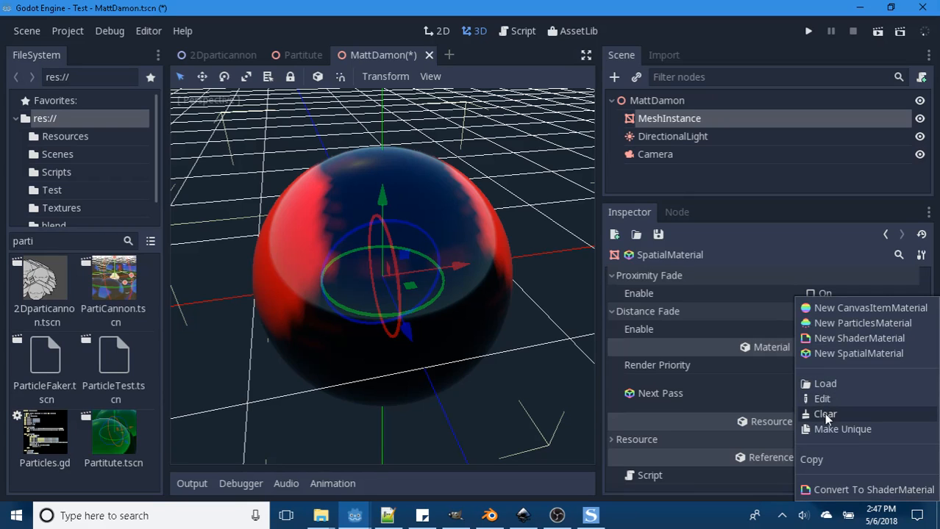
{"action": "left_click", "coordinate": [823, 414]}
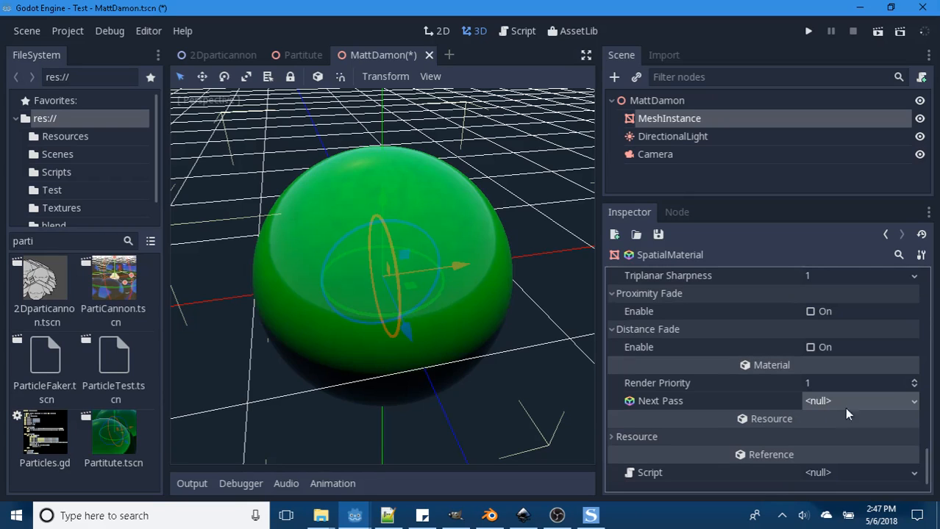
{"action": "left_click", "coordinate": [913, 401]}
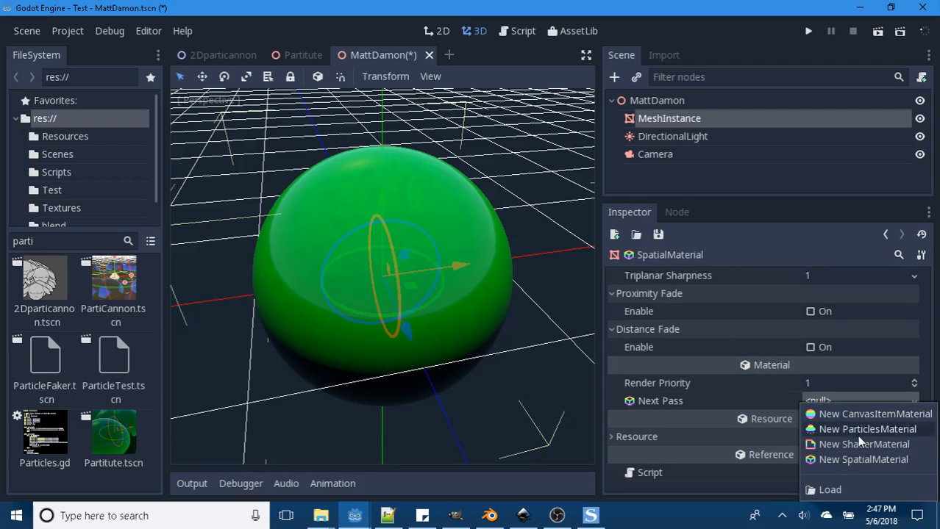
{"action": "left_click", "coordinate": [845, 459]}
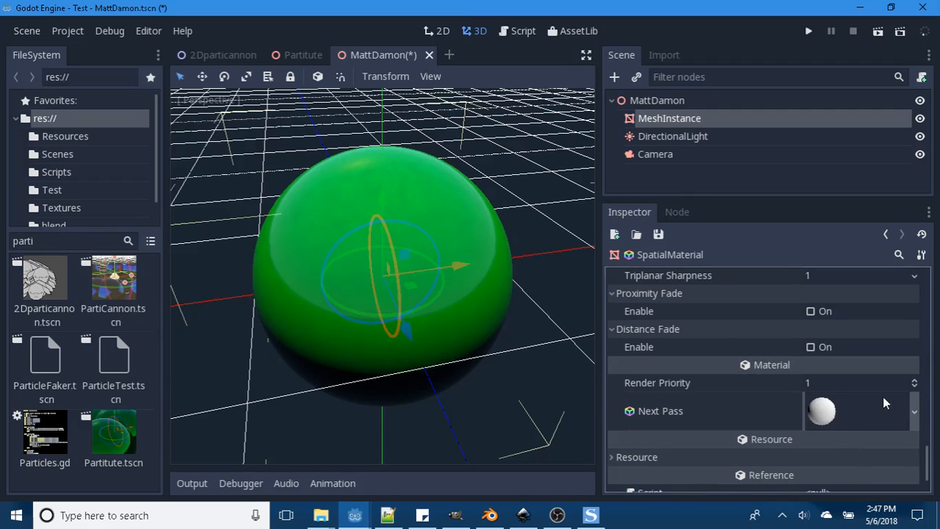
{"action": "left_click", "coordinate": [913, 387]}
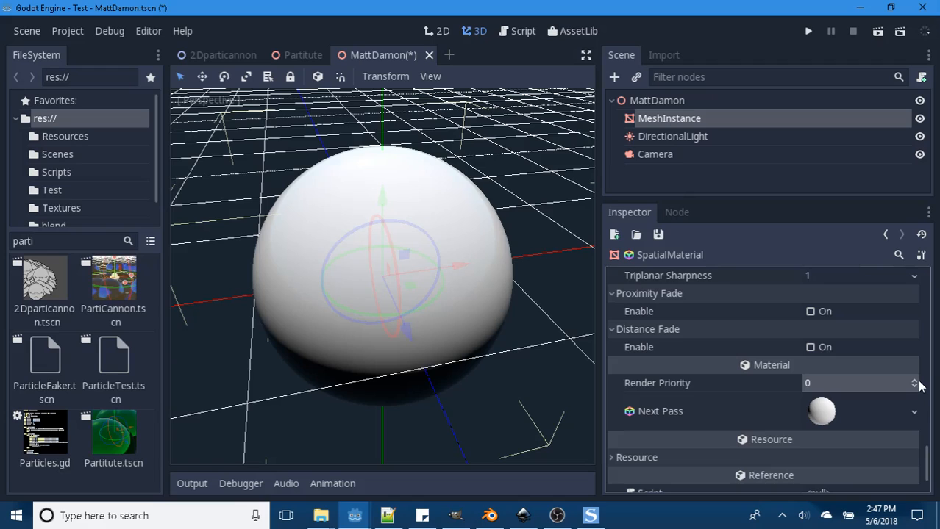
- Set the base material's Render Priority to 1 and load heart1.png from Resources as the Albedo texture of its Next Pass material
{"action": "left_click", "coordinate": [914, 381]}
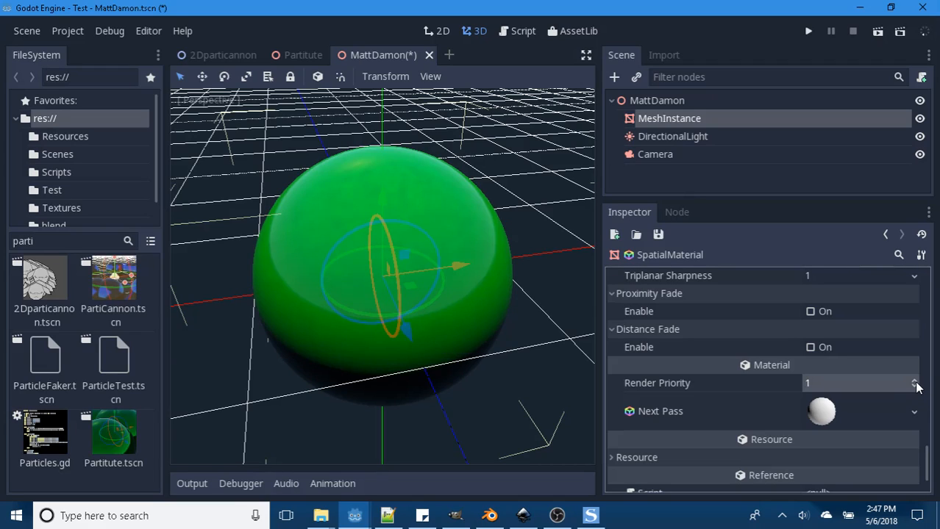
{"action": "left_click", "coordinate": [821, 414]}
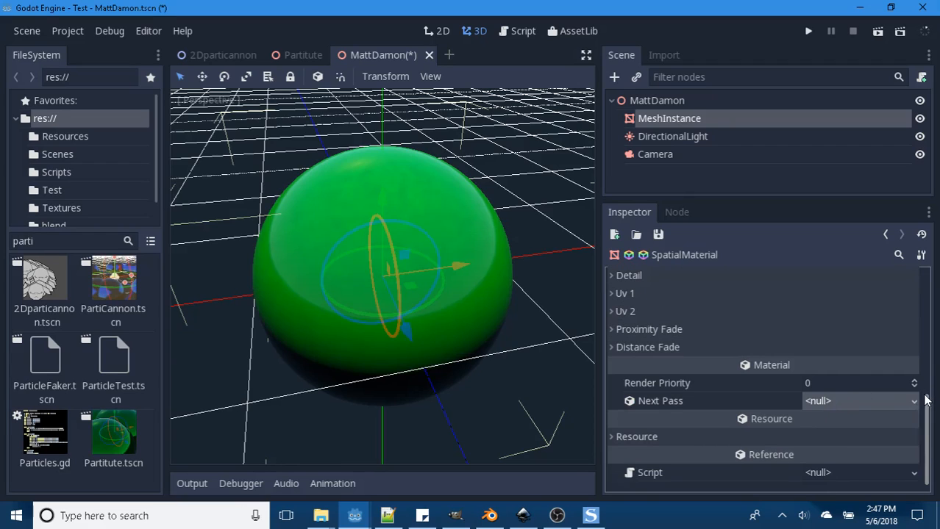
{"action": "left_click_drag", "start_coordinate": [924, 395], "coordinate": [935, 266]}
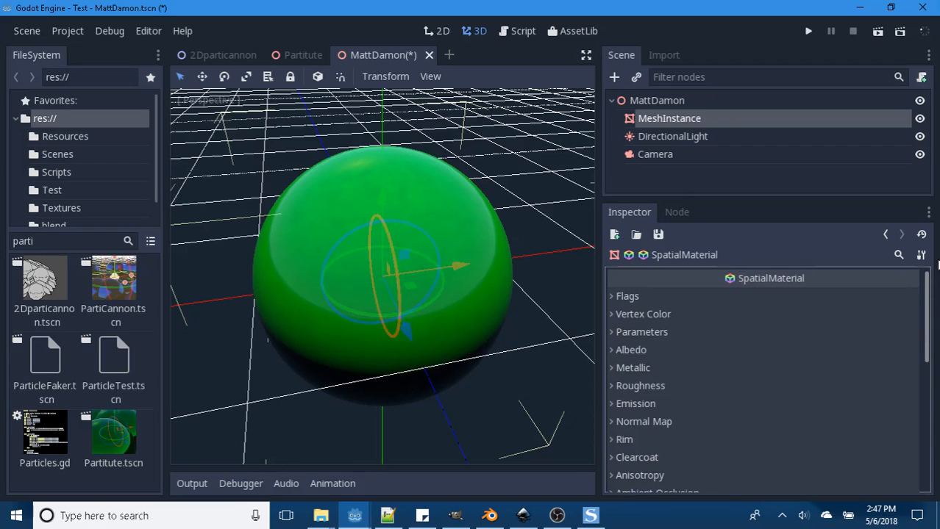
{"action": "left_click", "coordinate": [611, 350]}
{"action": "left_click", "coordinate": [838, 384]}
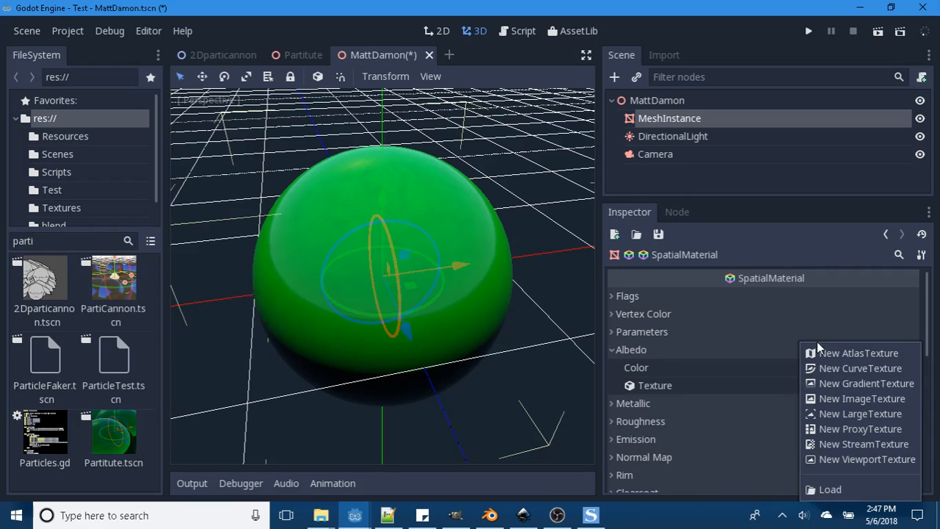
{"action": "left_click", "coordinate": [825, 490]}
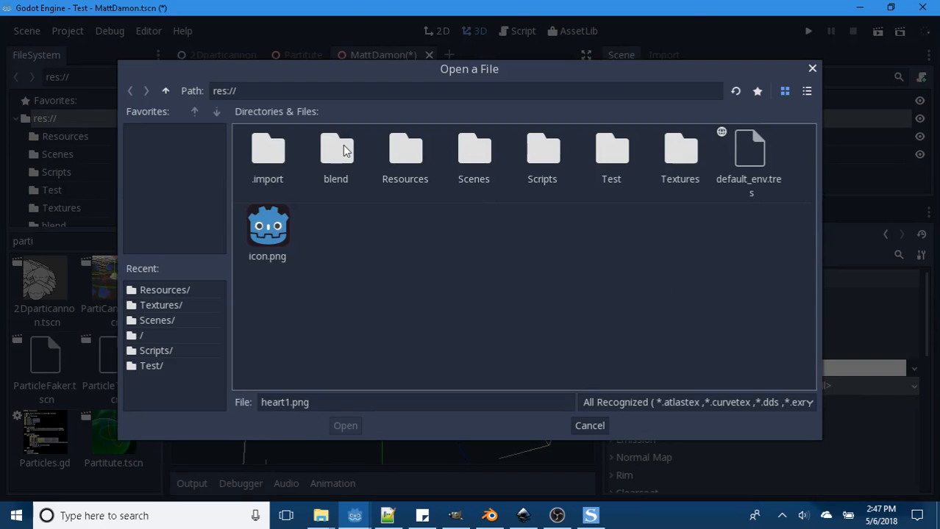
{"action": "double_click", "coordinate": [406, 151]}
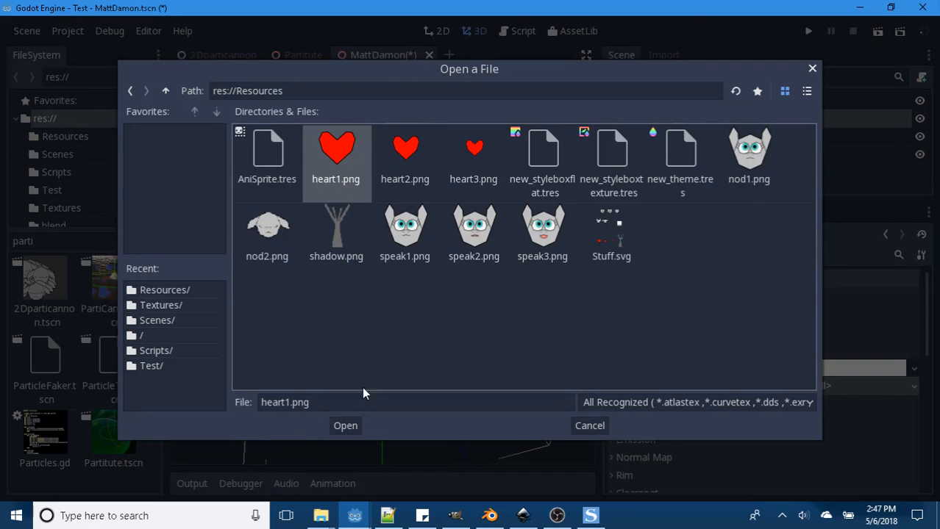
{"action": "left_click", "coordinate": [345, 427]}
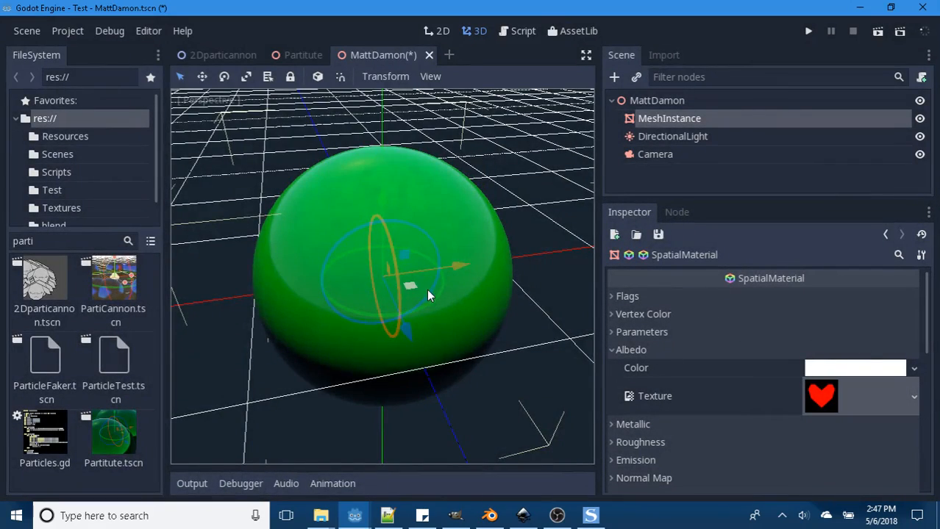
- Toggle the Transparent flag on and off on the heart-textured Next Pass material
{"action": "middle_click_drag", "start_coordinate": [386, 269], "coordinate": [581, 274]}
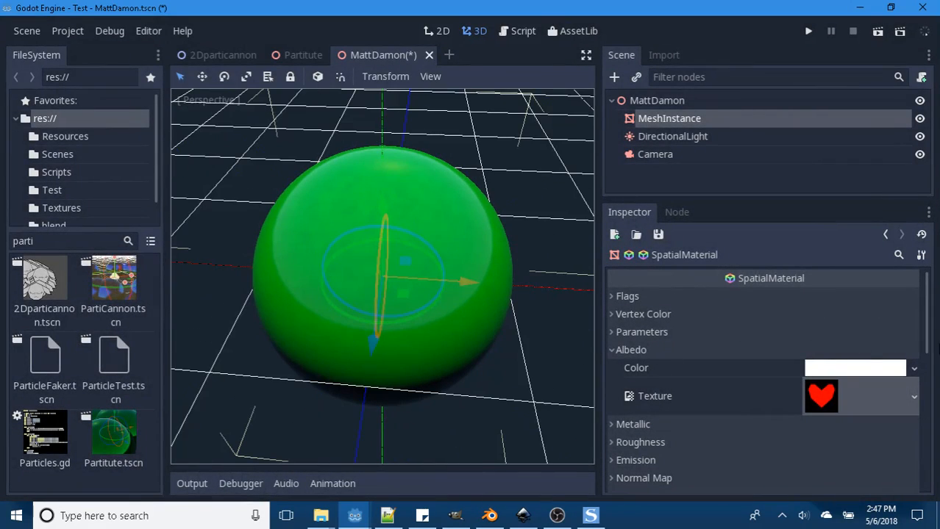
{"action": "left_click", "coordinate": [610, 297]}
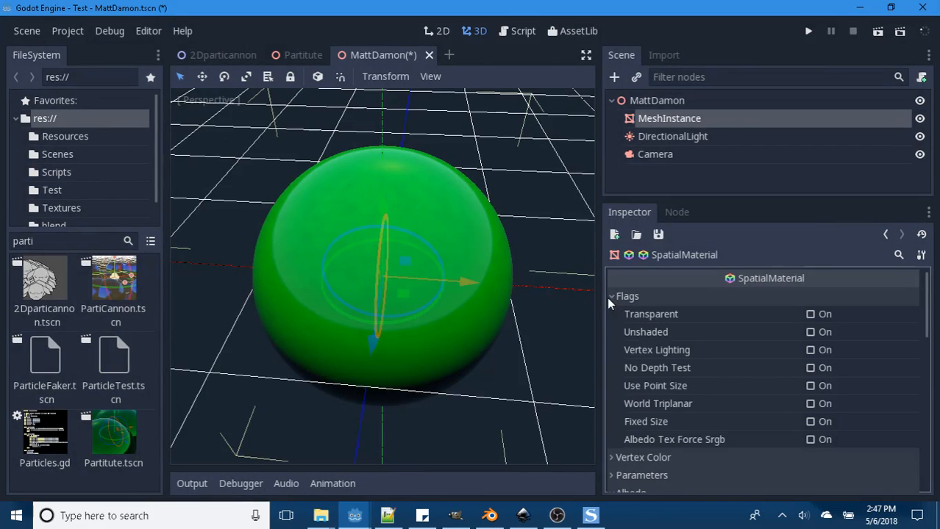
{"action": "left_click", "coordinate": [810, 314]}
{"action": "left_click", "coordinate": [810, 314]}
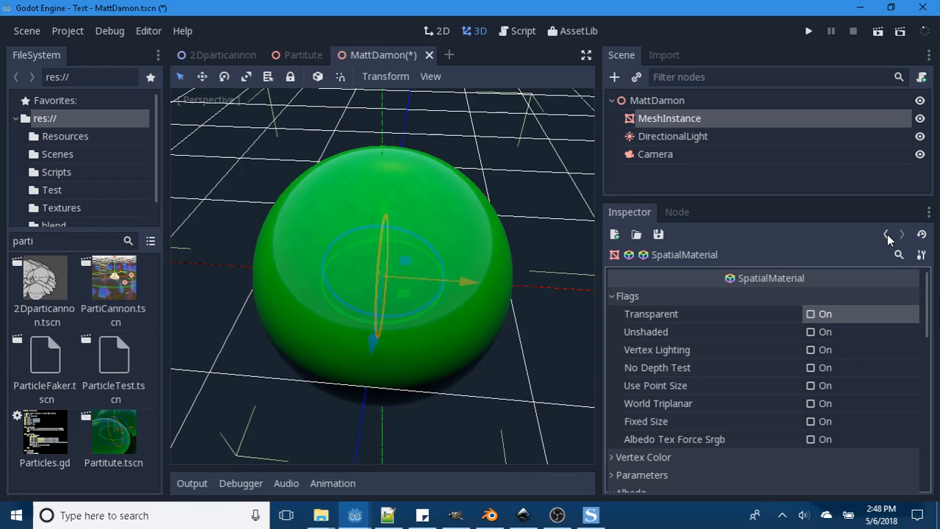
- Return to the base material and switch its Render Priority repeatedly between 0 and 1, ending at 1
{"action": "left_click_drag", "start_coordinate": [926, 294], "coordinate": [929, 466]}
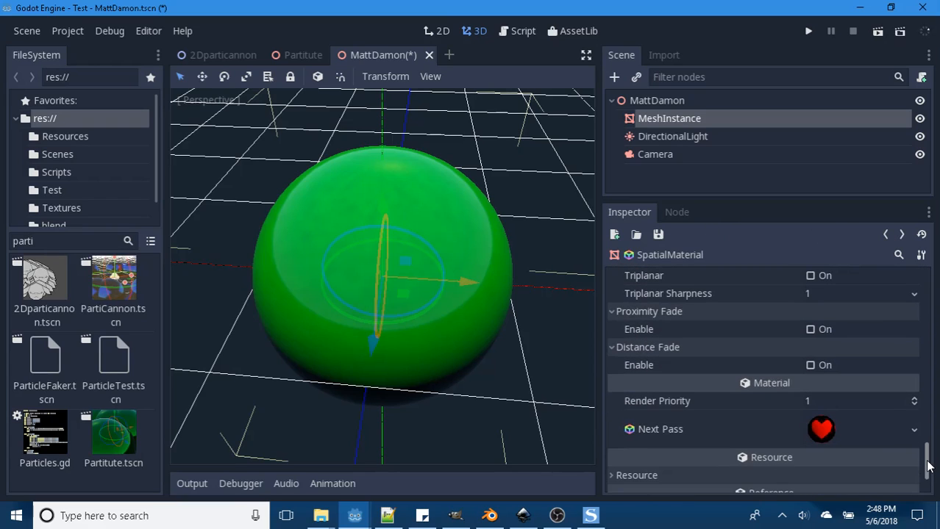
{"action": "left_click", "coordinate": [914, 405]}
{"action": "left_click", "coordinate": [914, 402]}
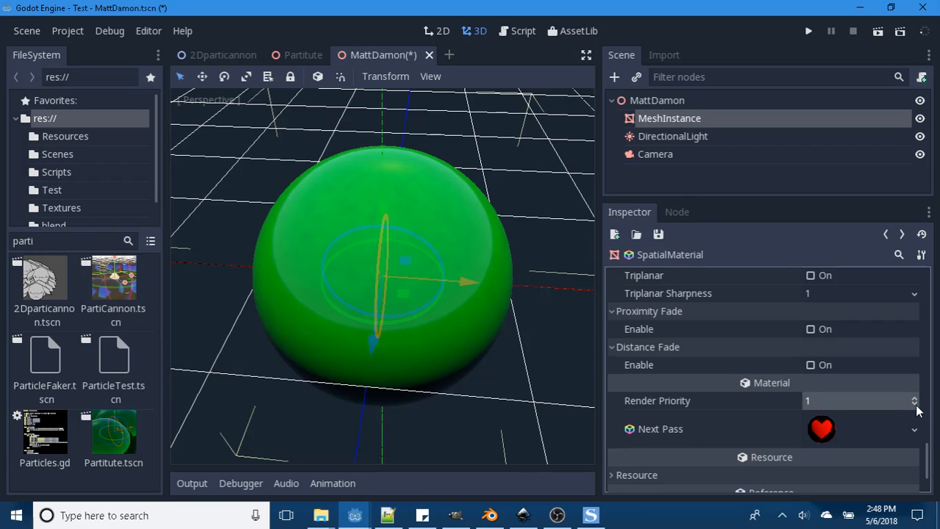
{"action": "left_click", "coordinate": [915, 405]}
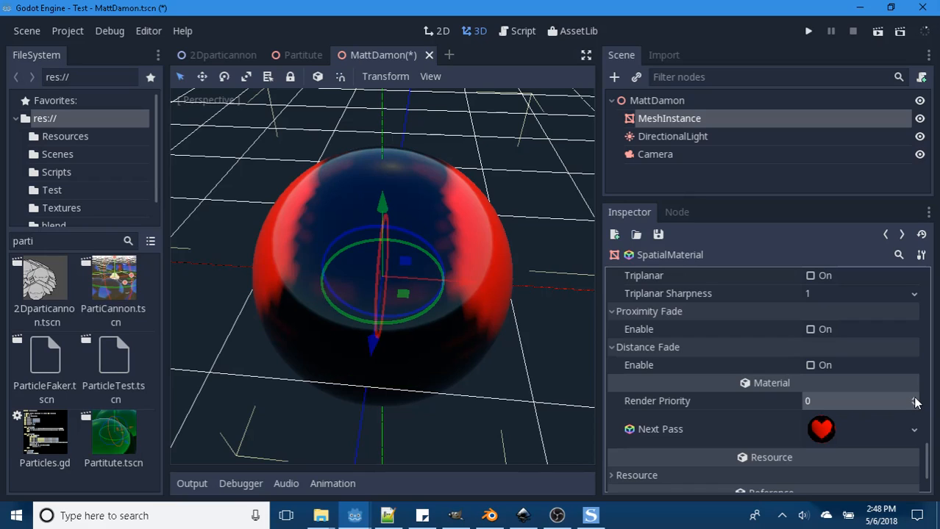
{"action": "left_click", "coordinate": [915, 398]}
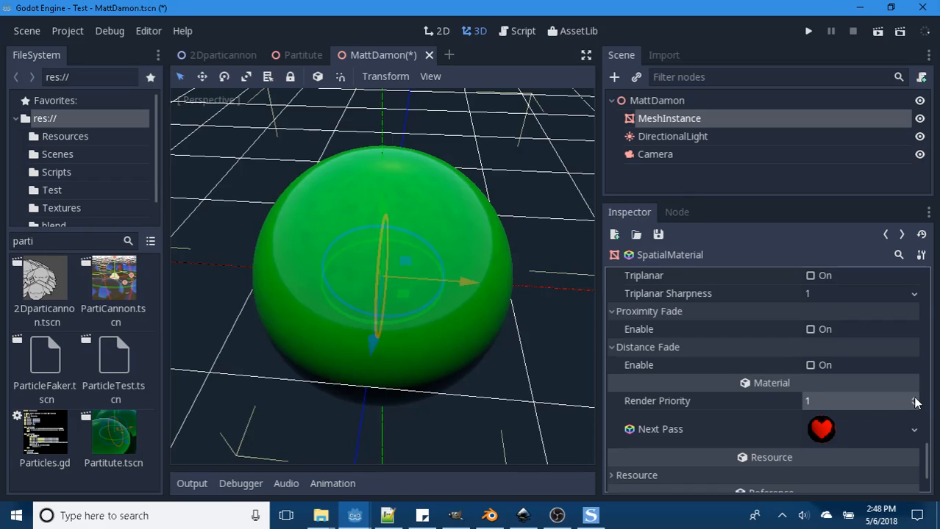
{"action": "left_click", "coordinate": [915, 404]}
{"action": "left_click", "coordinate": [914, 398]}
{"action": "left_click", "coordinate": [915, 406]}
{"action": "left_click", "coordinate": [915, 398]}
- Expand the base material's Resource properties and clear its Next Pass material
{"action": "scroll", "coordinate": [919, 431], "scroll_direction": "down", "scroll_amount": 1}
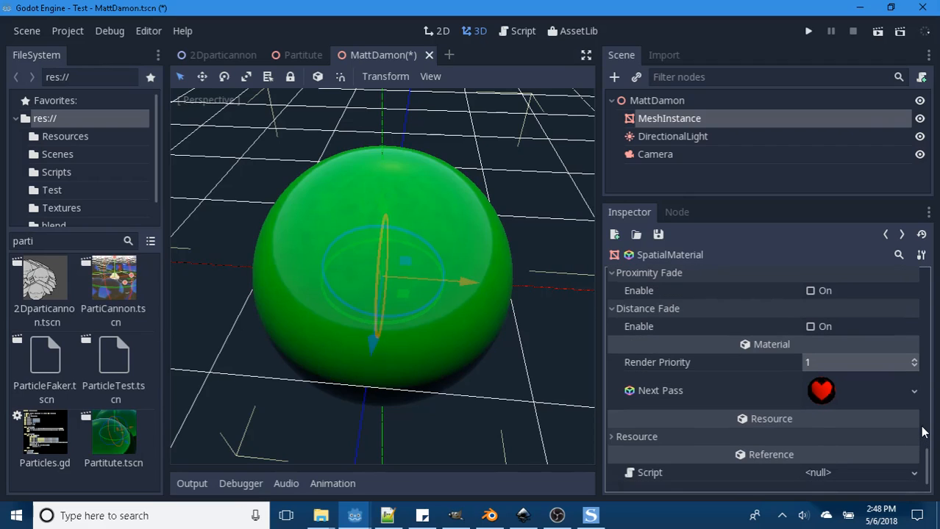
{"action": "left_click", "coordinate": [610, 436]}
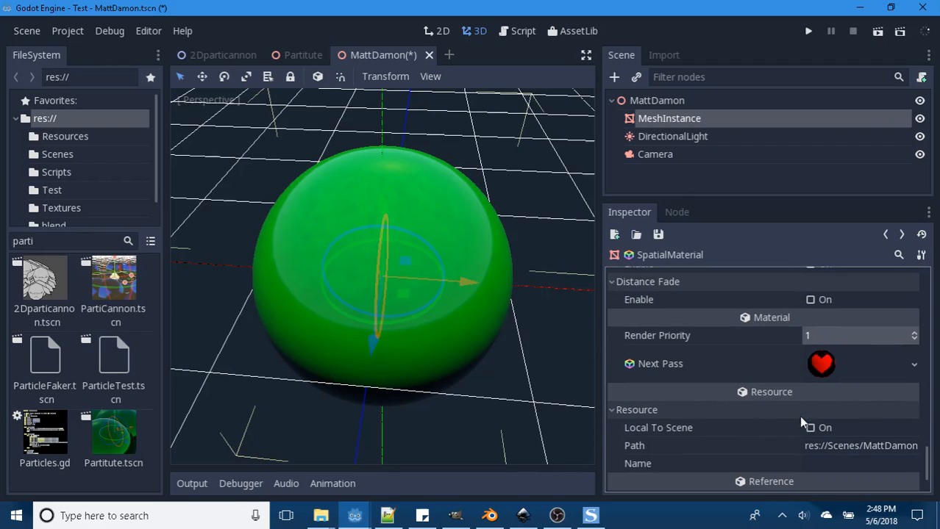
{"action": "left_click", "coordinate": [913, 364]}
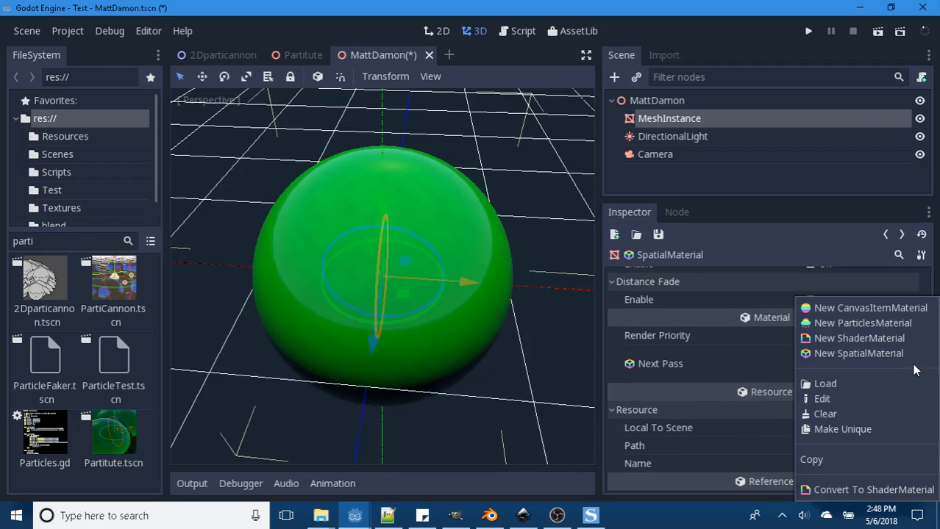
{"action": "left_click", "coordinate": [820, 414]}
- Toggle the Unshaded and Vertex Lighting flags on and off on the base material
{"action": "scroll", "coordinate": [923, 403], "scroll_direction": "up", "scroll_amount": 4}
{"action": "scroll", "coordinate": [923, 403], "scroll_direction": "up", "scroll_amount": 8}
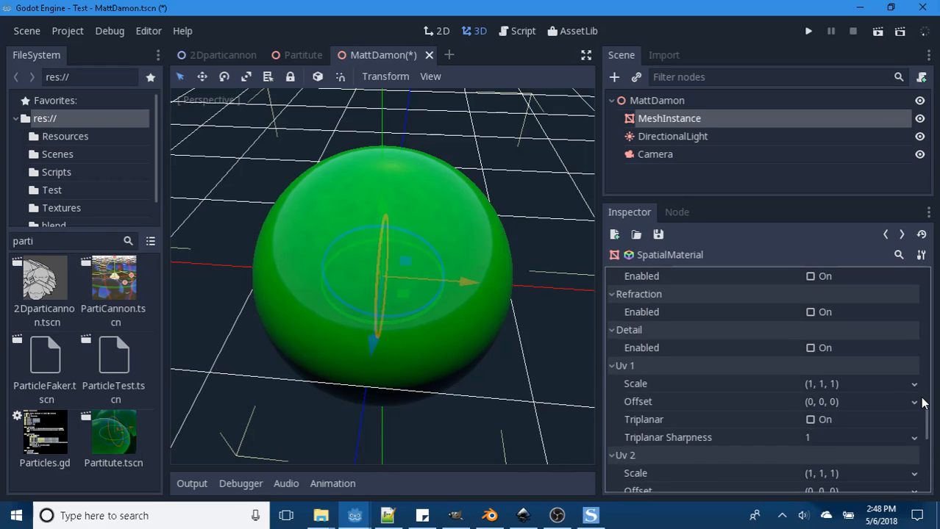
{"action": "scroll", "coordinate": [922, 403], "scroll_direction": "up", "scroll_amount": 6}
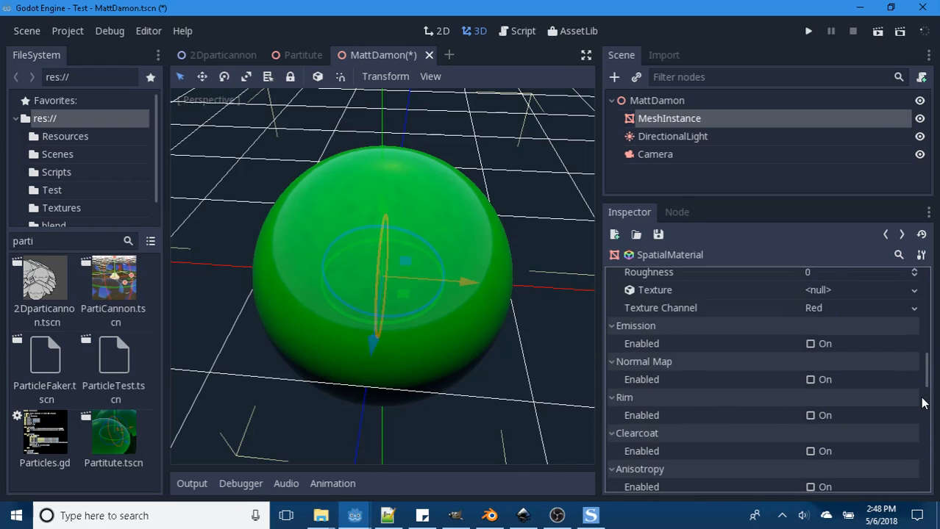
{"action": "scroll", "coordinate": [922, 403], "scroll_direction": "up", "scroll_amount": 5}
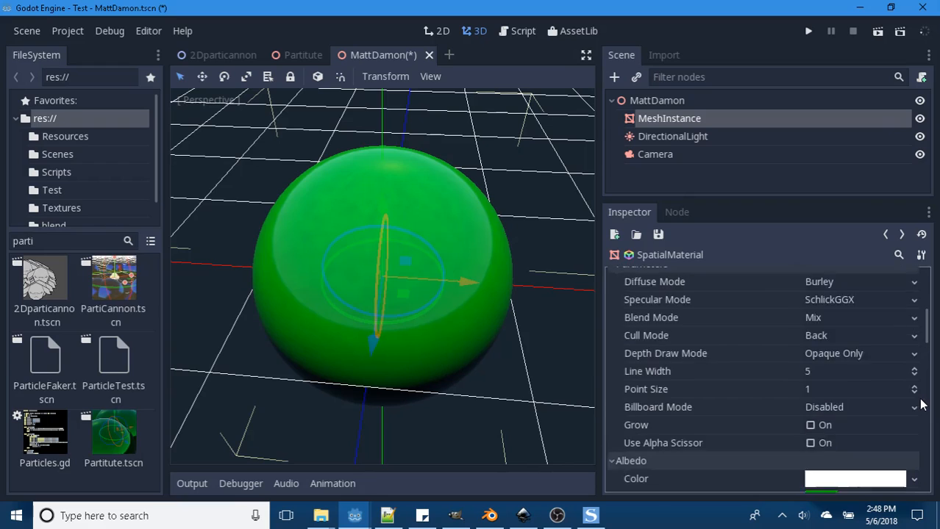
{"action": "scroll", "coordinate": [928, 402], "scroll_direction": "up", "scroll_amount": 2}
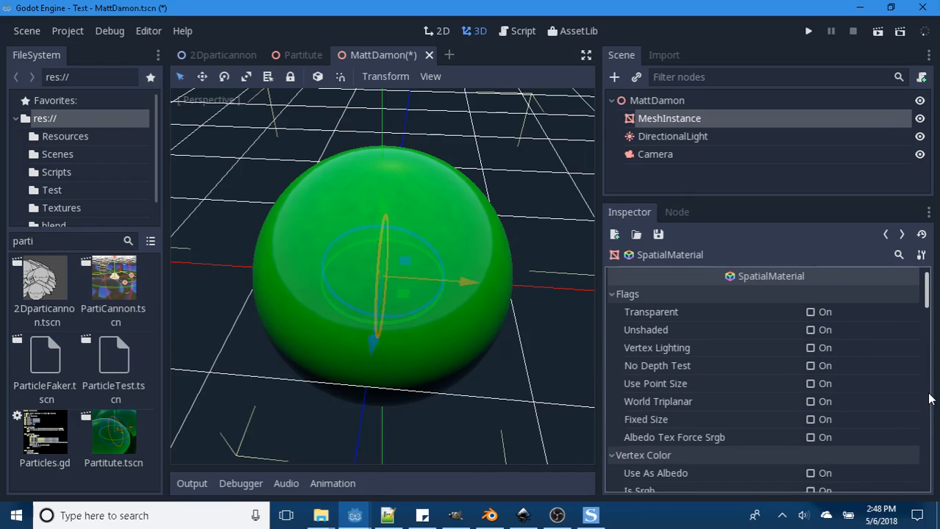
{"action": "left_click", "coordinate": [811, 332]}
{"action": "left_click", "coordinate": [810, 335]}
{"action": "left_click", "coordinate": [813, 351]}
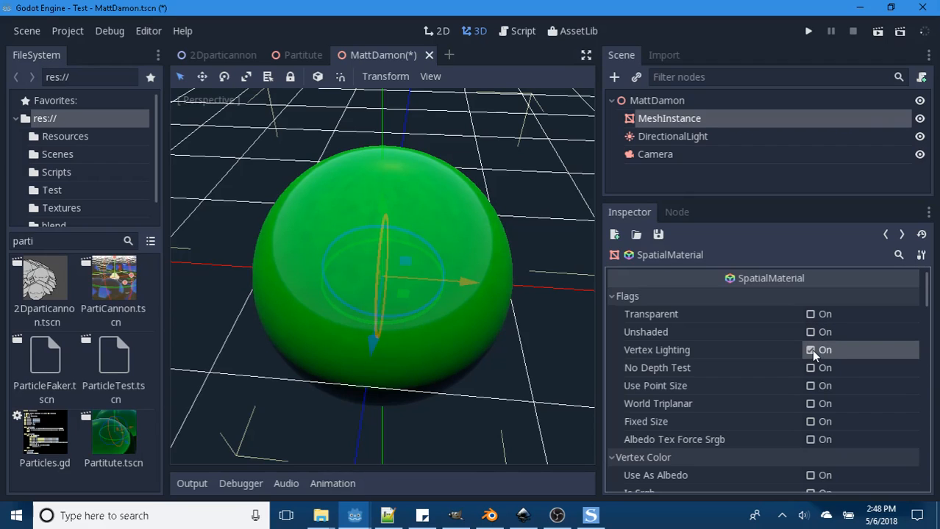
{"action": "left_click", "coordinate": [812, 351]}
- Set the base material's Specular Mode to Disabled and review its remaining parameters down to Roughness
{"action": "scroll", "coordinate": [782, 376], "scroll_direction": "down", "scroll_amount": 4}
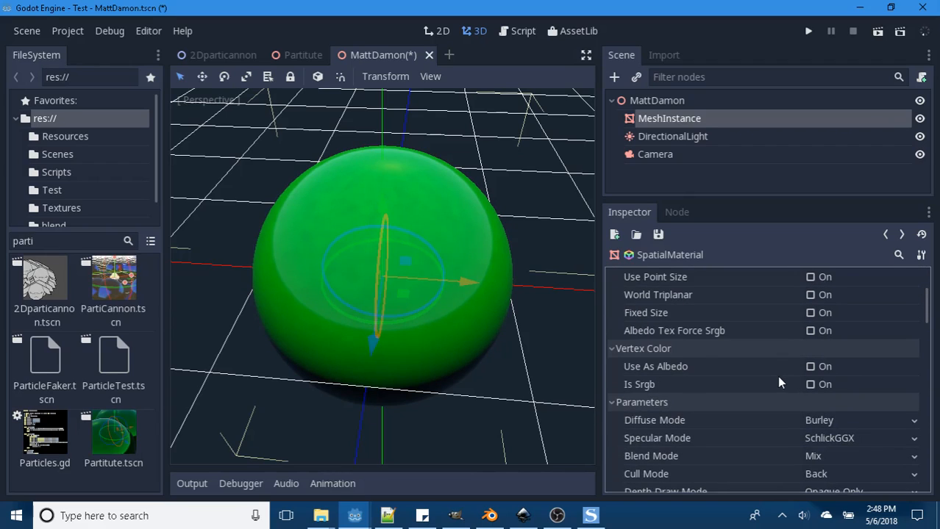
{"action": "scroll", "coordinate": [779, 382], "scroll_direction": "down", "scroll_amount": 1}
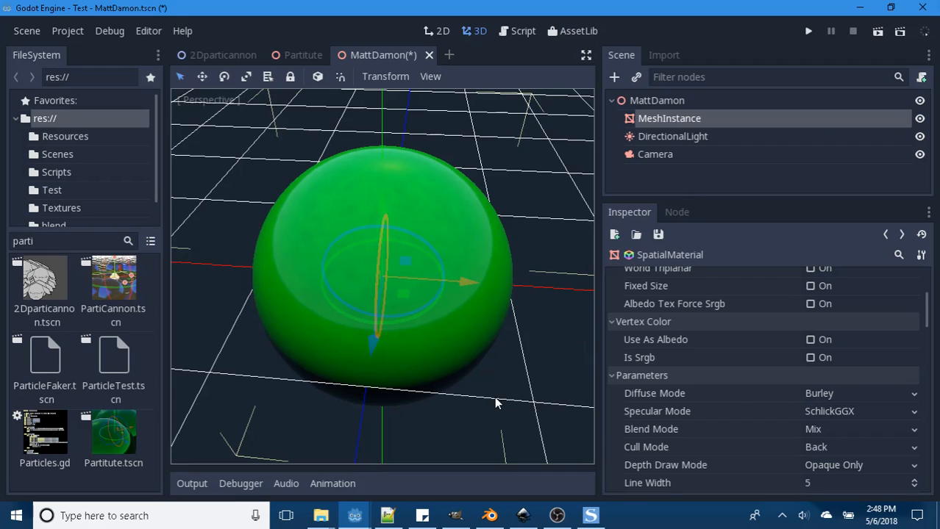
{"action": "left_click", "coordinate": [911, 414]}
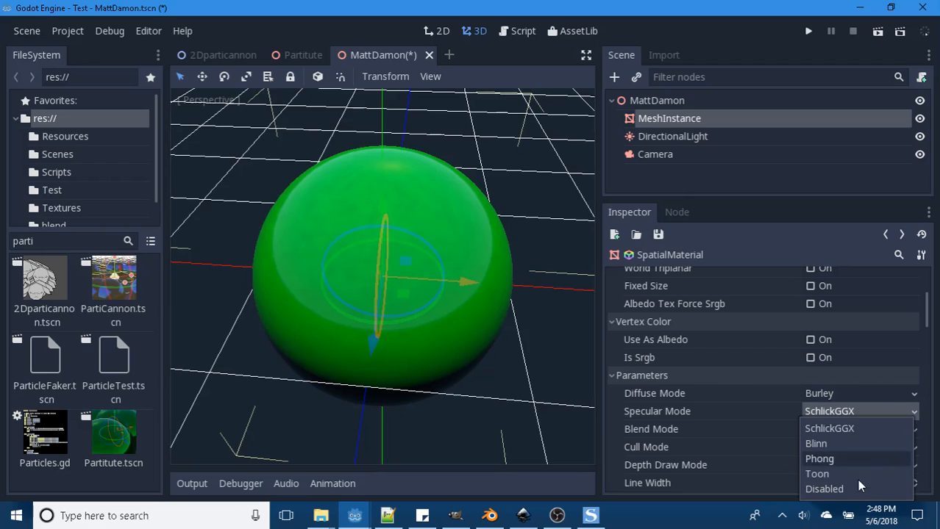
{"action": "left_click", "coordinate": [823, 489]}
{"action": "scroll", "coordinate": [767, 419], "scroll_direction": "down", "scroll_amount": 8}
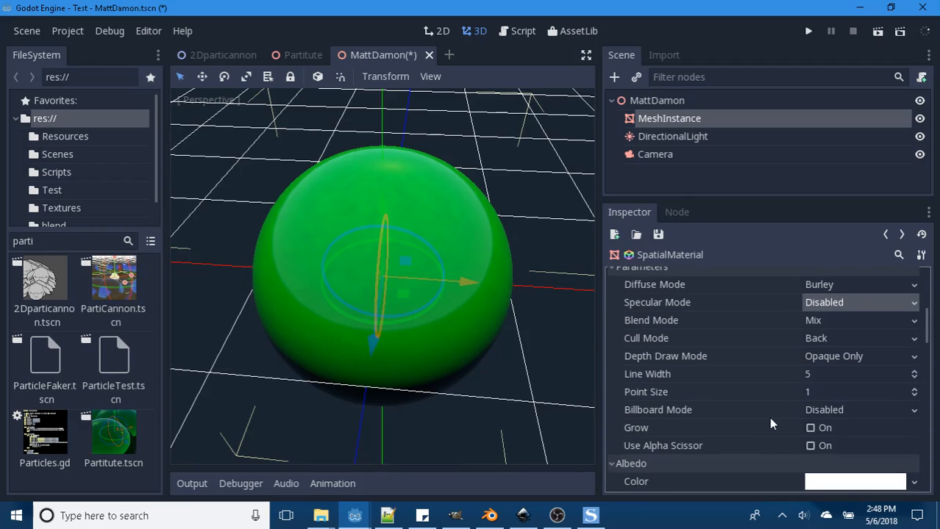
{"action": "scroll", "coordinate": [765, 420], "scroll_direction": "down", "scroll_amount": 1}
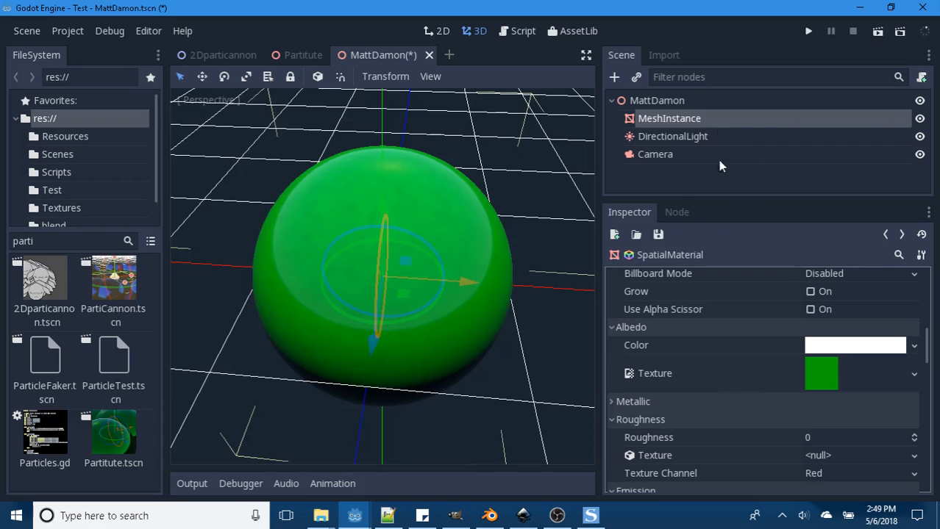
{"action": "left_click", "coordinate": [782, 515]}
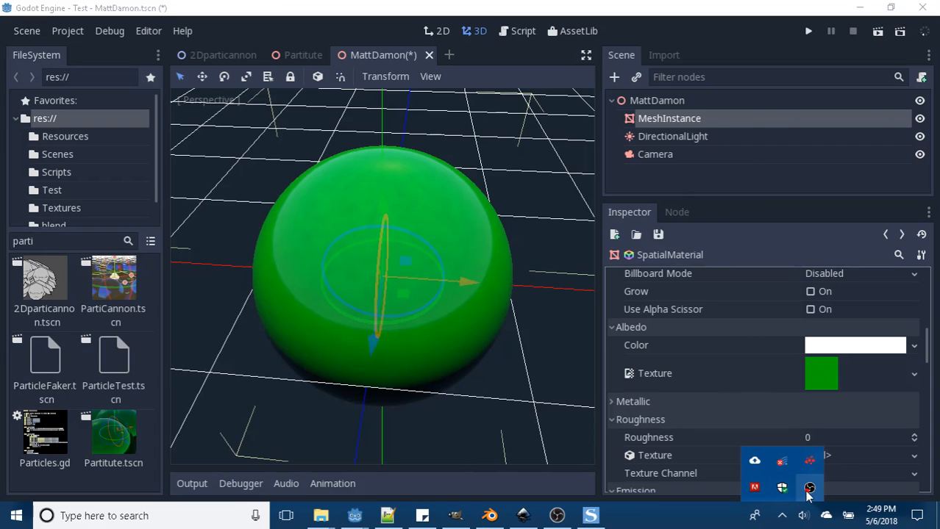
{"action": "right_click", "coordinate": [810, 488]}
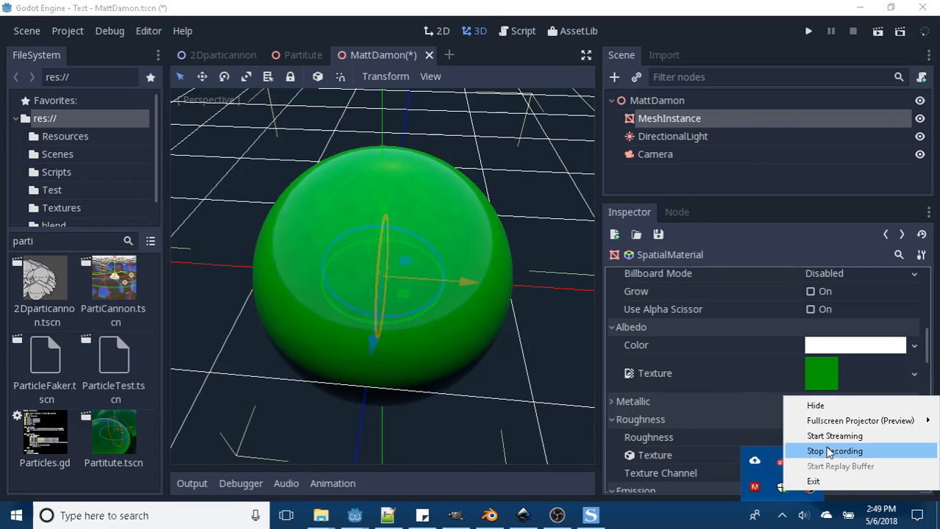